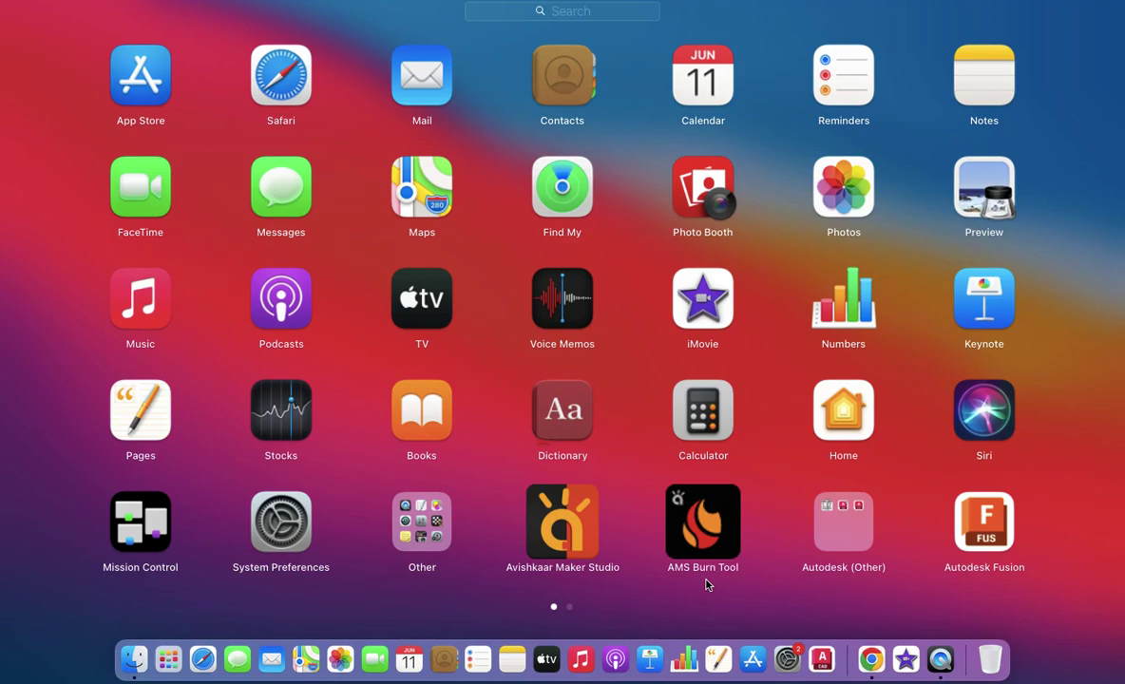
Launch Autodesk Fusion from Launchpad and switch to the space where it opened.
{"action": "left_click", "coordinate": [969, 530]}
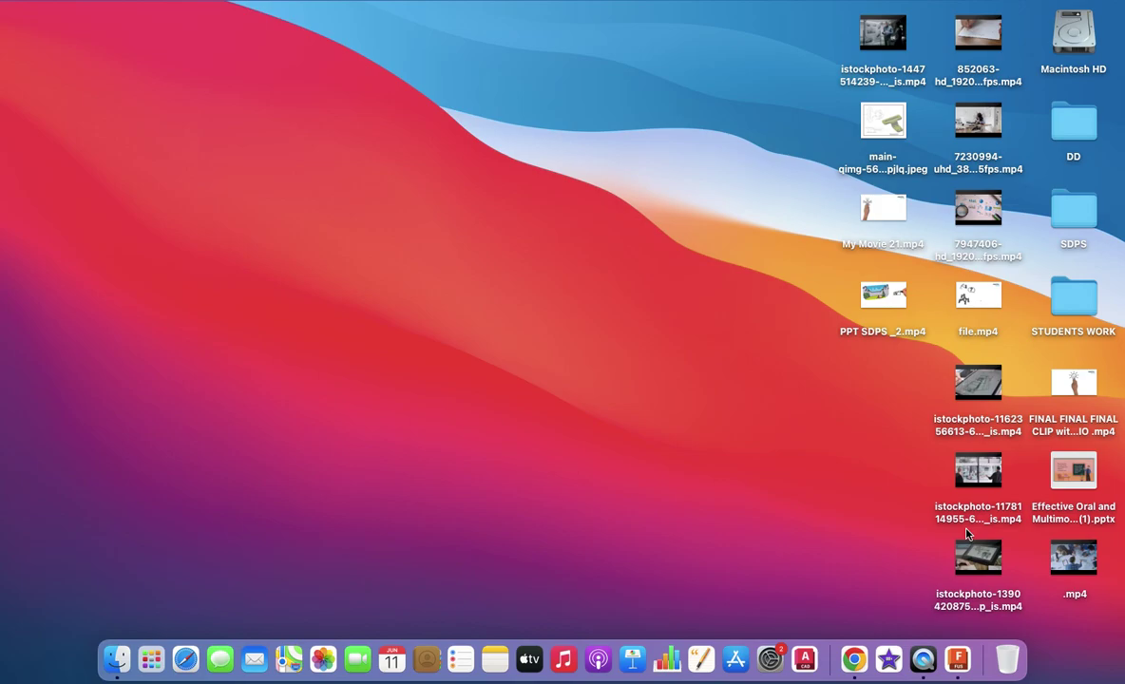
{"action": "key", "text": "ctrl+Right"}
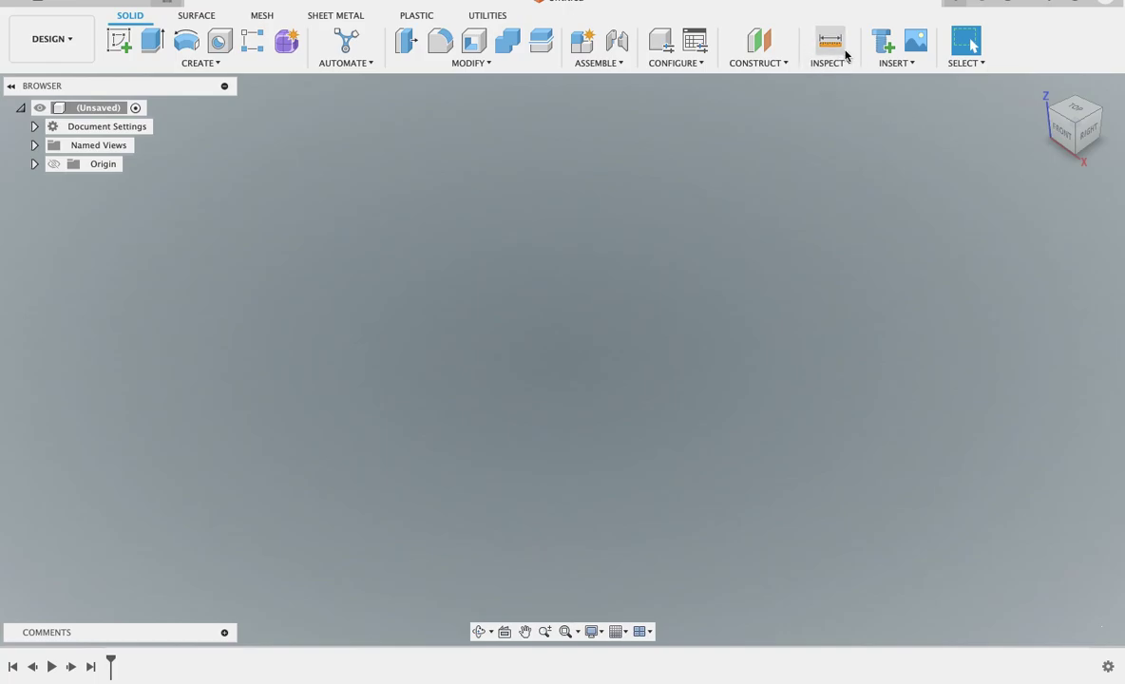
Load the main-qimg bracket drawing jpeg from the Desktop as a canvas image.
{"action": "left_click", "coordinate": [912, 49]}
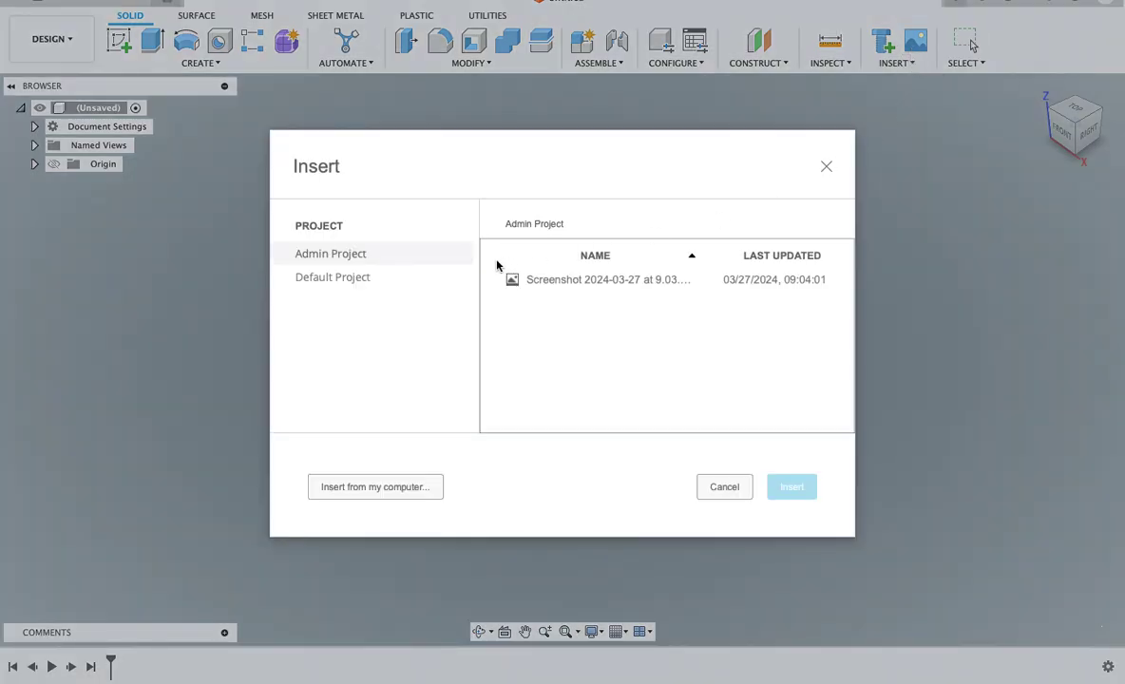
{"action": "left_click", "coordinate": [409, 486]}
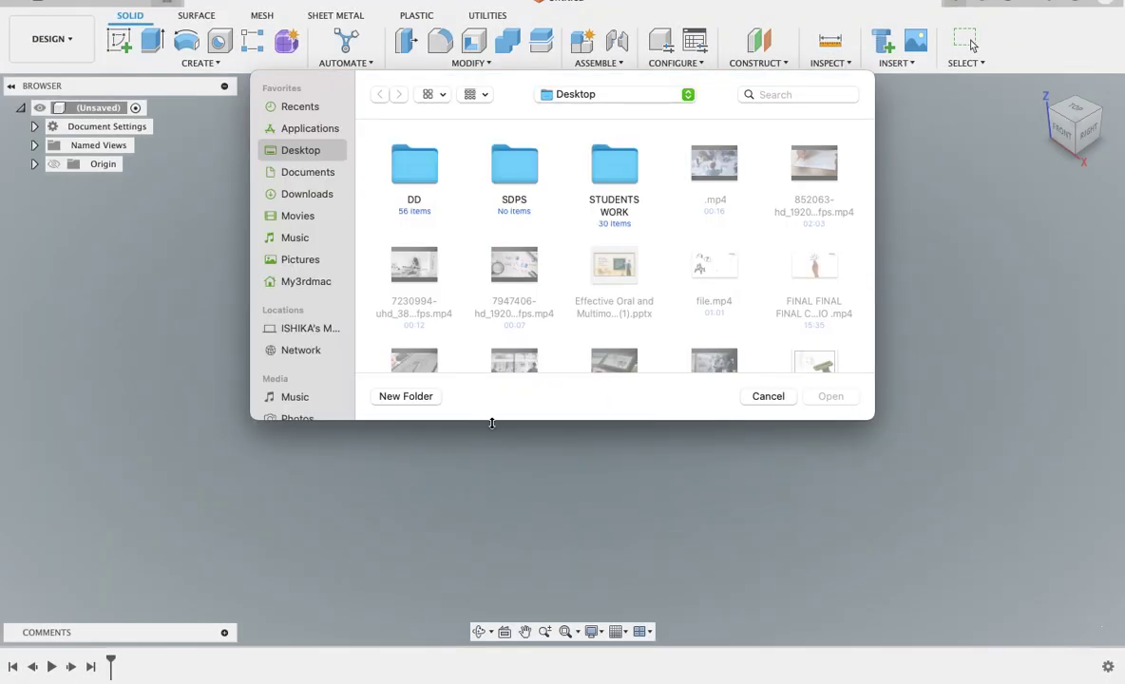
{"action": "scroll", "coordinate": [495, 277], "scroll_direction": "down", "scroll_amount": 3}
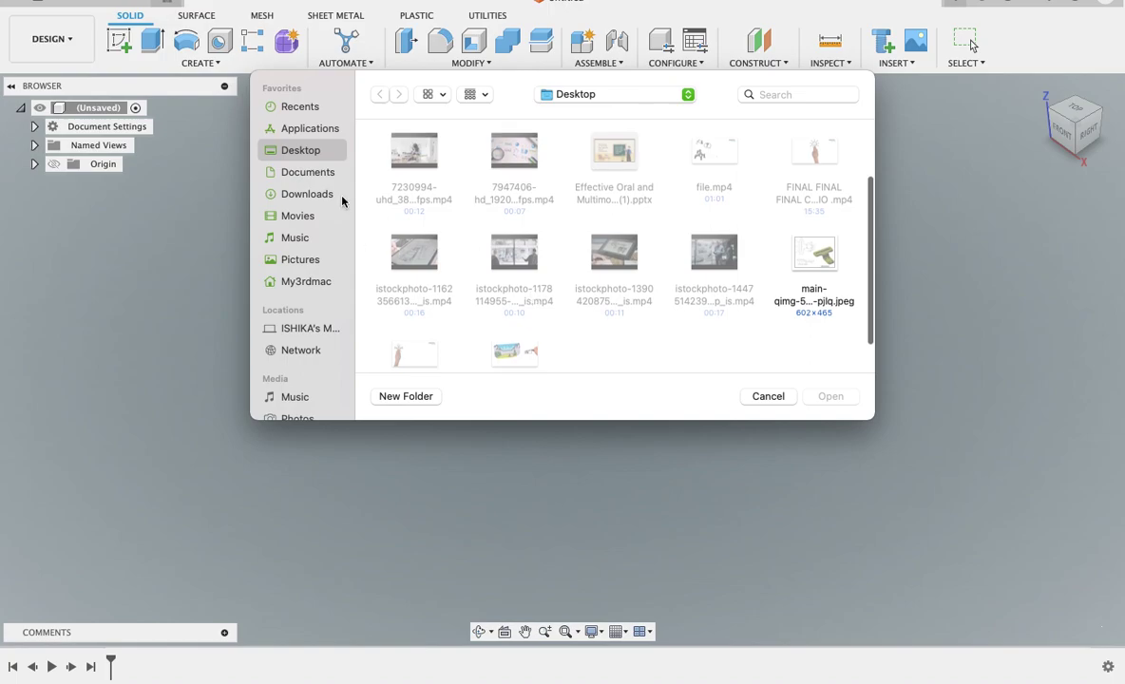
{"action": "scroll", "coordinate": [434, 195], "scroll_direction": "down", "scroll_amount": 2}
{"action": "left_click", "coordinate": [824, 207]}
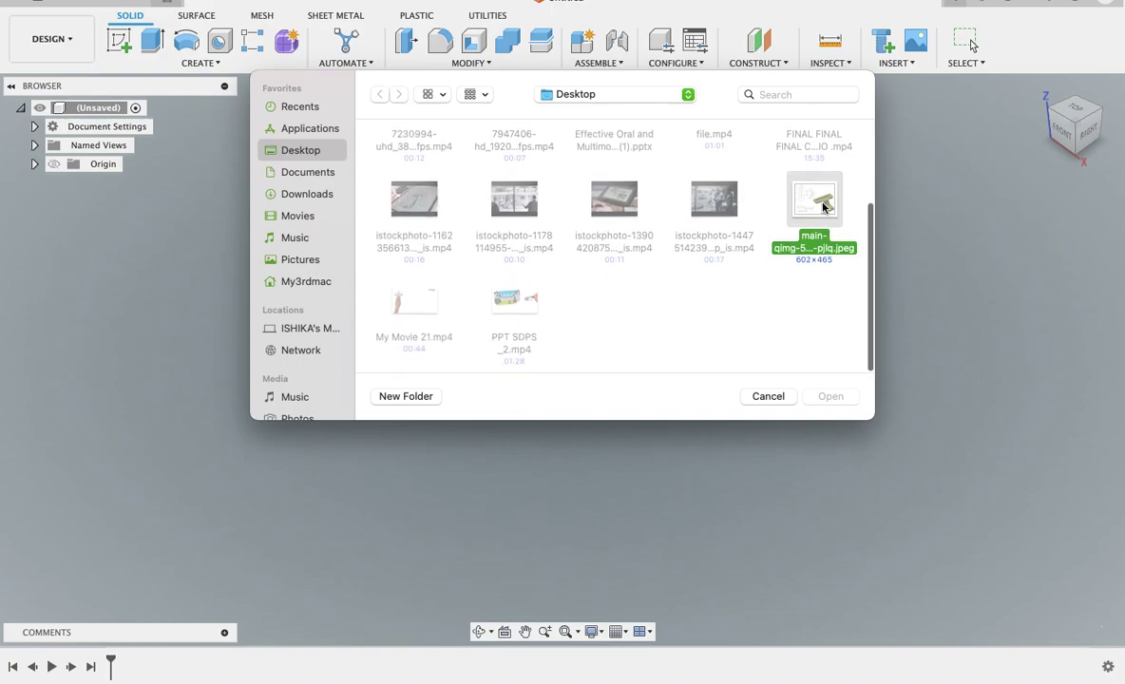
{"action": "key", "text": "space"}
{"action": "key", "text": "space"}
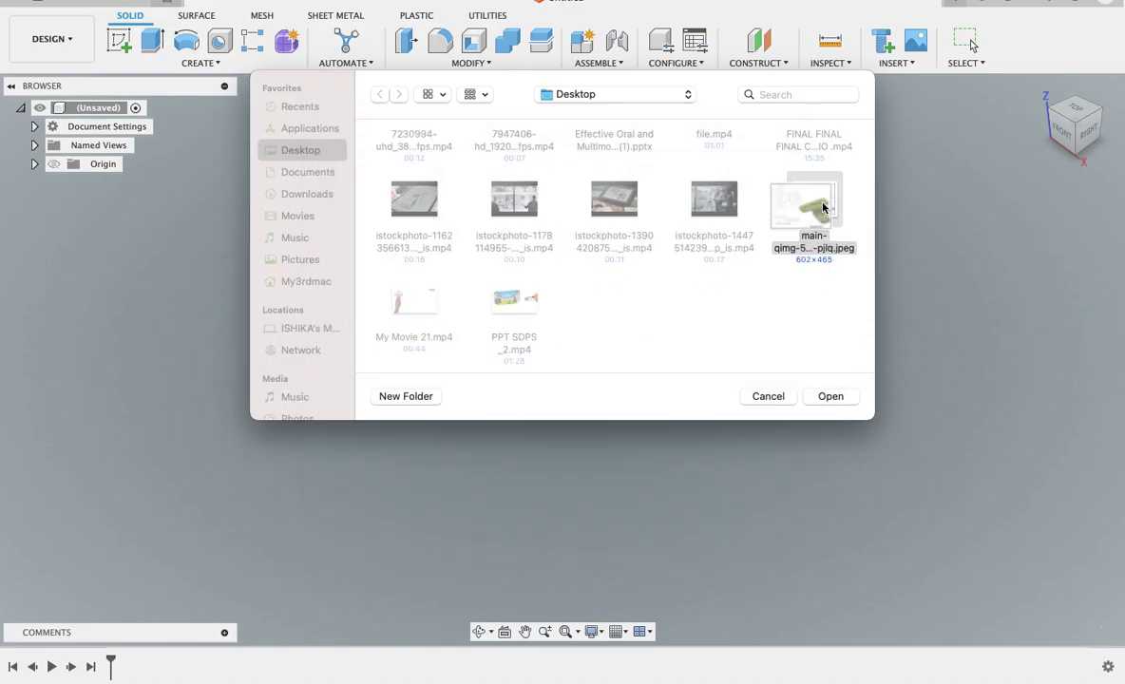
{"action": "left_click", "coordinate": [827, 396]}
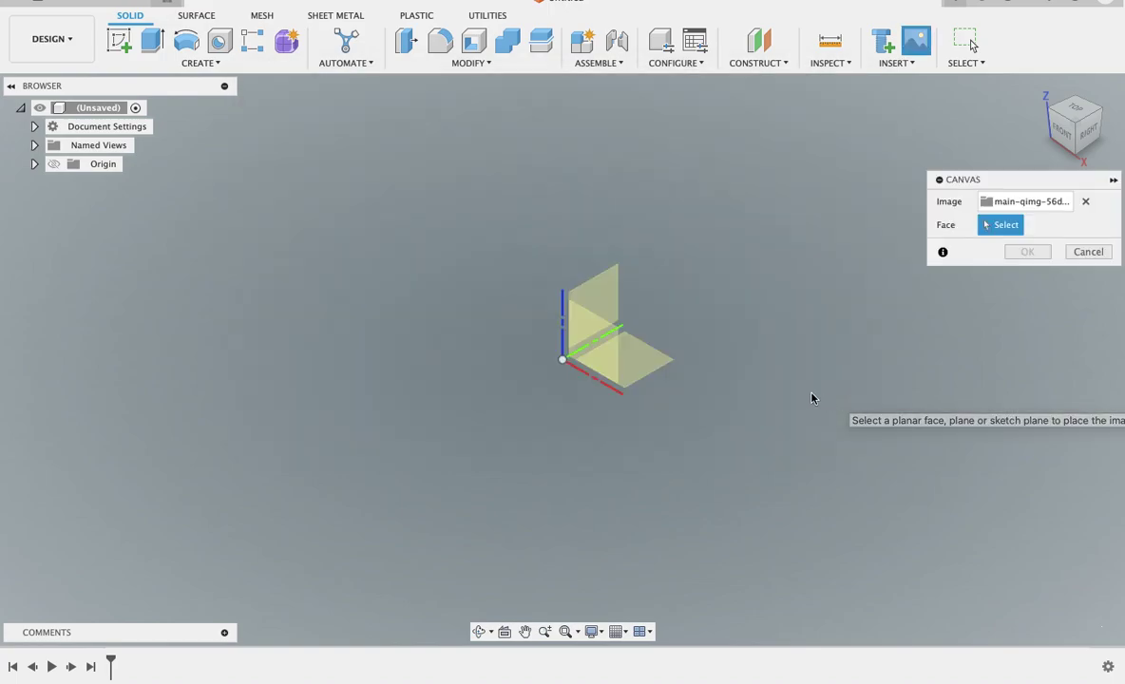
Place the drawing on the XZ plane, scaled to about 11 and centred near the origin.
{"action": "left_click", "coordinate": [598, 338]}
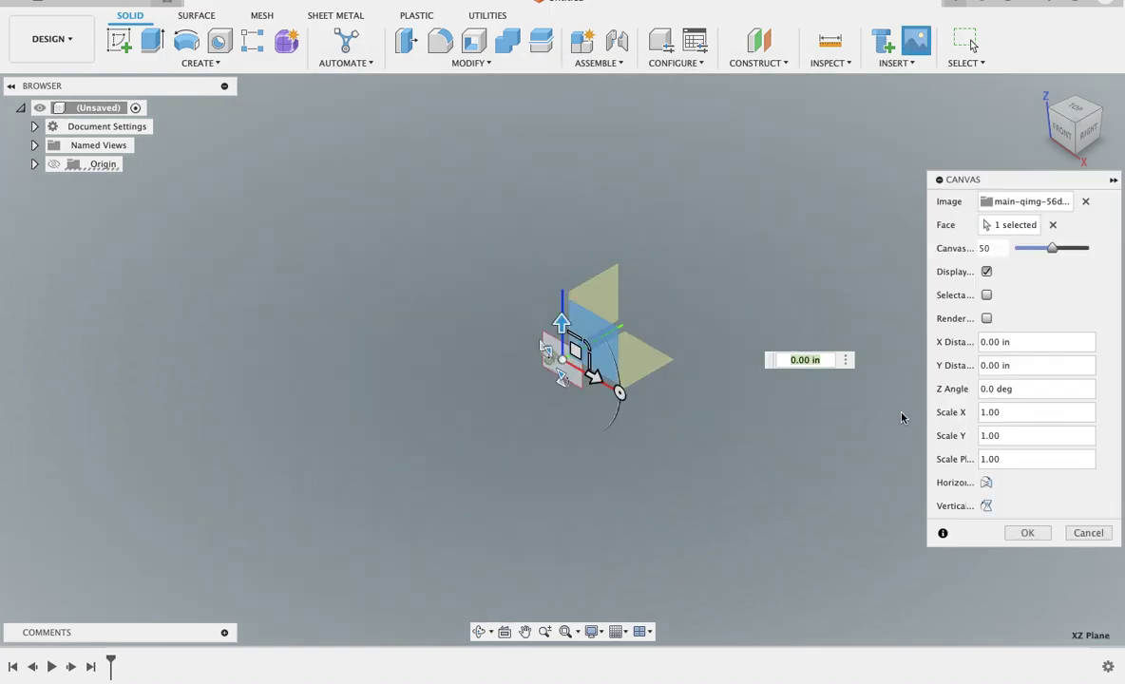
{"action": "left_click", "coordinate": [1062, 133]}
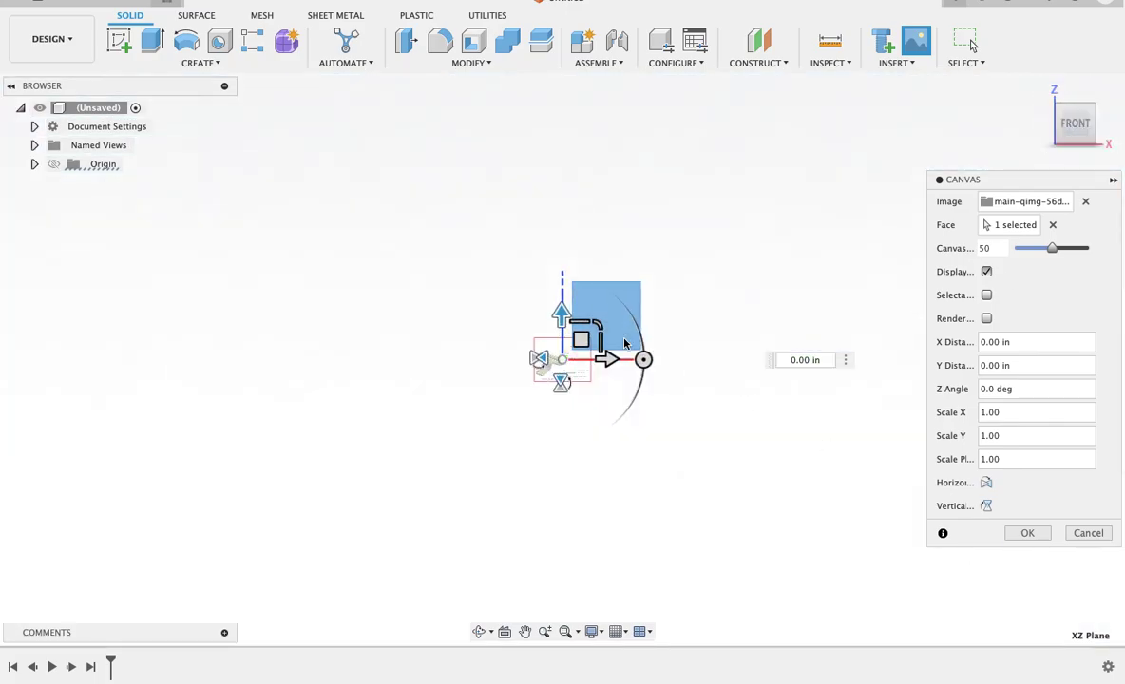
{"action": "left_click_drag", "start_coordinate": [582, 337], "coordinate": [770, 207]}
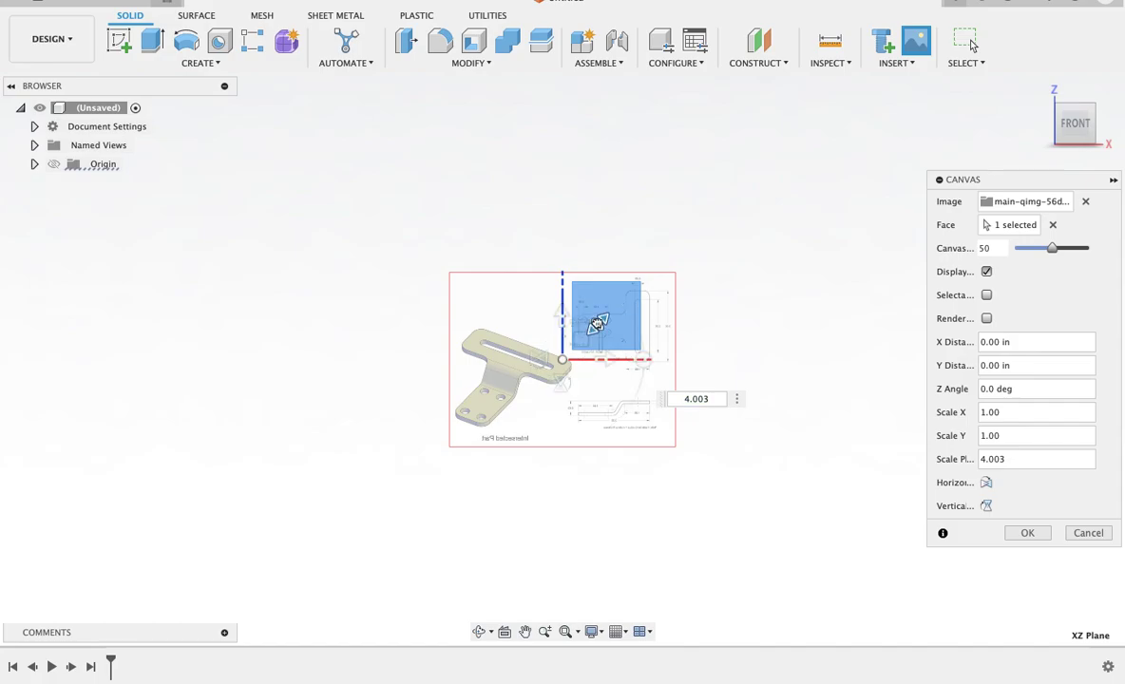
{"action": "left_click_drag", "start_coordinate": [596, 323], "coordinate": [671, 253]}
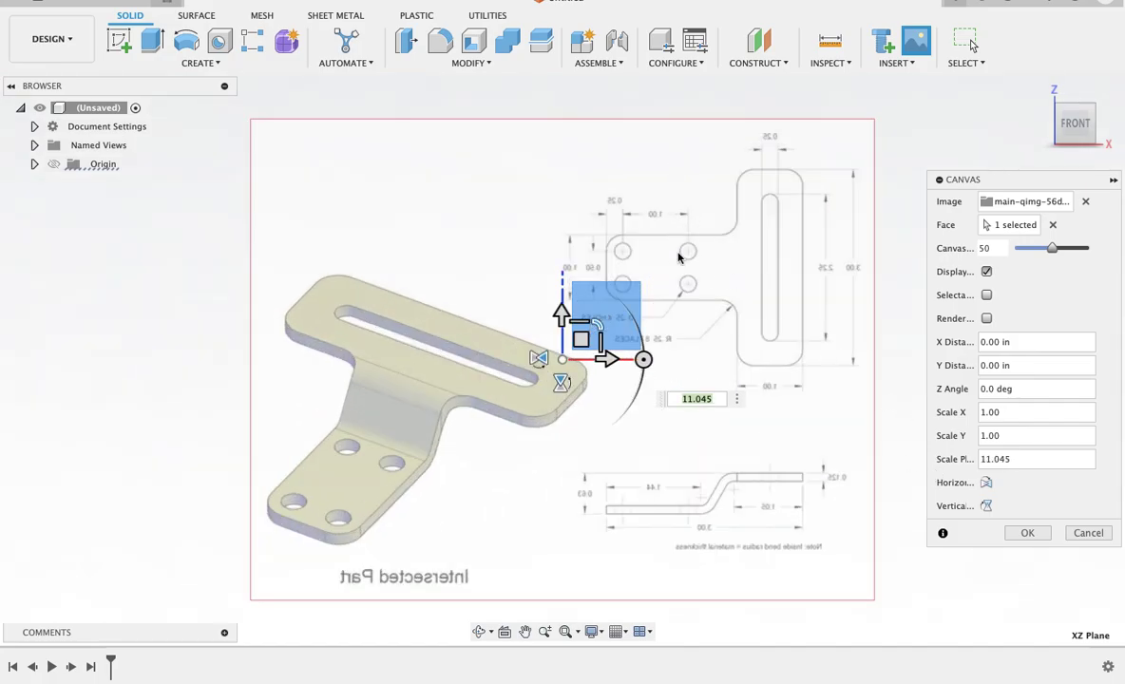
{"action": "left_click_drag", "start_coordinate": [587, 340], "coordinate": [581, 320]}
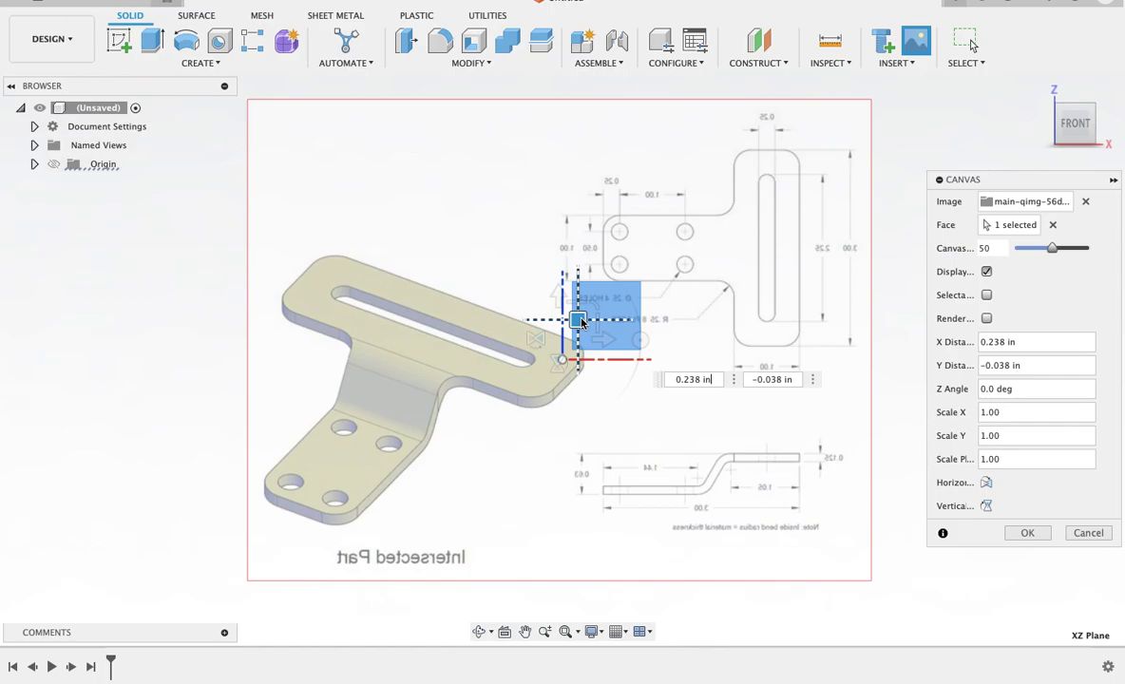
{"action": "left_click", "coordinate": [1024, 535]}
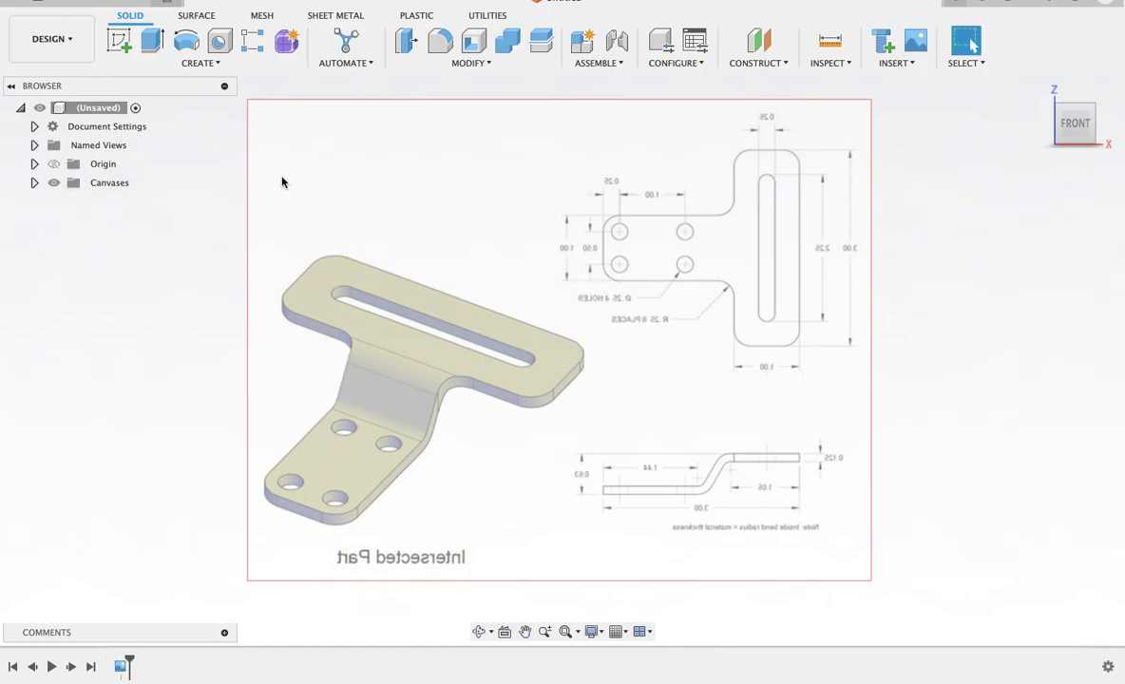
Sketch a 2-point rectangle over the drawing's tall slotted tab.
{"action": "left_click", "coordinate": [117, 38]}
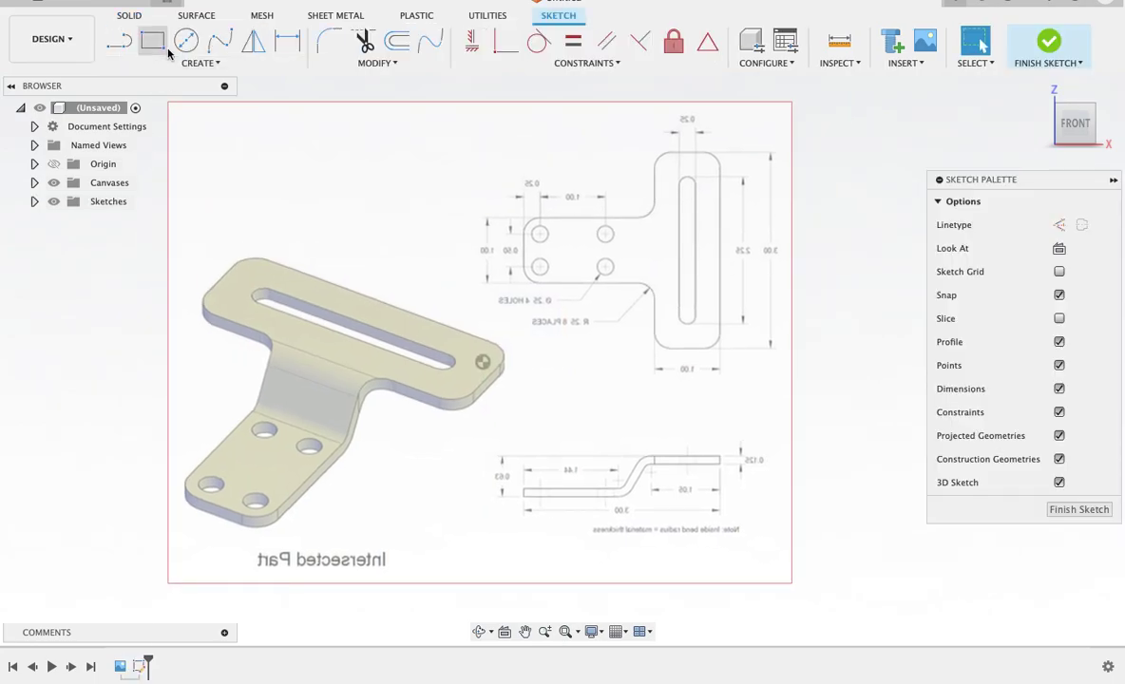
{"action": "left_click", "coordinate": [153, 42]}
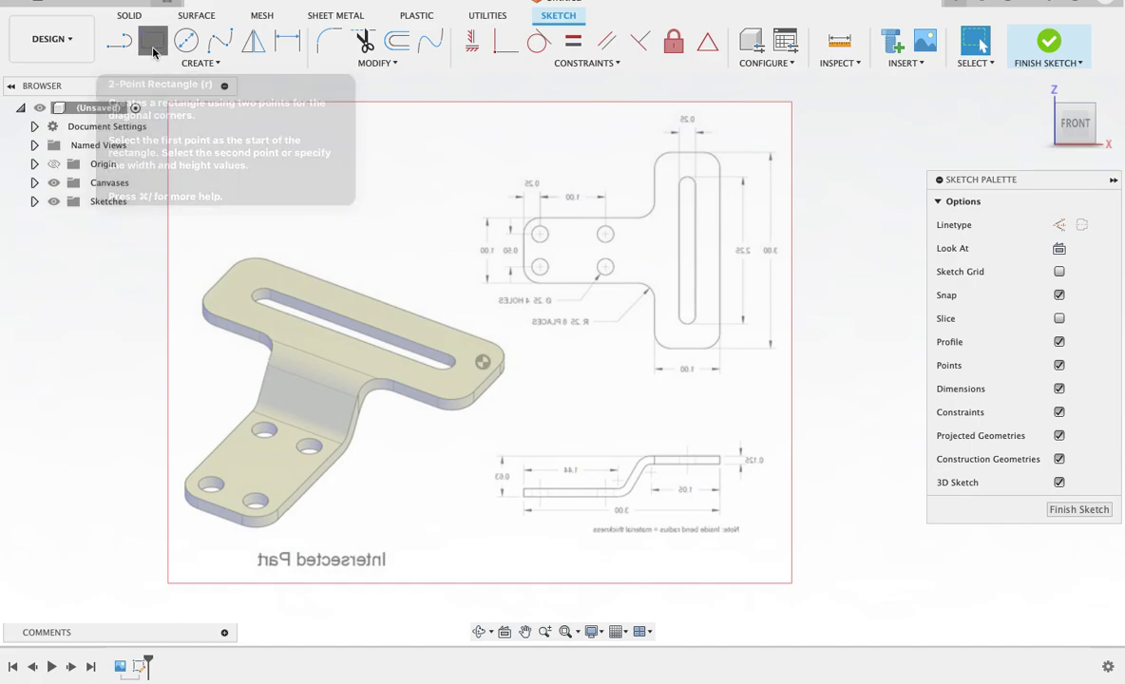
{"action": "left_click", "coordinate": [656, 152]}
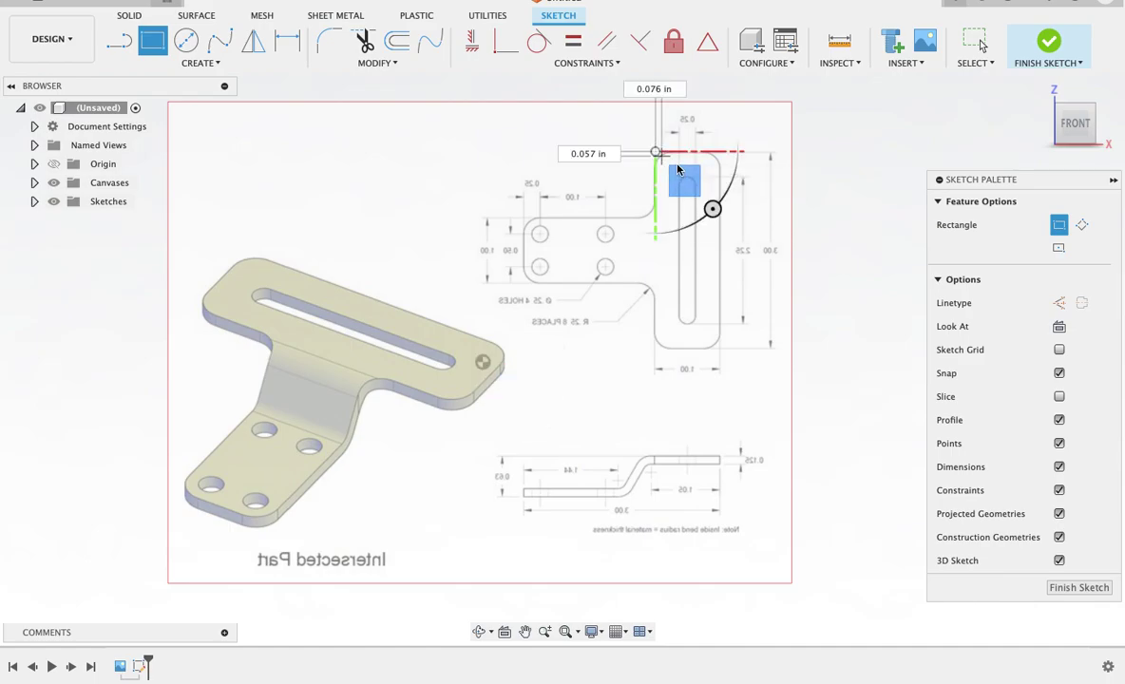
{"action": "left_click", "coordinate": [719, 349]}
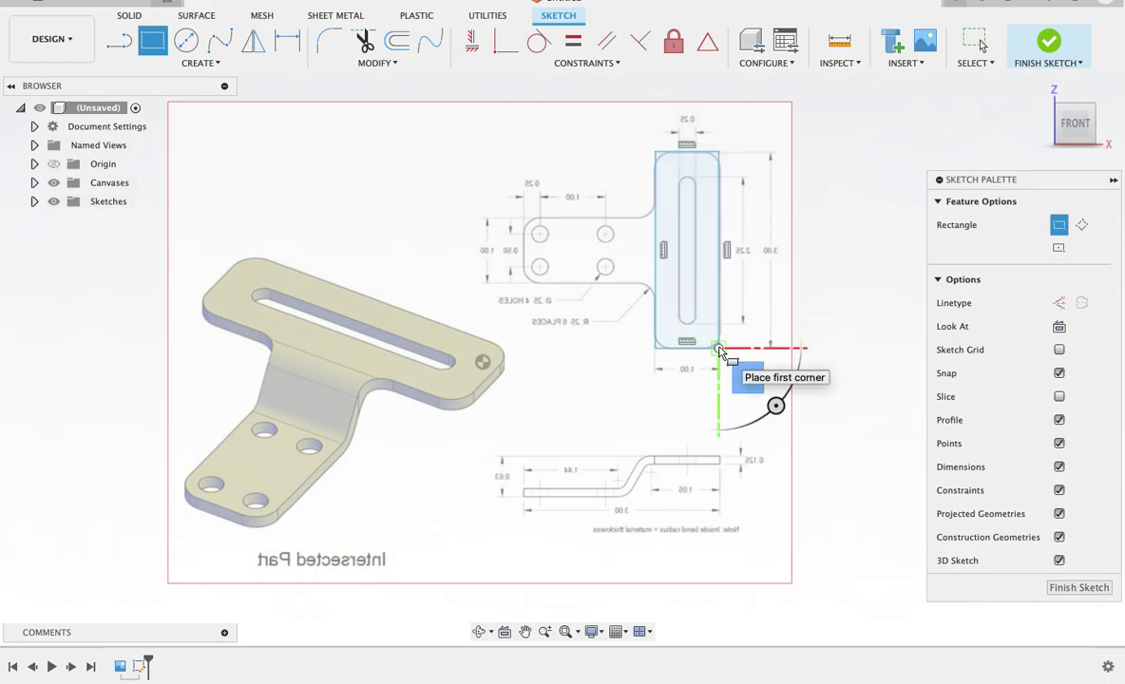
Round all four rectangle corners with 0.20 in sketch fillets.
{"action": "left_click", "coordinate": [329, 41]}
{"action": "left_click", "coordinate": [717, 176]}
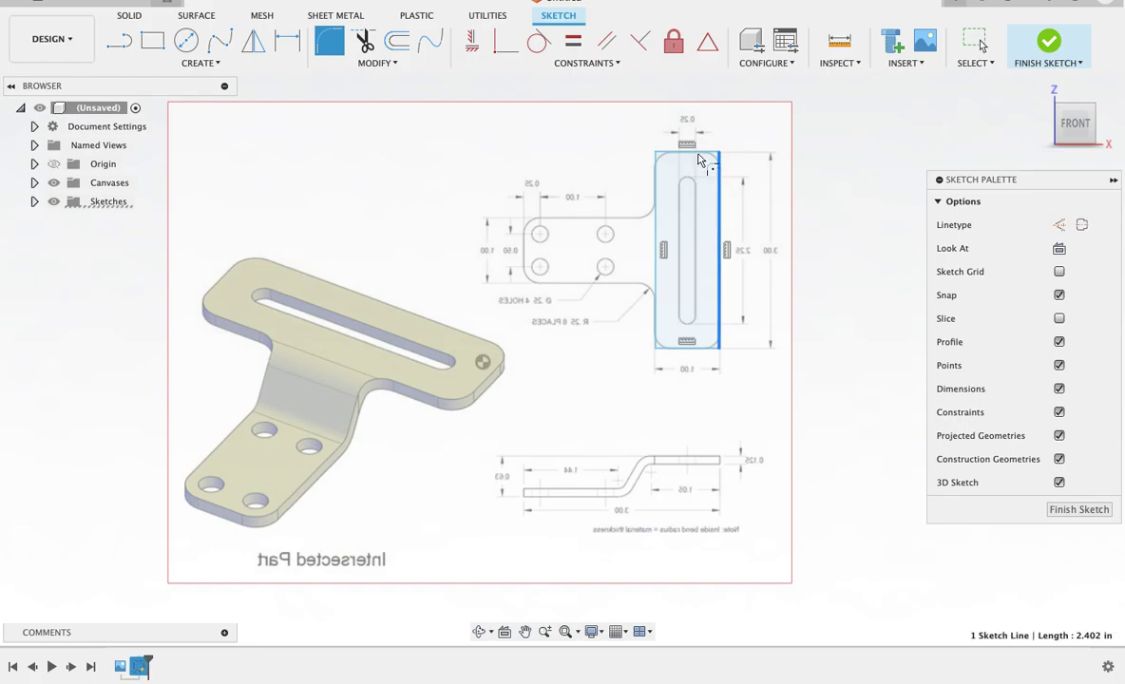
{"action": "left_click", "coordinate": [663, 154]}
{"action": "key", "text": "Return"}
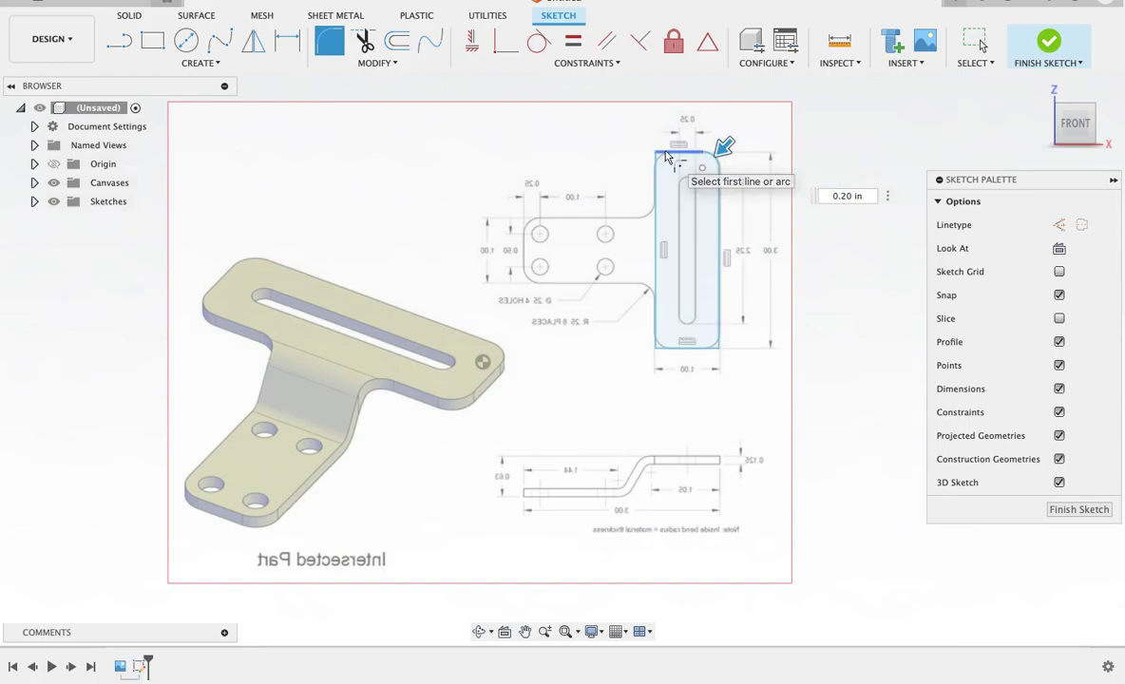
{"action": "left_click", "coordinate": [656, 174]}
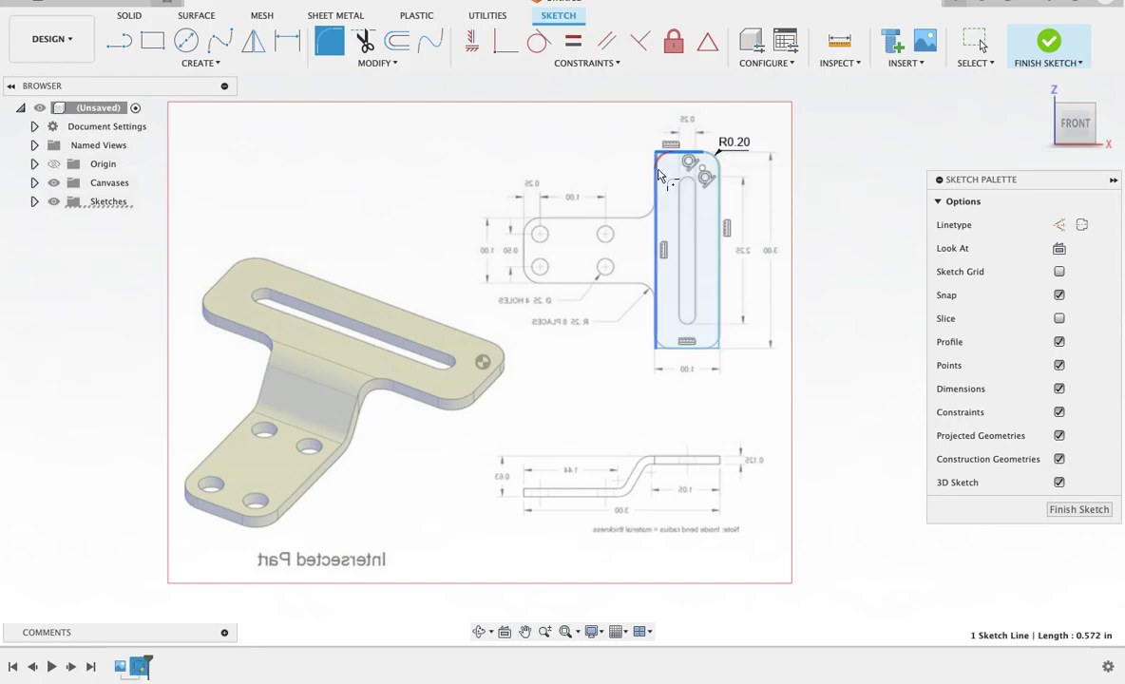
{"action": "left_click", "coordinate": [658, 333]}
{"action": "left_click", "coordinate": [669, 348]}
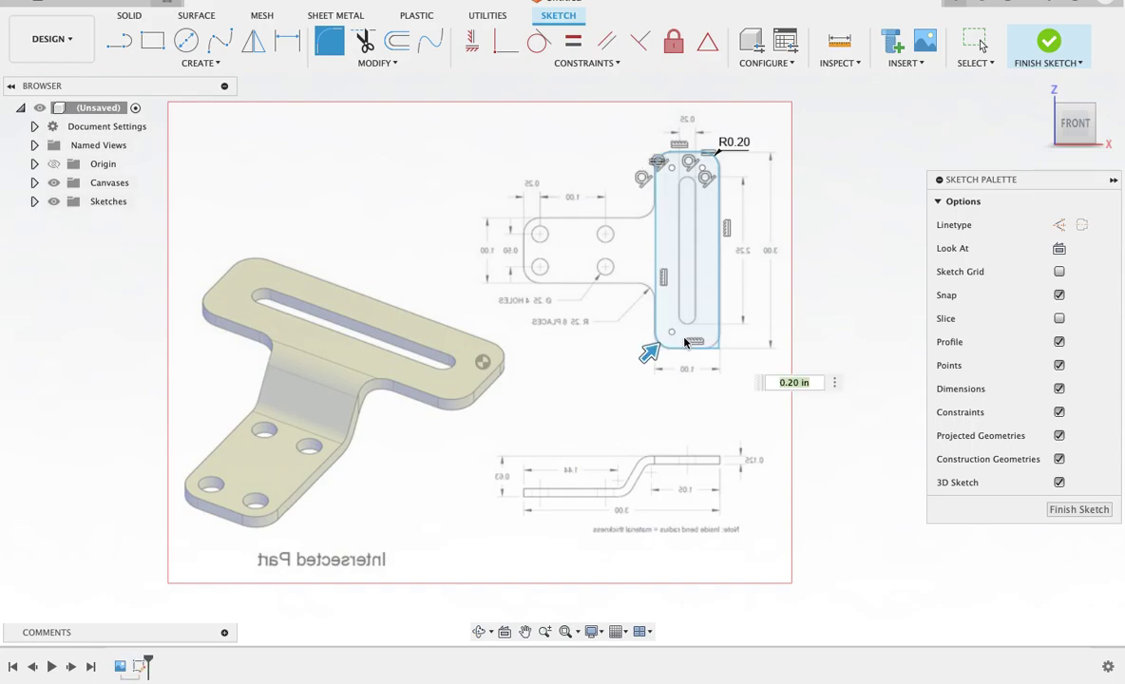
{"action": "left_click", "coordinate": [710, 344]}
{"action": "left_click", "coordinate": [676, 347]}
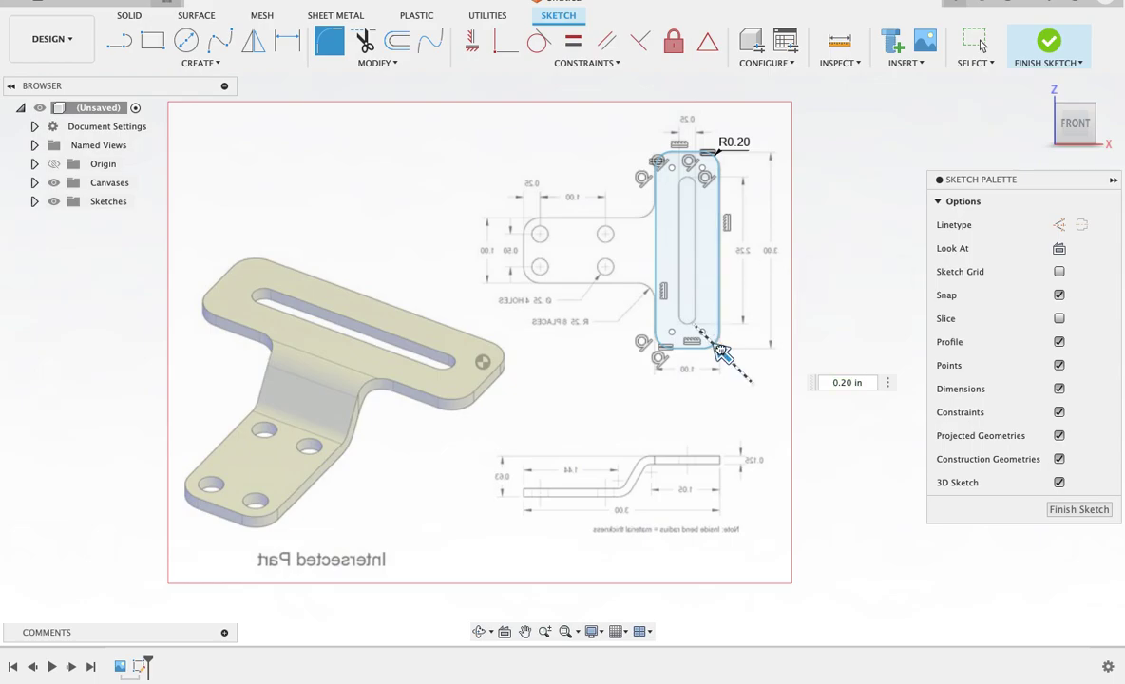
{"action": "left_click", "coordinate": [413, 55]}
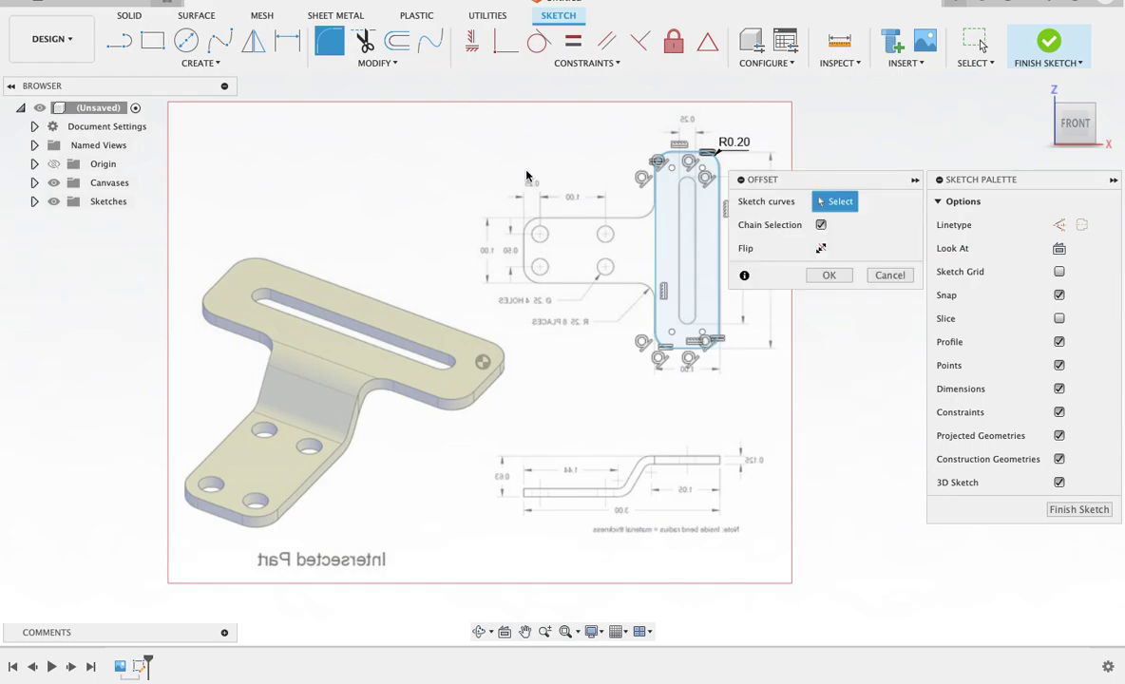
Offset the rounded rectangle 0.285 in inward to outline the slot.
{"action": "left_click", "coordinate": [655, 227]}
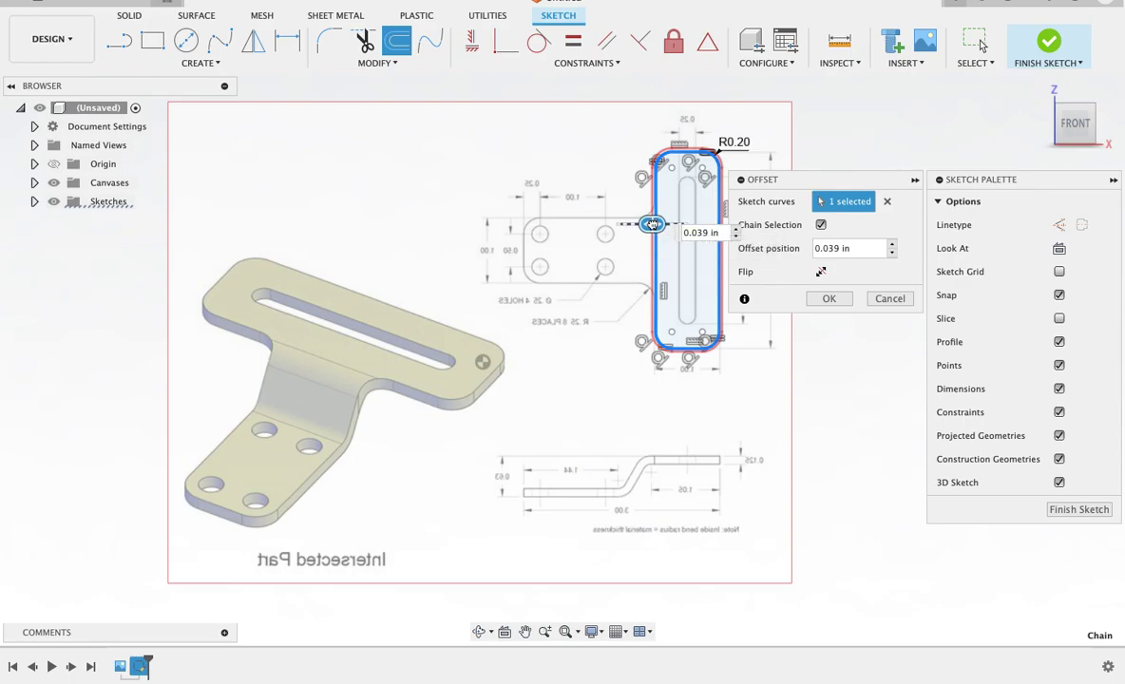
{"action": "left_click_drag", "start_coordinate": [664, 223], "coordinate": [671, 224]}
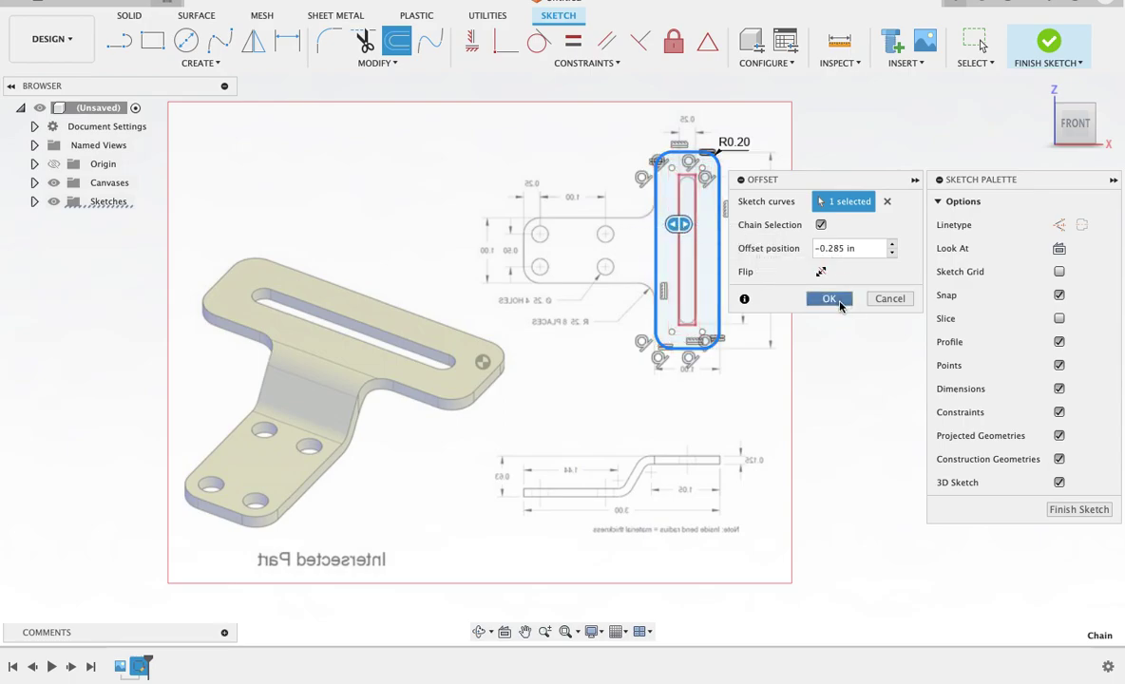
{"action": "left_click", "coordinate": [829, 298]}
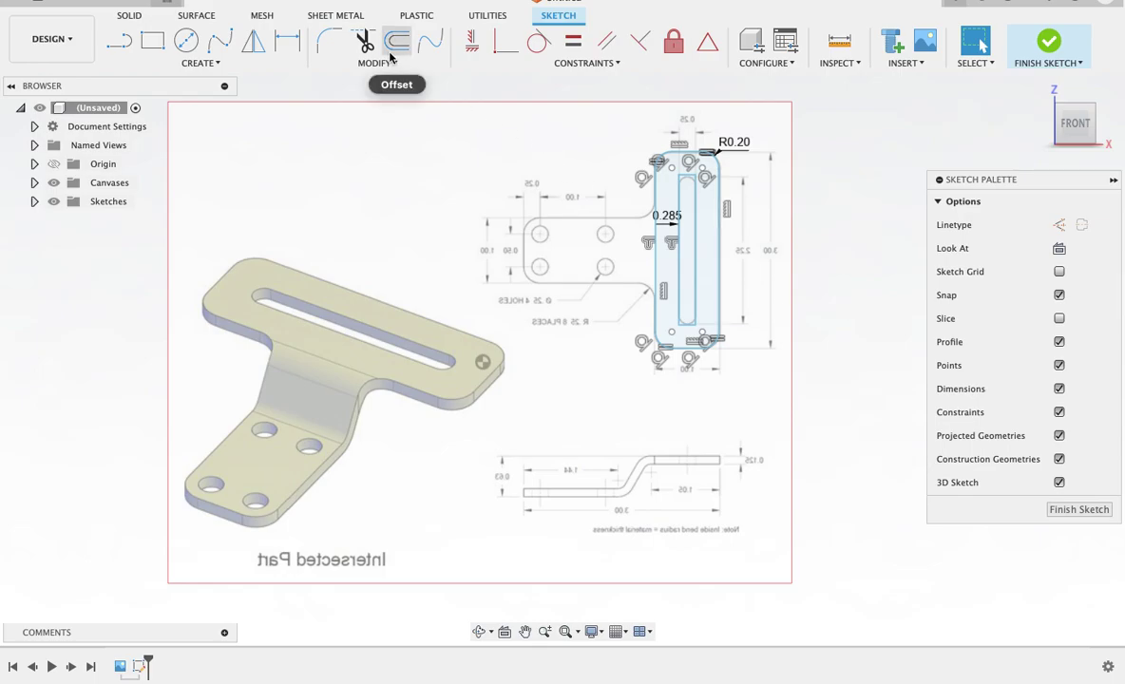
{"action": "left_click", "coordinate": [329, 40]}
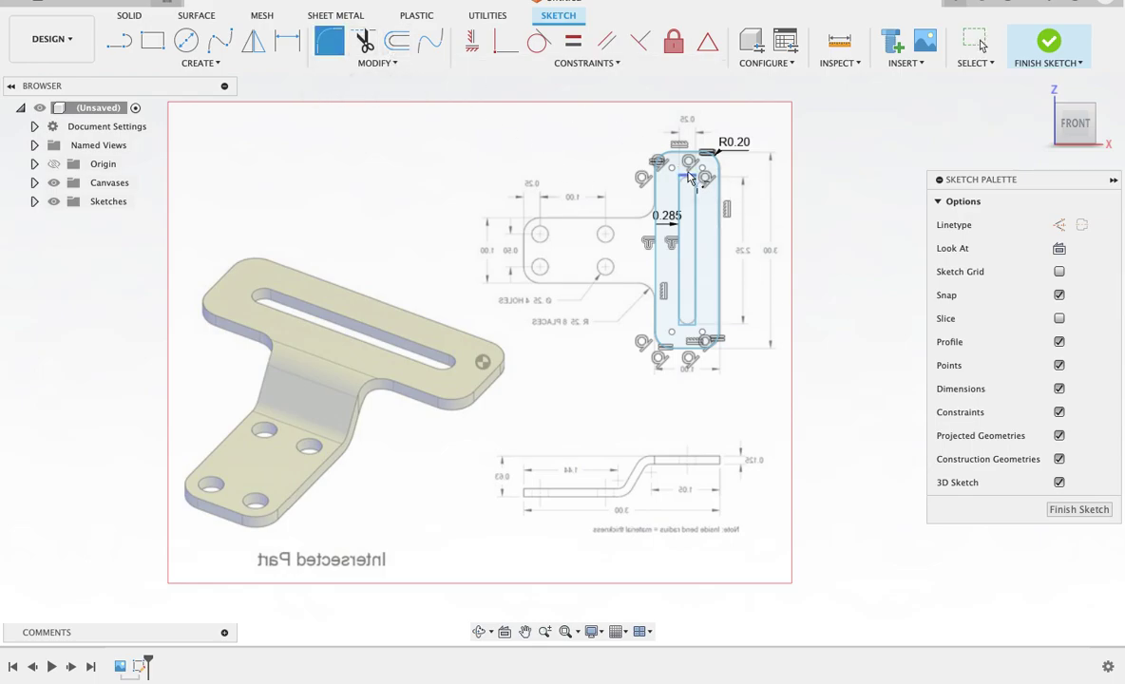
{"action": "left_click", "coordinate": [686, 182]}
Fillet the inner slot outline's corners at 0.15 in instead of 0.10 in.
{"action": "key", "text": "Return"}
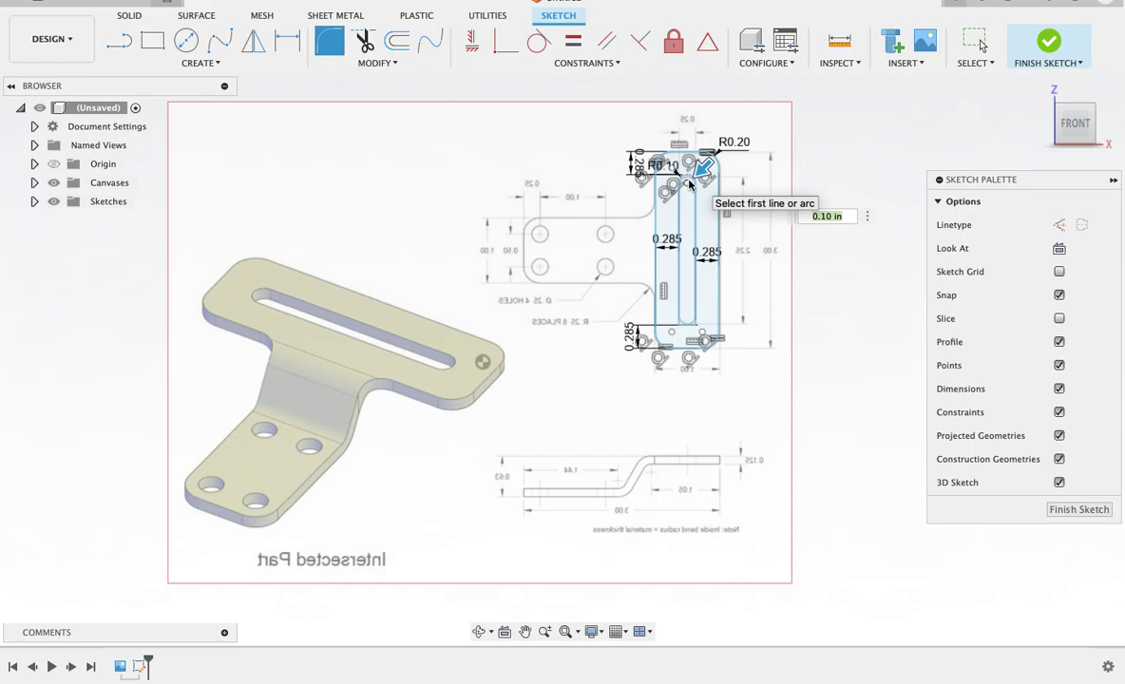
{"action": "left_click", "coordinate": [692, 326]}
{"action": "left_click", "coordinate": [692, 327]}
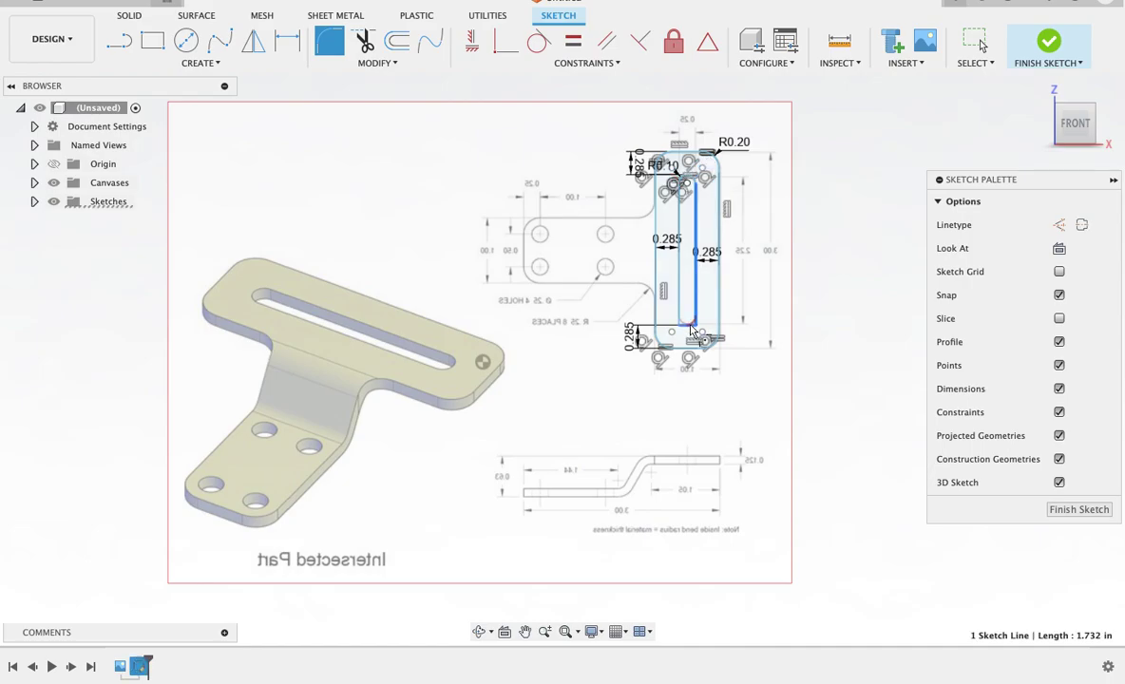
{"action": "left_click", "coordinate": [679, 328]}
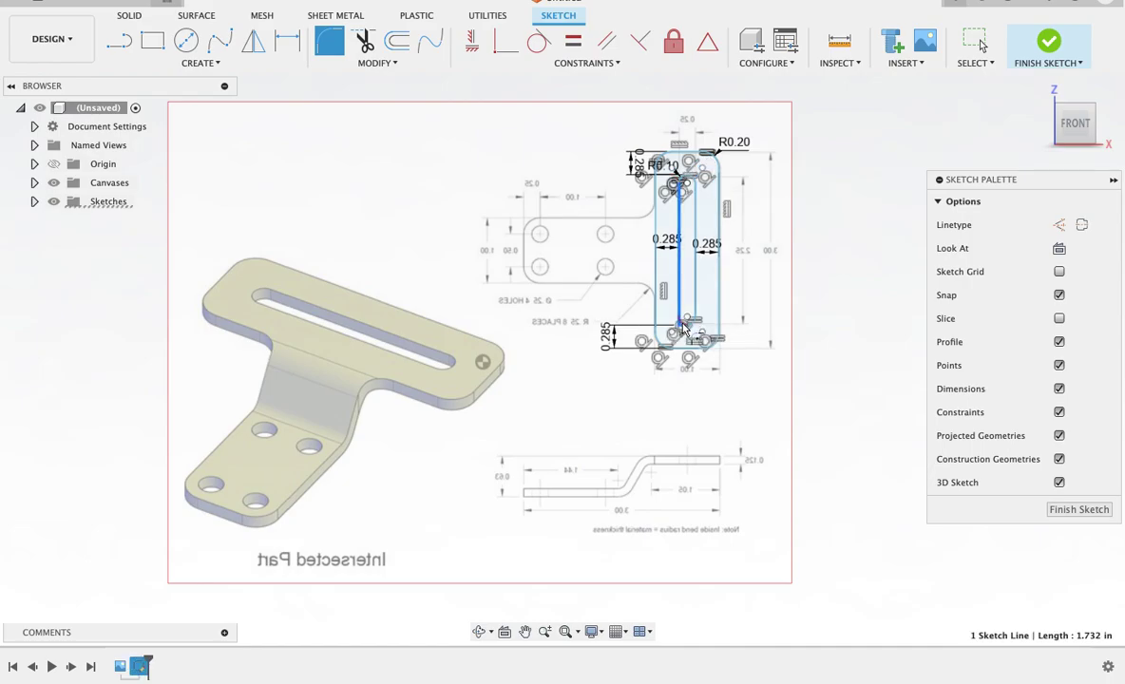
{"action": "type", "text": "0.15"}
{"action": "key", "text": "Return"}
{"action": "key", "text": "Escape"}
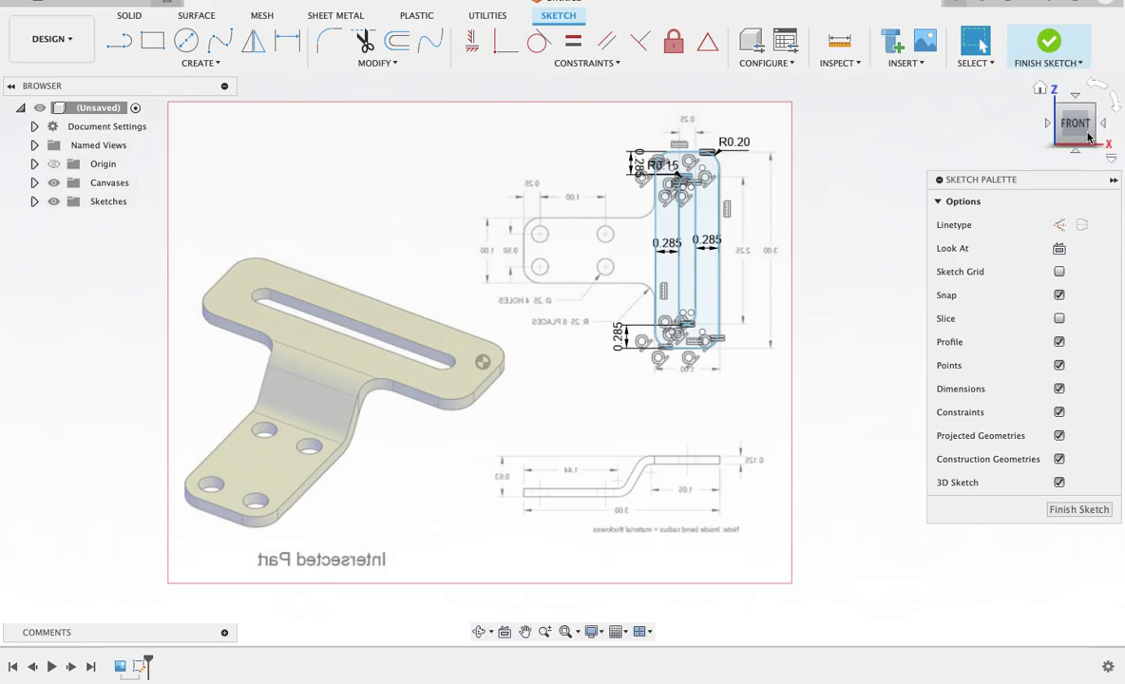
{"action": "mouse_move", "coordinate": [1078, 128]}
{"action": "left_mouse_down"}
{"action": "mouse_move", "coordinate": [1043, 169]}
{"action": "mouse_move", "coordinate": [957, 168]}
{"action": "left_mouse_up"}
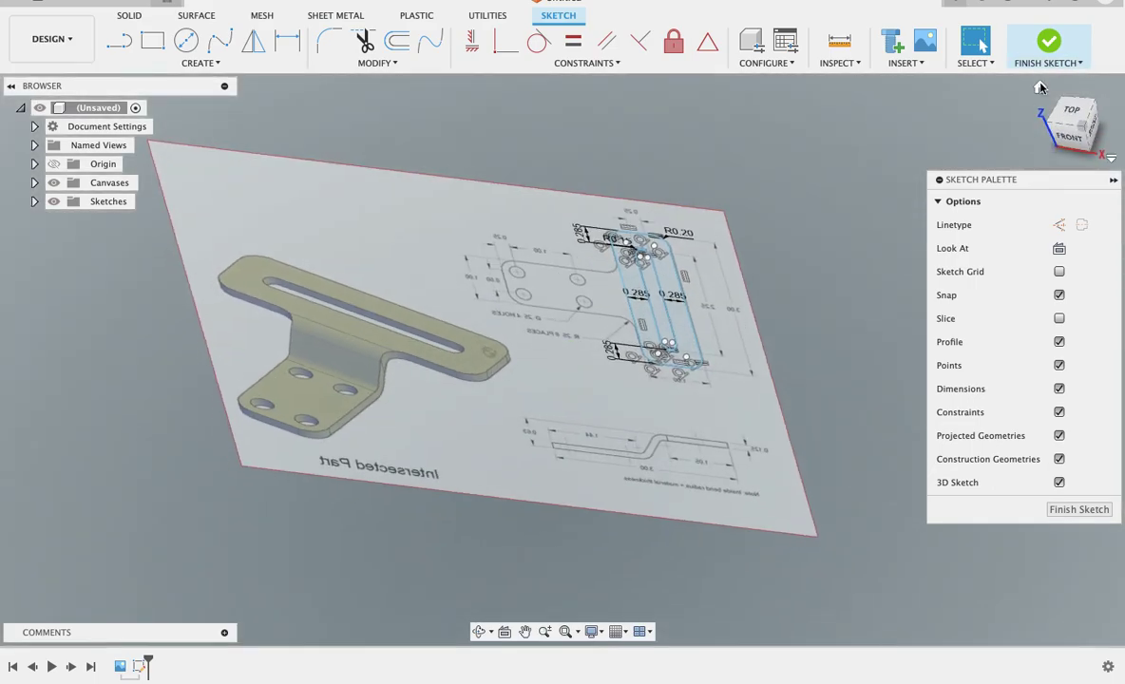
Finish the sketch and extrude the slotted plate profile 0.20 in as a new body.
{"action": "left_click", "coordinate": [1050, 43]}
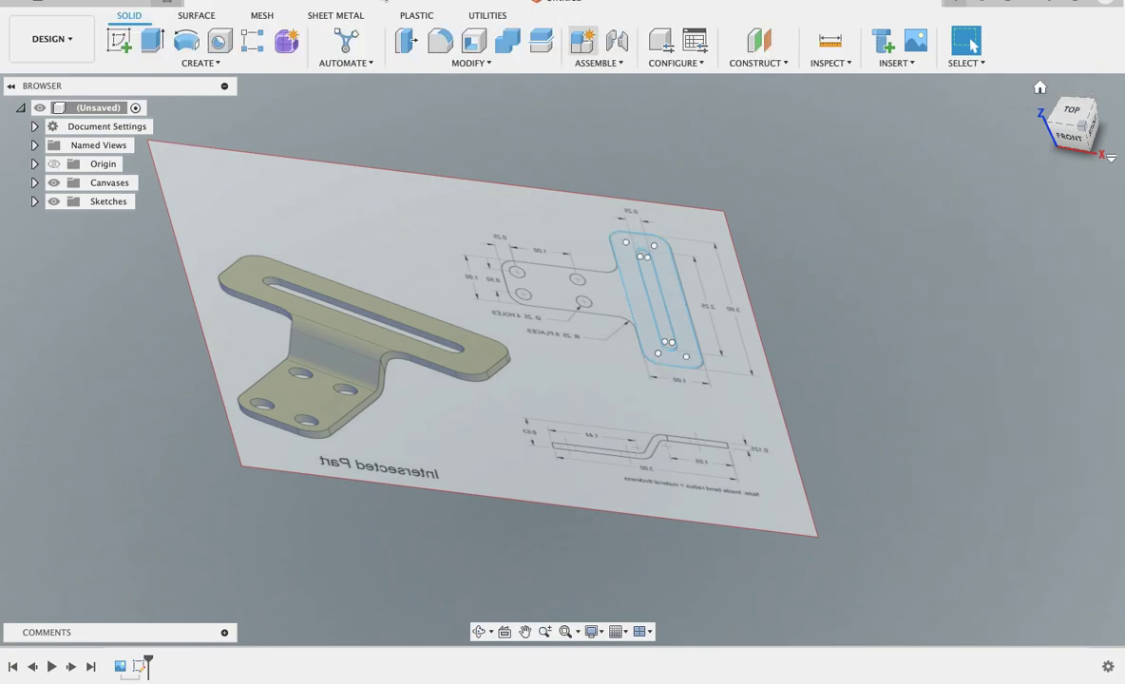
{"action": "left_click", "coordinate": [152, 40]}
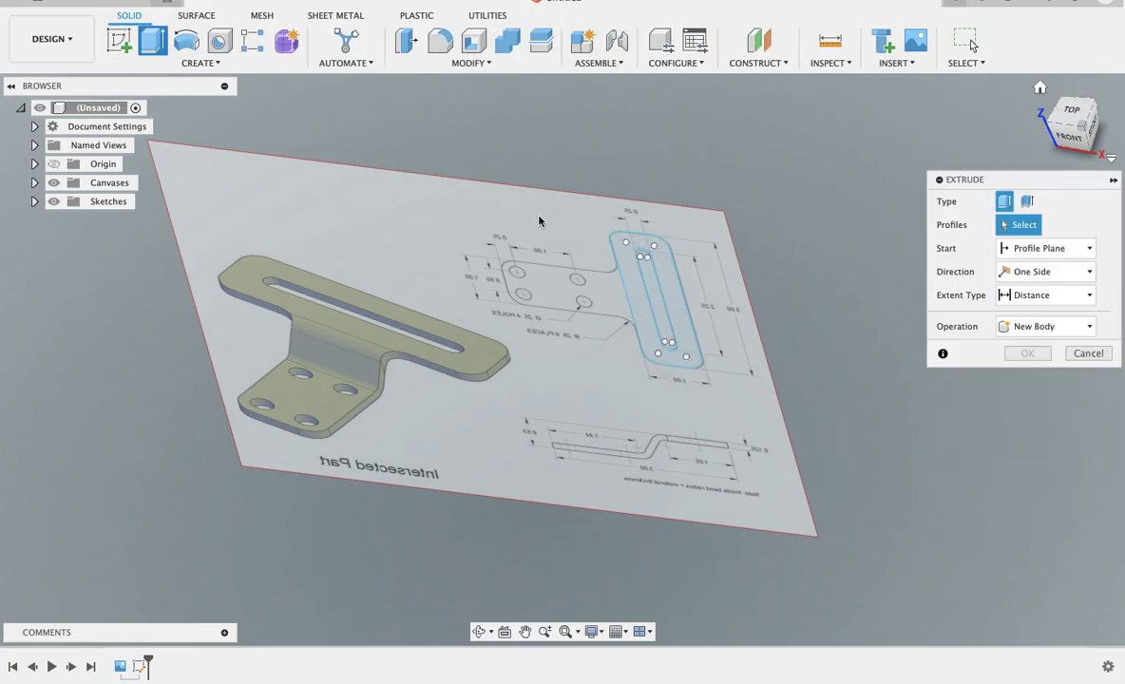
{"action": "left_click", "coordinate": [637, 310]}
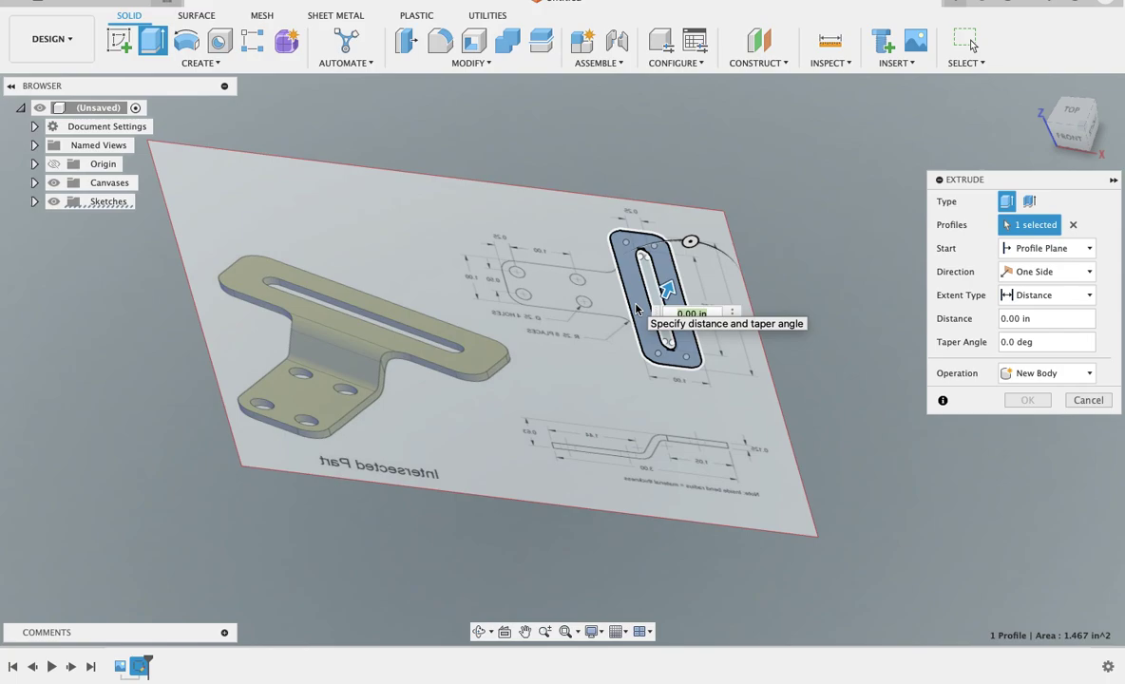
{"action": "left_click_drag", "start_coordinate": [668, 291], "coordinate": [674, 282]}
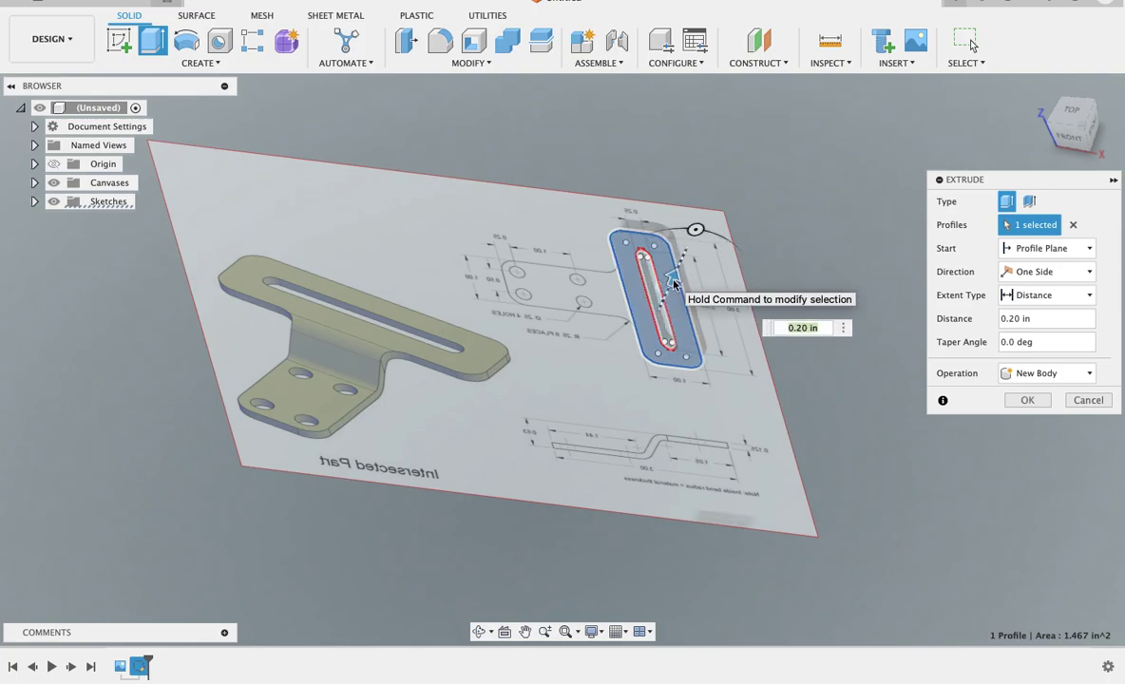
{"action": "left_click", "coordinate": [1024, 400]}
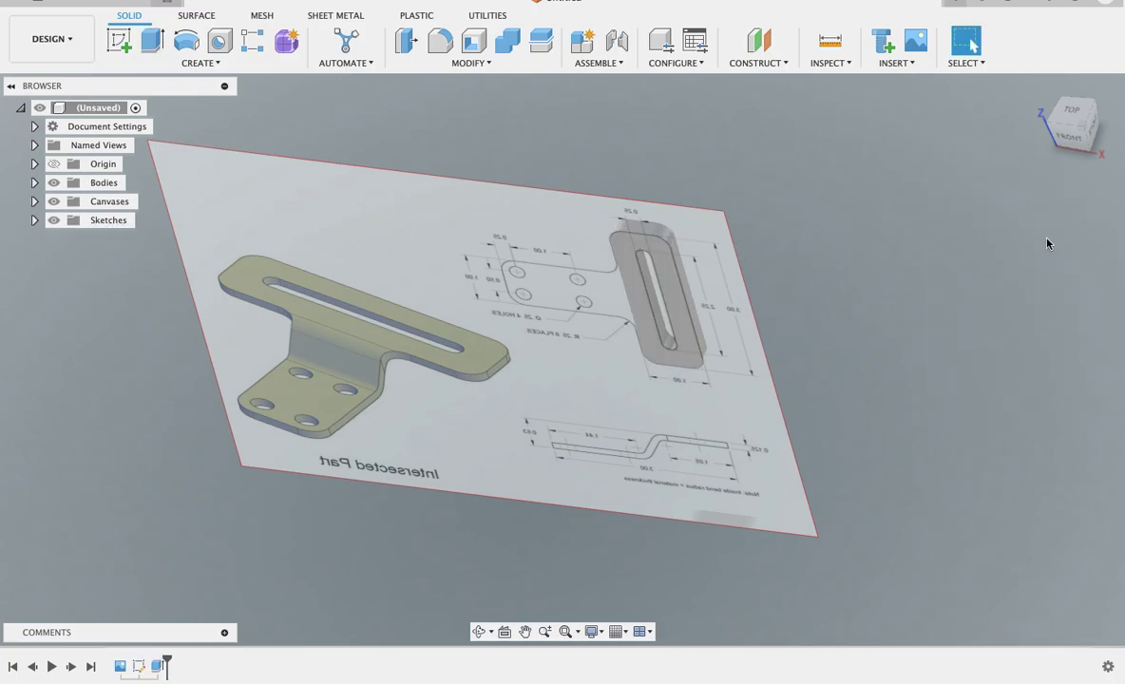
Orbit and turn the view to face the back of the sheet and plate.
{"action": "mouse_move", "coordinate": [1007, 138]}
{"action": "middle_mouse_down", "text": "shift"}
{"action": "mouse_move", "coordinate": [1074, 133]}
{"action": "mouse_move", "coordinate": [1102, 152]}
{"action": "mouse_move", "coordinate": [1064, 190]}
{"action": "mouse_move", "coordinate": [1083, 162]}
{"action": "mouse_move", "coordinate": [1076, 112]}
{"action": "middle_mouse_up", "text": "shift"}
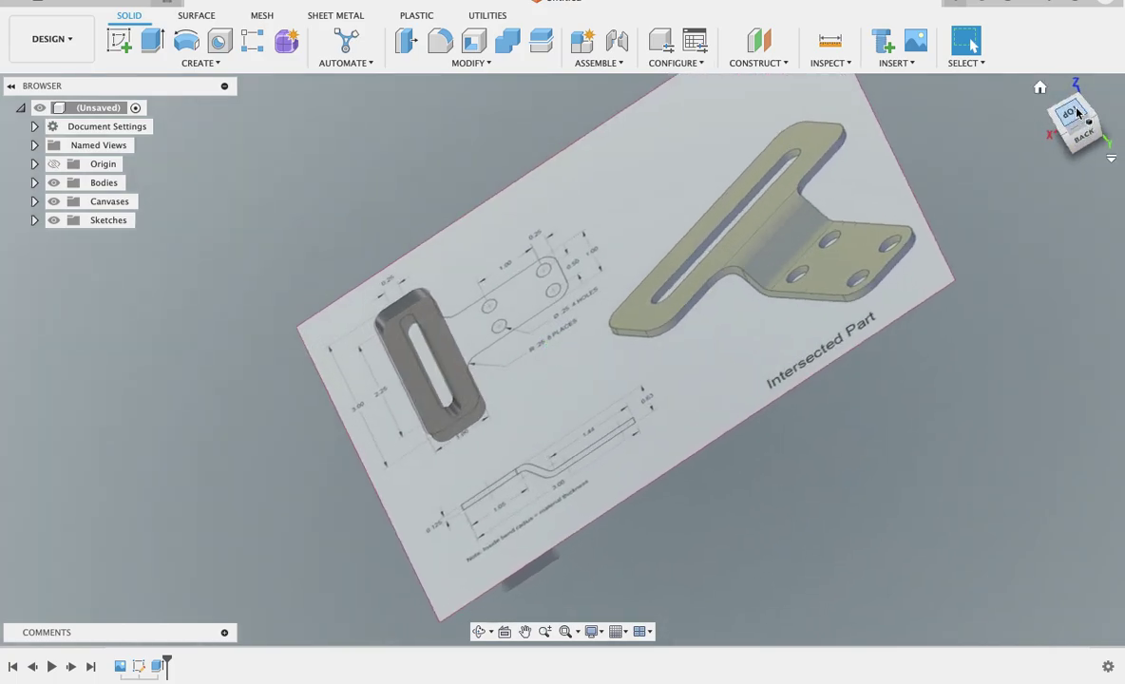
{"action": "left_click", "coordinate": [1077, 112]}
{"action": "left_click", "coordinate": [1077, 147]}
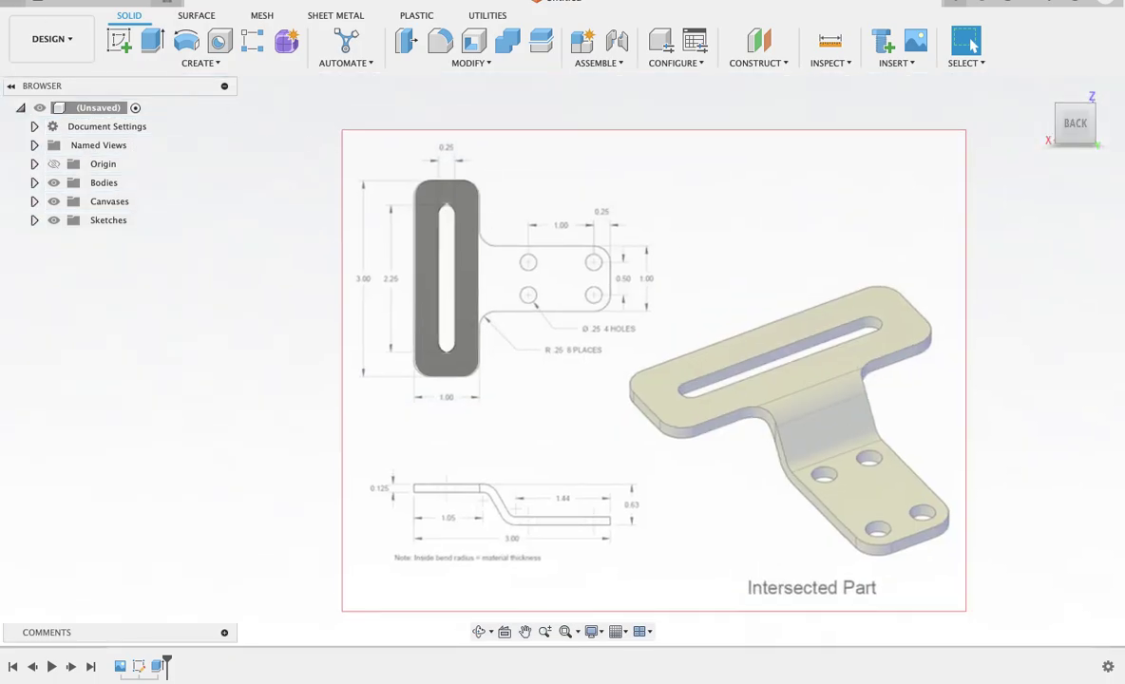
{"action": "left_click", "coordinate": [118, 40]}
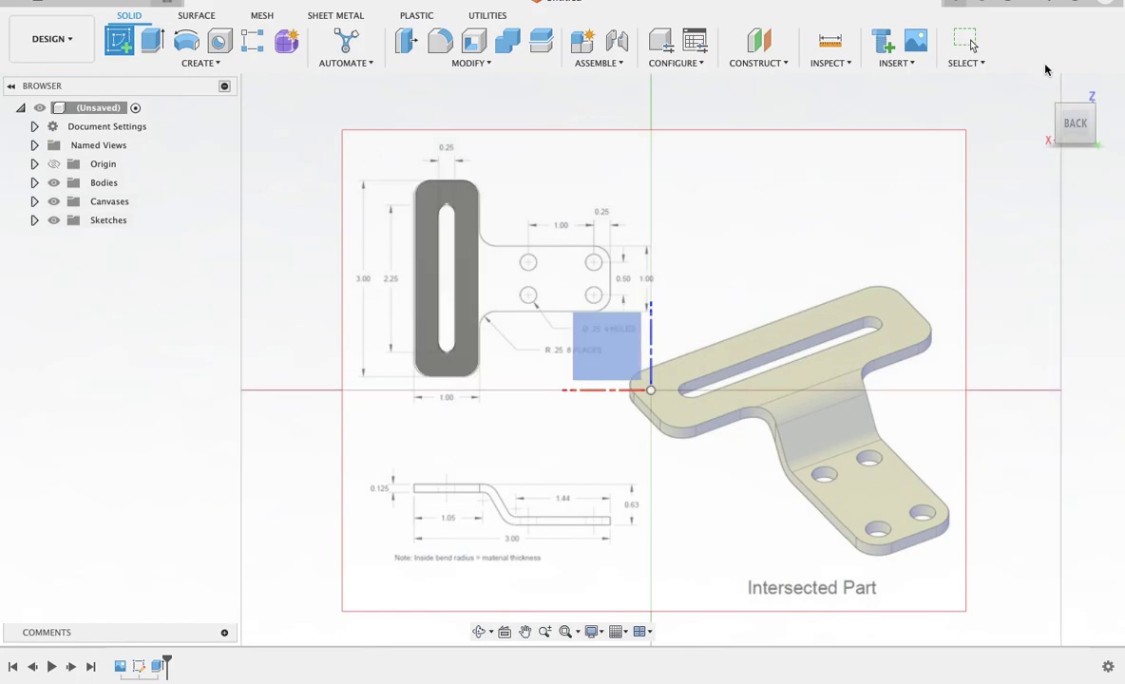
Sketch a thin rectangle on the plate face along its right edge.
{"action": "left_click", "coordinate": [1074, 155]}
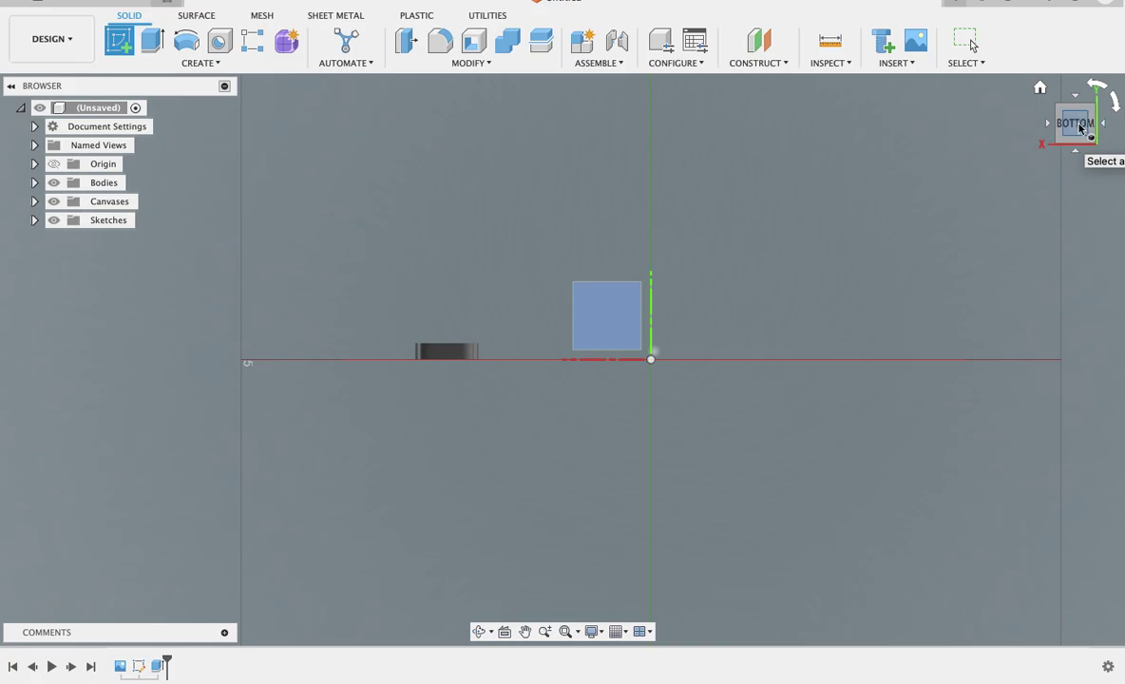
{"action": "left_click", "coordinate": [1076, 153]}
{"action": "left_click", "coordinate": [1076, 153]}
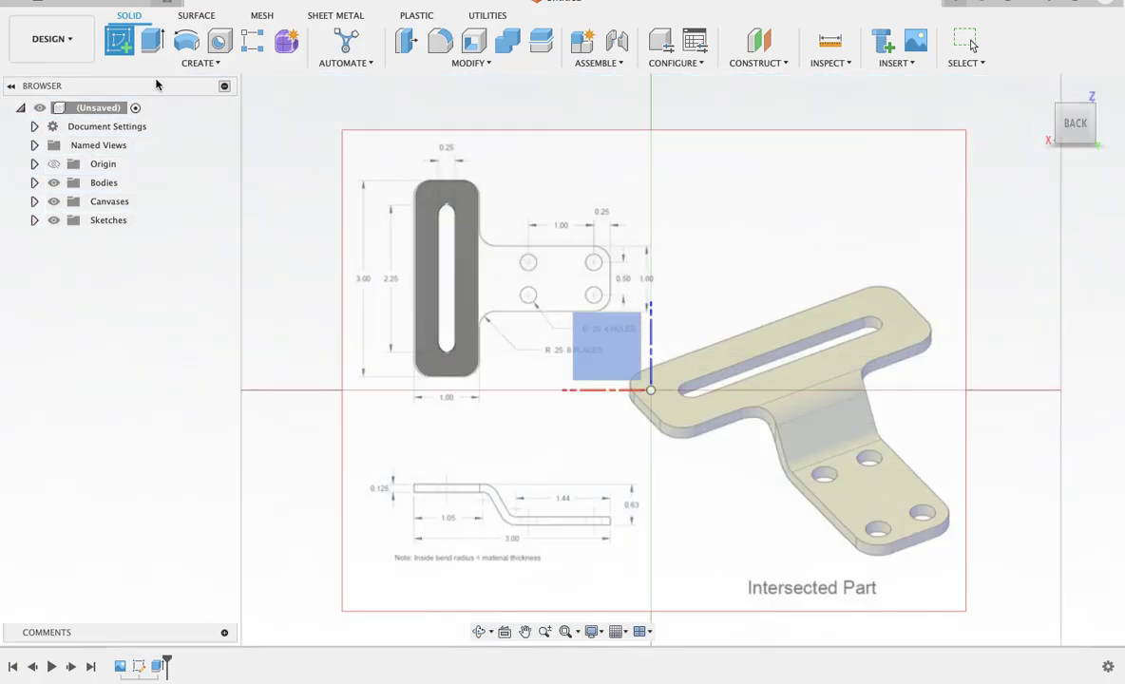
{"action": "middle_click_drag", "start_coordinate": [418, 176], "coordinate": [452, 190]}
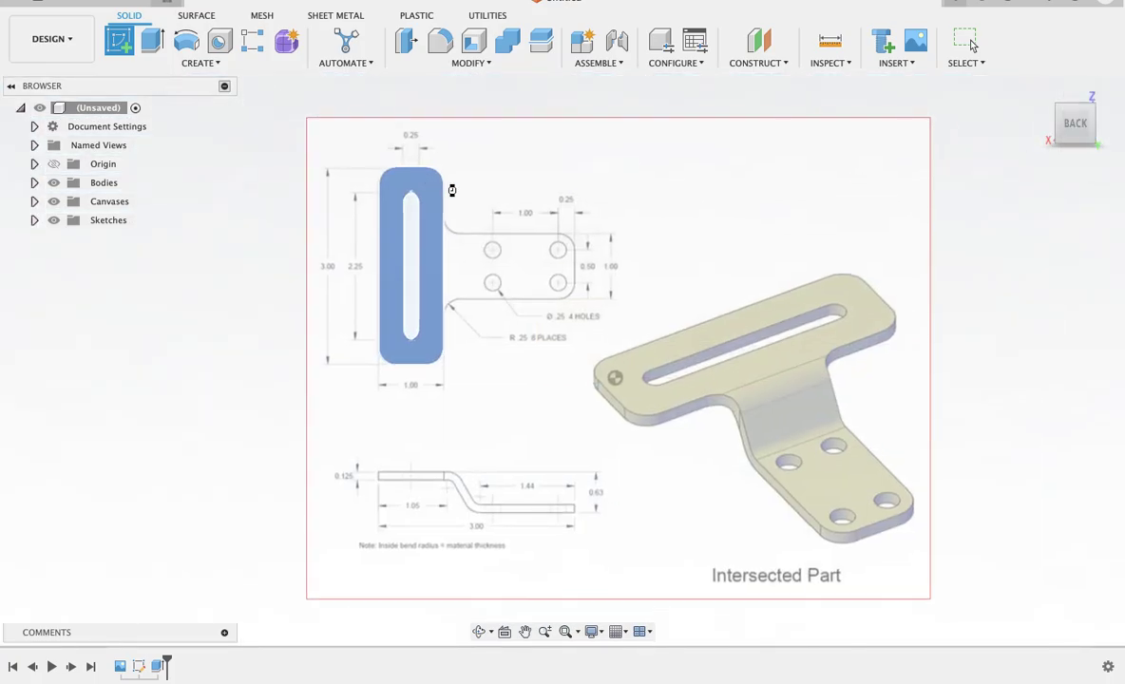
{"action": "left_click", "coordinate": [452, 190]}
{"action": "left_click", "coordinate": [155, 42]}
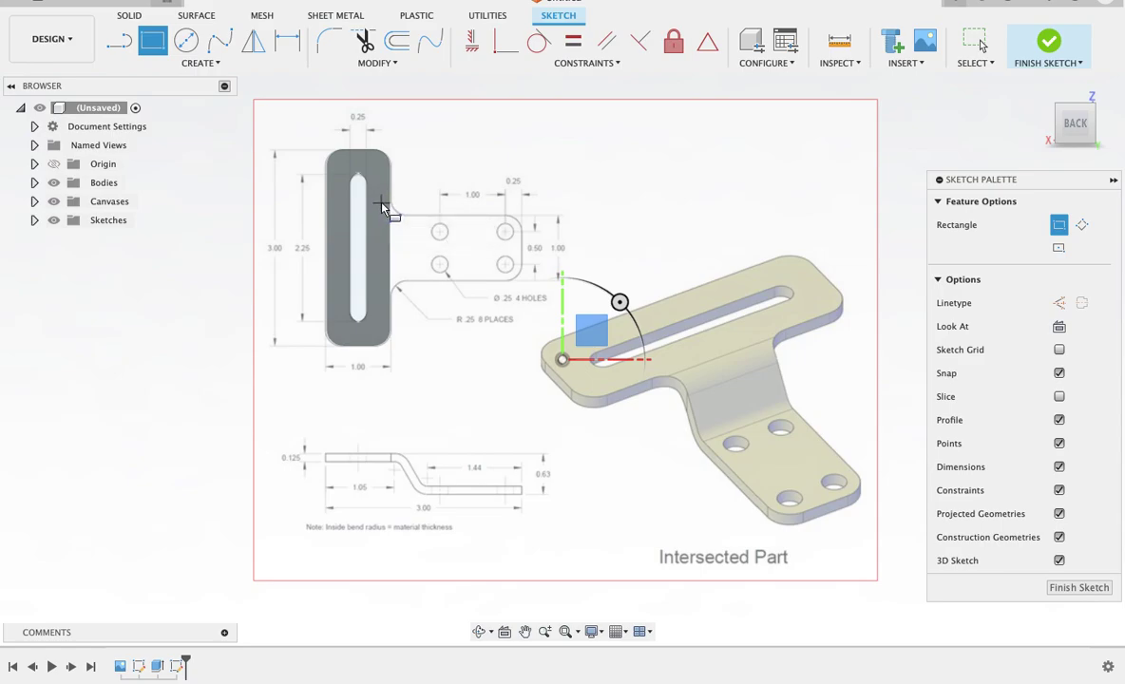
{"action": "left_click", "coordinate": [380, 203]}
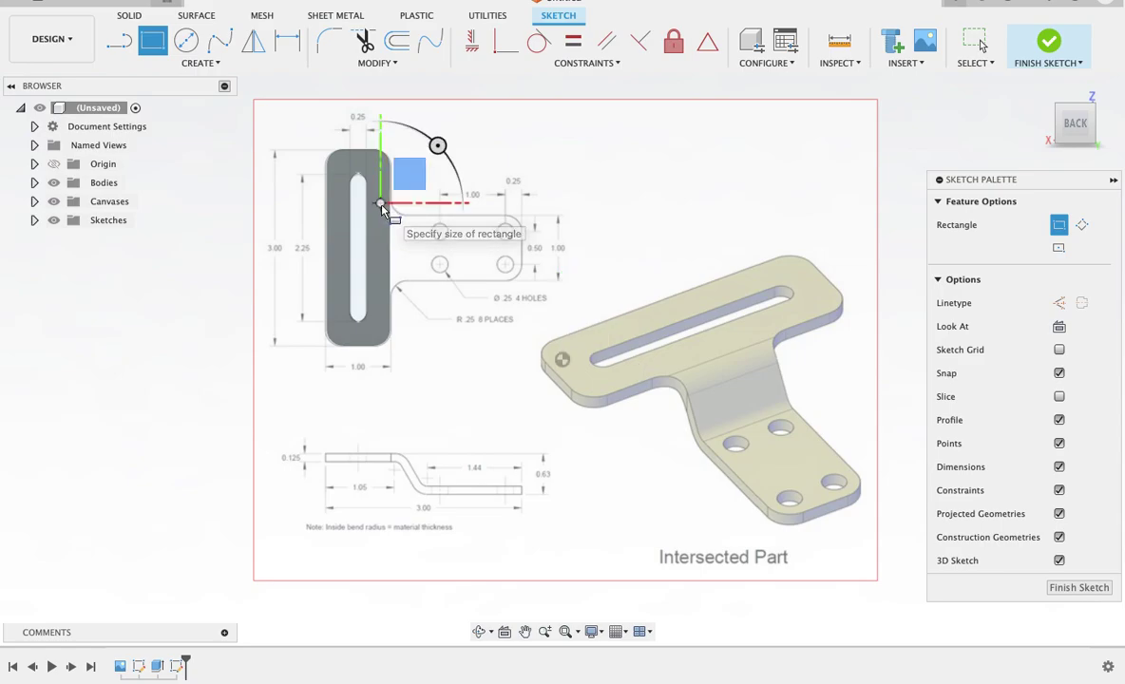
{"action": "left_click", "coordinate": [394, 300]}
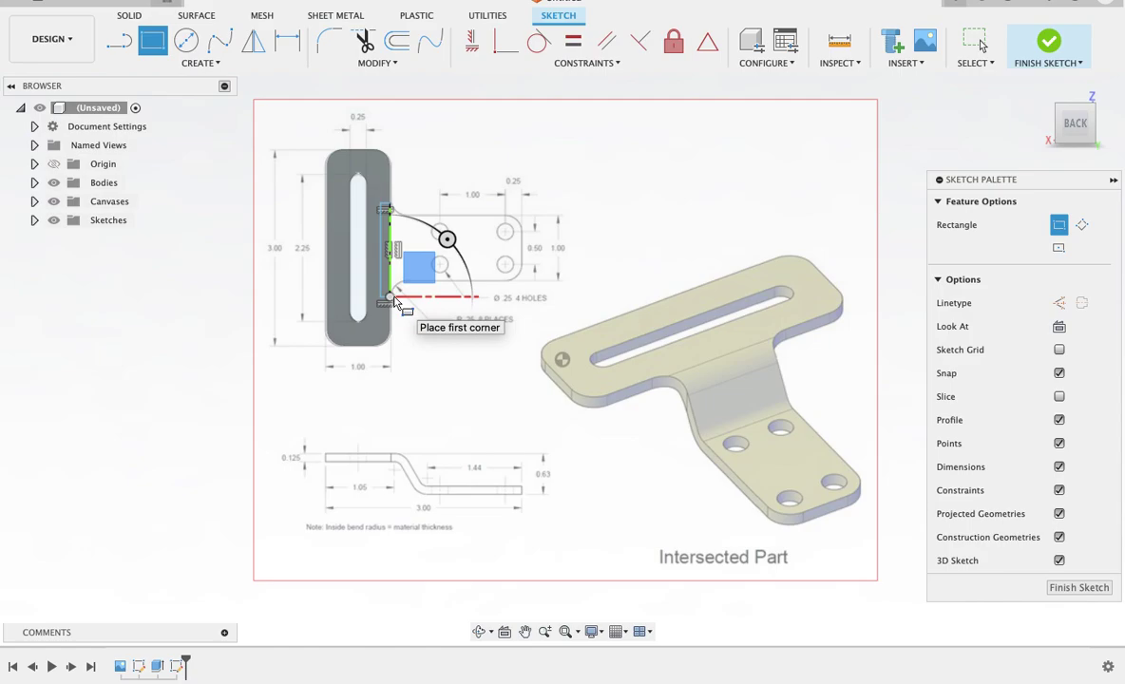
{"action": "left_click", "coordinate": [1050, 43]}
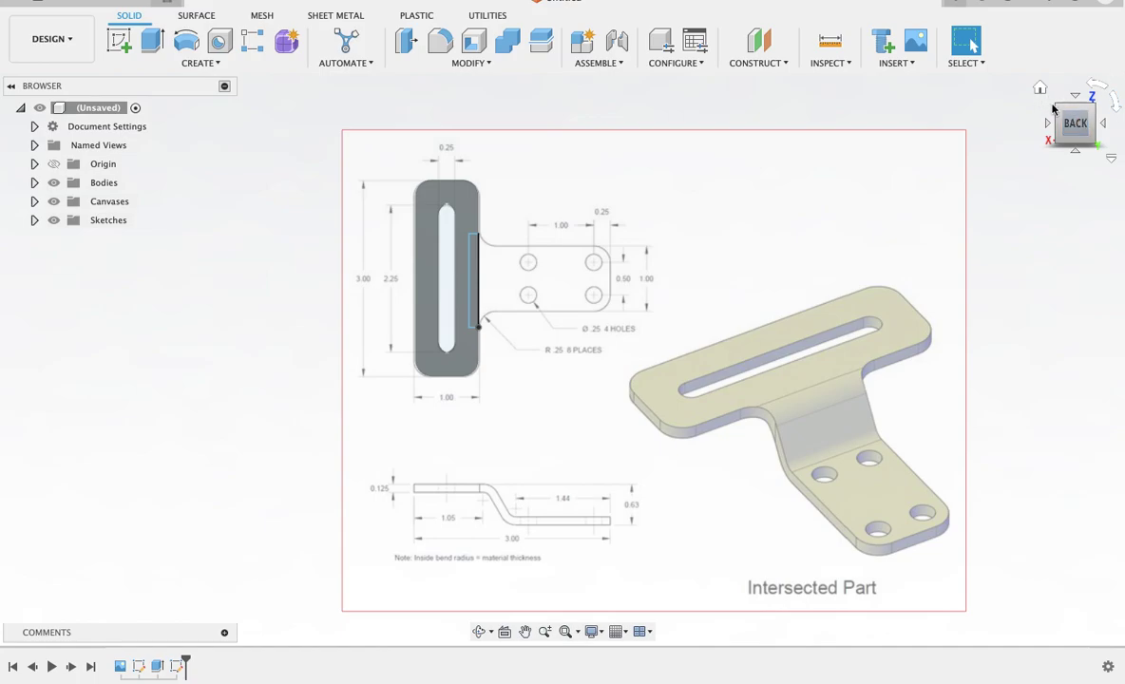
Extrude the thin rectangle 0.30 in as a new body.
{"action": "middle_click_drag", "start_coordinate": [562, 359], "coordinate": [608, 371], "text": "shift"}
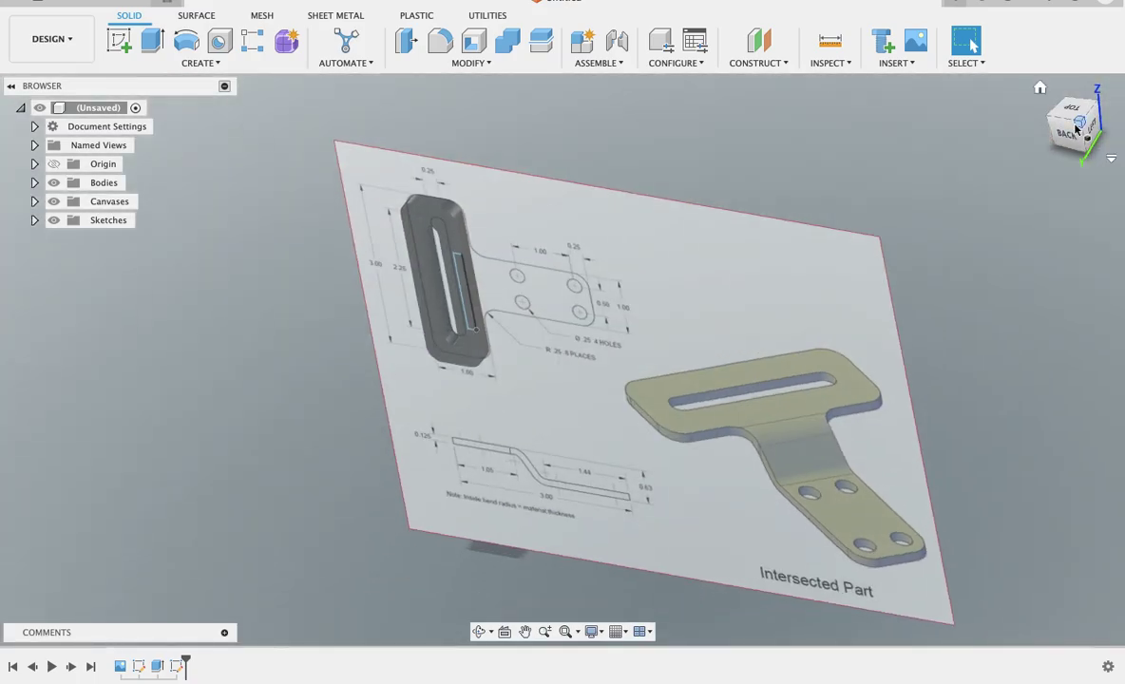
{"action": "left_click", "coordinate": [148, 45]}
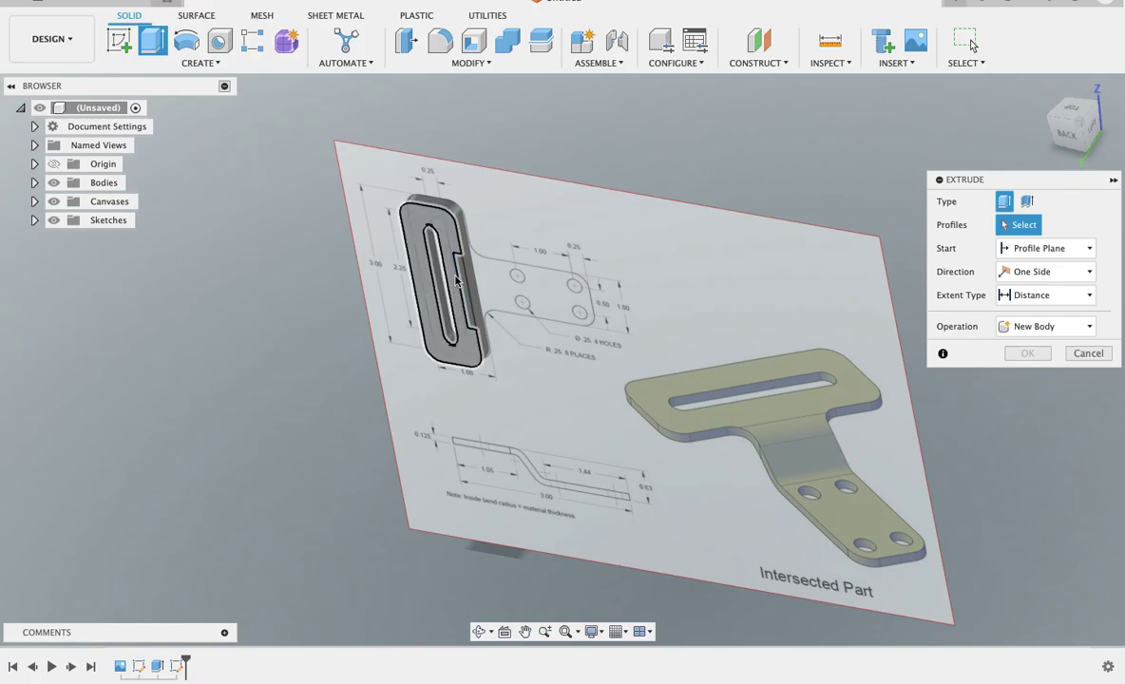
{"action": "left_click", "coordinate": [462, 279]}
{"action": "left_click_drag", "start_coordinate": [459, 300], "coordinate": [444, 319]}
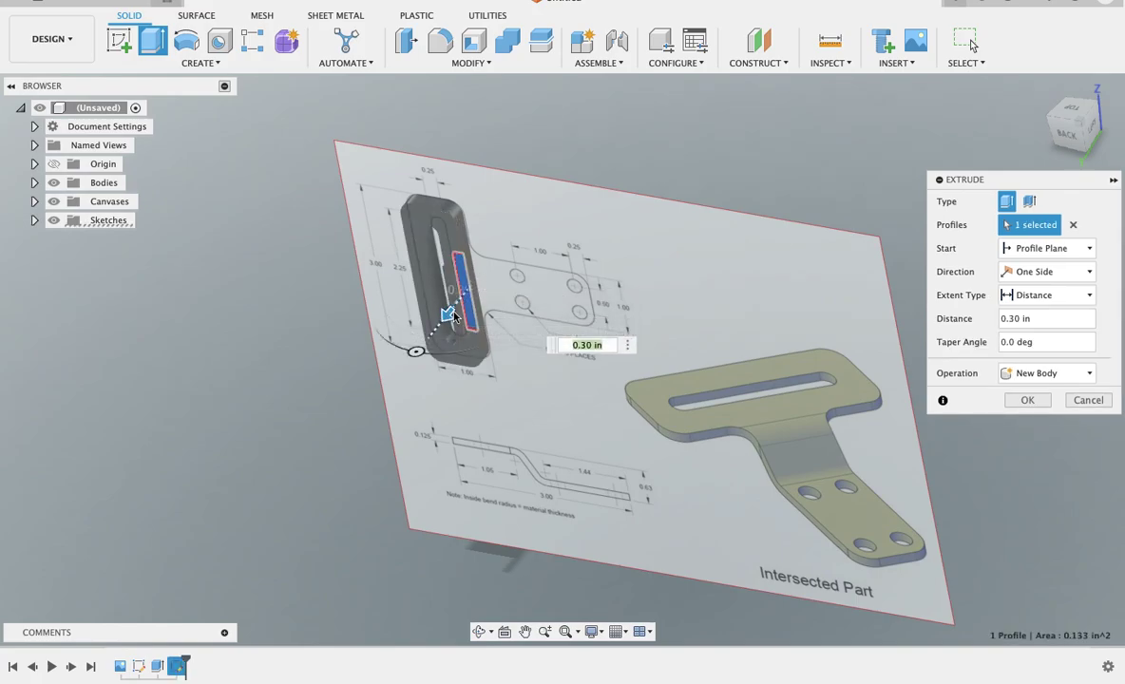
{"action": "left_click", "coordinate": [1027, 400]}
Cut the narrow rectangle face 0.10 in back into the part.
{"action": "left_click_drag", "start_coordinate": [1090, 133], "coordinate": [1117, 154]}
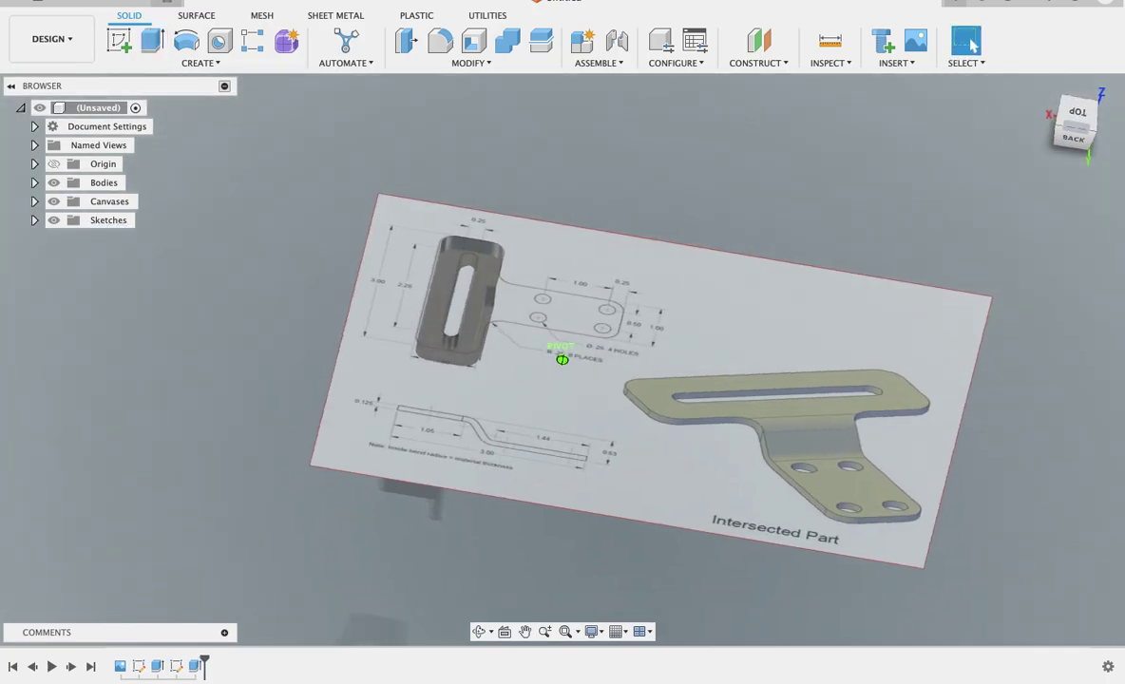
{"action": "left_click", "coordinate": [152, 39]}
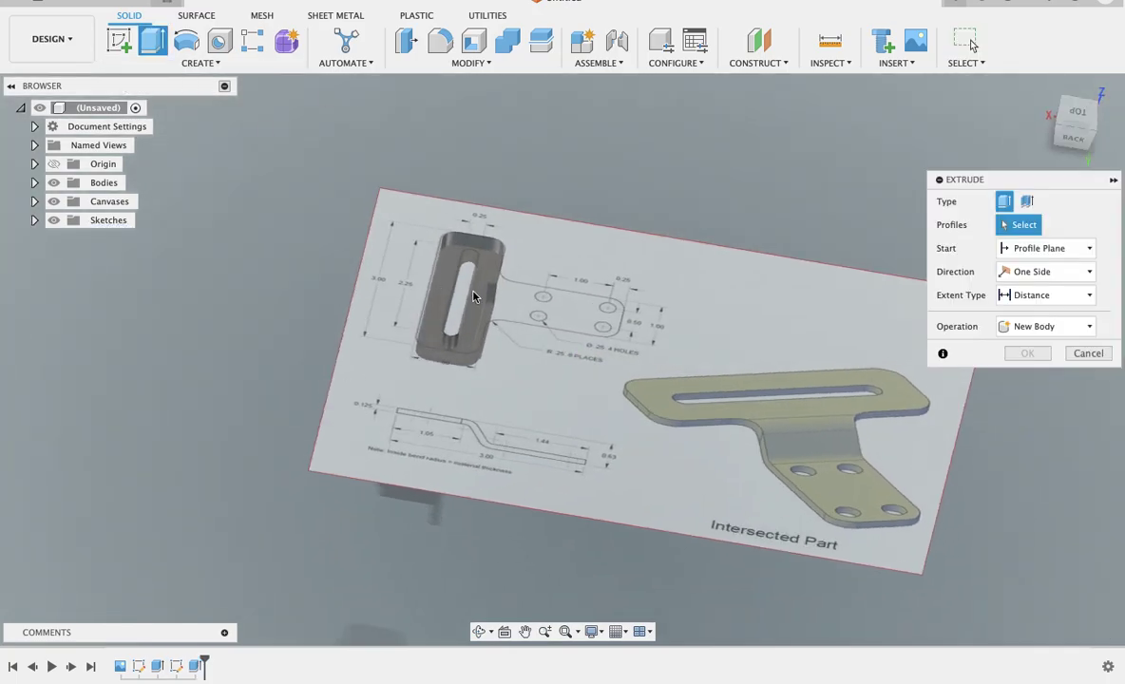
{"action": "left_click", "coordinate": [485, 318]}
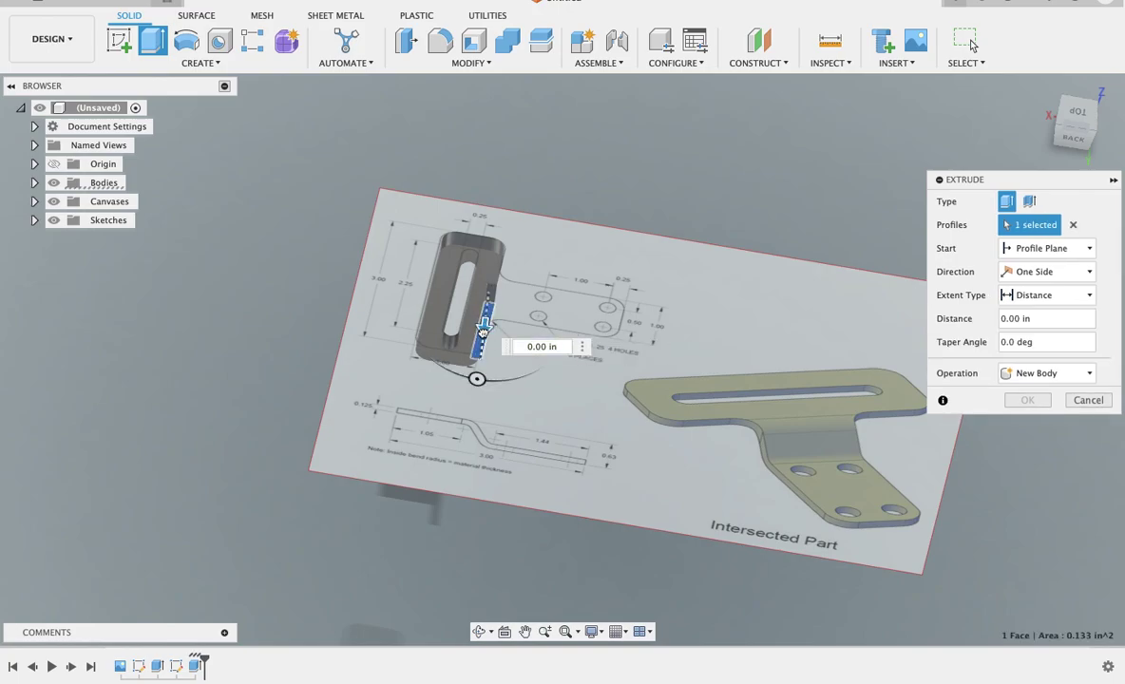
{"action": "left_click_drag", "start_coordinate": [485, 318], "coordinate": [483, 329]}
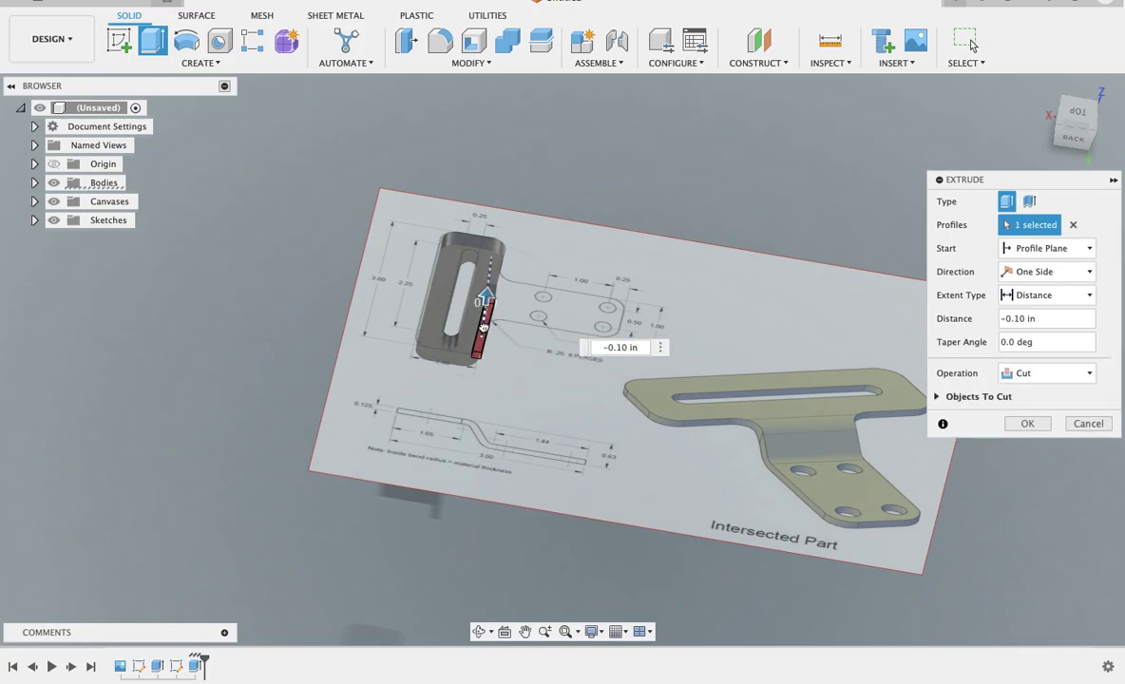
{"action": "left_click", "coordinate": [1027, 422]}
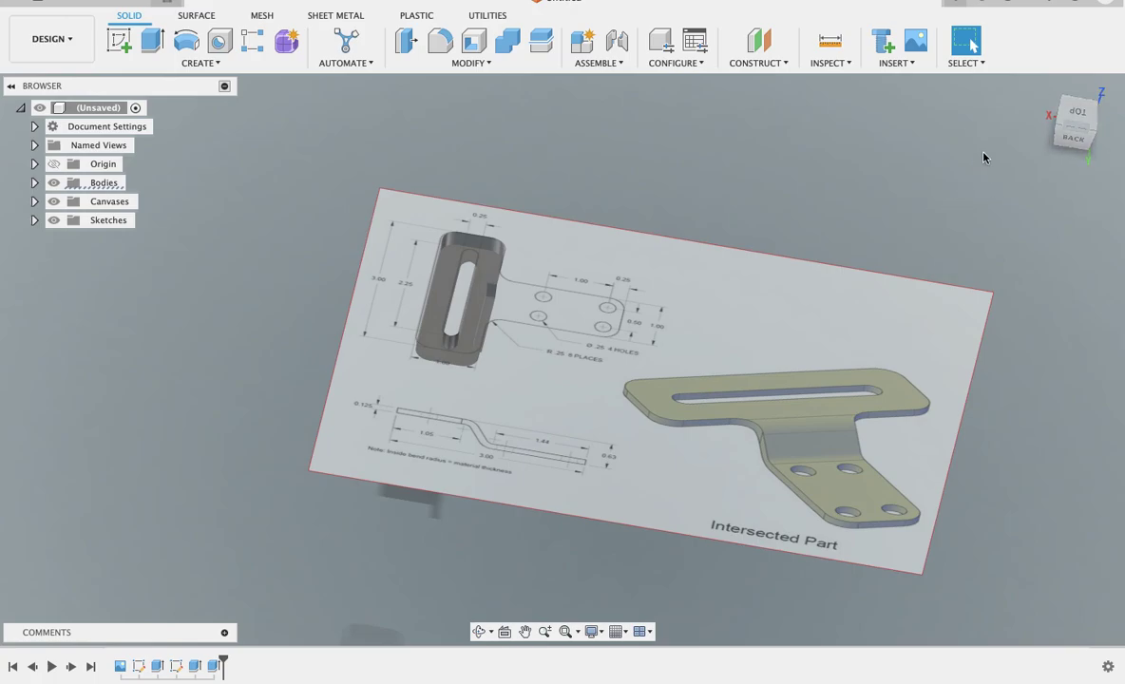
{"action": "middle_click_drag", "start_coordinate": [559, 353], "coordinate": [558, 354], "text": "shift"}
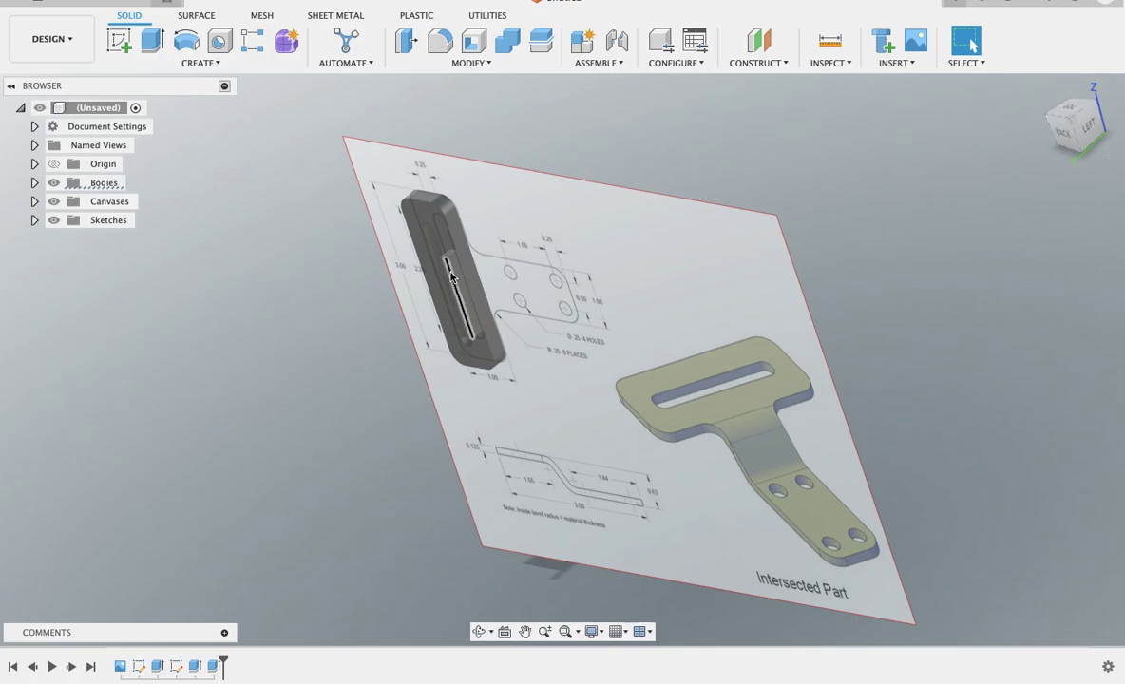
Hide the Canvases reference drawing and zoom in on the dark slotted leg body.
{"action": "scroll", "coordinate": [450, 277], "scroll_direction": "up", "scroll_amount": 2}
{"action": "scroll", "coordinate": [451, 277], "scroll_direction": "up", "scroll_amount": 1}
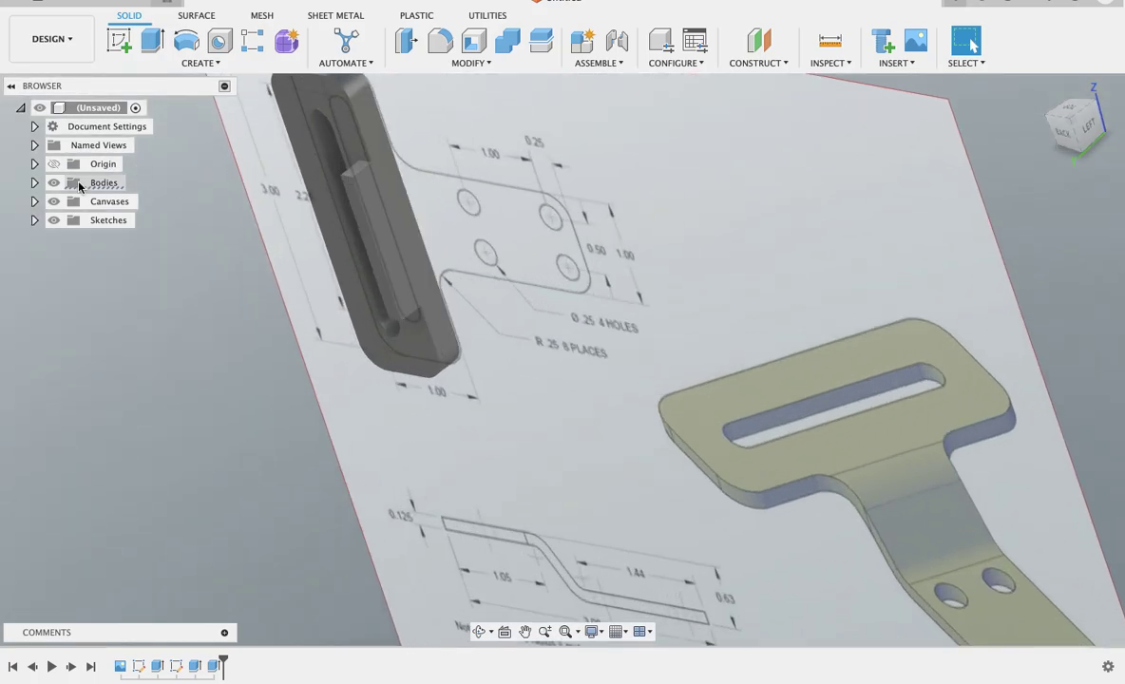
{"action": "left_click", "coordinate": [53, 202]}
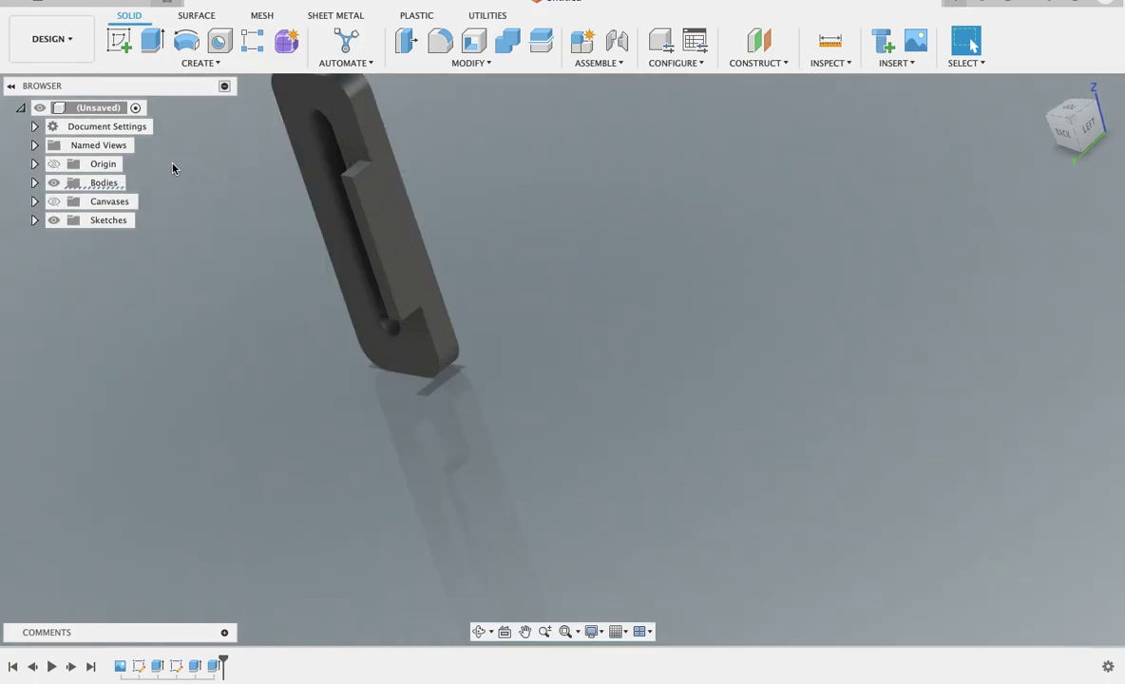
{"action": "scroll", "coordinate": [519, 161], "scroll_direction": "up", "scroll_amount": 1}
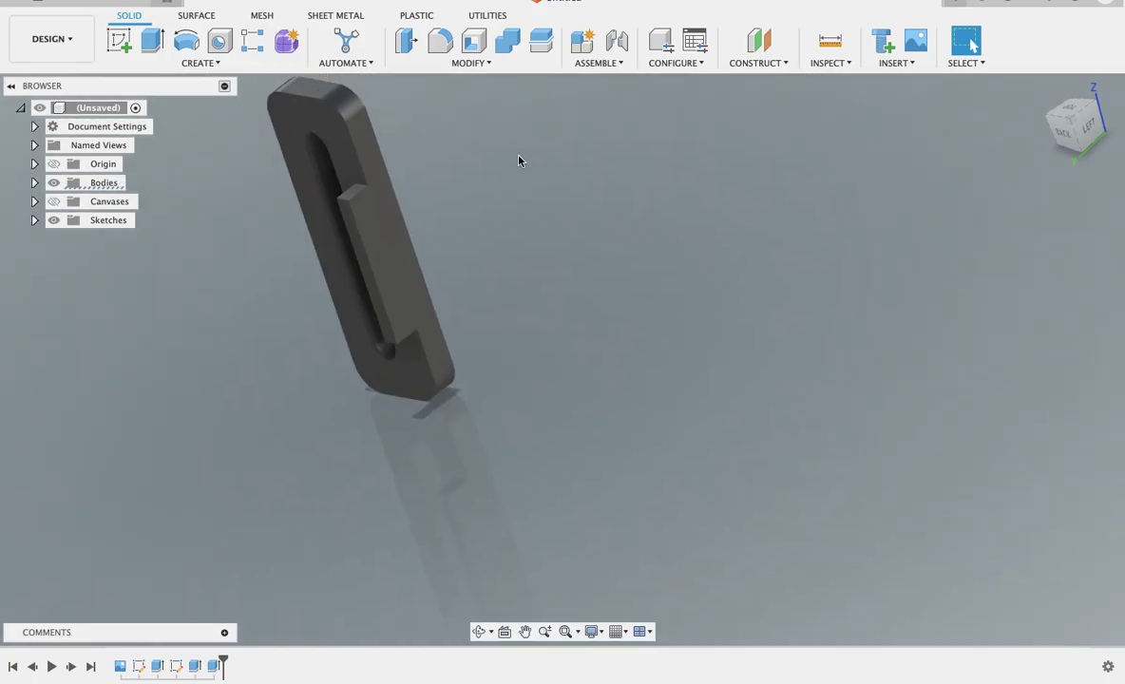
{"action": "scroll", "coordinate": [518, 160], "scroll_direction": "up", "scroll_amount": 1}
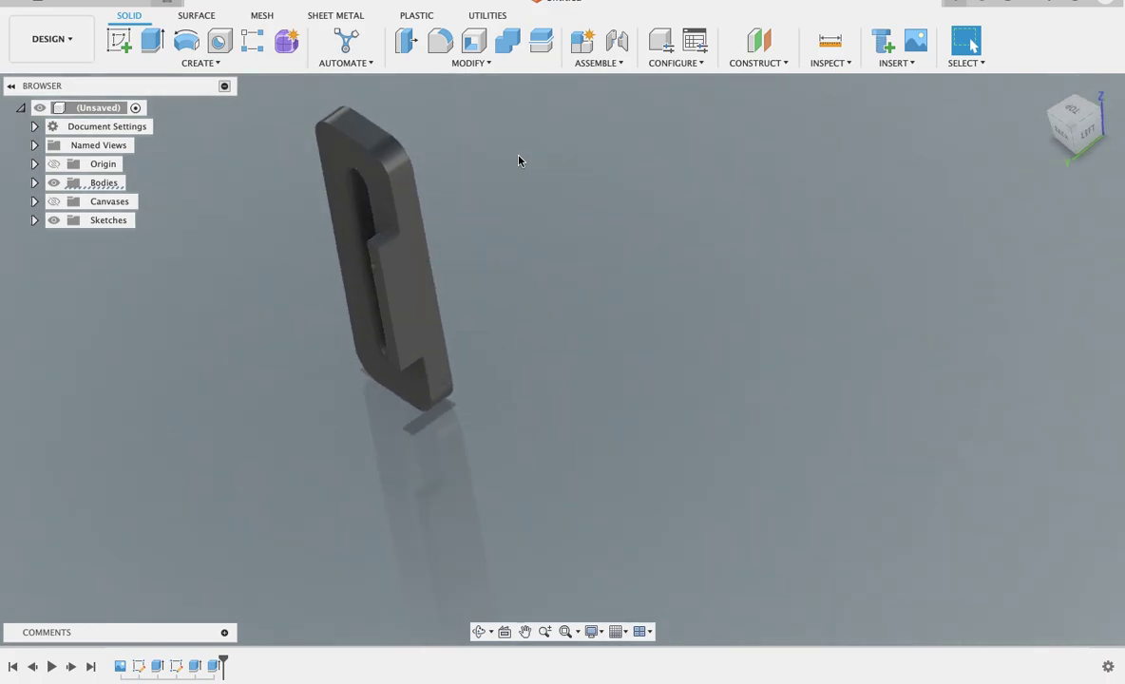
Abandon a sketch on the strip face and display the CONSTRUCT plane, axis and point options.
{"action": "left_click", "coordinate": [118, 40]}
{"action": "left_click", "coordinate": [387, 277]}
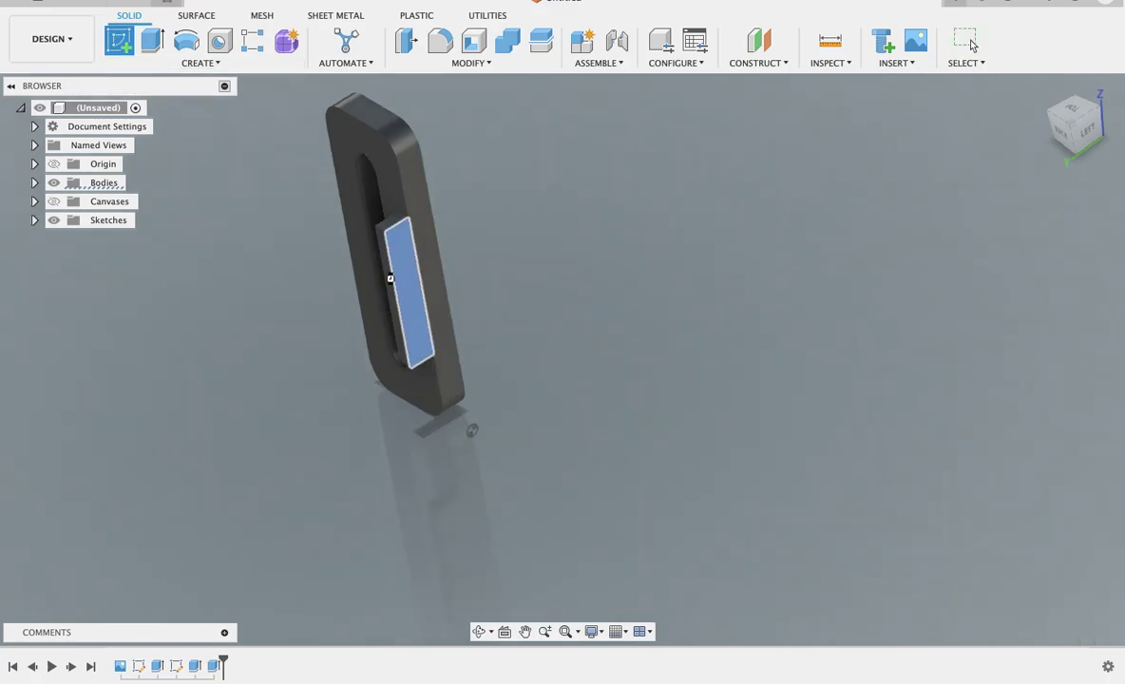
{"action": "key", "text": "ctrl+z"}
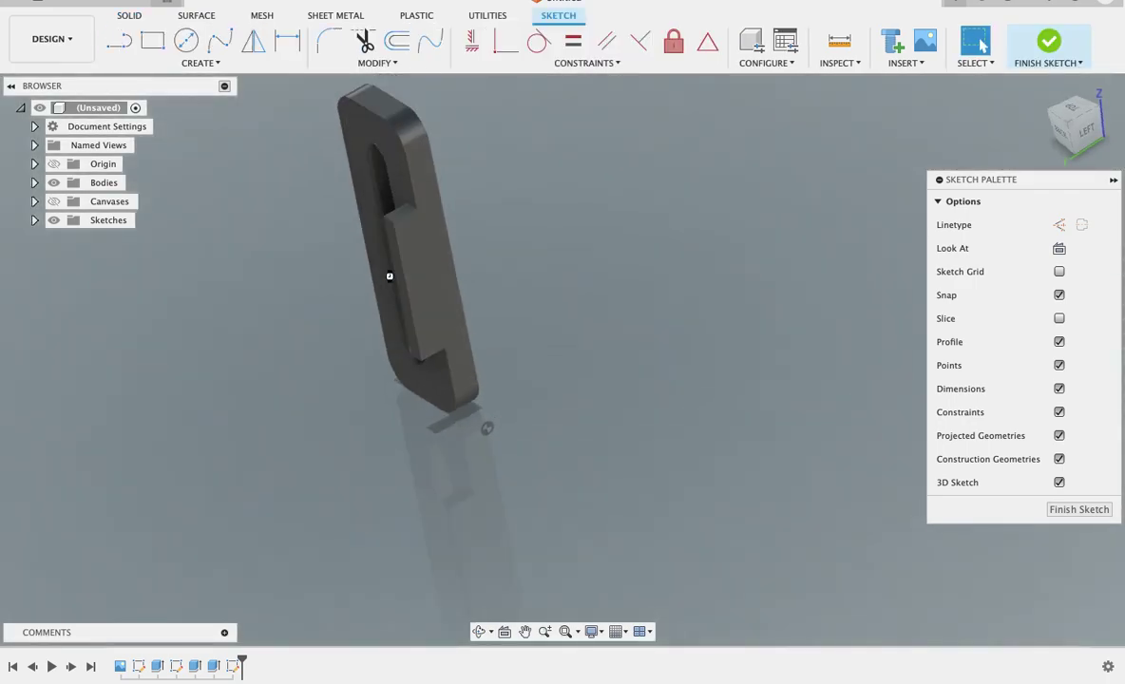
{"action": "left_click", "coordinate": [784, 65]}
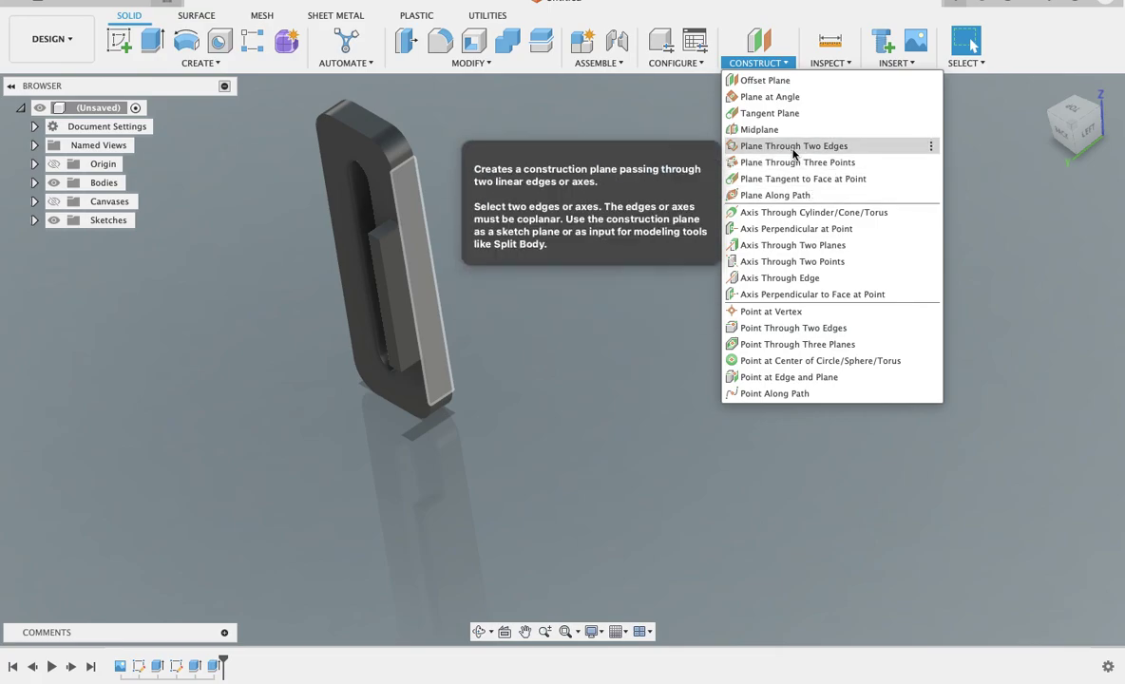
Add a Plane at Angle hinged on the strip's long edge, tilted to -55 degrees.
{"action": "left_click", "coordinate": [774, 97]}
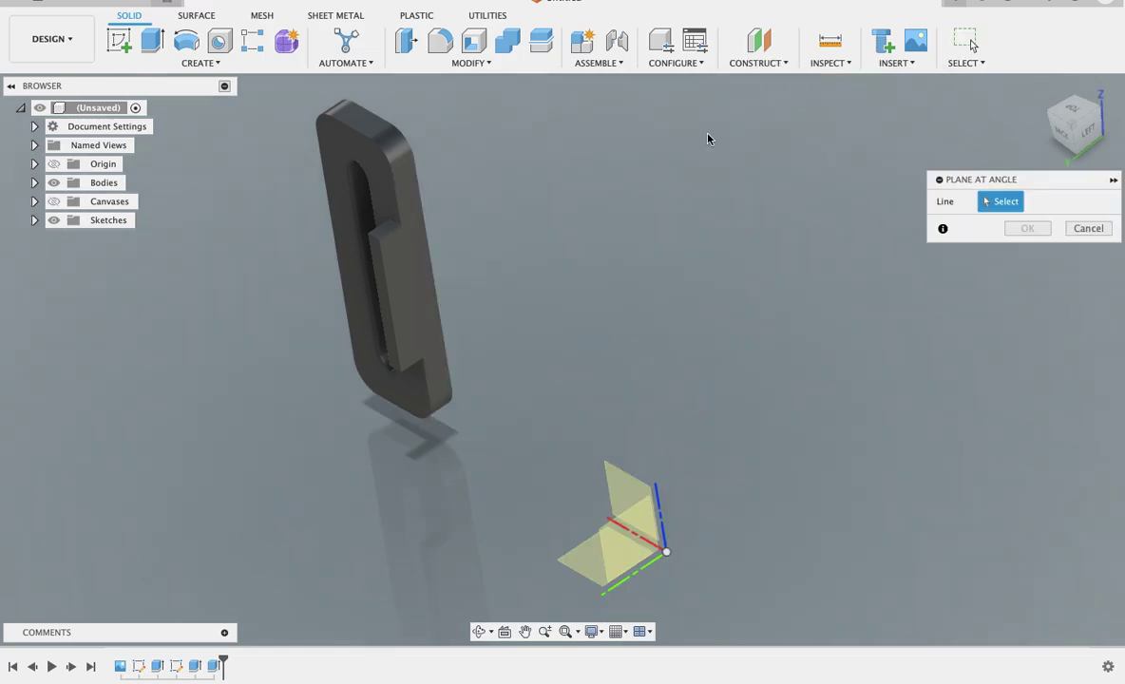
{"action": "left_click", "coordinate": [390, 292]}
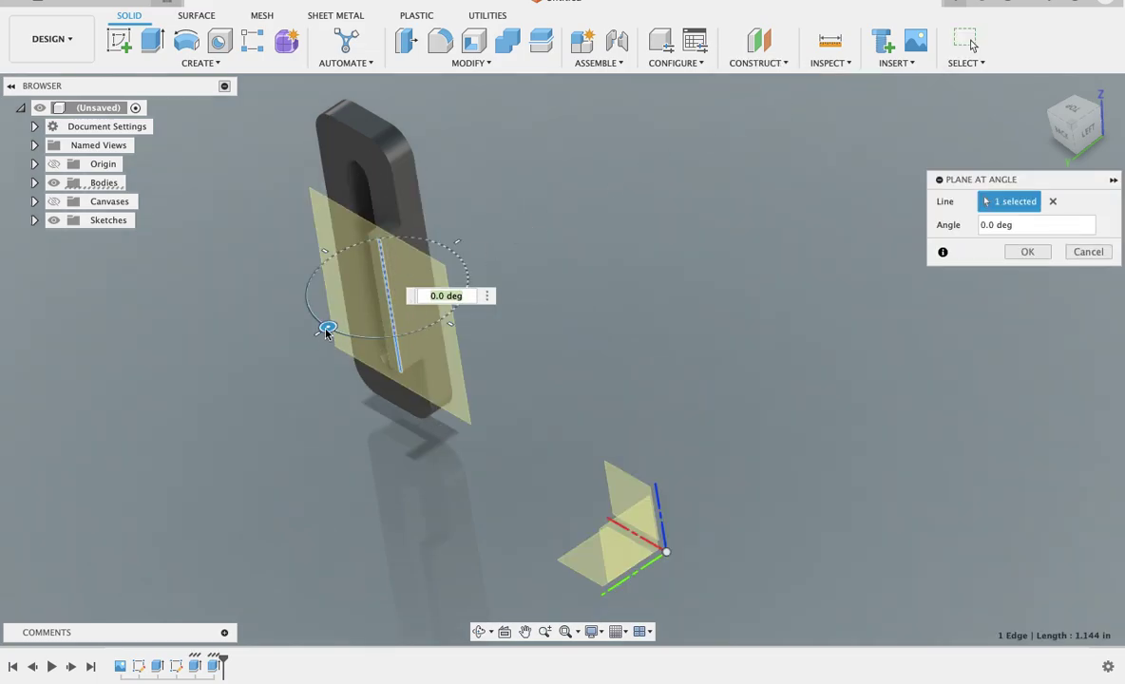
{"action": "left_click_drag", "start_coordinate": [327, 327], "coordinate": [395, 327]}
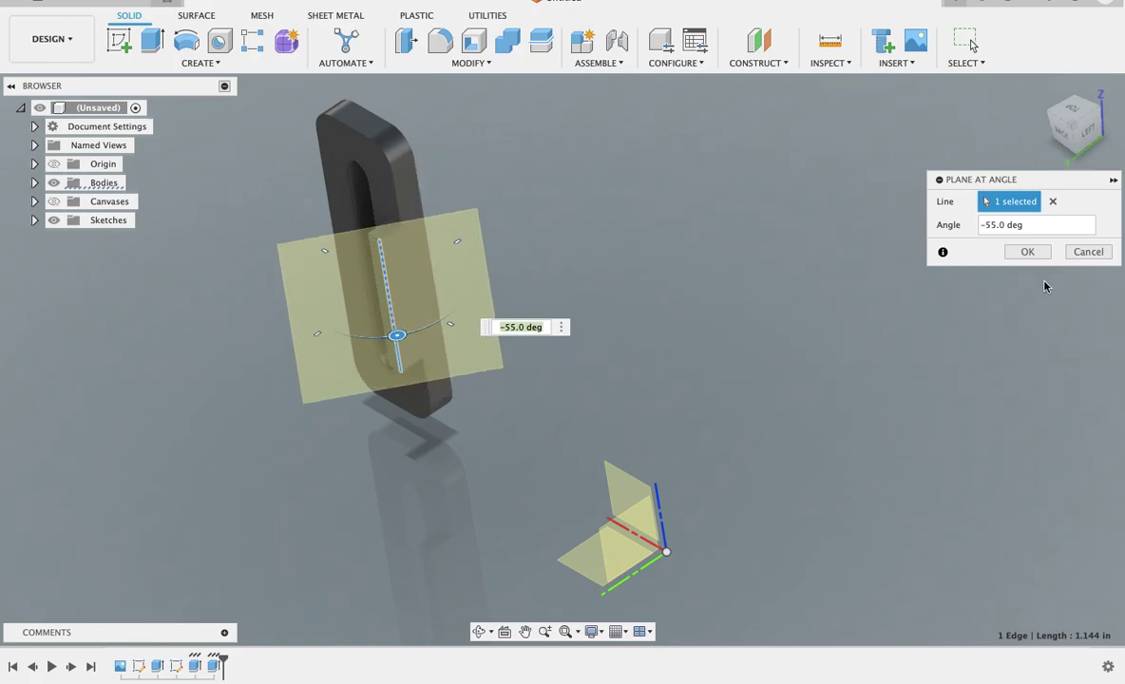
{"action": "left_click", "coordinate": [1027, 252]}
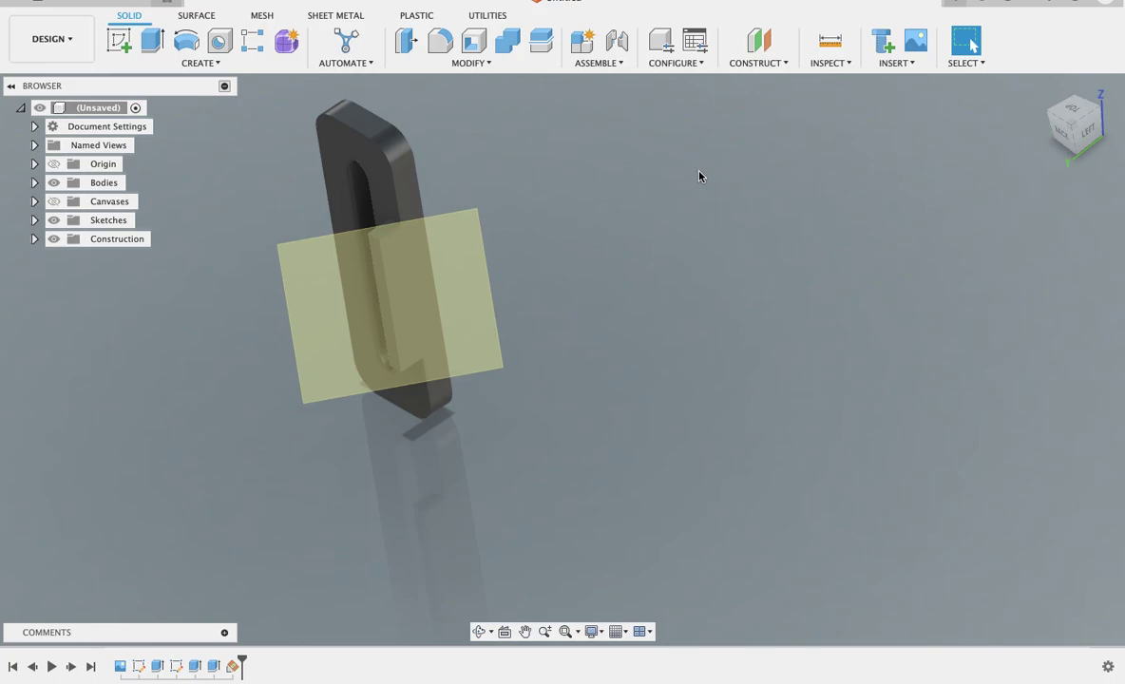
{"action": "scroll", "coordinate": [647, 225], "scroll_direction": "down", "scroll_amount": 5, "text": "shift"}
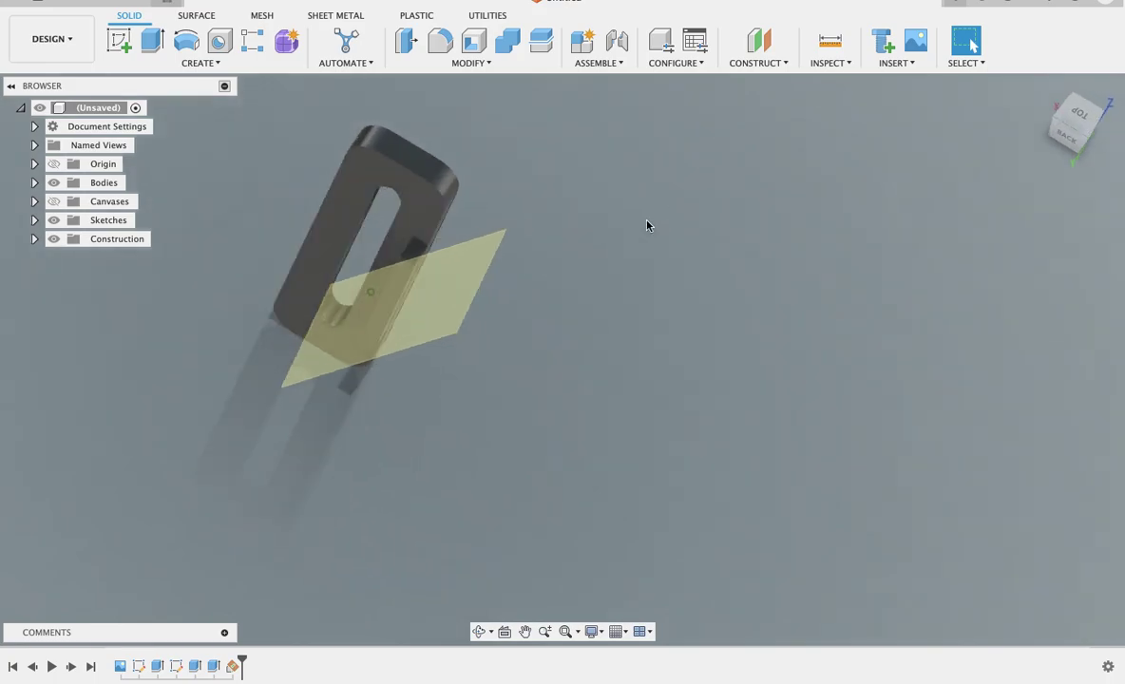
{"action": "scroll", "coordinate": [647, 226], "scroll_direction": "down", "scroll_amount": 2, "text": "shift"}
{"action": "scroll", "coordinate": [647, 225], "scroll_direction": "down", "scroll_amount": 2, "text": "shift"}
{"action": "scroll", "coordinate": [647, 225], "scroll_direction": "down", "scroll_amount": 2, "text": "shift"}
{"action": "scroll", "coordinate": [648, 226], "scroll_direction": "down", "scroll_amount": 2, "text": "shift"}
{"action": "scroll", "coordinate": [647, 225], "scroll_direction": "down", "scroll_amount": 2, "text": "shift"}
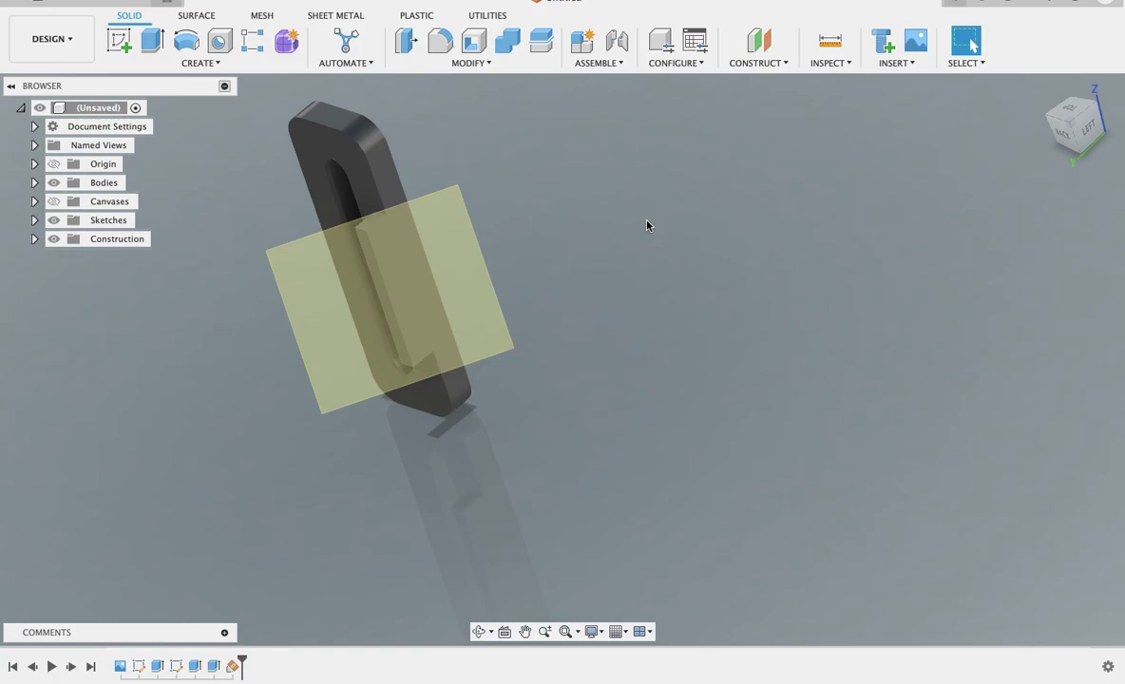
{"action": "left_click", "coordinate": [119, 40]}
Place the new sketch on the angled Plane1 and make Plane1 visible in the Browser.
{"action": "left_click", "coordinate": [381, 257]}
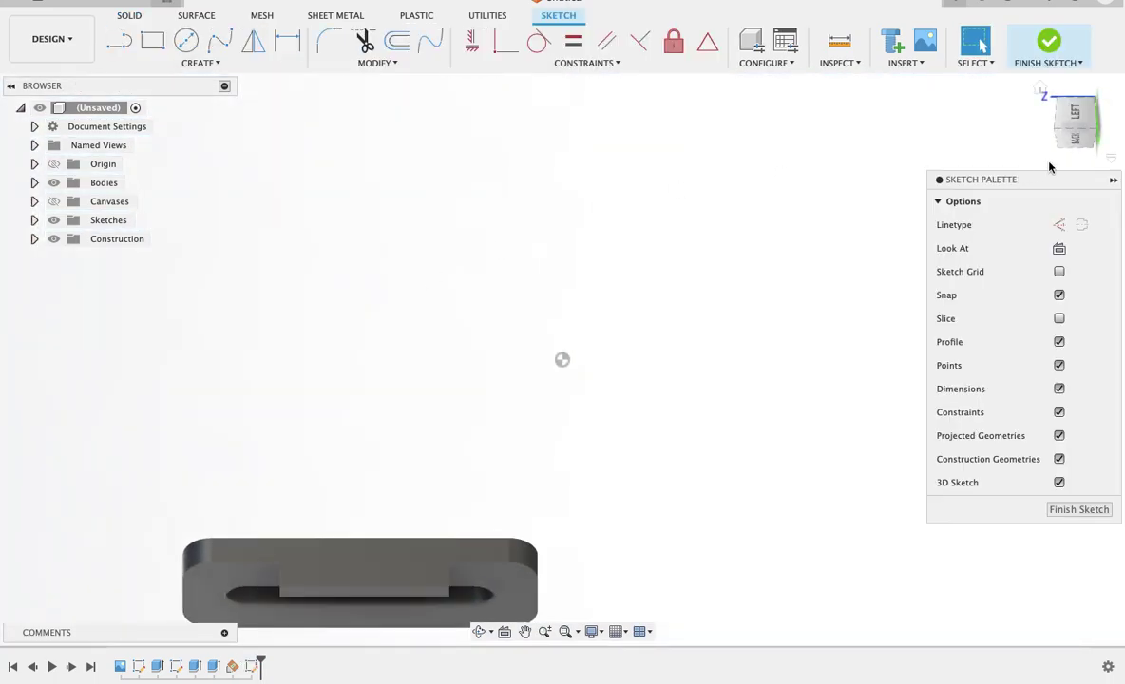
{"action": "left_click_drag", "start_coordinate": [1085, 121], "coordinate": [1050, 168]}
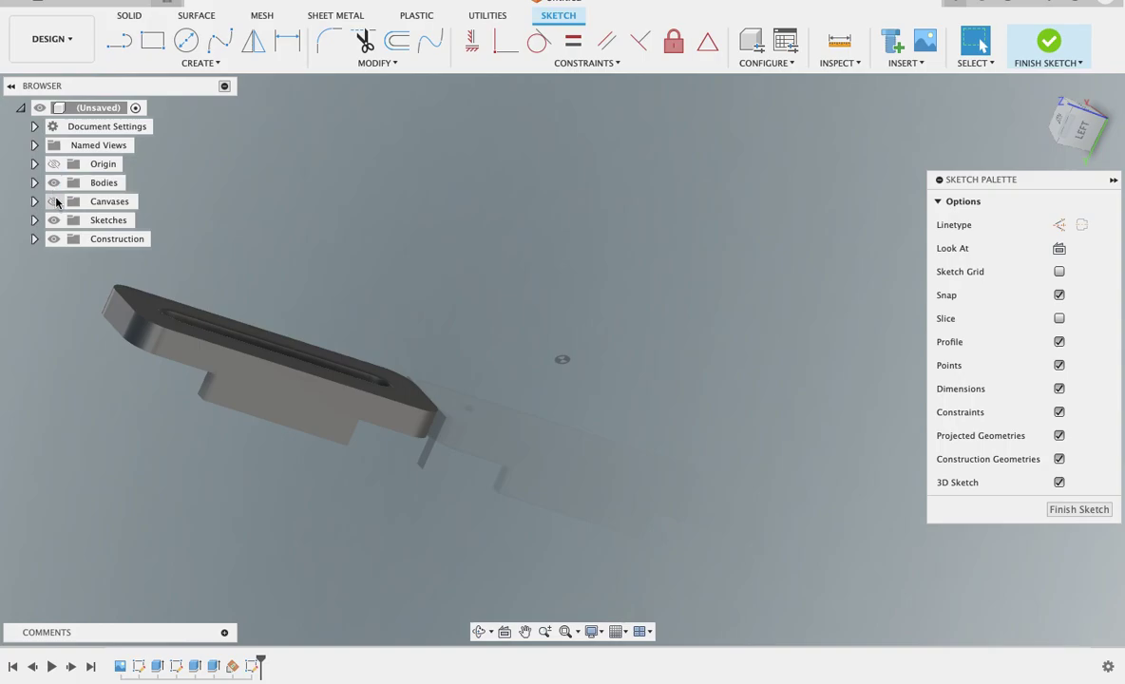
{"action": "left_click", "coordinate": [33, 239]}
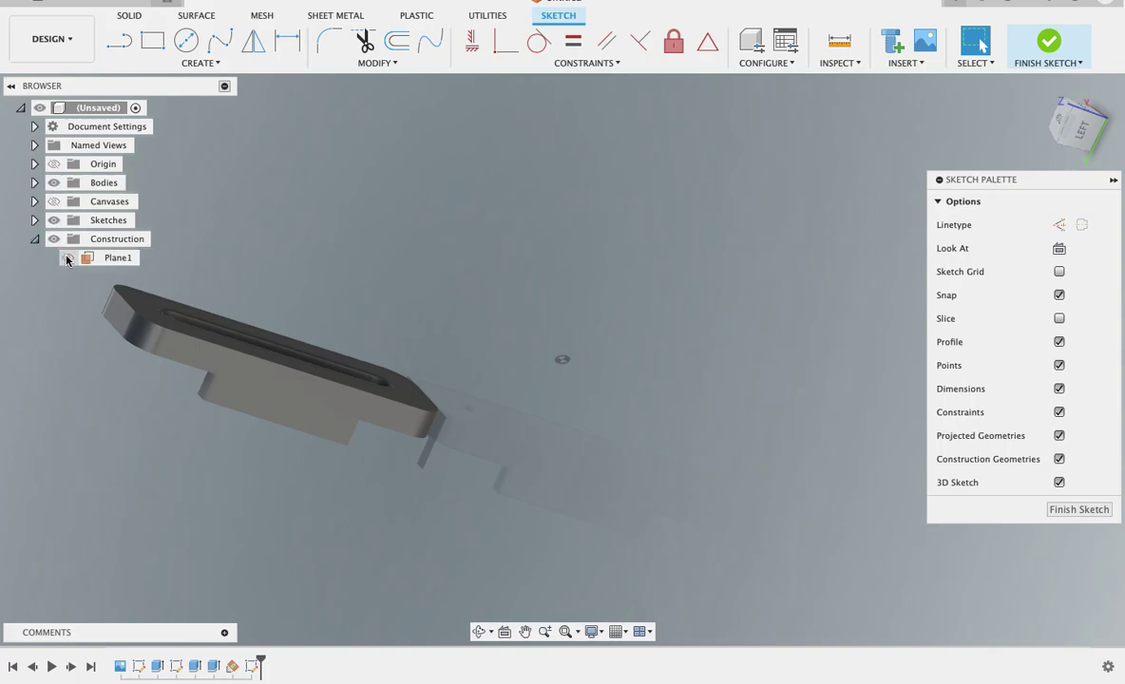
{"action": "left_click", "coordinate": [67, 258]}
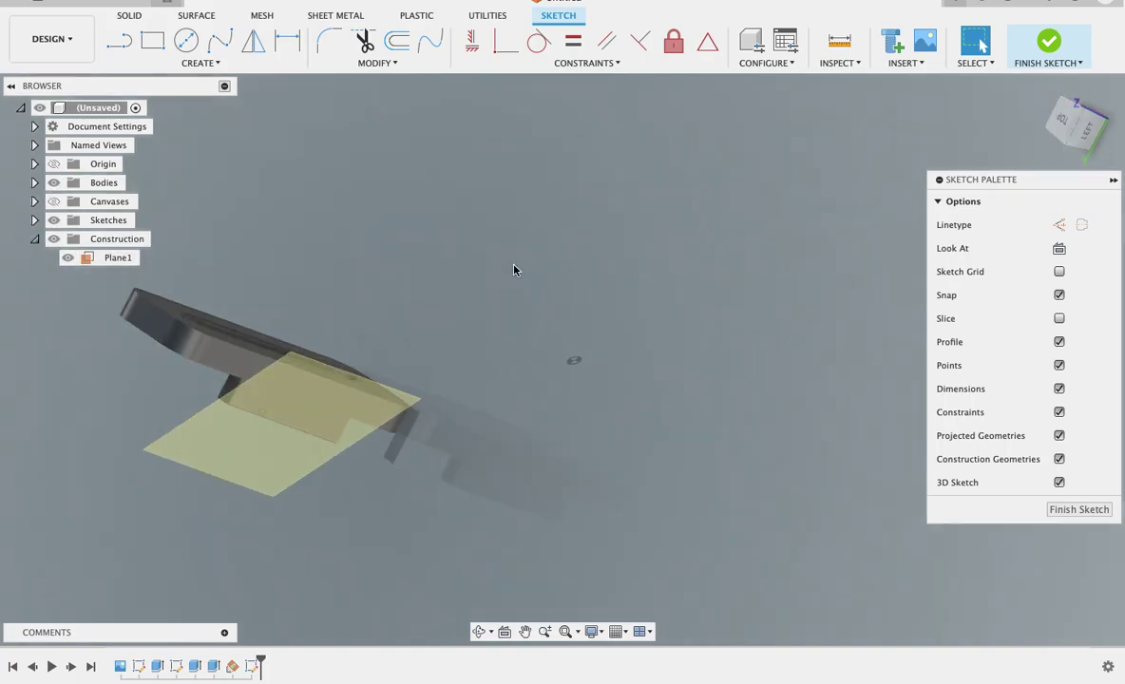
{"action": "left_click", "coordinate": [152, 40]}
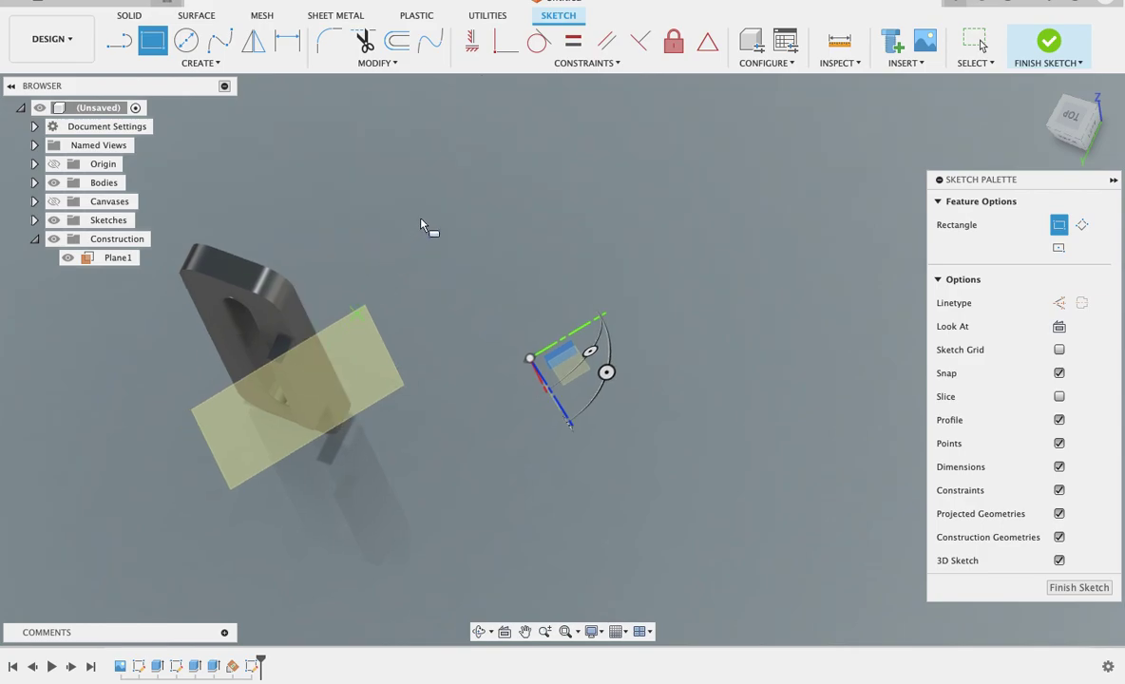
{"action": "key", "text": "Escape"}
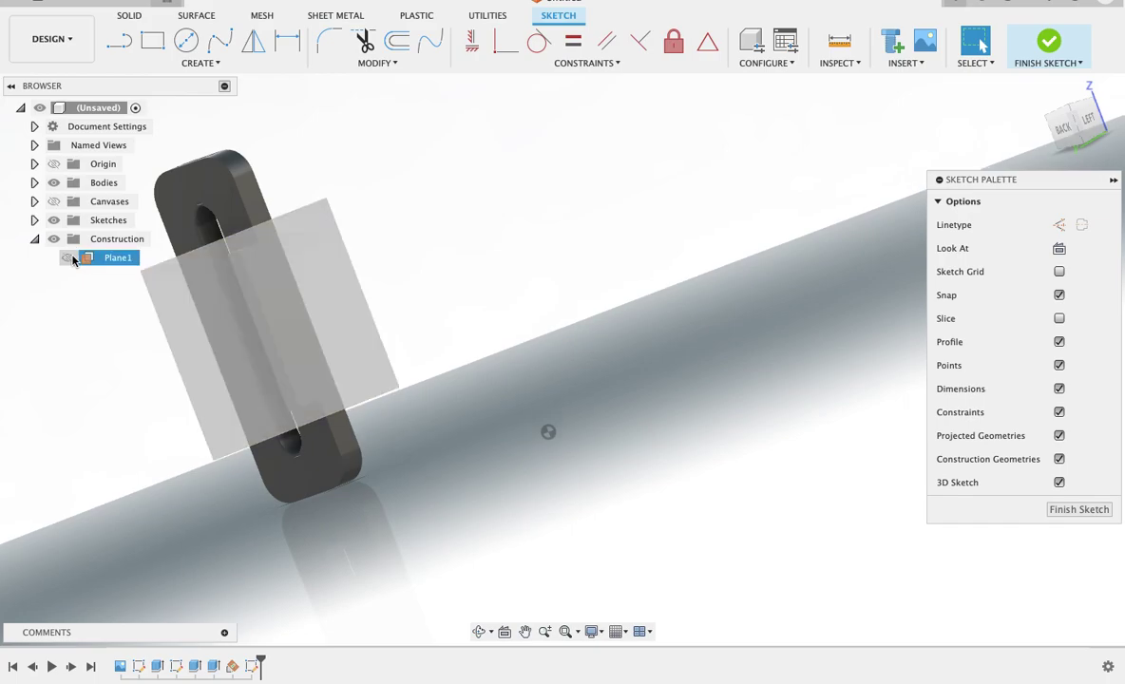
{"action": "left_click", "coordinate": [68, 257]}
{"action": "left_click", "coordinate": [68, 257]}
Draw a thin two-point rectangle down along the slot's strip and finish the sketch.
{"action": "left_click", "coordinate": [152, 40]}
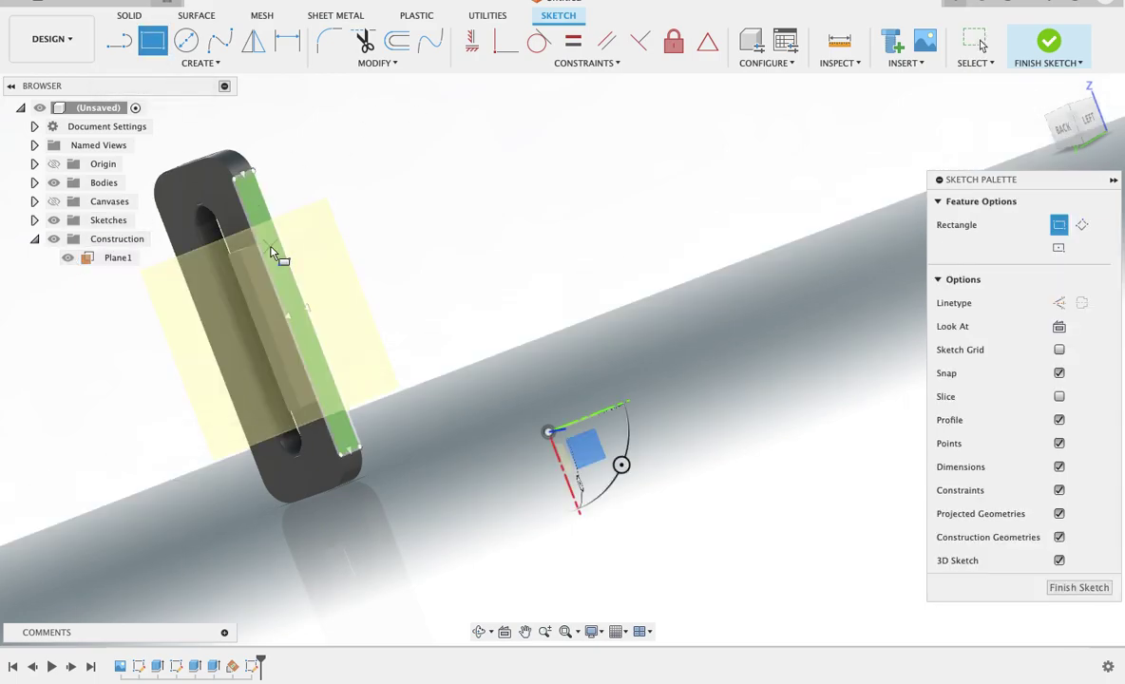
{"action": "left_click", "coordinate": [238, 250]}
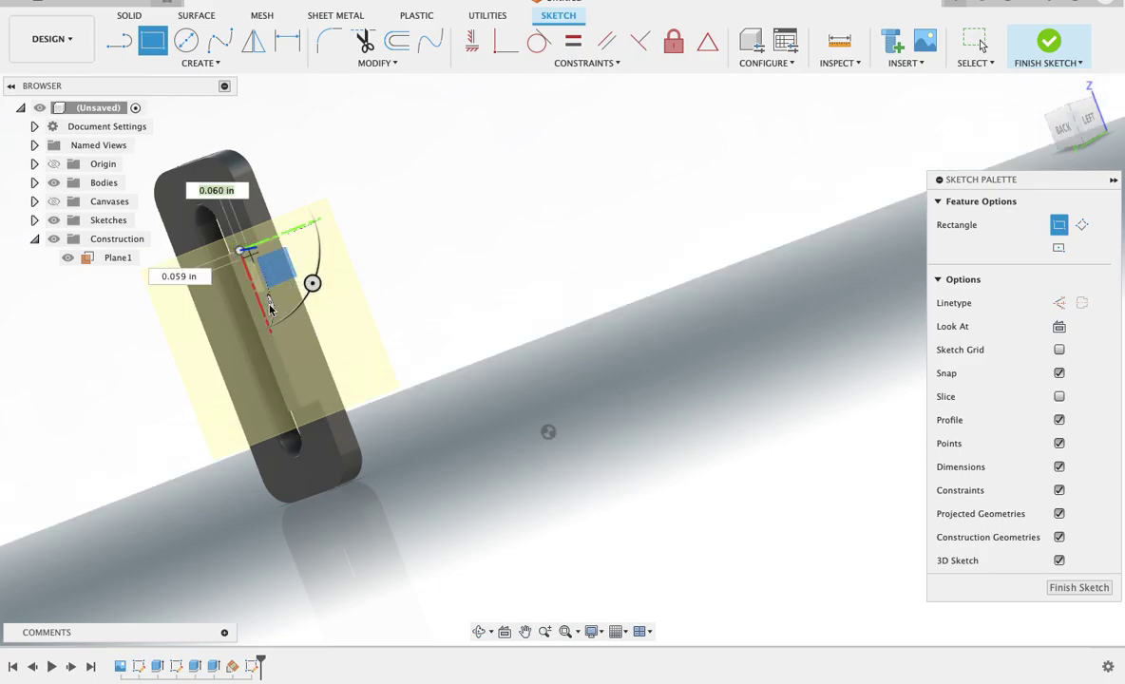
{"action": "left_click", "coordinate": [295, 375]}
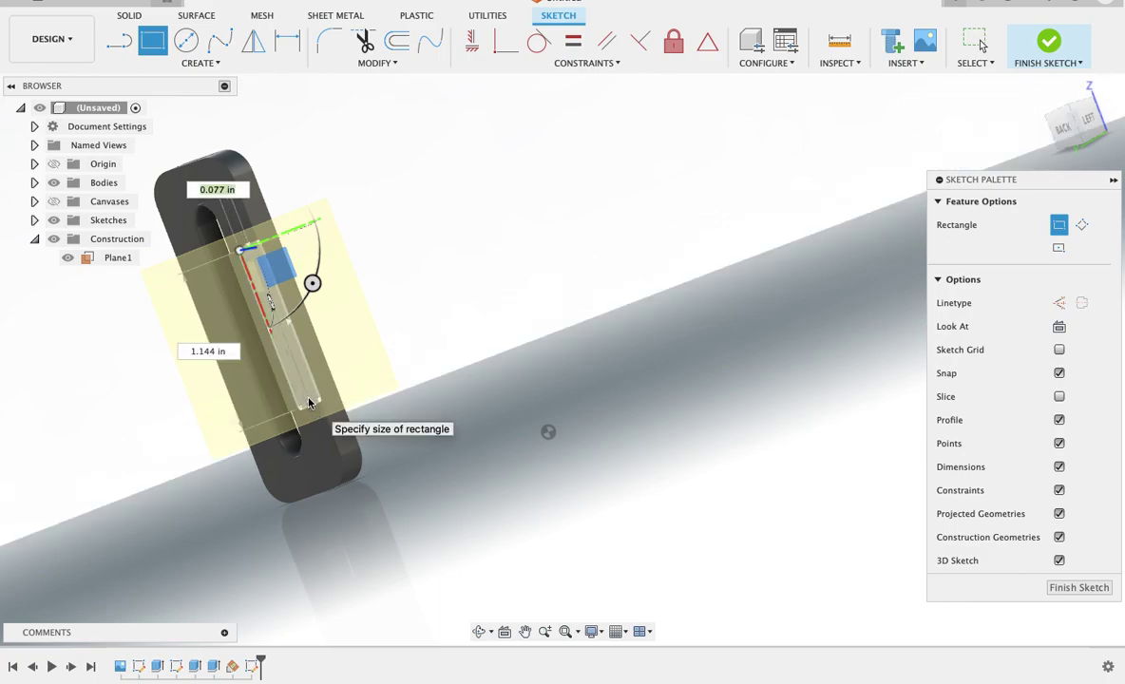
{"action": "left_click", "coordinate": [309, 403]}
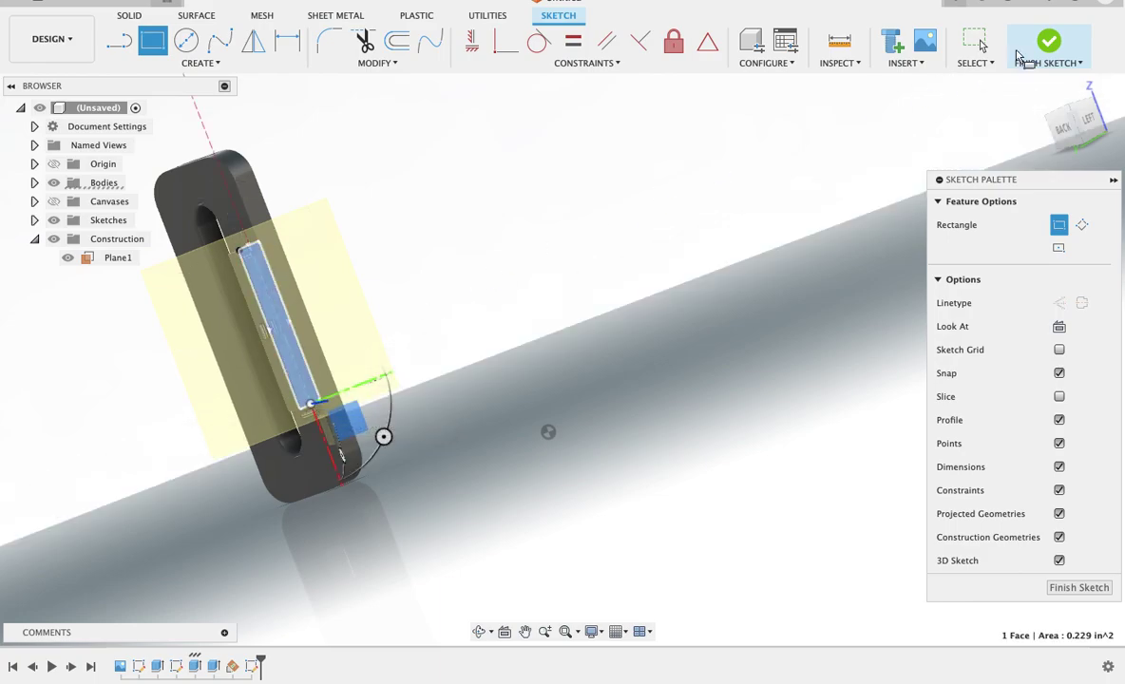
{"action": "left_click", "coordinate": [1050, 41]}
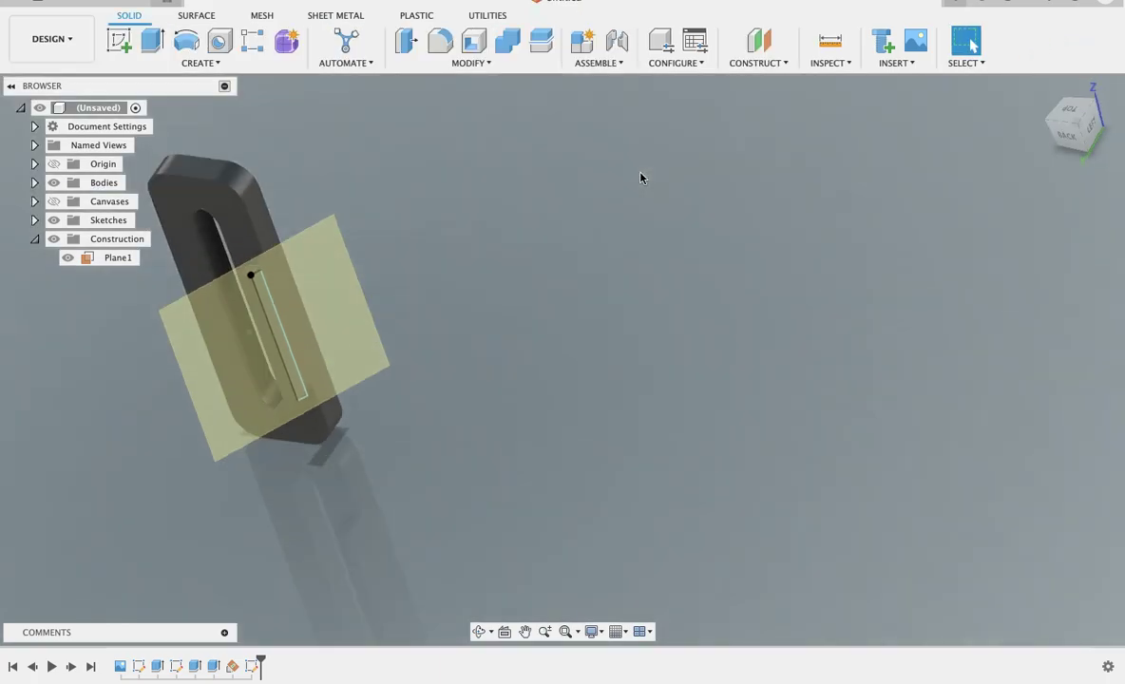
Cut the rectangle 0.10 in into the leg and hide the angled Plane1.
{"action": "left_click", "coordinate": [152, 40]}
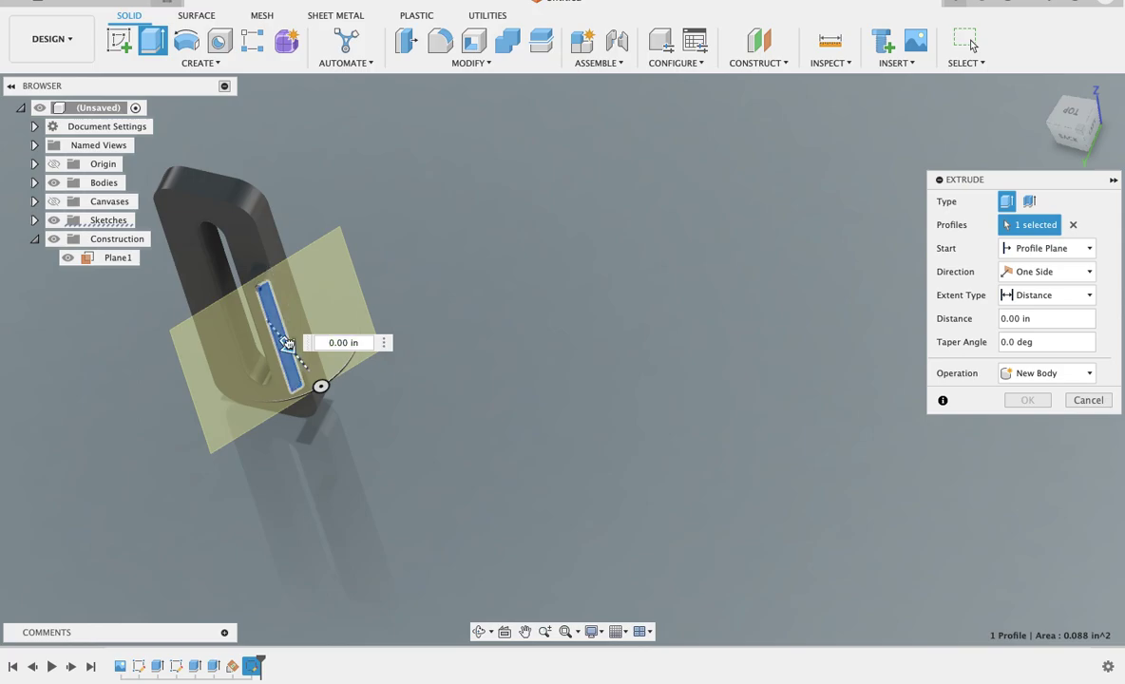
{"action": "left_click_drag", "start_coordinate": [288, 344], "coordinate": [285, 339]}
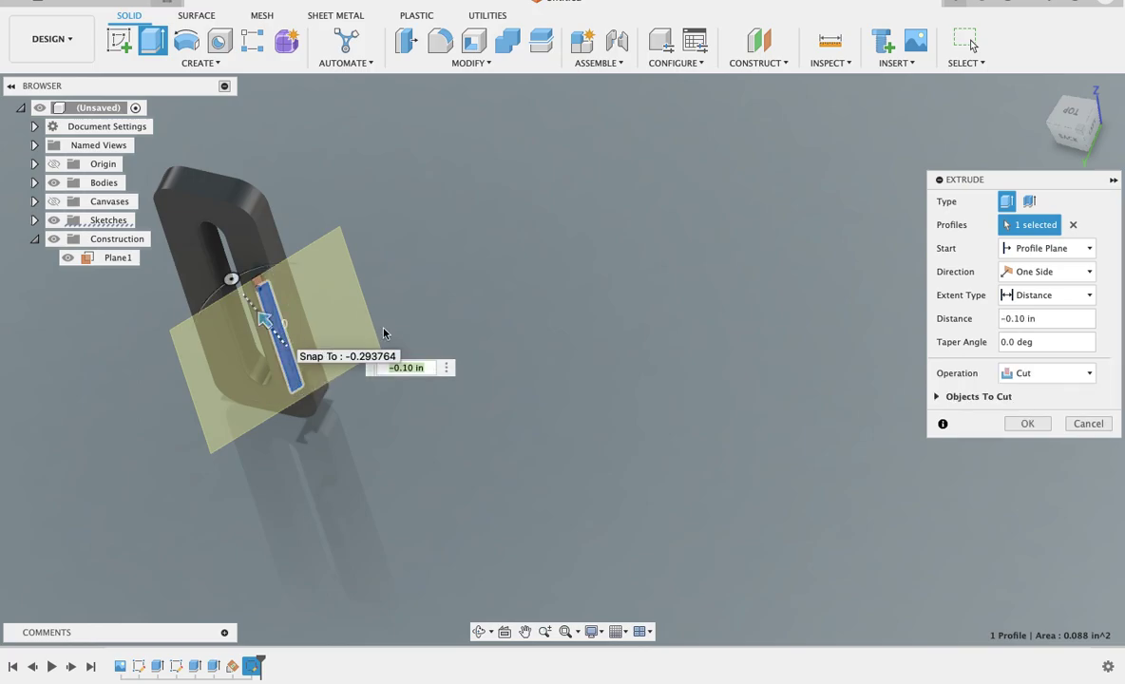
{"action": "left_click", "coordinate": [1028, 424]}
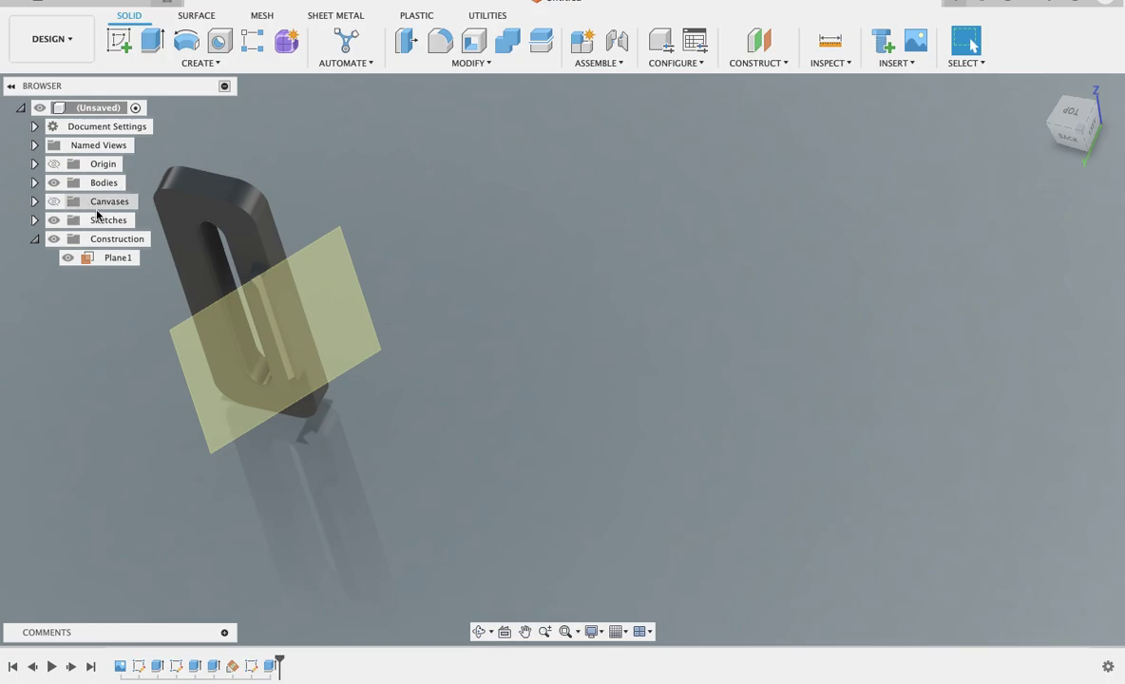
{"action": "left_click", "coordinate": [54, 239]}
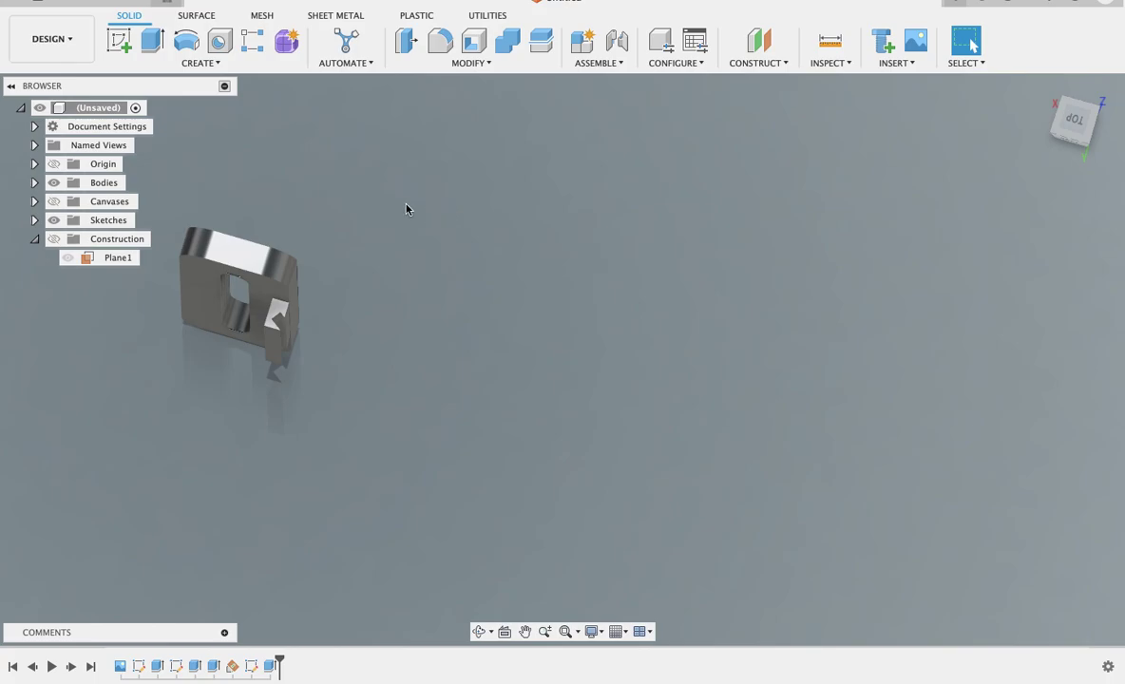
Orient the view straight down onto the bracket using the ViewCube's TOP face.
{"action": "left_click", "coordinate": [153, 41]}
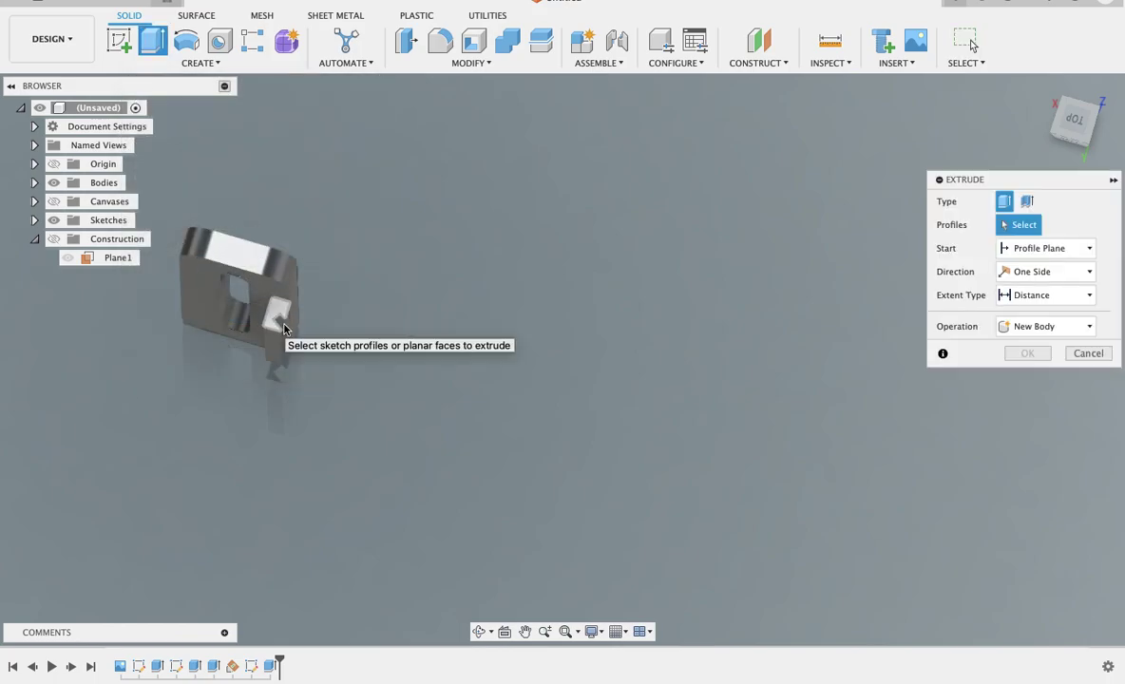
{"action": "left_click", "coordinate": [1106, 354]}
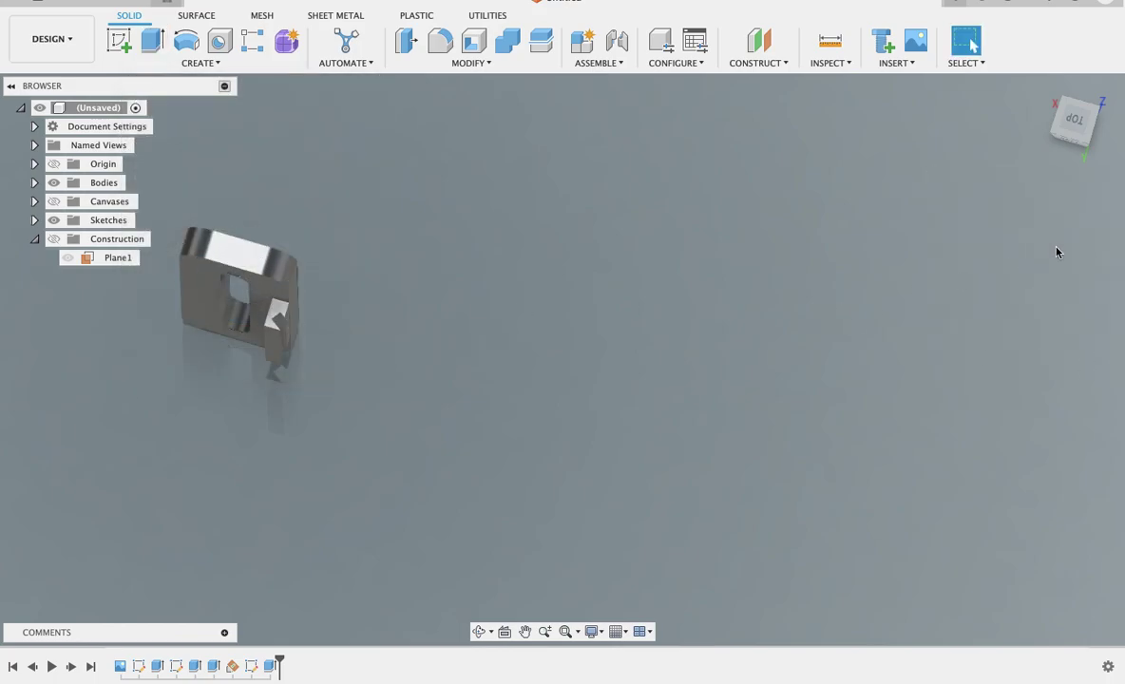
{"action": "left_click", "coordinate": [1073, 121]}
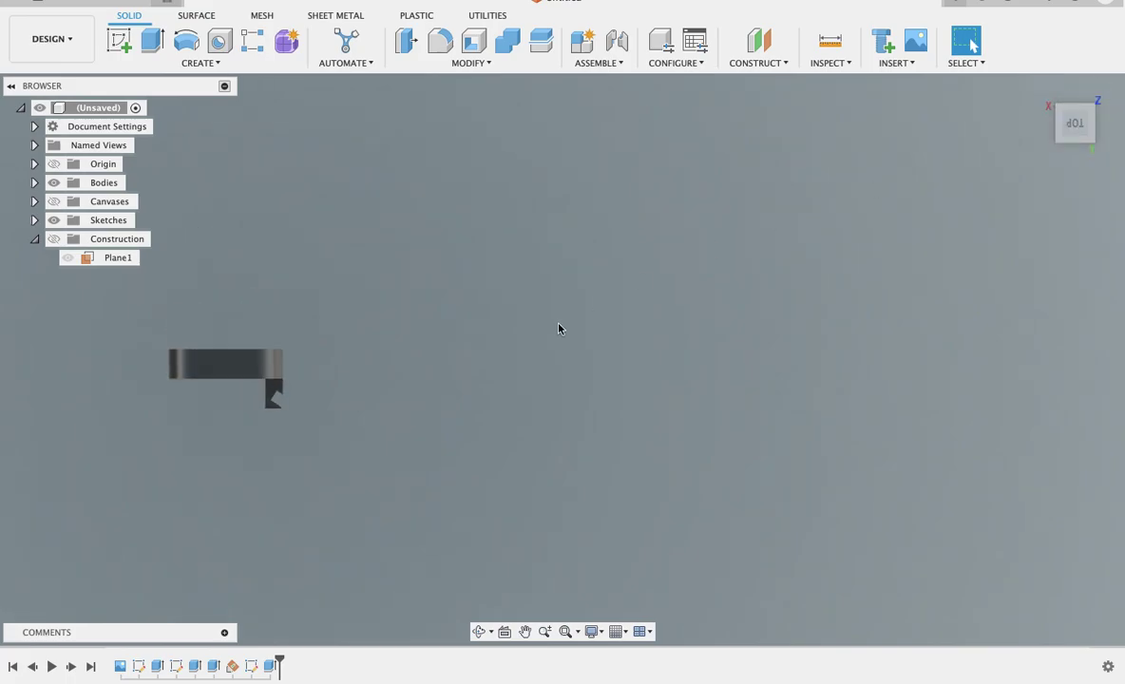
Start a sketch on the plane and draw a small trial two-point rectangle.
{"action": "left_click", "coordinate": [118, 40]}
{"action": "left_click", "coordinate": [268, 389]}
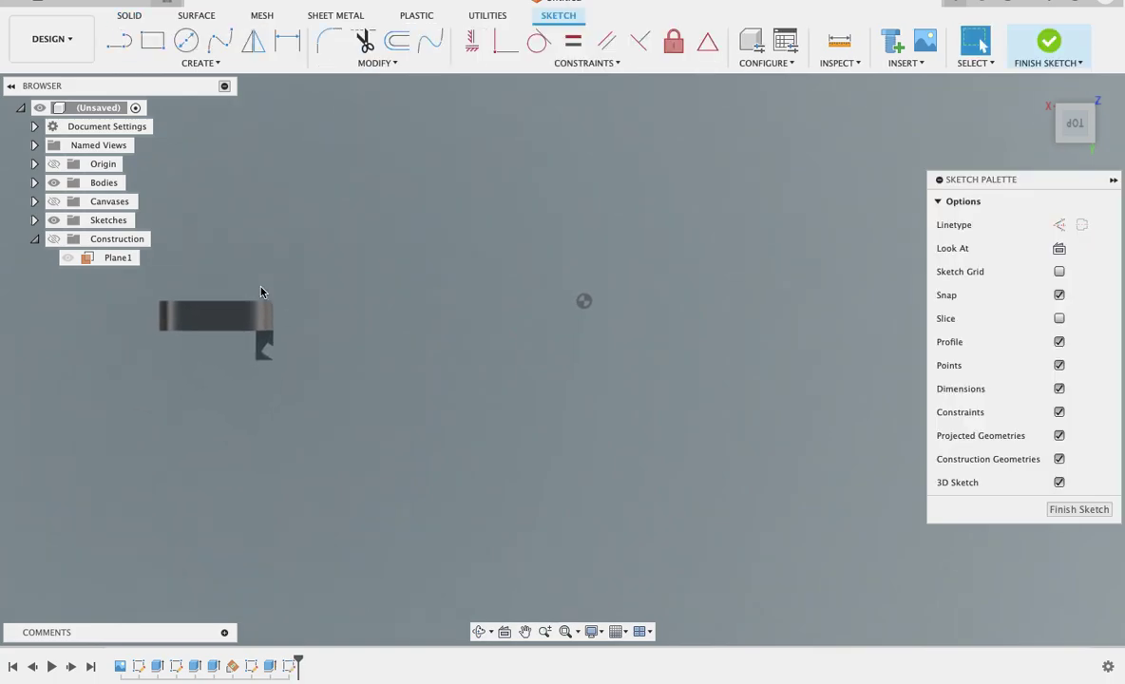
{"action": "left_click", "coordinate": [154, 45]}
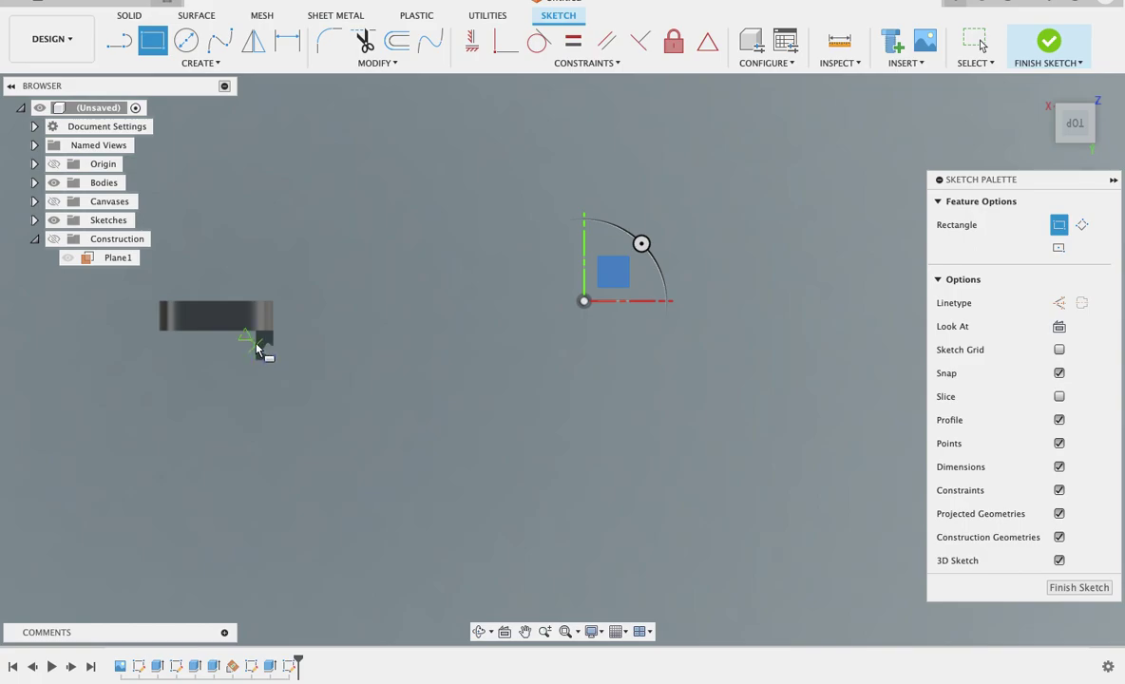
{"action": "left_click", "coordinate": [256, 345]}
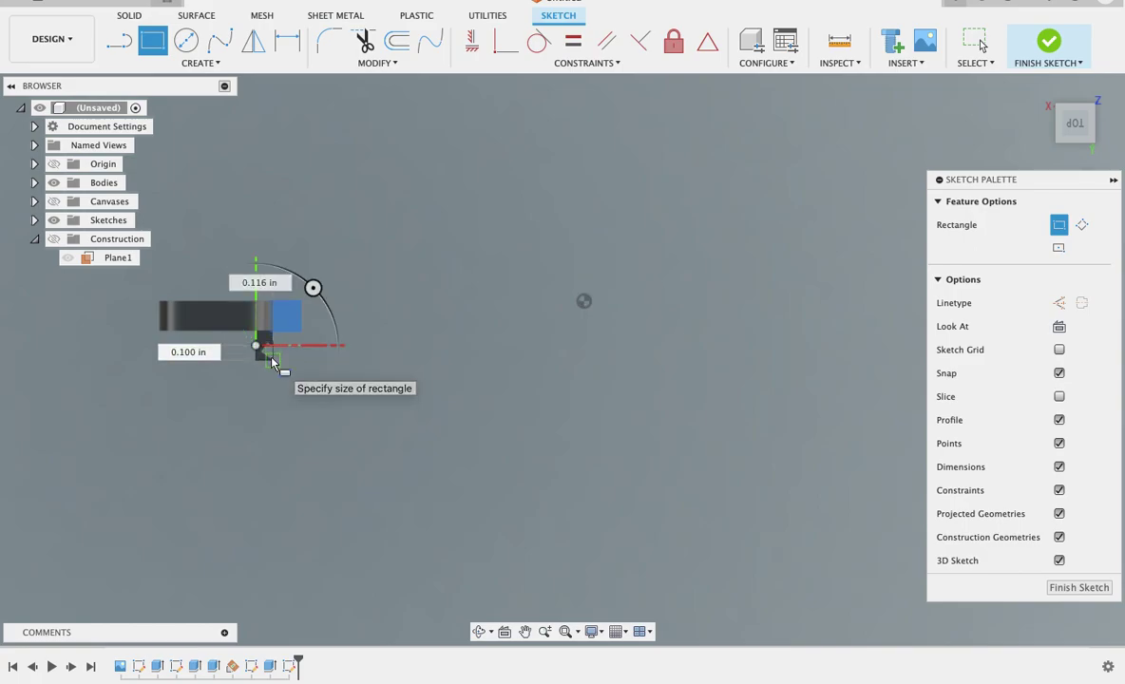
{"action": "left_click", "coordinate": [272, 362]}
{"action": "key", "text": "Escape"}
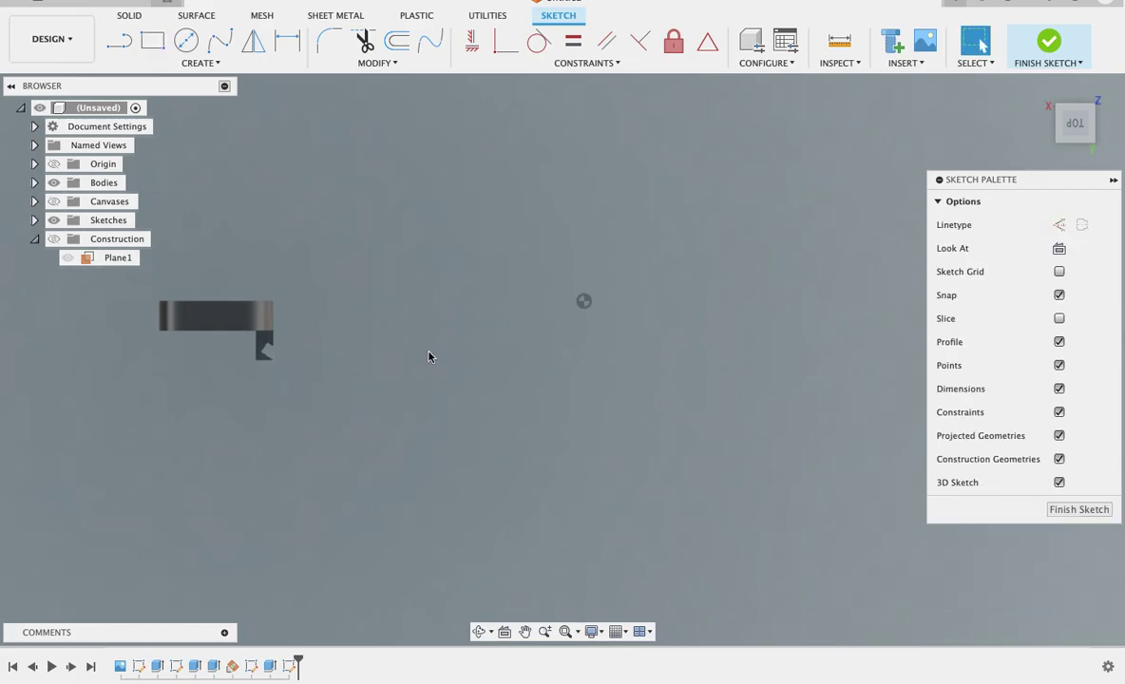
Pan over and draw a small rectangle at the tab's lower-left corner.
{"action": "left_click", "coordinate": [161, 49]}
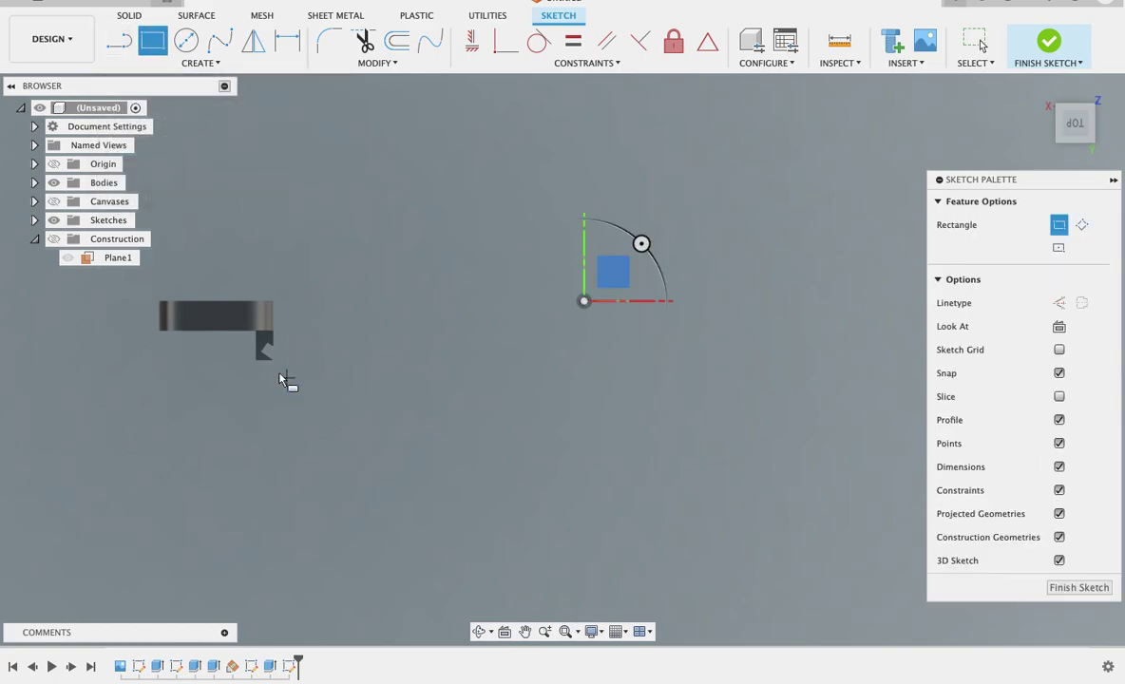
{"action": "scroll", "coordinate": [257, 366], "scroll_direction": "left", "scroll_amount": 2, "text": "shift"}
{"action": "scroll", "coordinate": [257, 366], "scroll_direction": "left", "scroll_amount": 2, "text": "shift"}
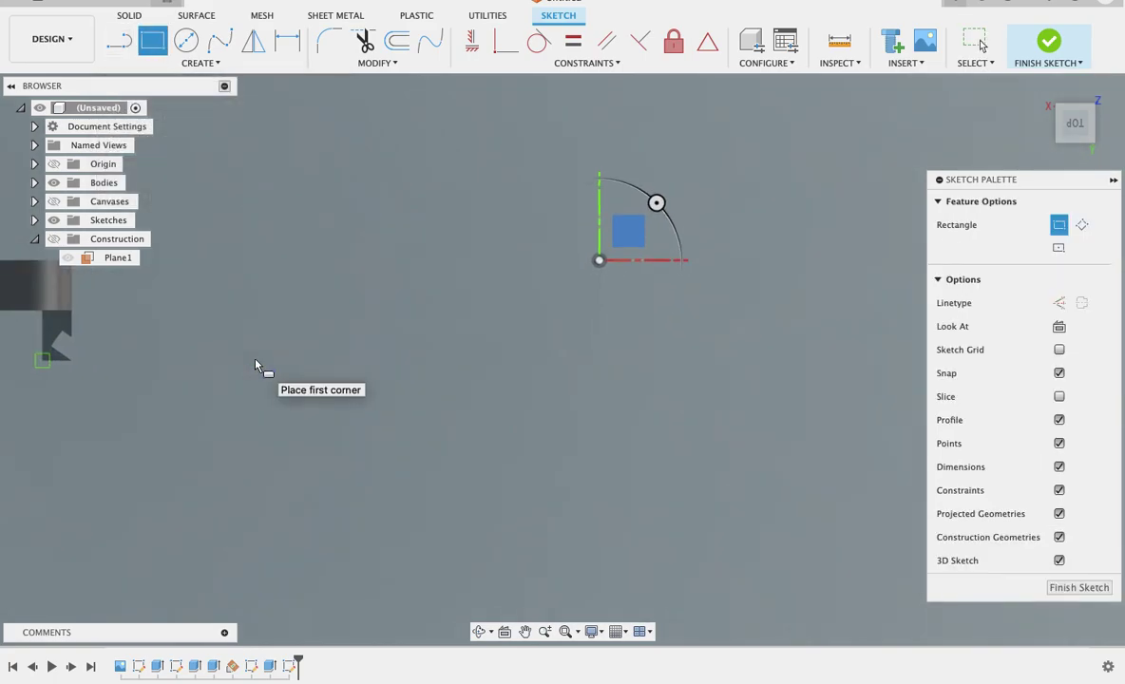
{"action": "scroll", "coordinate": [256, 365], "scroll_direction": "left", "scroll_amount": 2, "text": "shift"}
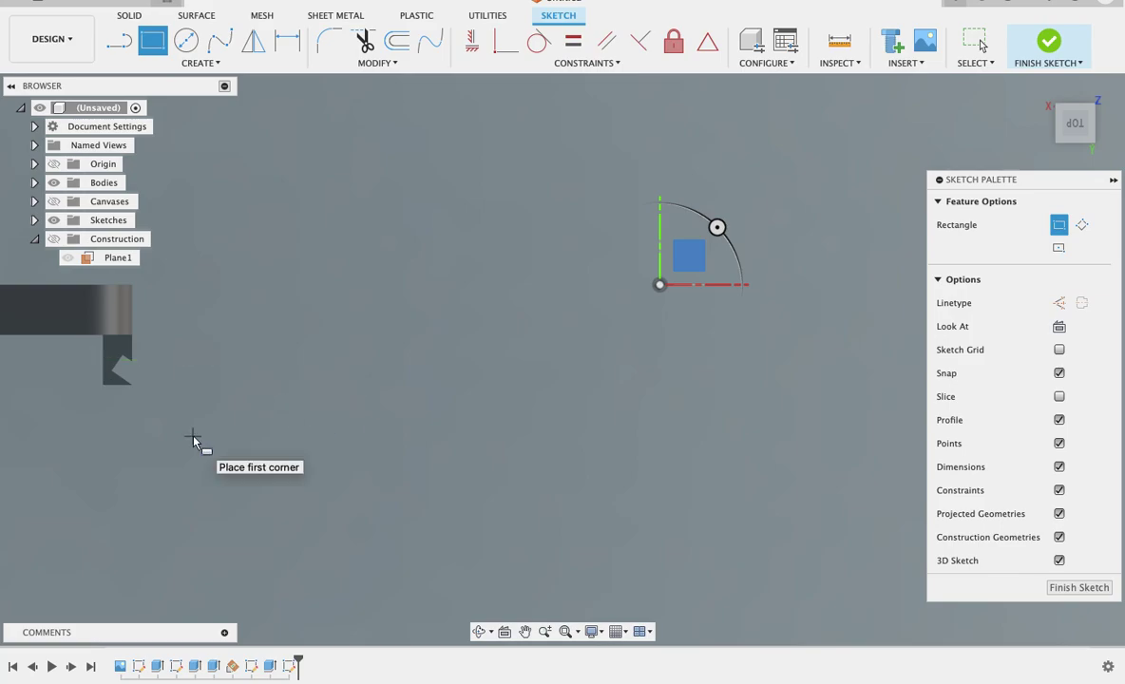
{"action": "scroll", "coordinate": [192, 440], "scroll_direction": "left", "scroll_amount": 2, "text": "shift"}
{"action": "scroll", "coordinate": [193, 440], "scroll_direction": "left", "scroll_amount": 2, "text": "shift"}
{"action": "scroll", "coordinate": [193, 440], "scroll_direction": "left", "scroll_amount": 1, "text": "shift"}
{"action": "scroll", "coordinate": [193, 440], "scroll_direction": "left", "scroll_amount": 1, "text": "shift"}
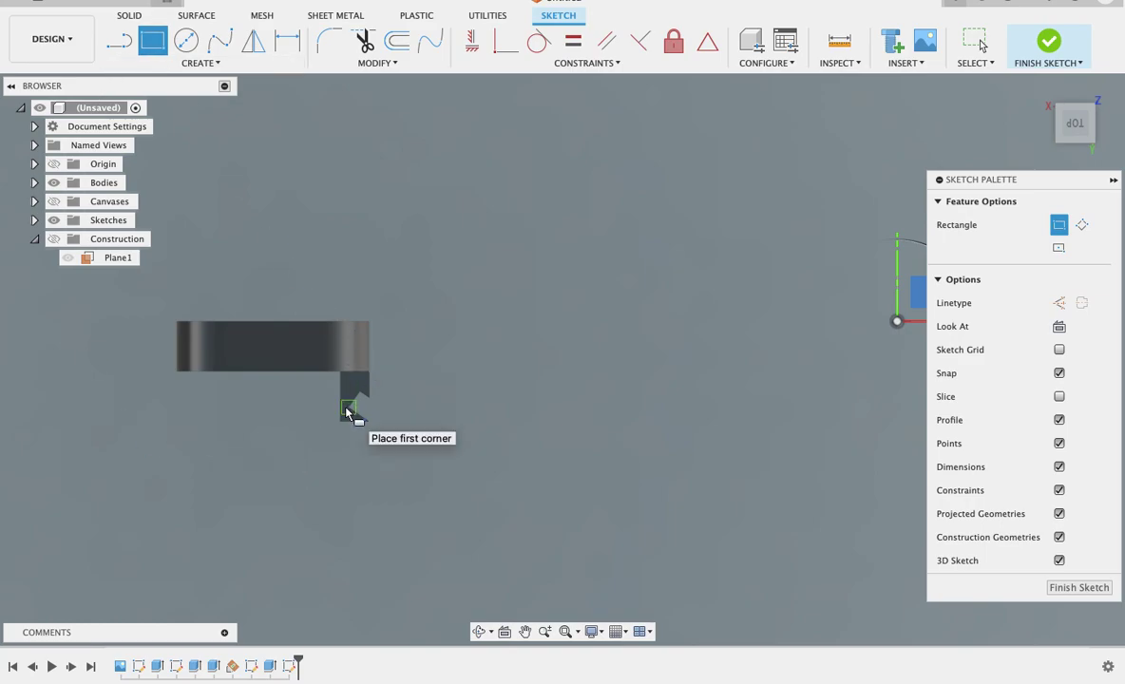
{"action": "scroll", "coordinate": [349, 414], "scroll_direction": "up", "scroll_amount": 3}
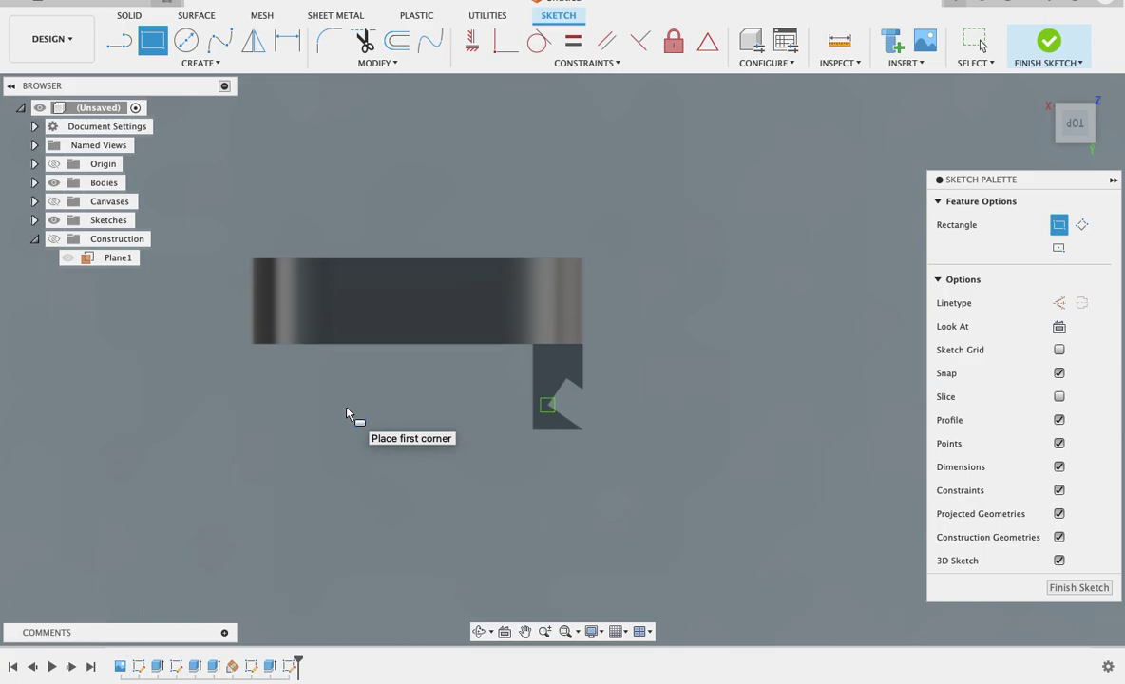
{"action": "left_click", "coordinate": [533, 425]}
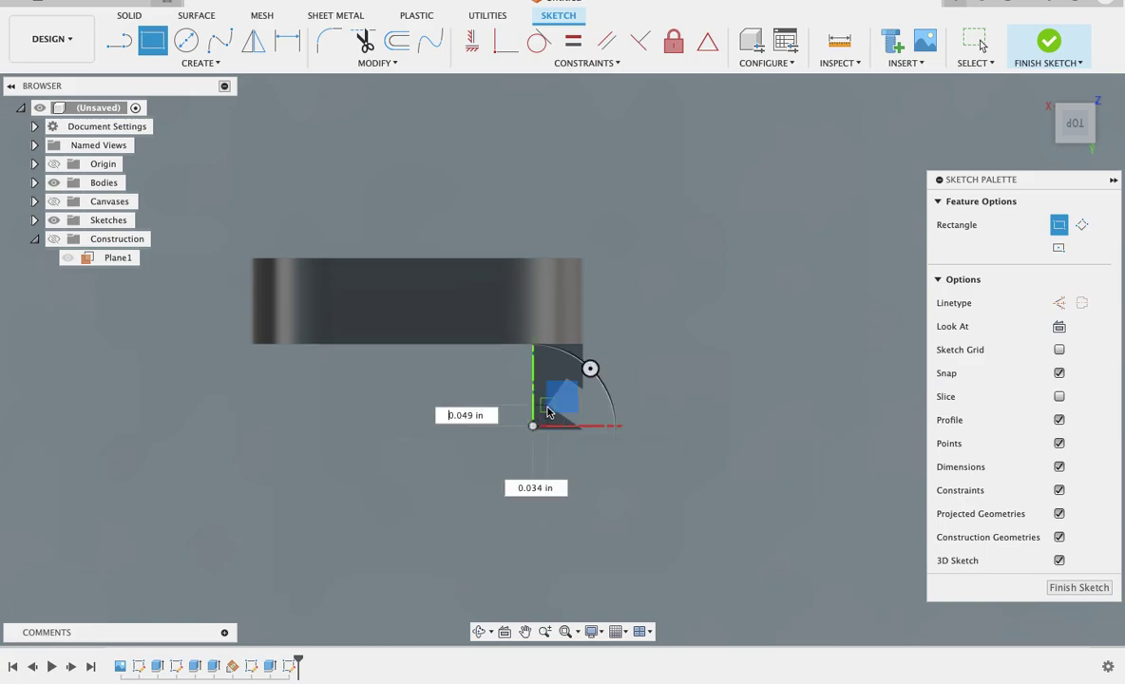
{"action": "left_click", "coordinate": [561, 418]}
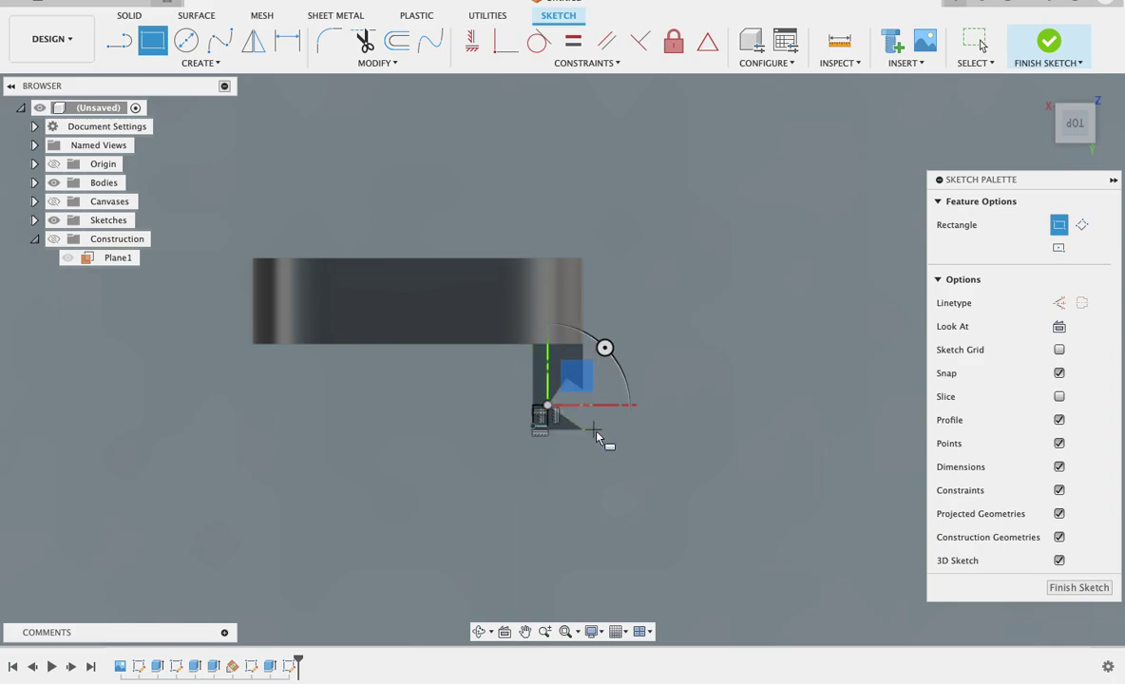
{"action": "key", "text": "Escape"}
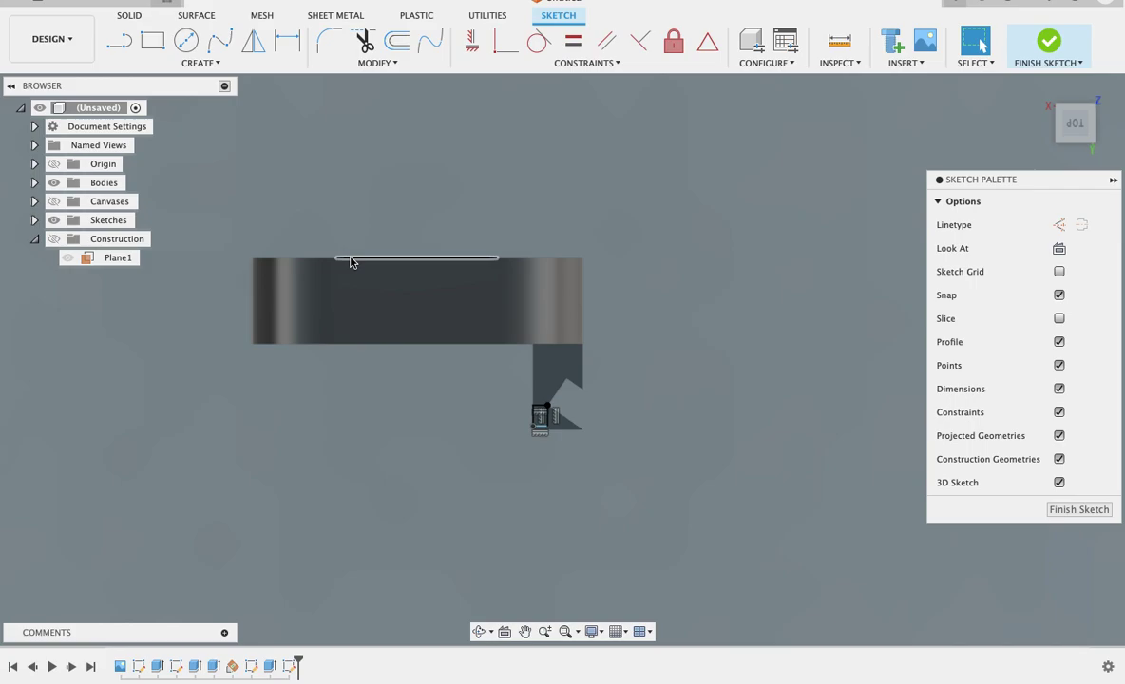
Draw a closed triangle of lines starting at the tab's lower corner.
{"action": "left_click", "coordinate": [119, 40]}
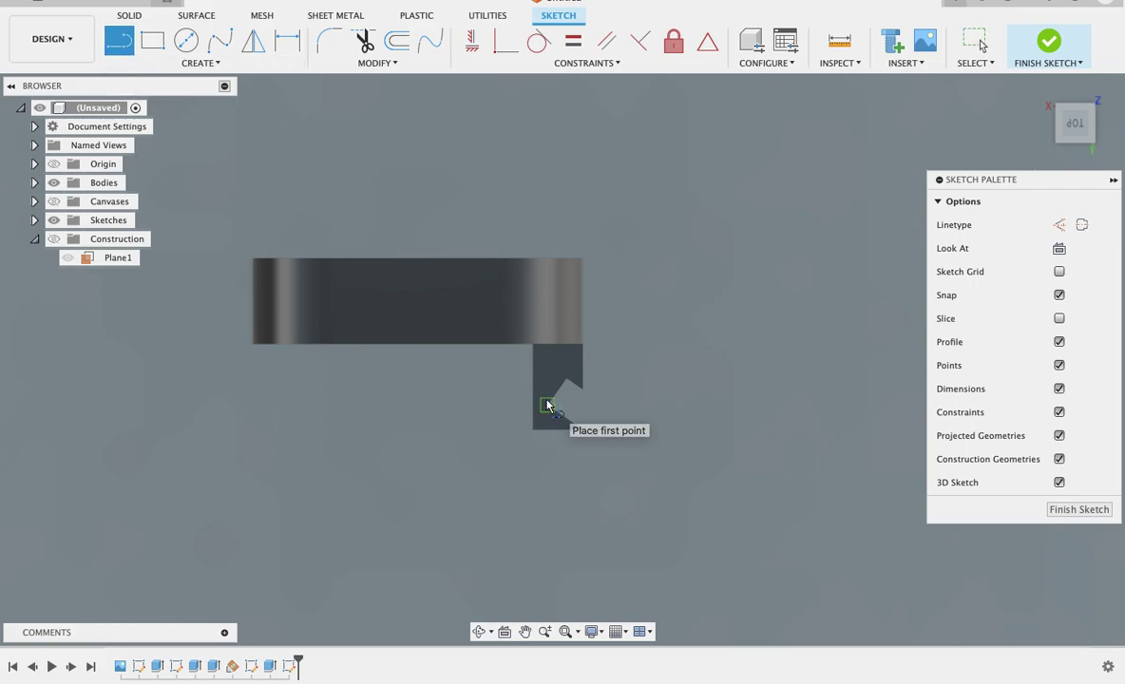
{"action": "left_click", "coordinate": [547, 406]}
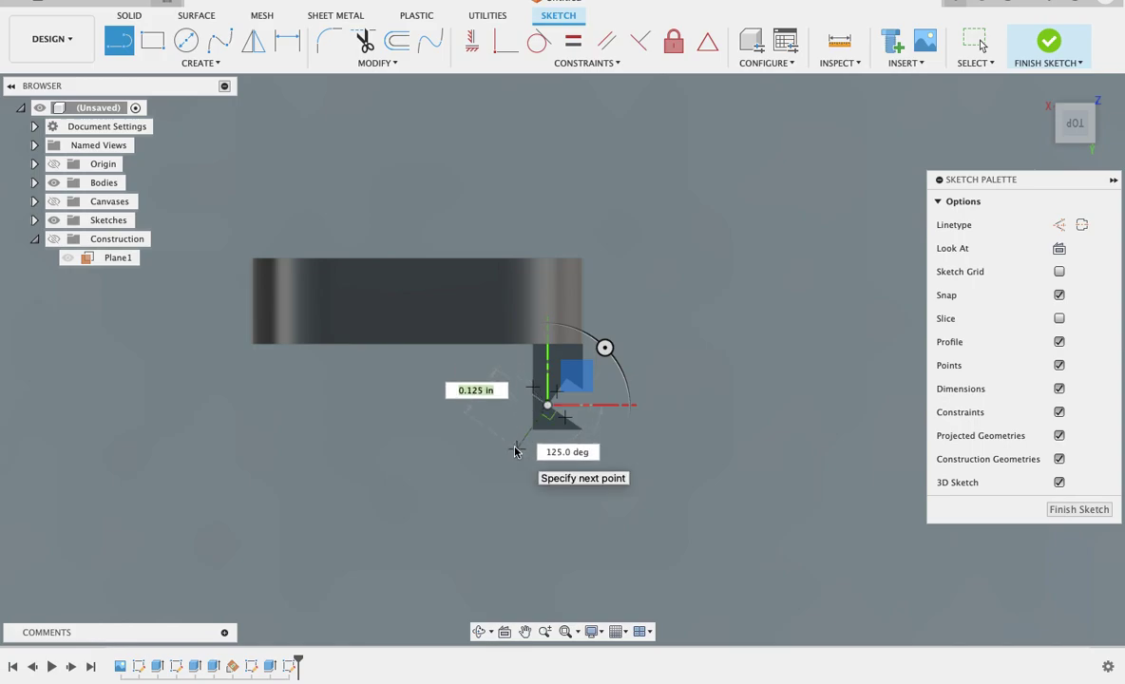
{"action": "left_click", "coordinate": [513, 456]}
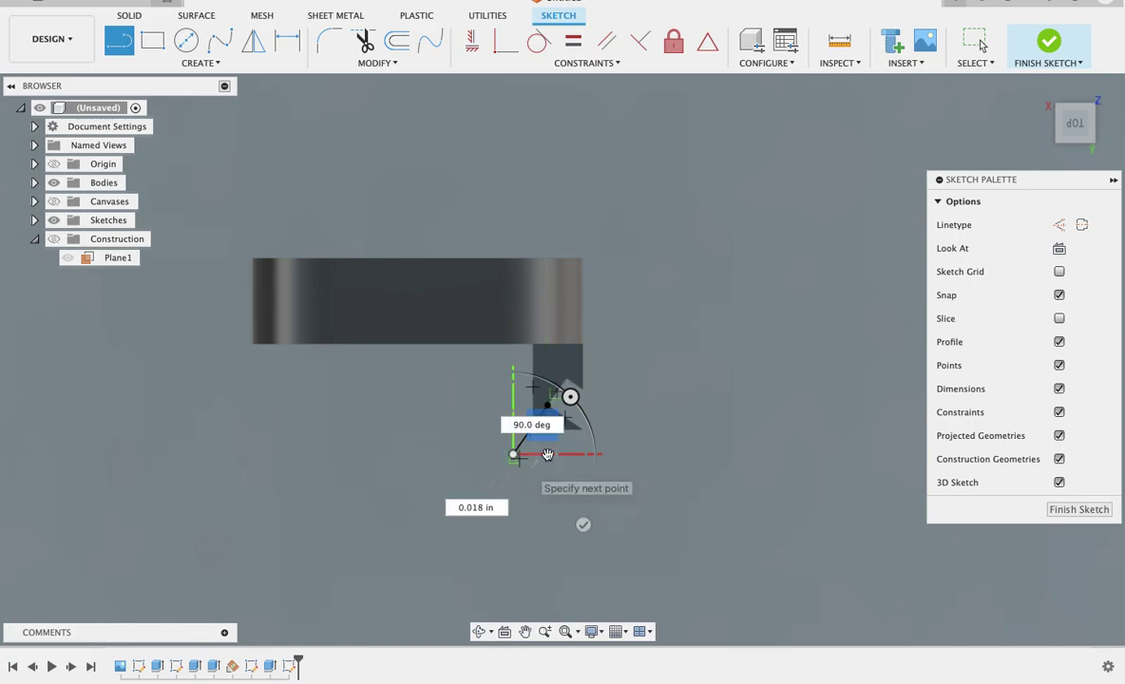
{"action": "left_click", "coordinate": [608, 439]}
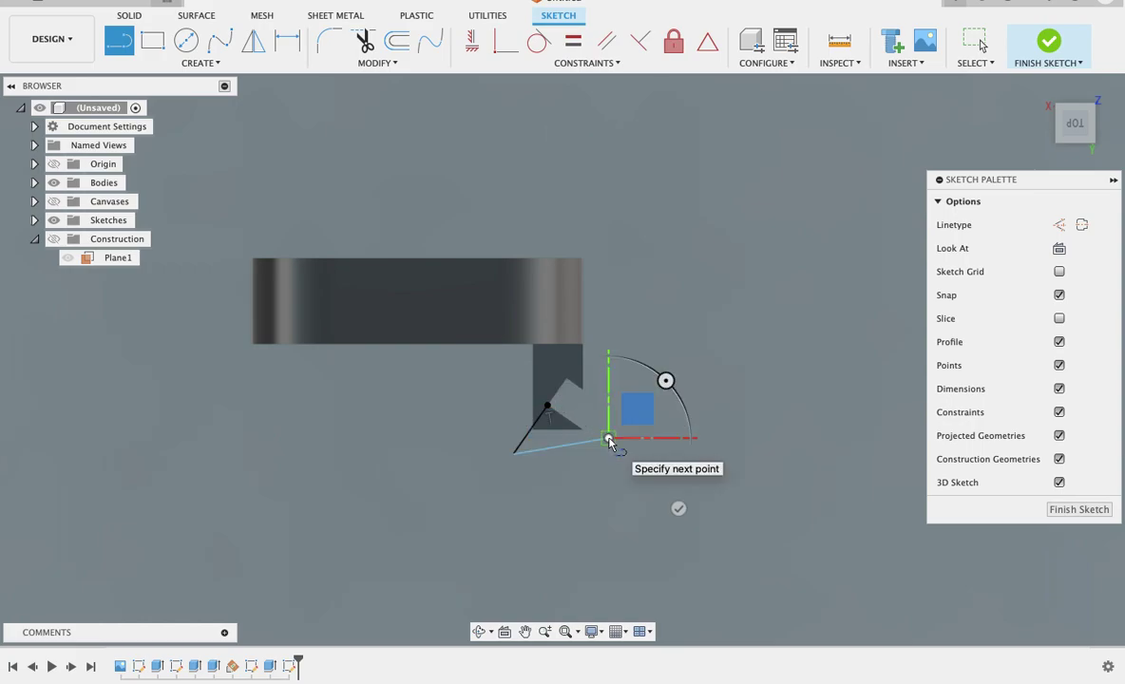
{"action": "left_click", "coordinate": [556, 394]}
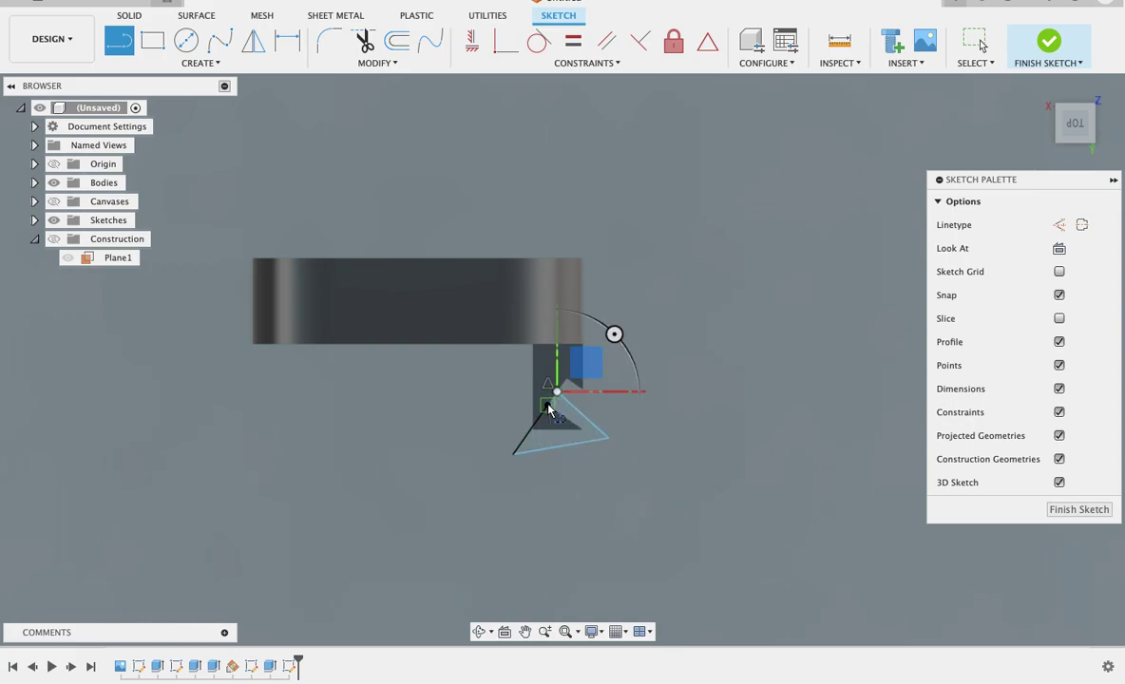
{"action": "left_click", "coordinate": [548, 406]}
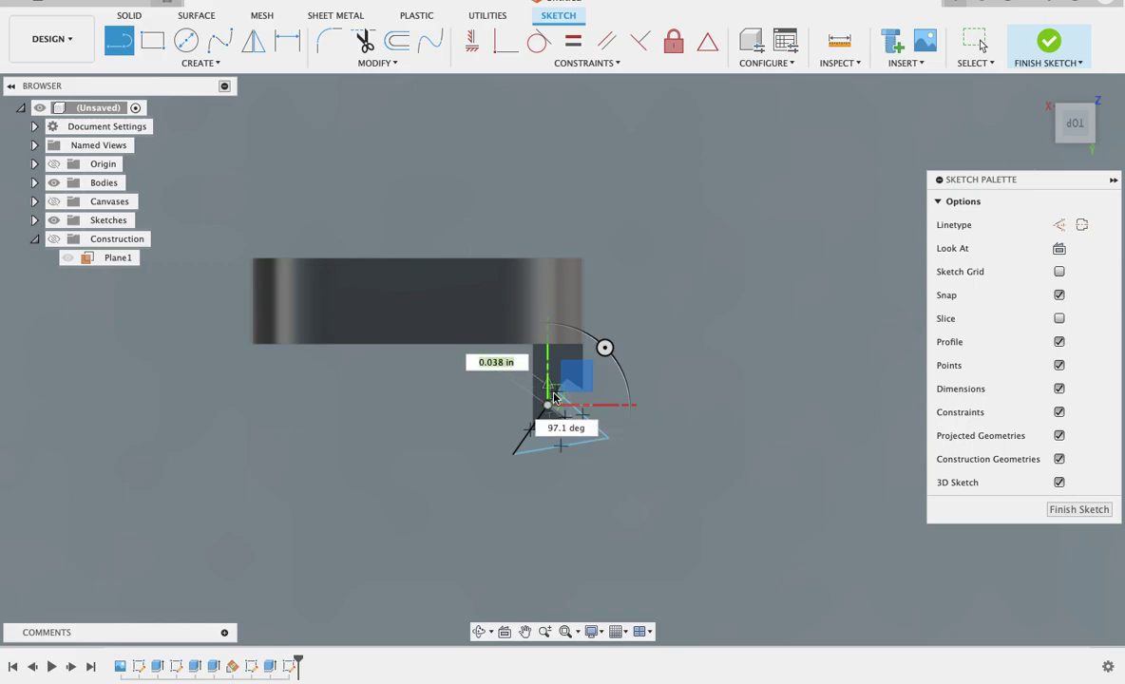
{"action": "key", "text": "Escape"}
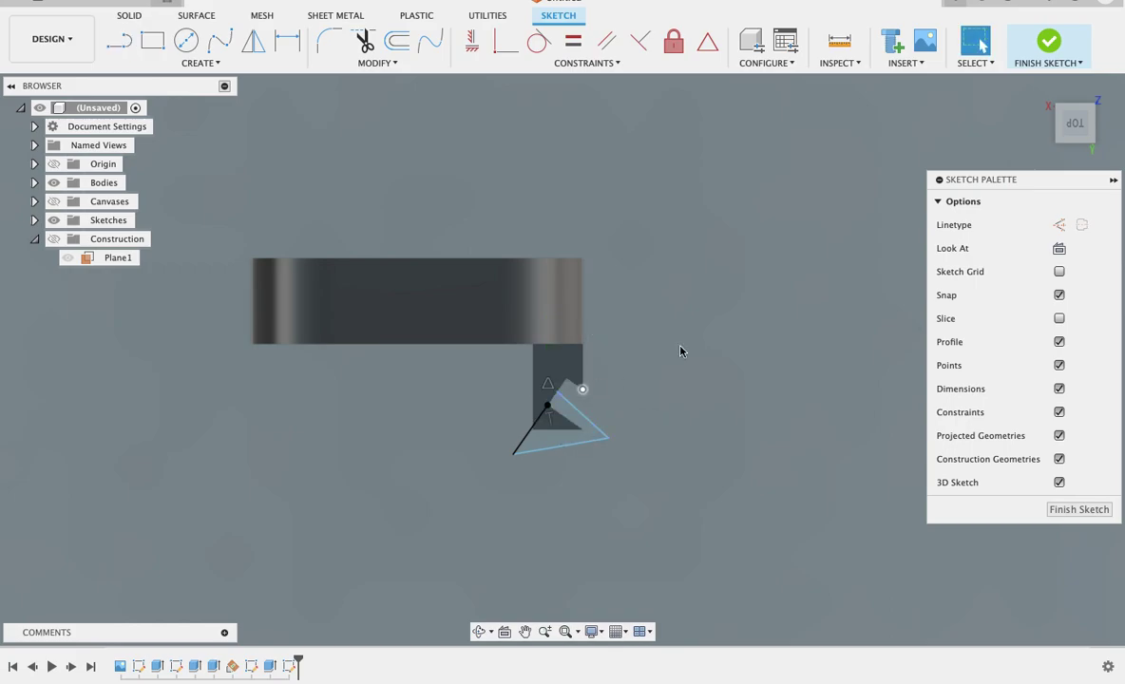
Extend the triangle's black edge to meet the blue line and finish the sketch.
{"action": "scroll", "coordinate": [700, 349], "scroll_direction": "up", "scroll_amount": 3}
{"action": "scroll", "coordinate": [700, 348], "scroll_direction": "up", "scroll_amount": 2}
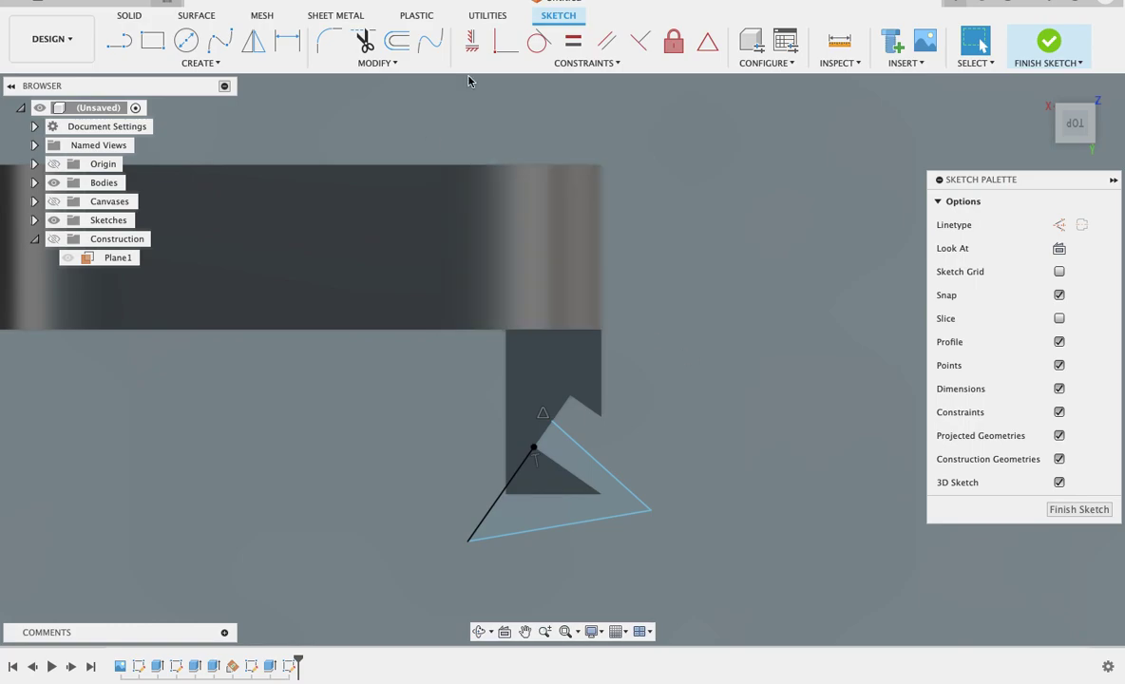
{"action": "left_click", "coordinate": [517, 67]}
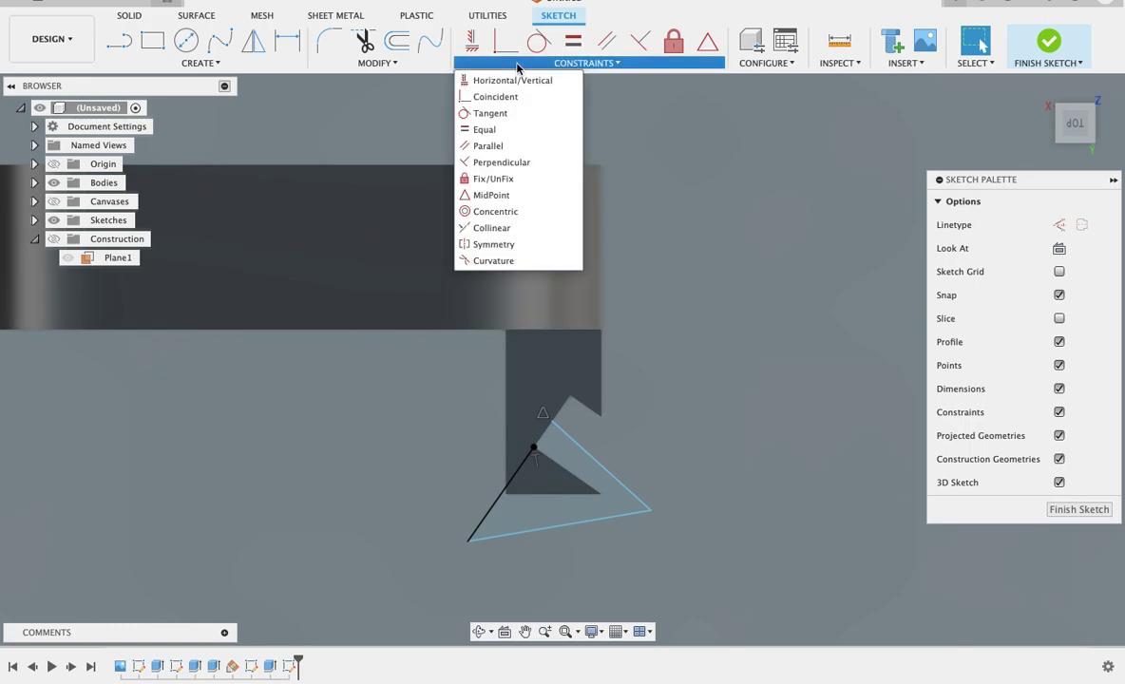
{"action": "left_click", "coordinate": [410, 68]}
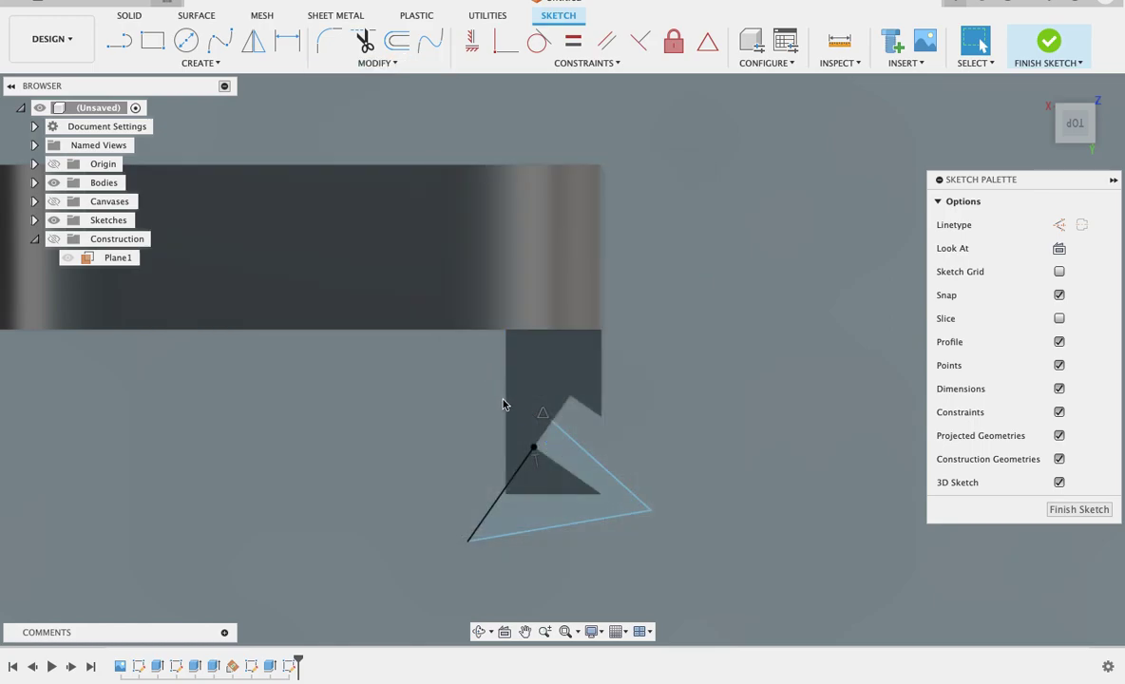
{"action": "left_click", "coordinate": [528, 457]}
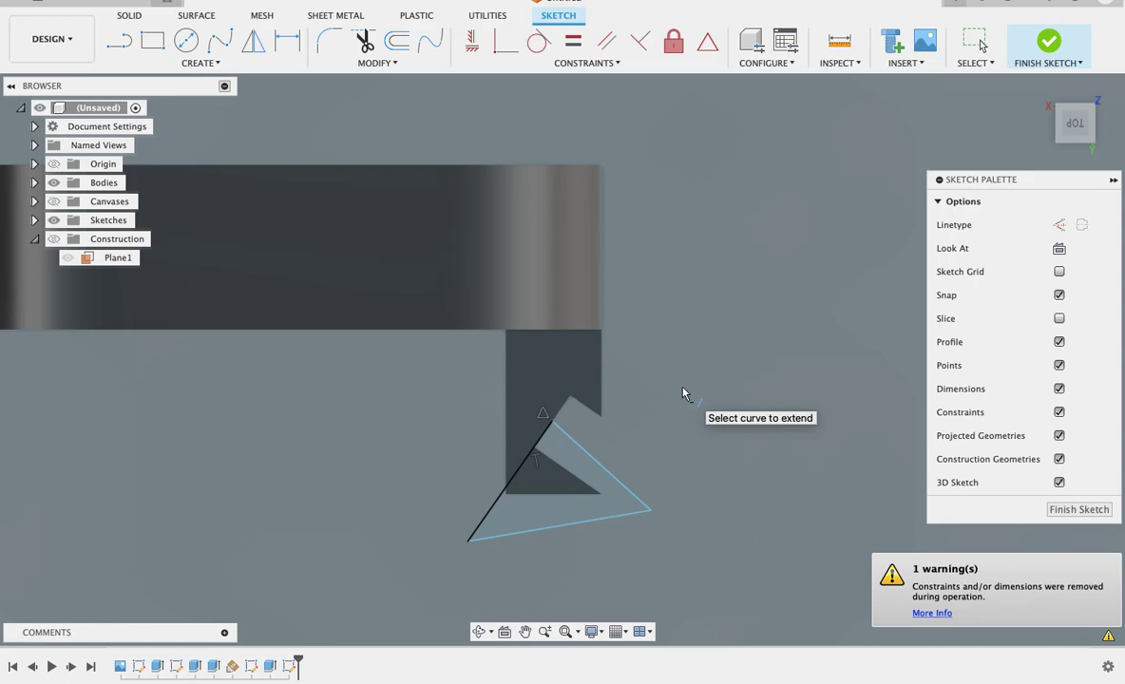
{"action": "key", "text": "Escape"}
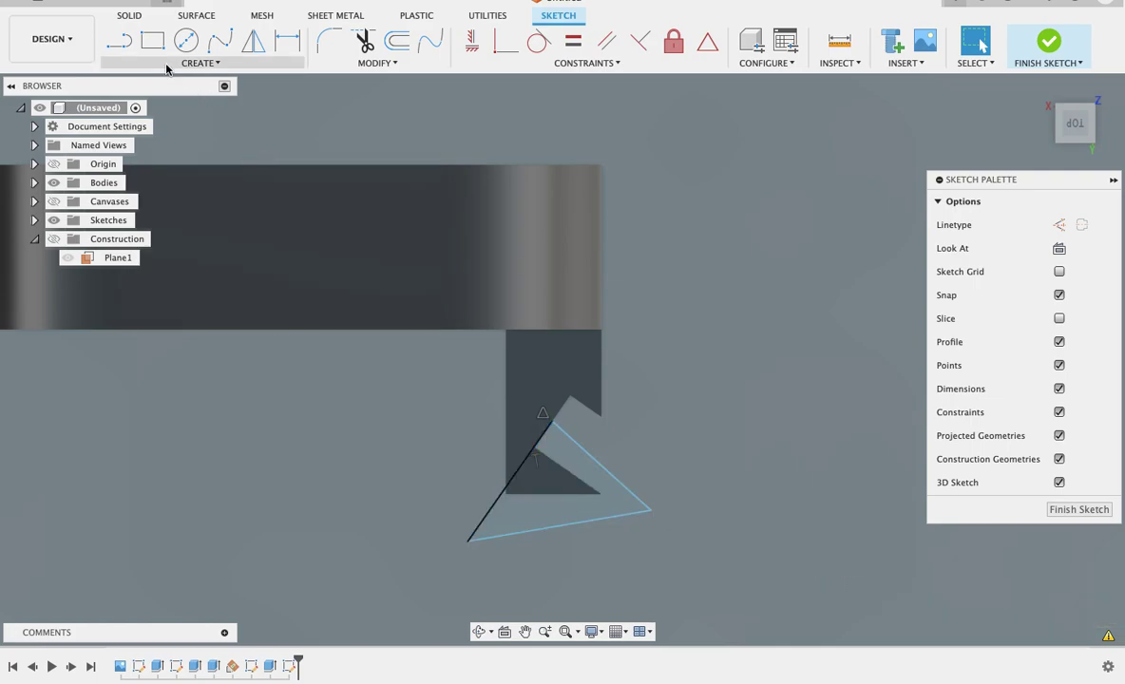
{"action": "left_click", "coordinate": [1055, 52]}
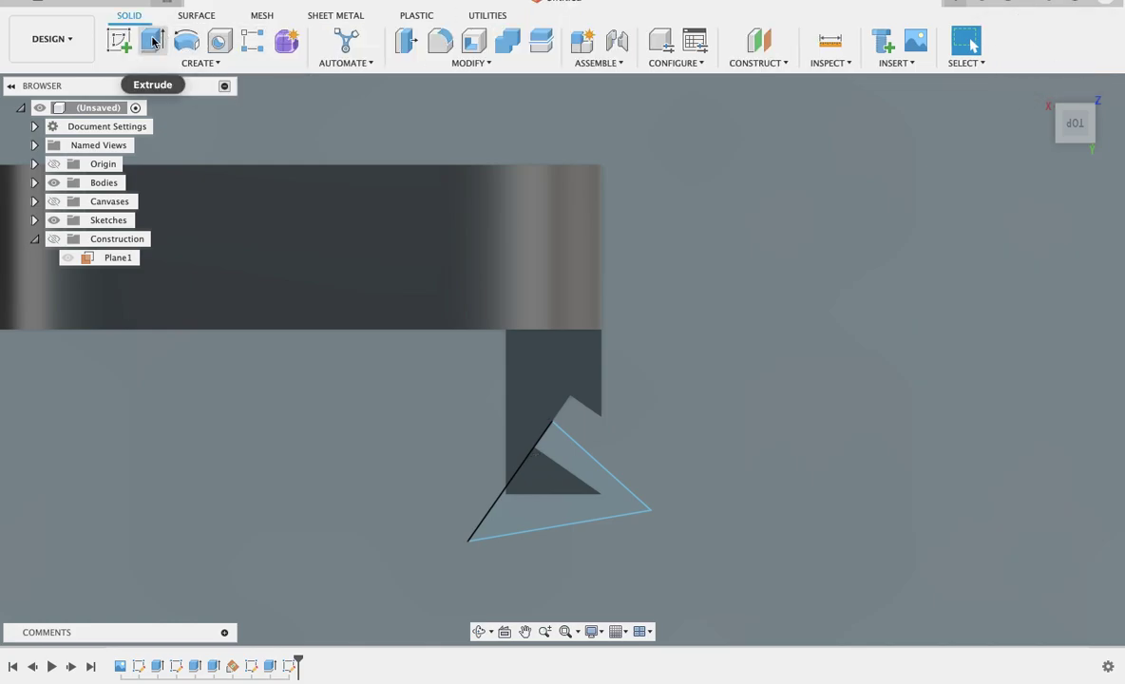
Cut the triangular profile 1.20 in into the leg, forming a V-groove beside the slot.
{"action": "left_click", "coordinate": [152, 41]}
{"action": "left_click", "coordinate": [543, 480]}
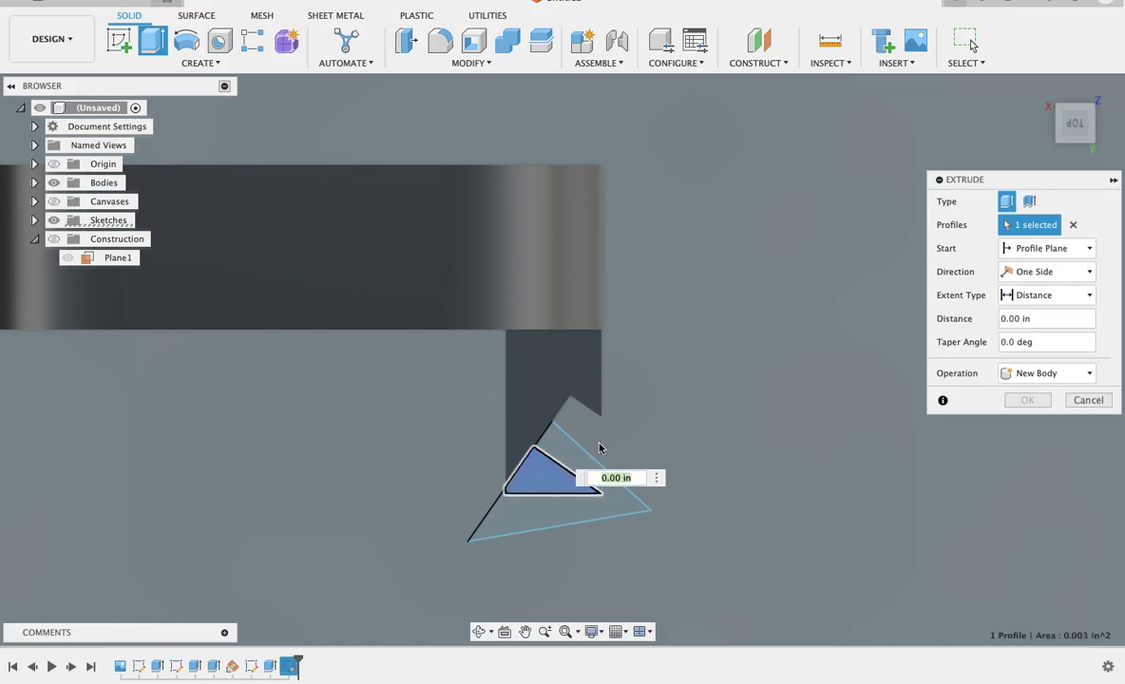
{"action": "mouse_move", "coordinate": [570, 446]}
{"action": "middle_mouse_down", "text": "shift"}
{"action": "mouse_move", "coordinate": [547, 463]}
{"action": "mouse_move", "coordinate": [560, 440]}
{"action": "middle_mouse_up", "text": "shift"}
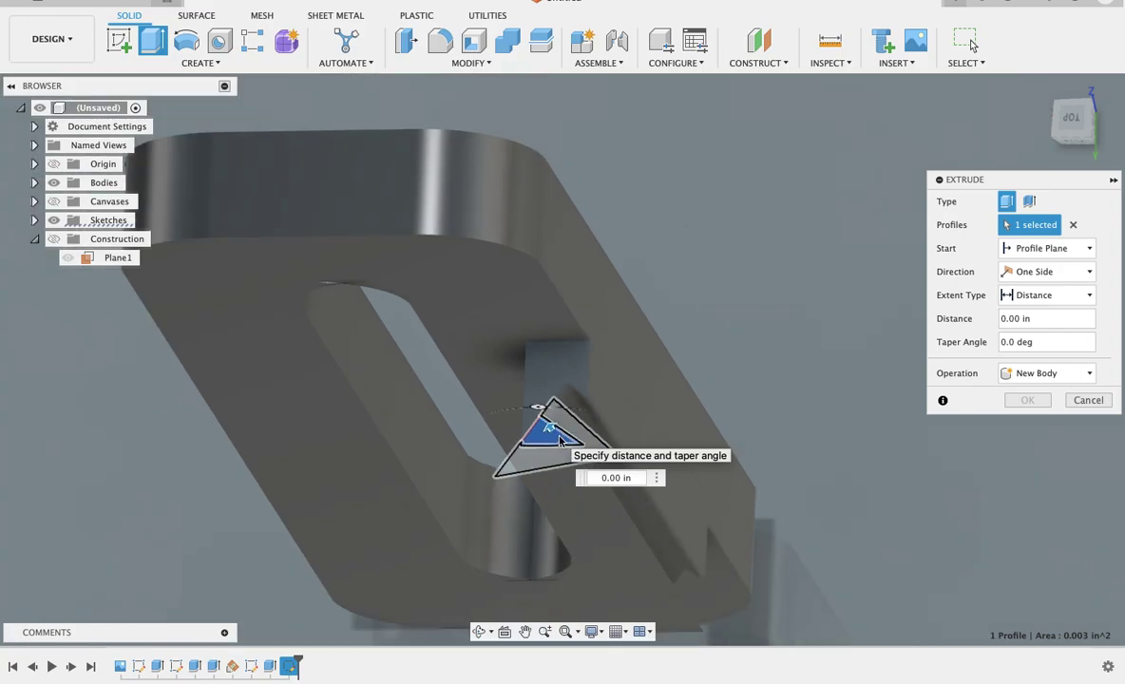
{"action": "left_click_drag", "start_coordinate": [556, 435], "coordinate": [652, 526]}
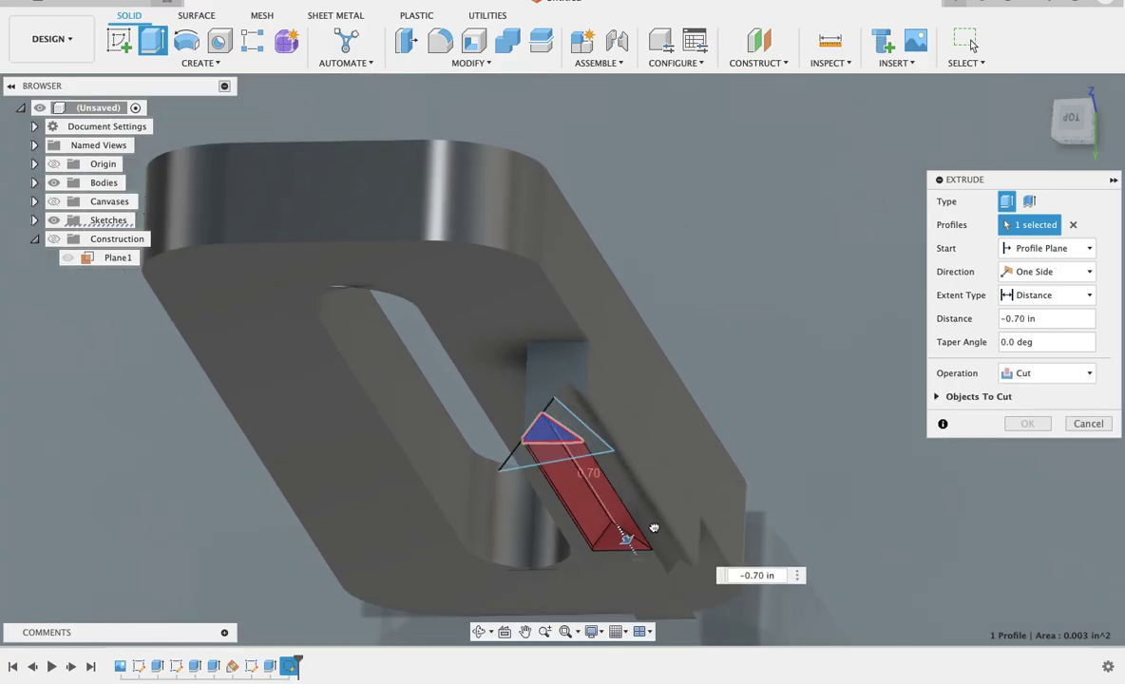
{"action": "left_click_drag", "start_coordinate": [652, 526], "coordinate": [661, 594]}
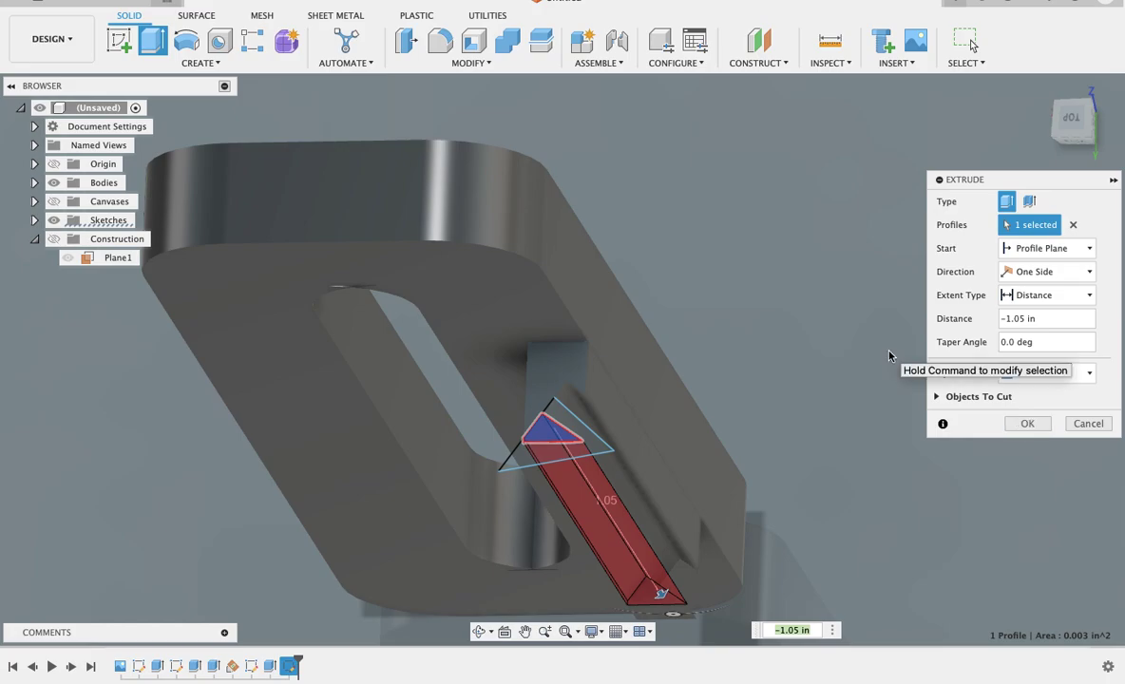
{"action": "scroll", "coordinate": [890, 355], "scroll_direction": "up", "scroll_amount": 5, "text": "shift"}
{"action": "scroll", "coordinate": [893, 359], "scroll_direction": "up", "scroll_amount": 3, "text": "shift"}
{"action": "scroll", "coordinate": [893, 359], "scroll_direction": "up", "scroll_amount": 3, "text": "shift"}
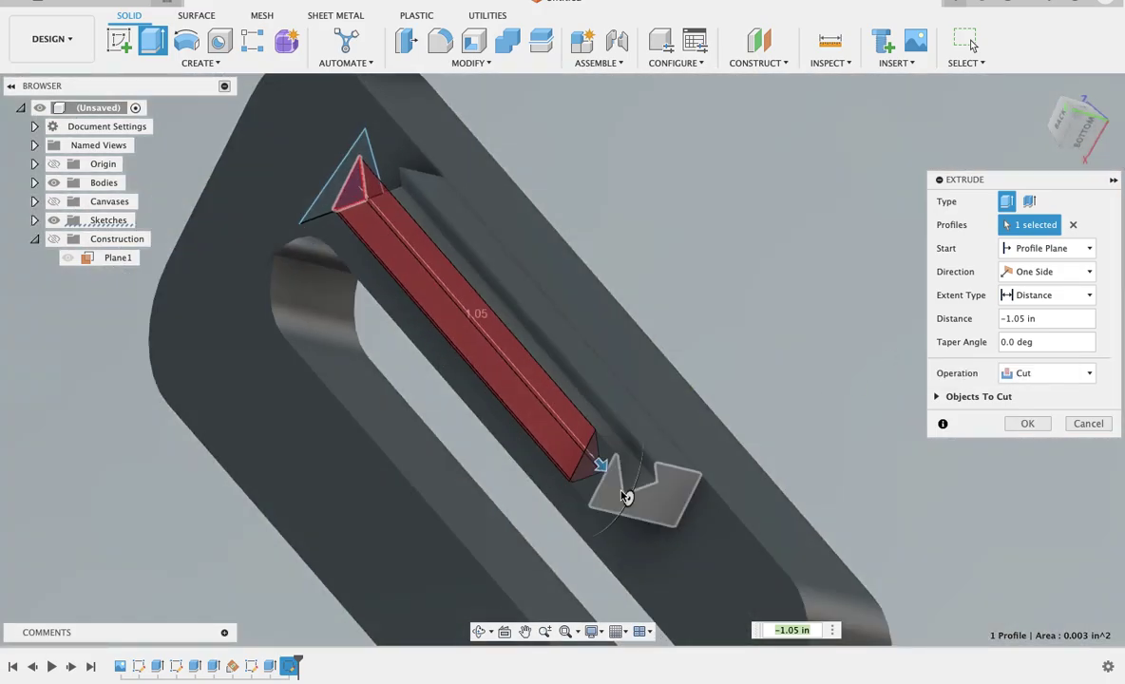
{"action": "left_click_drag", "start_coordinate": [600, 463], "coordinate": [634, 502]}
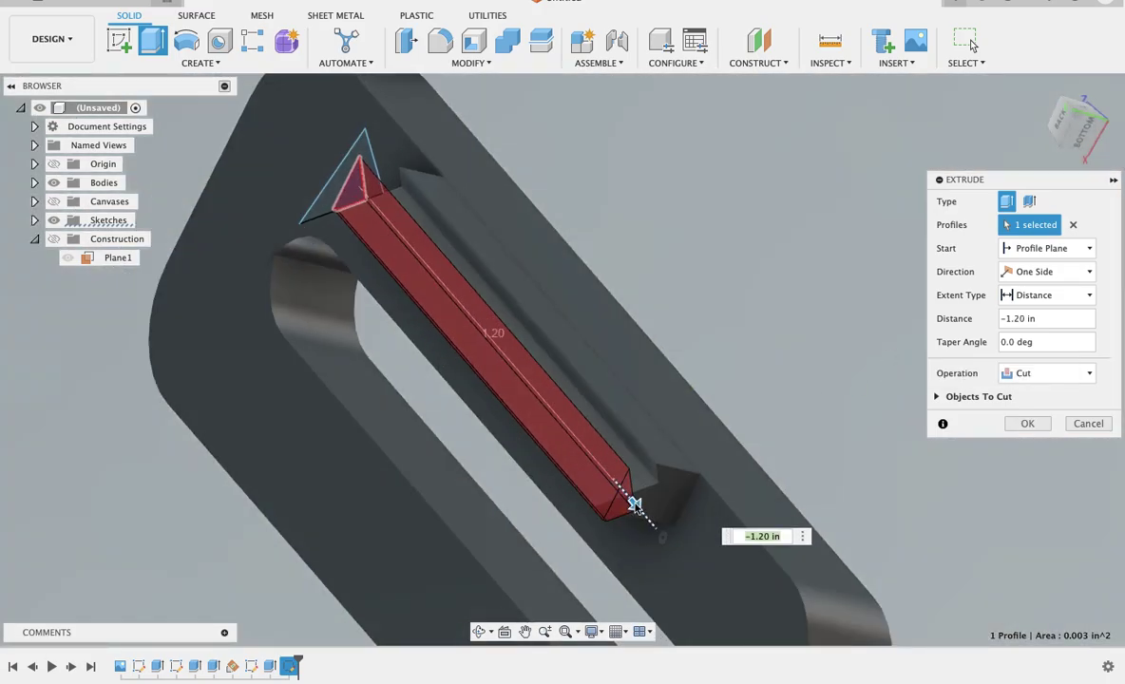
{"action": "left_click", "coordinate": [1032, 429]}
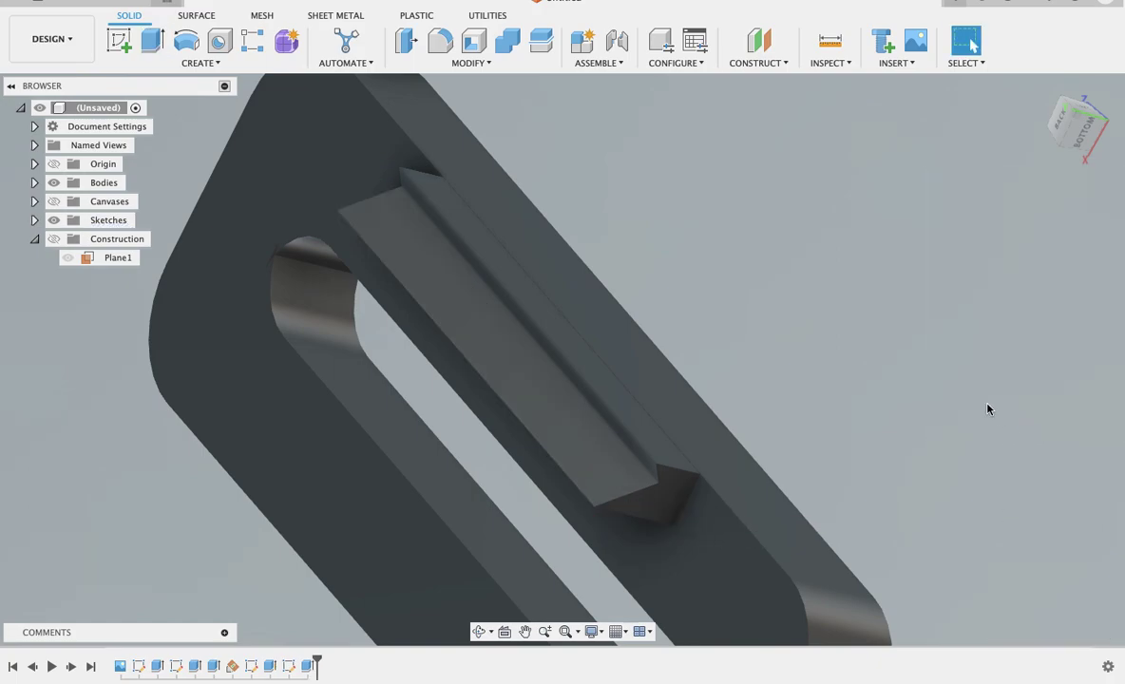
{"action": "scroll", "coordinate": [901, 352], "scroll_direction": "down", "scroll_amount": 3, "text": "shift"}
{"action": "scroll", "coordinate": [902, 351], "scroll_direction": "down", "scroll_amount": 2, "text": "shift"}
{"action": "scroll", "coordinate": [902, 354], "scroll_direction": "down", "scroll_amount": 3, "text": "shift"}
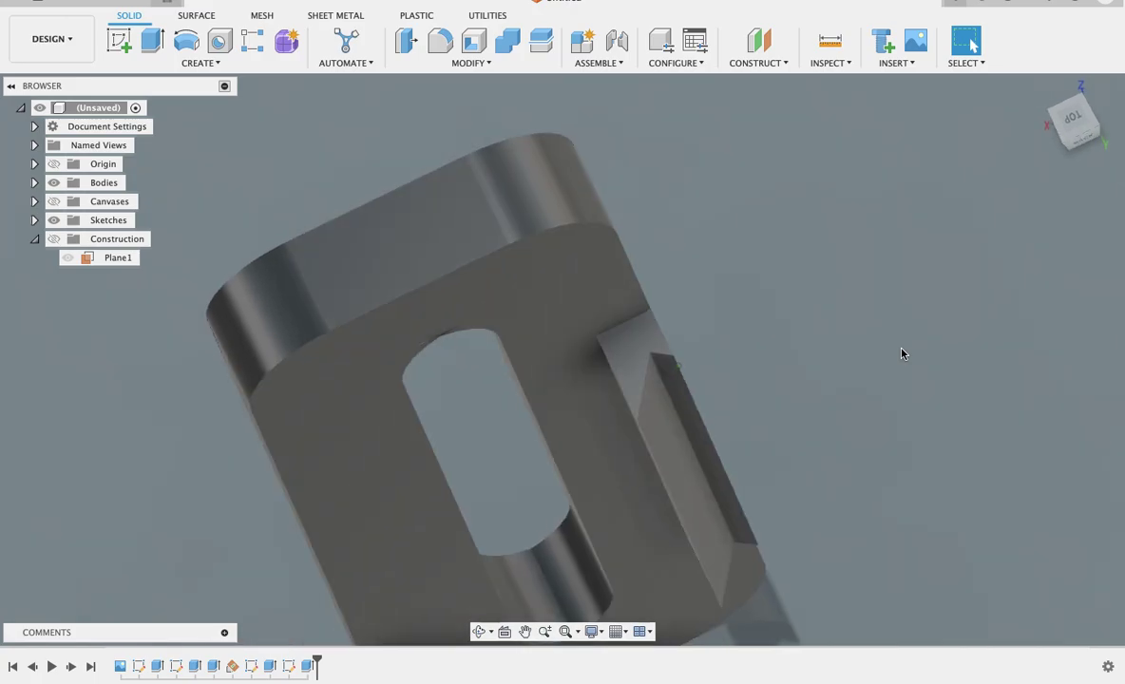
Extrude the angled tab's end face 0.25 in, joined to the bracket body.
{"action": "left_click", "coordinate": [164, 42]}
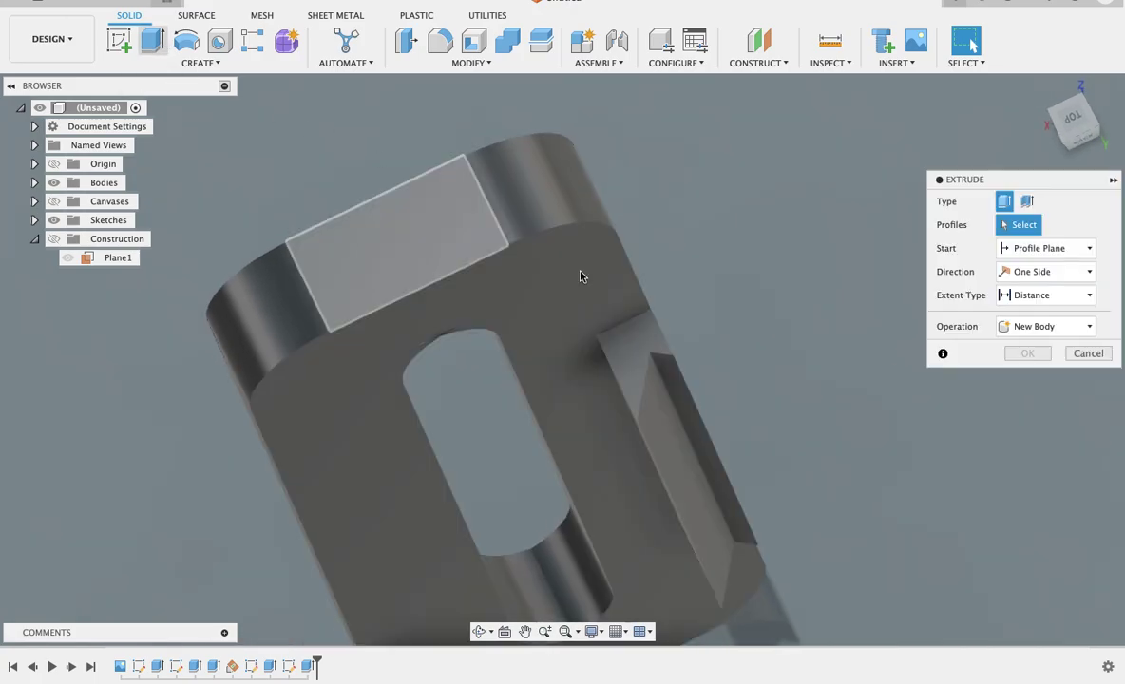
{"action": "left_click", "coordinate": [684, 405]}
{"action": "left_click_drag", "start_coordinate": [684, 404], "coordinate": [647, 503]}
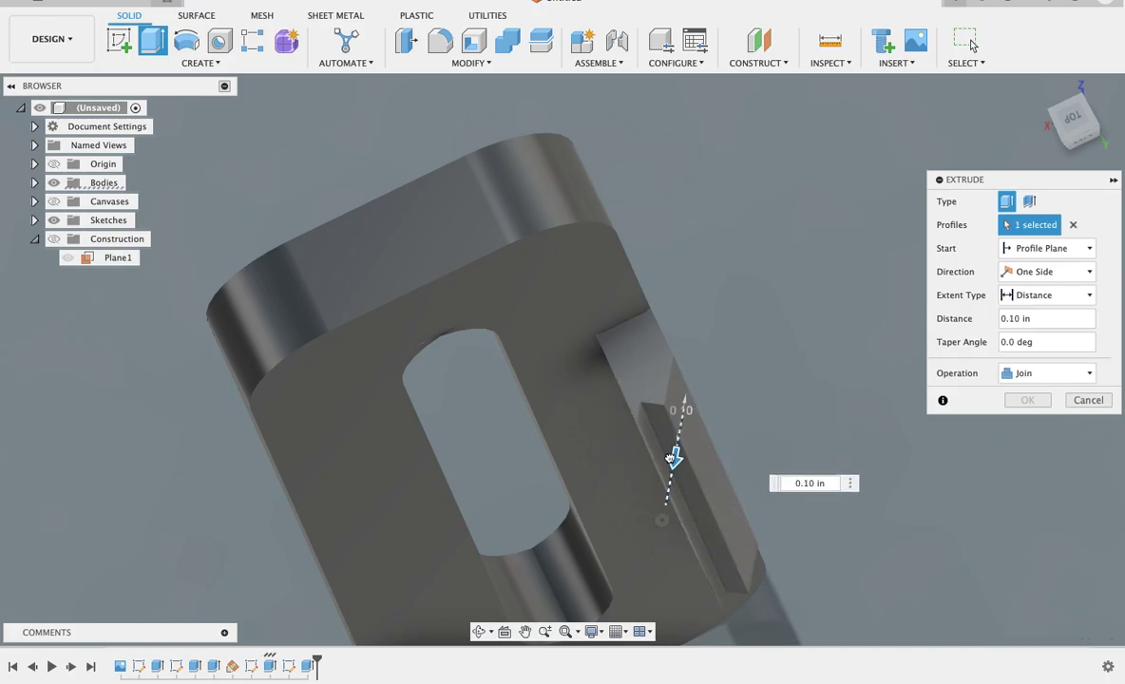
{"action": "middle_click_drag", "start_coordinate": [743, 352], "coordinate": [743, 353], "text": "shift"}
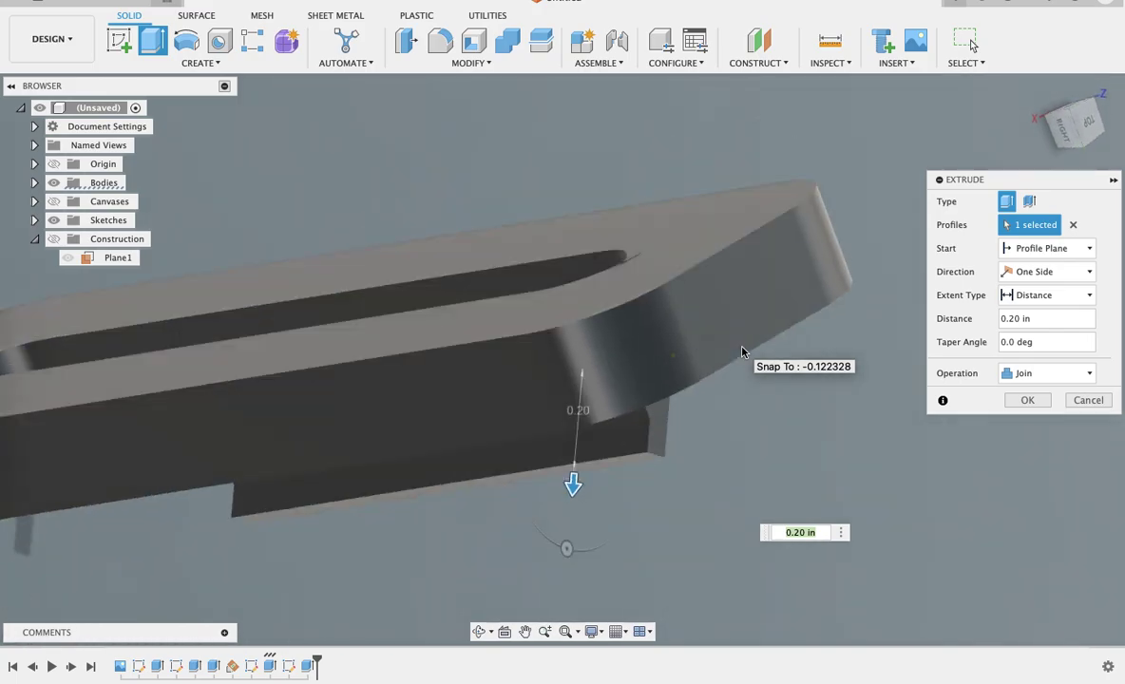
{"action": "middle_click_drag", "start_coordinate": [743, 353], "coordinate": [743, 352], "text": "shift"}
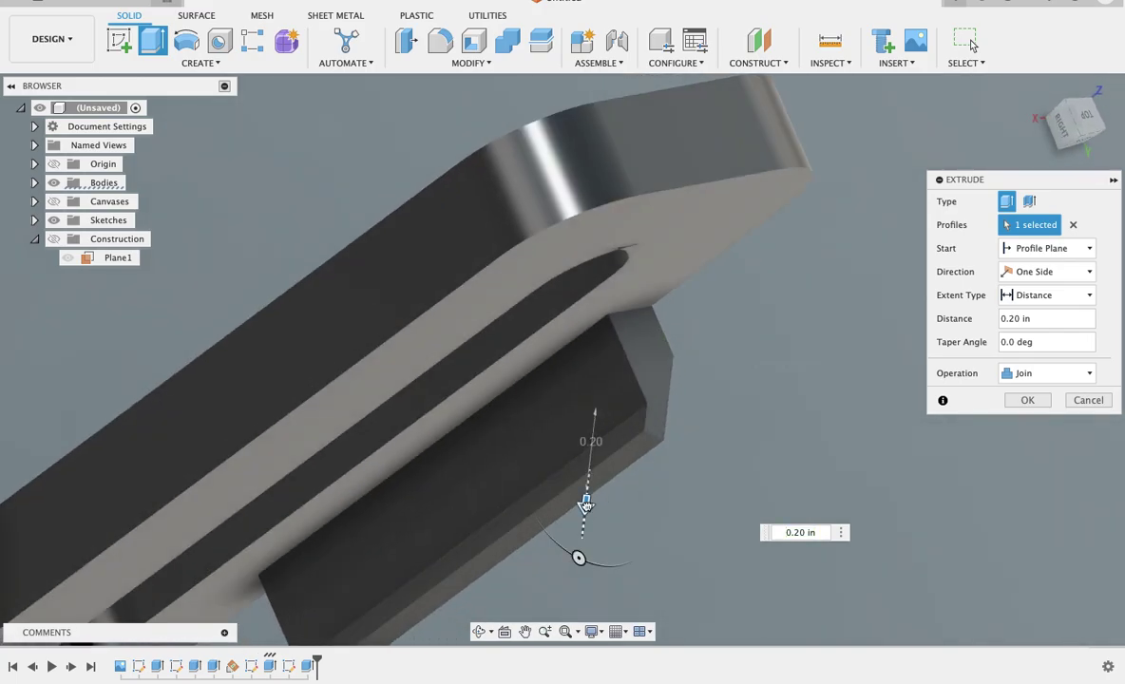
{"action": "left_click_drag", "start_coordinate": [586, 503], "coordinate": [584, 522]}
{"action": "middle_click_drag", "start_coordinate": [679, 452], "coordinate": [683, 450], "text": "shift"}
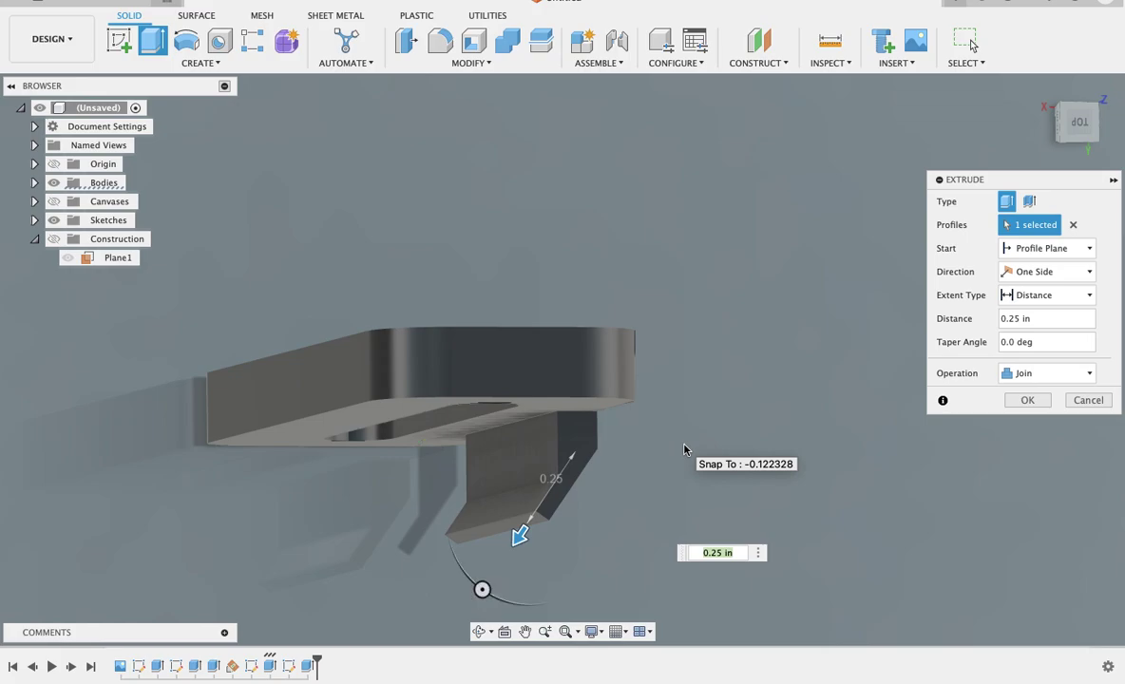
{"action": "left_click", "coordinate": [1025, 402]}
{"action": "left_click", "coordinate": [772, 67]}
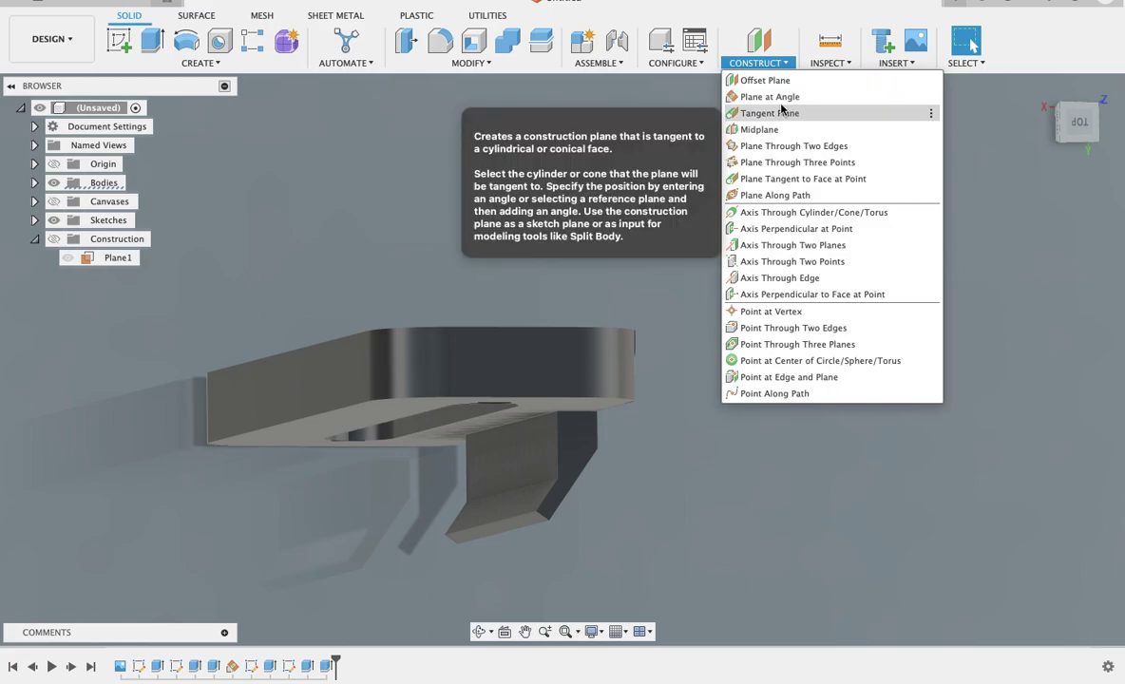
{"action": "left_click", "coordinate": [770, 96]}
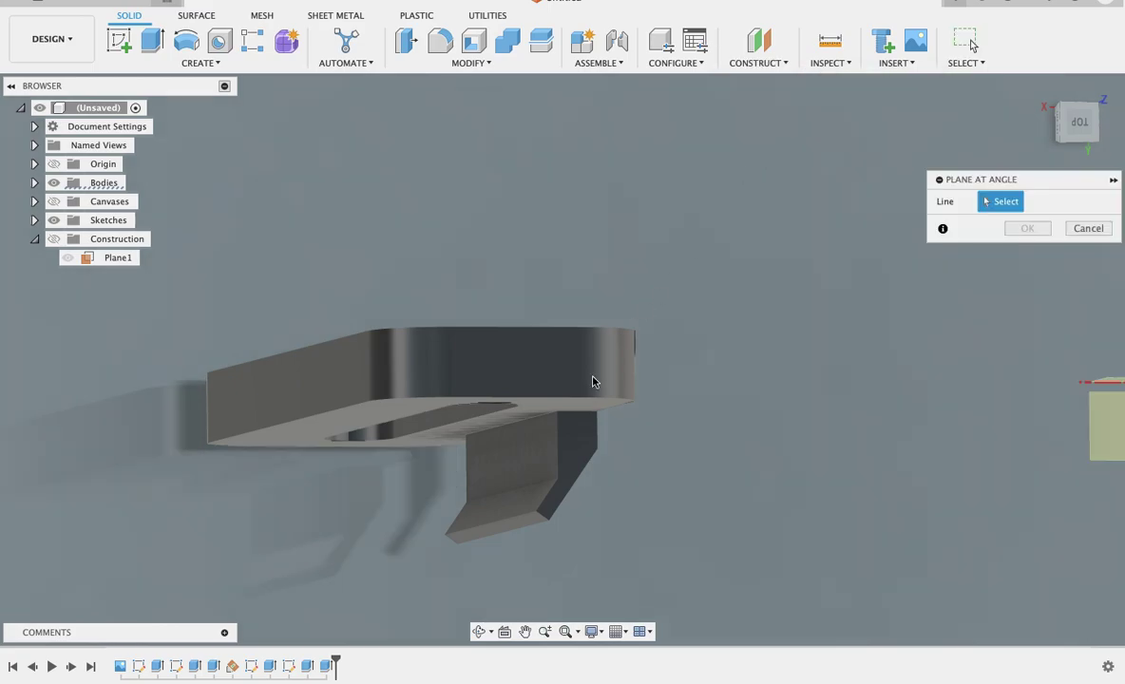
{"action": "left_click", "coordinate": [515, 520]}
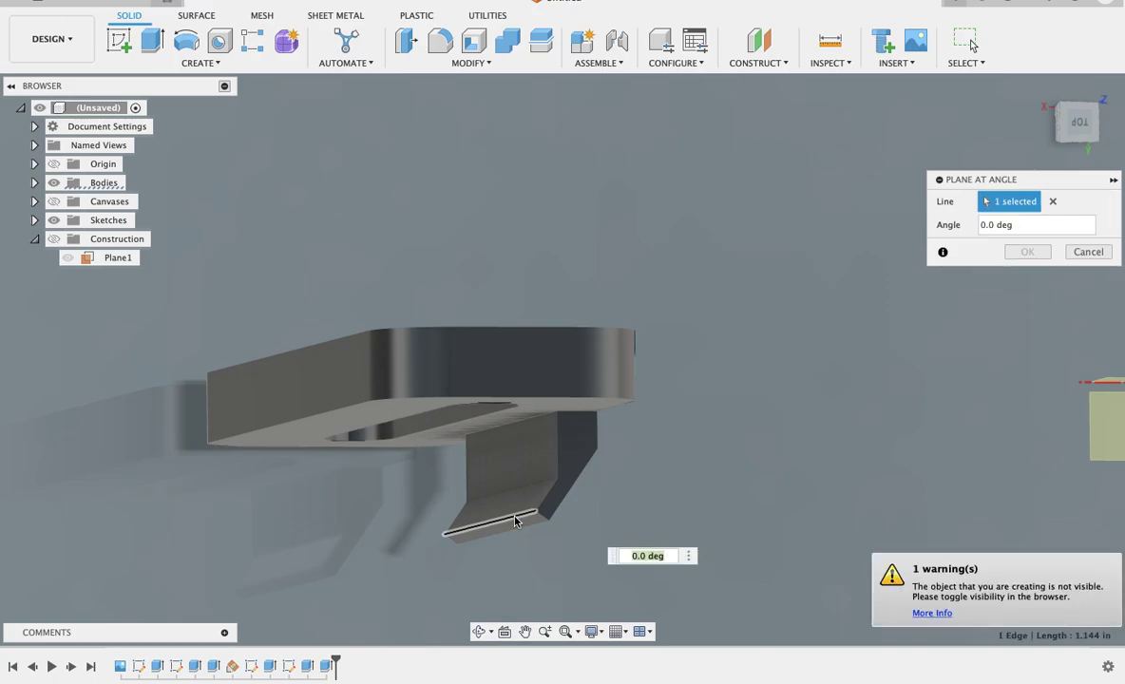
{"action": "left_click_drag", "start_coordinate": [514, 598], "coordinate": [487, 590]}
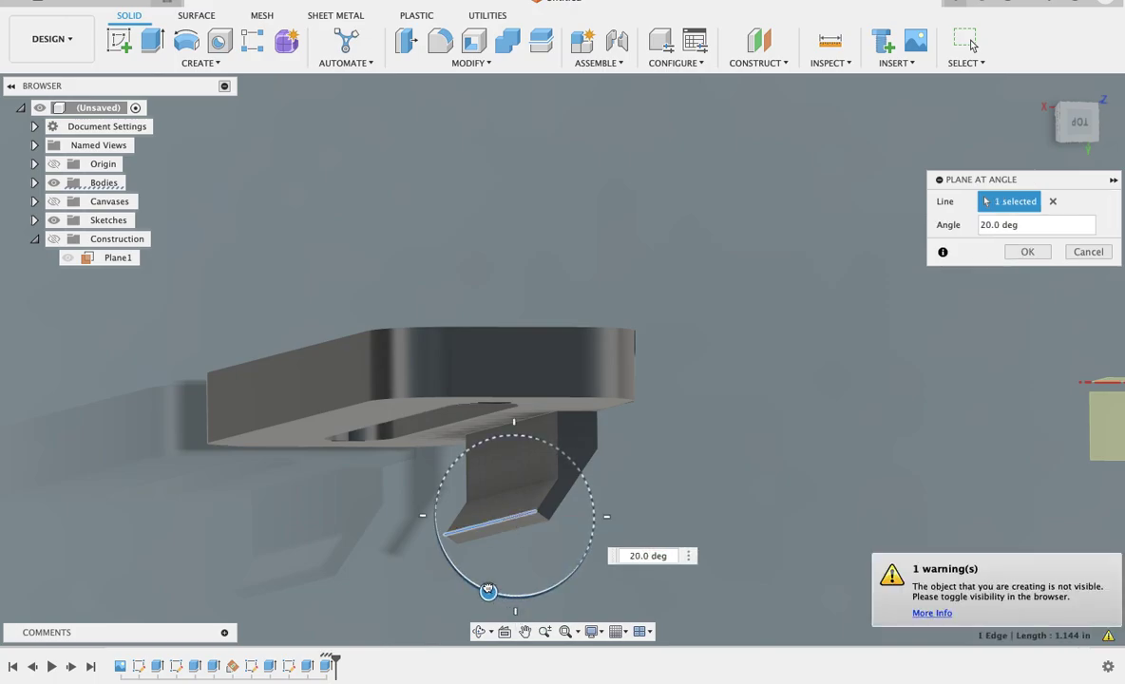
{"action": "left_click", "coordinate": [1088, 252]}
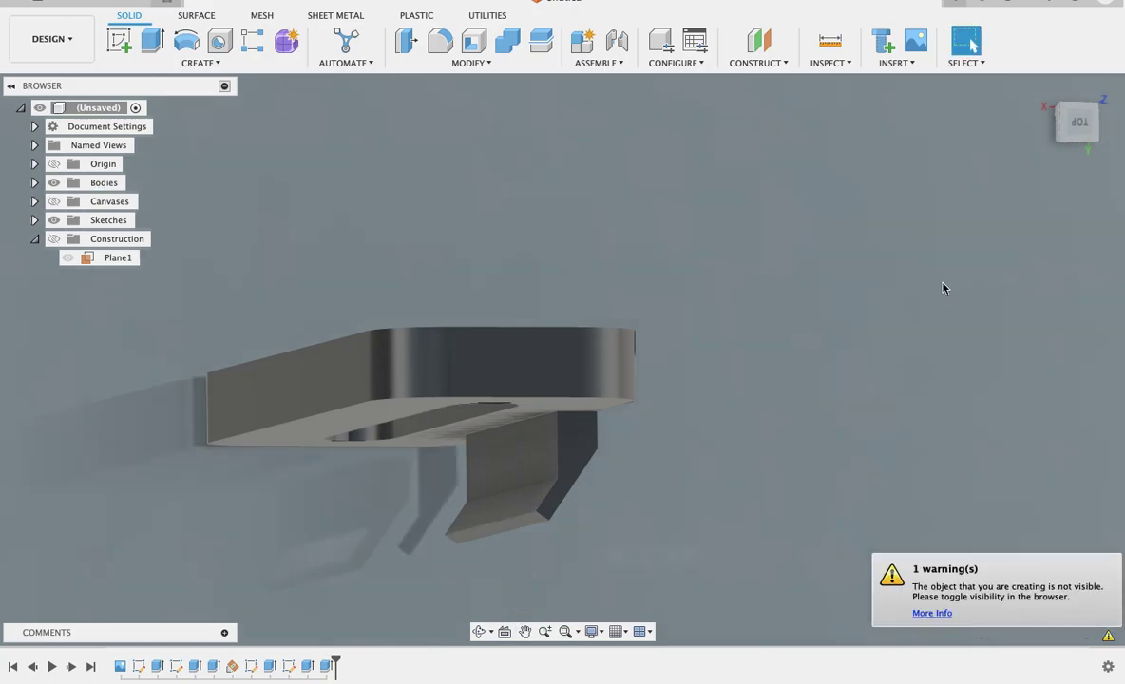
{"action": "left_click", "coordinate": [1076, 125]}
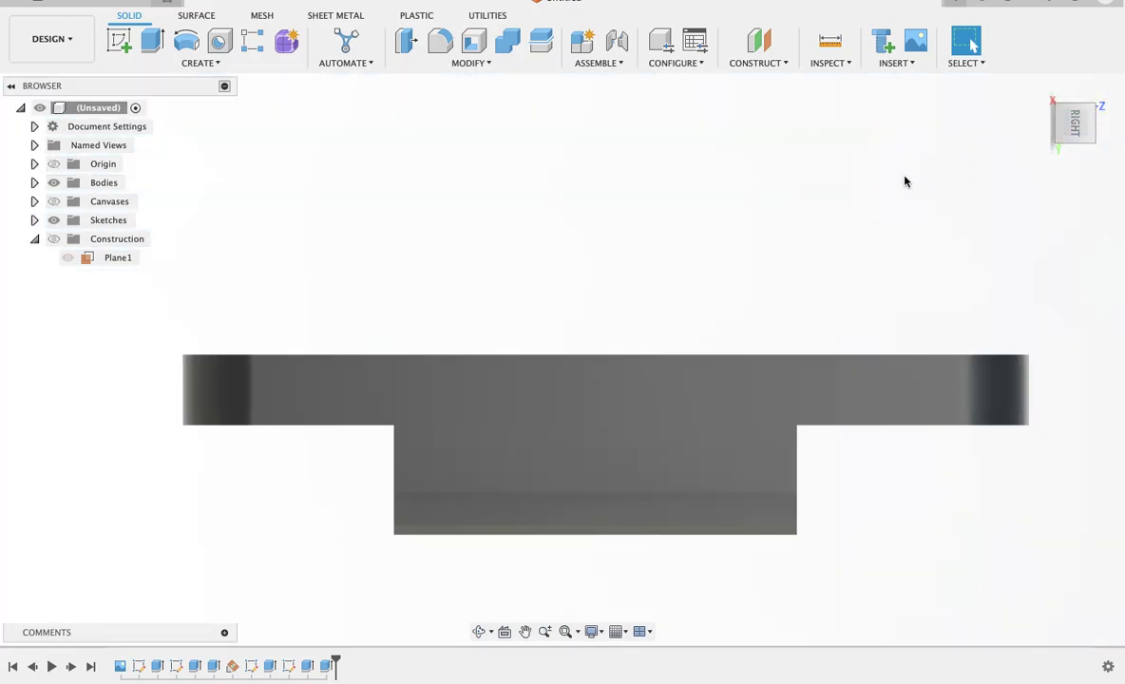
{"action": "left_click", "coordinate": [118, 40]}
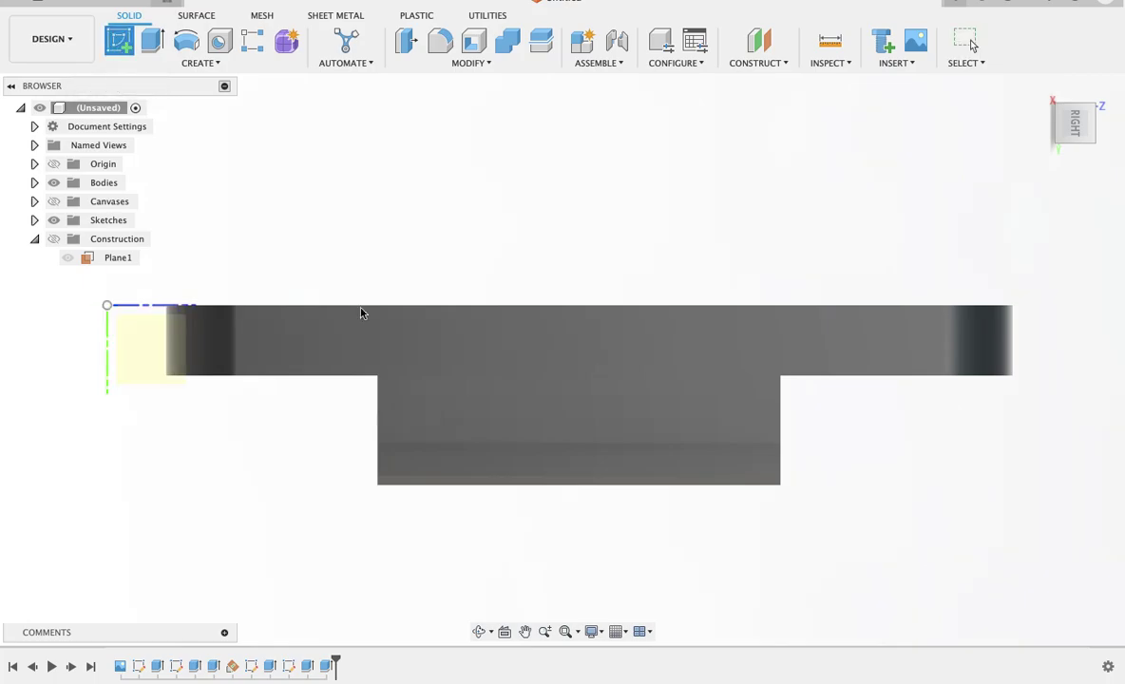
Sketch a tiny two-point rectangle on Plane1, anchored at the angled tab's tip corner.
{"action": "left_click", "coordinate": [168, 369]}
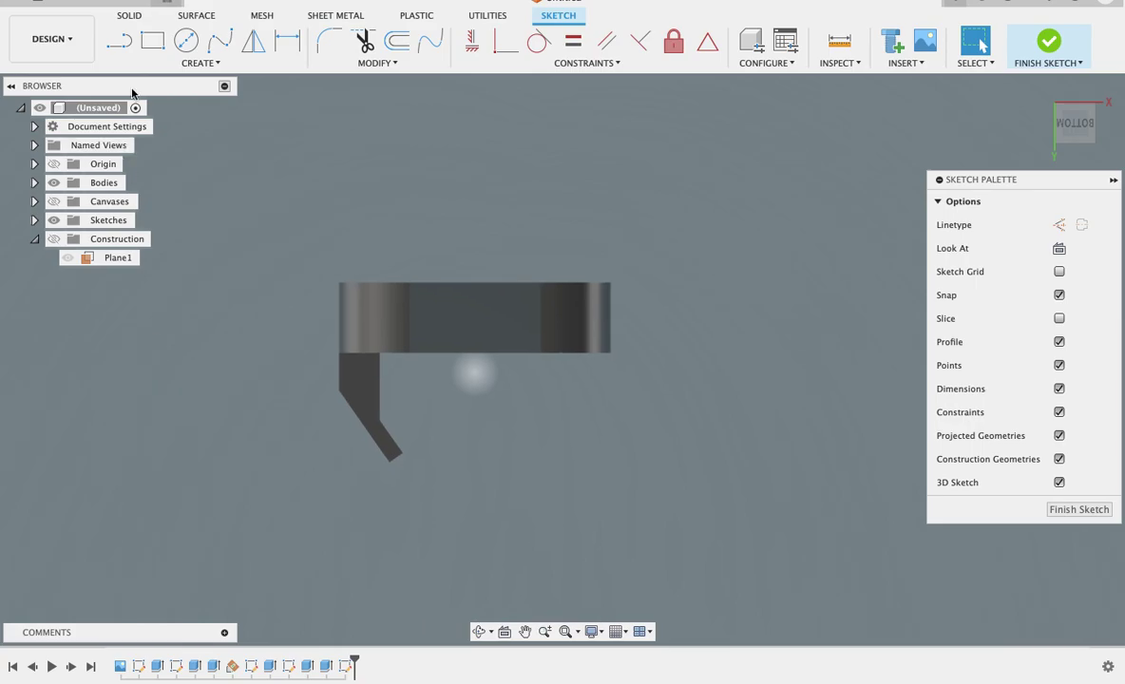
{"action": "left_click", "coordinate": [152, 41]}
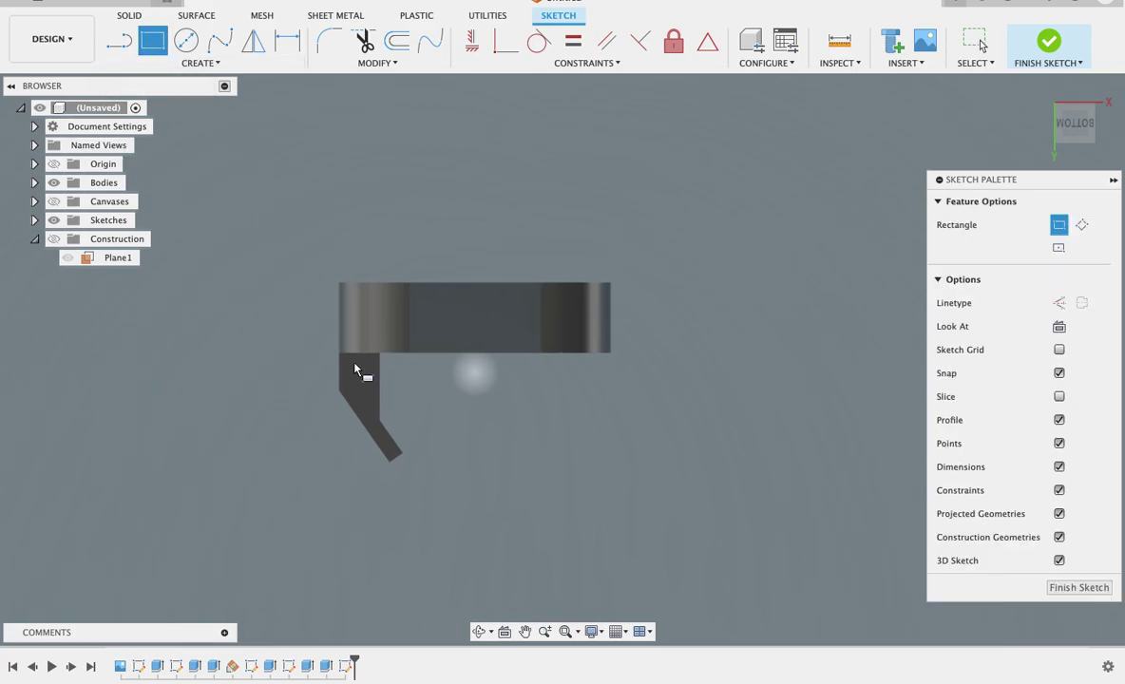
{"action": "left_click", "coordinate": [383, 455]}
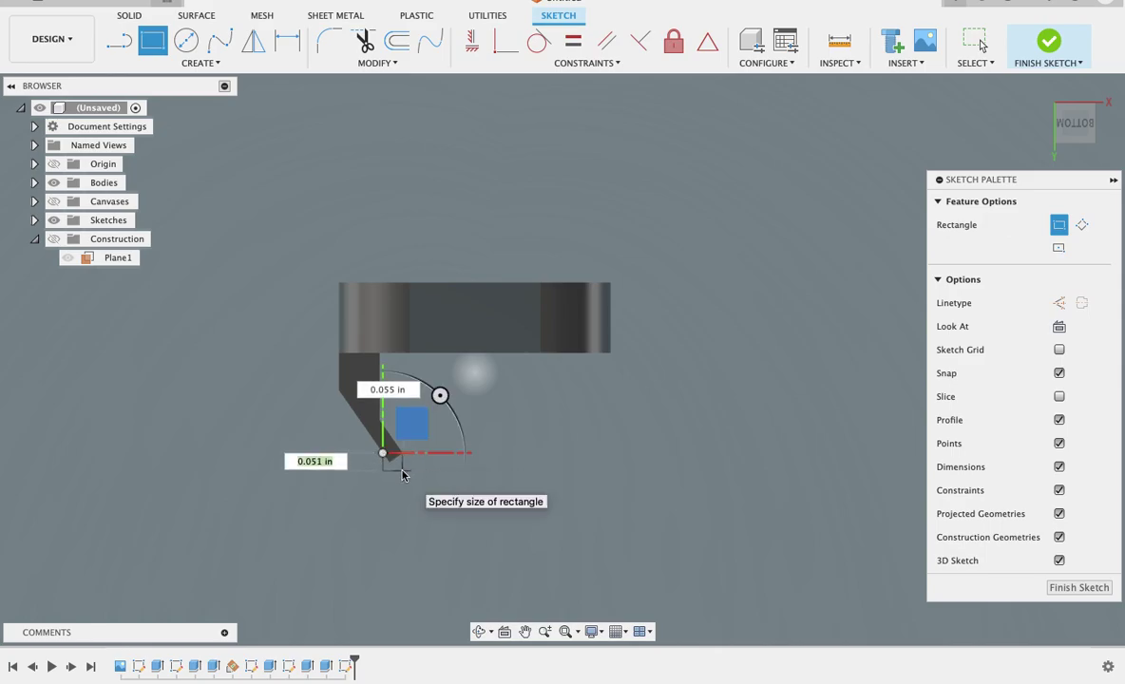
{"action": "left_click", "coordinate": [402, 473]}
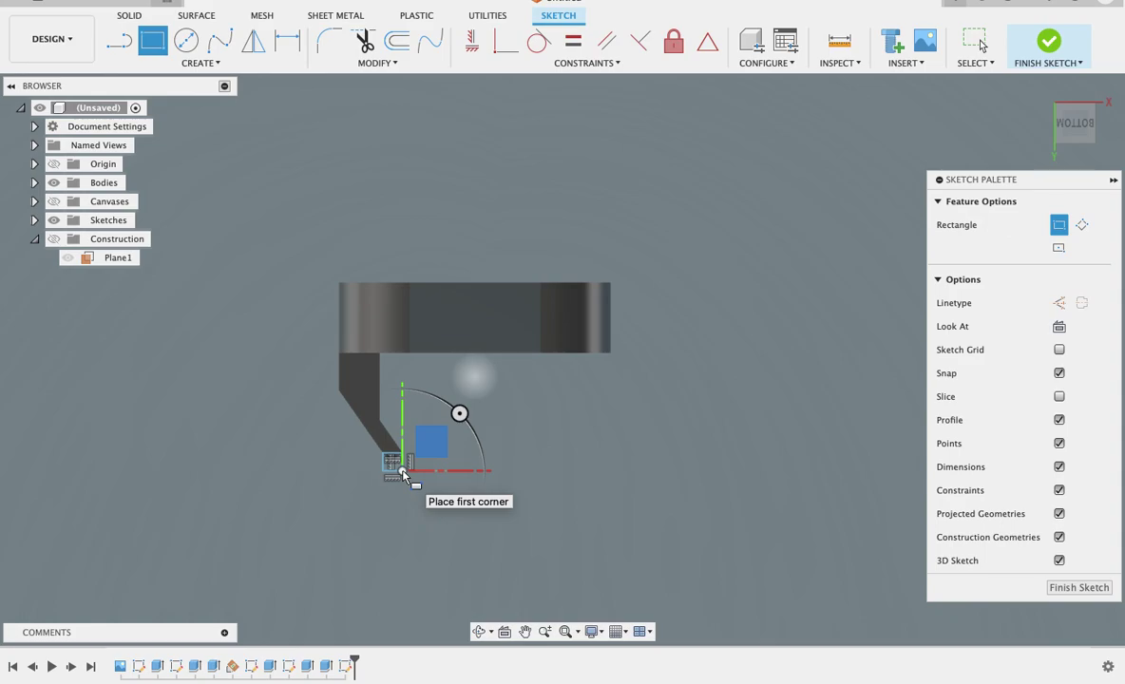
{"action": "key", "text": "Escape"}
{"action": "middle_click_drag", "start_coordinate": [595, 390], "coordinate": [595, 391], "text": "shift"}
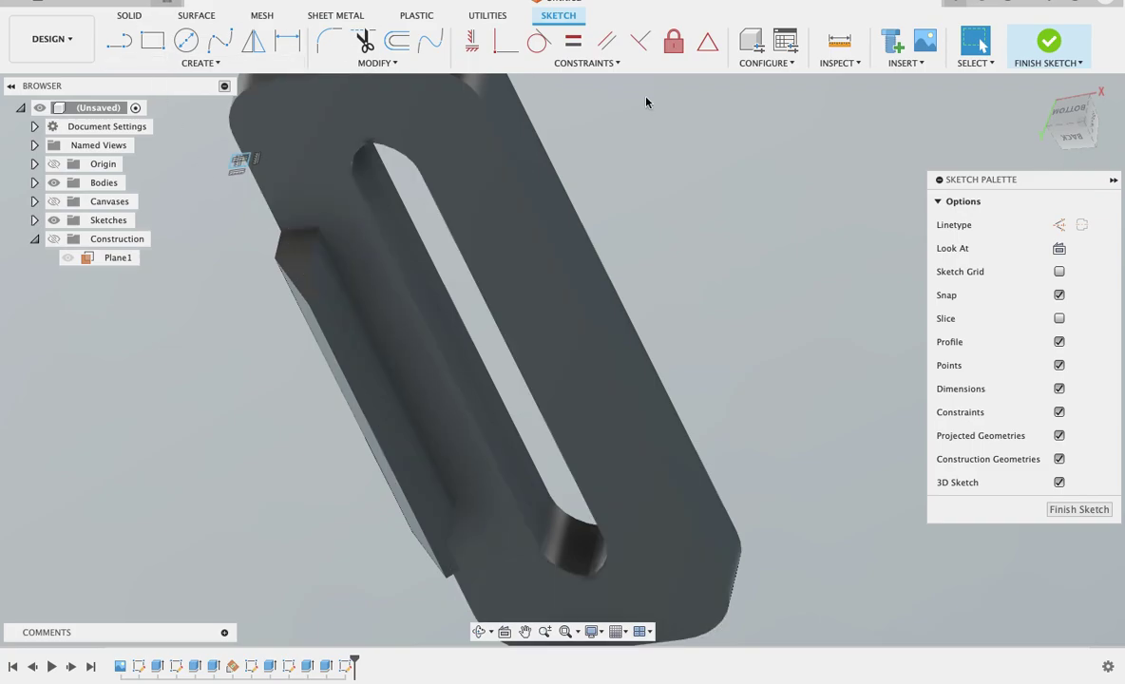
Finish the sketch and extrude the small square profile as a 1.80 in cut into the plate.
{"action": "left_click", "coordinate": [1045, 47]}
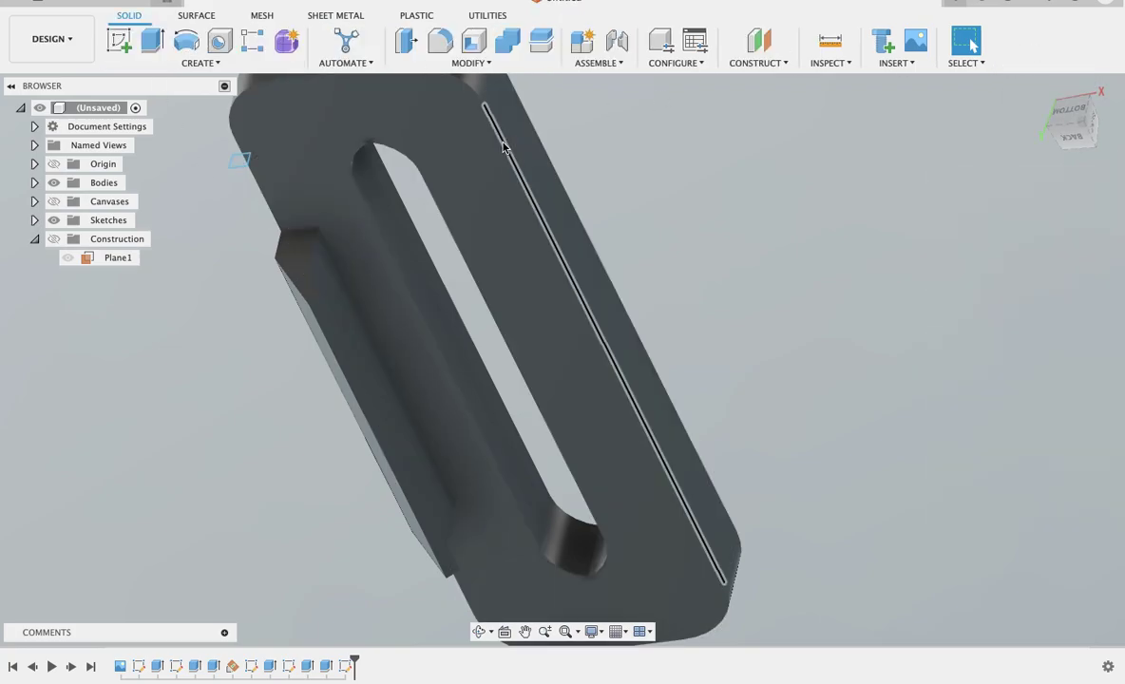
{"action": "left_click", "coordinate": [152, 40]}
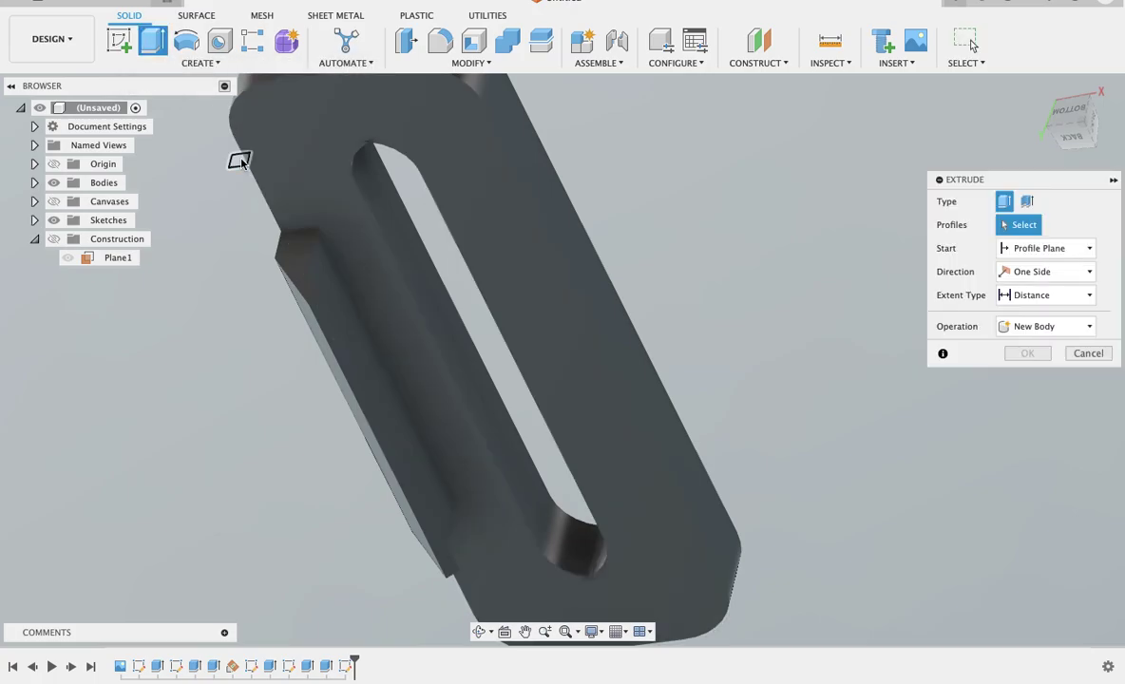
{"action": "left_click", "coordinate": [241, 162]}
{"action": "mouse_move", "coordinate": [240, 160]}
{"action": "left_mouse_down"}
{"action": "mouse_move", "coordinate": [284, 296]}
{"action": "mouse_move", "coordinate": [452, 591]}
{"action": "left_mouse_up"}
{"action": "scroll", "coordinate": [737, 397], "scroll_direction": "left", "scroll_amount": 3, "text": "shift"}
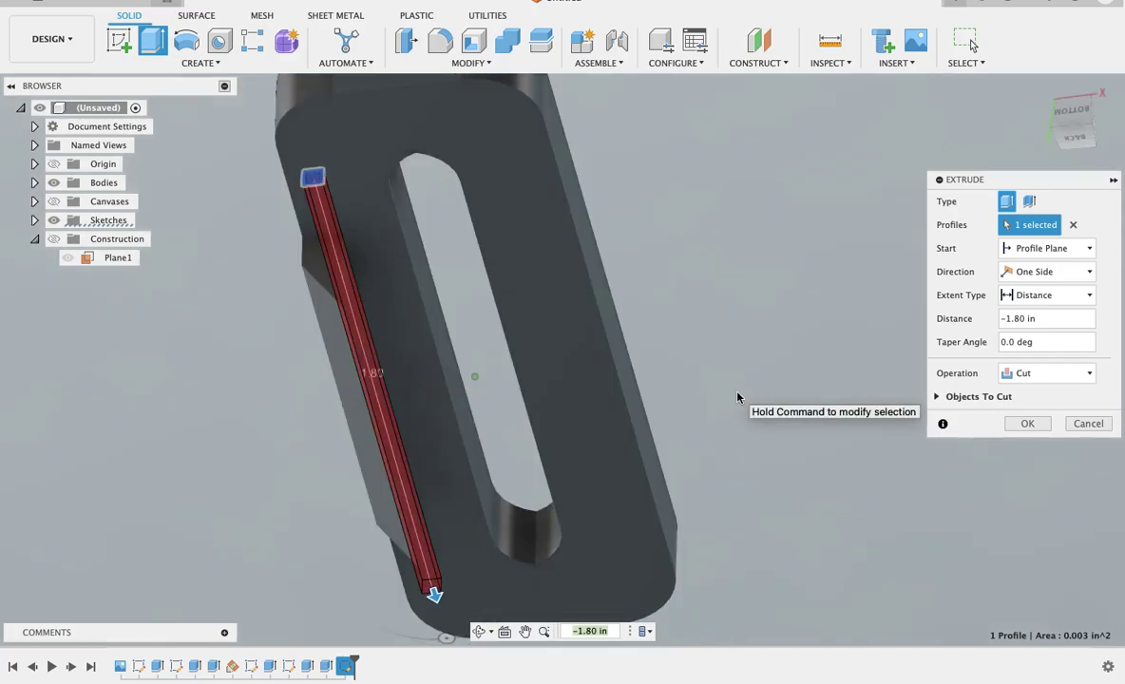
{"action": "scroll", "coordinate": [737, 397], "scroll_direction": "up", "scroll_amount": 3, "text": "shift"}
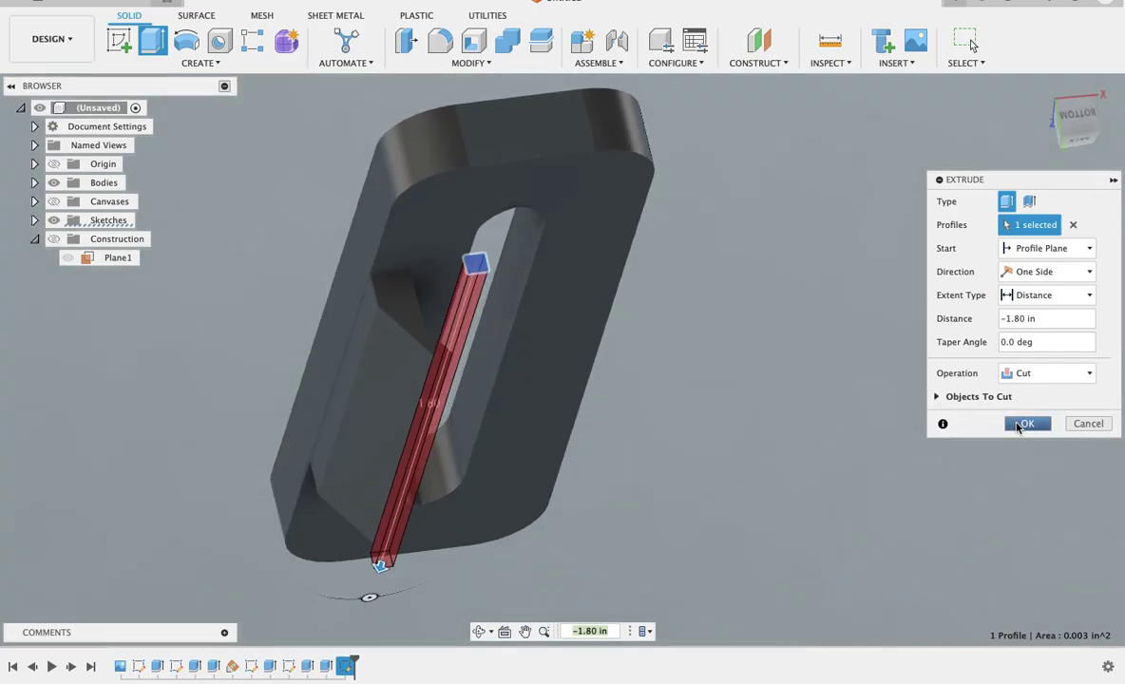
{"action": "left_click", "coordinate": [1018, 427]}
{"action": "scroll", "coordinate": [866, 344], "scroll_direction": "up", "scroll_amount": 3, "text": "shift"}
{"action": "scroll", "coordinate": [867, 344], "scroll_direction": "up", "scroll_amount": 3, "text": "shift"}
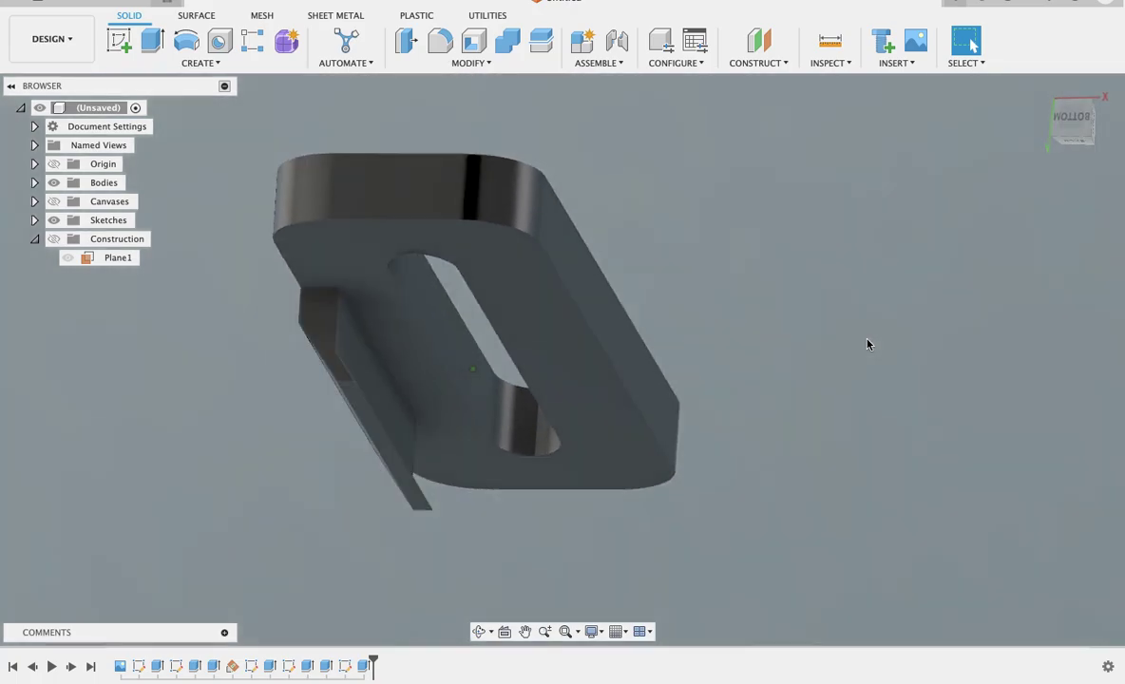
{"action": "scroll", "coordinate": [866, 344], "scroll_direction": "up", "scroll_amount": 2, "text": "shift"}
{"action": "scroll", "coordinate": [867, 344], "scroll_direction": "up", "scroll_amount": 1, "text": "shift"}
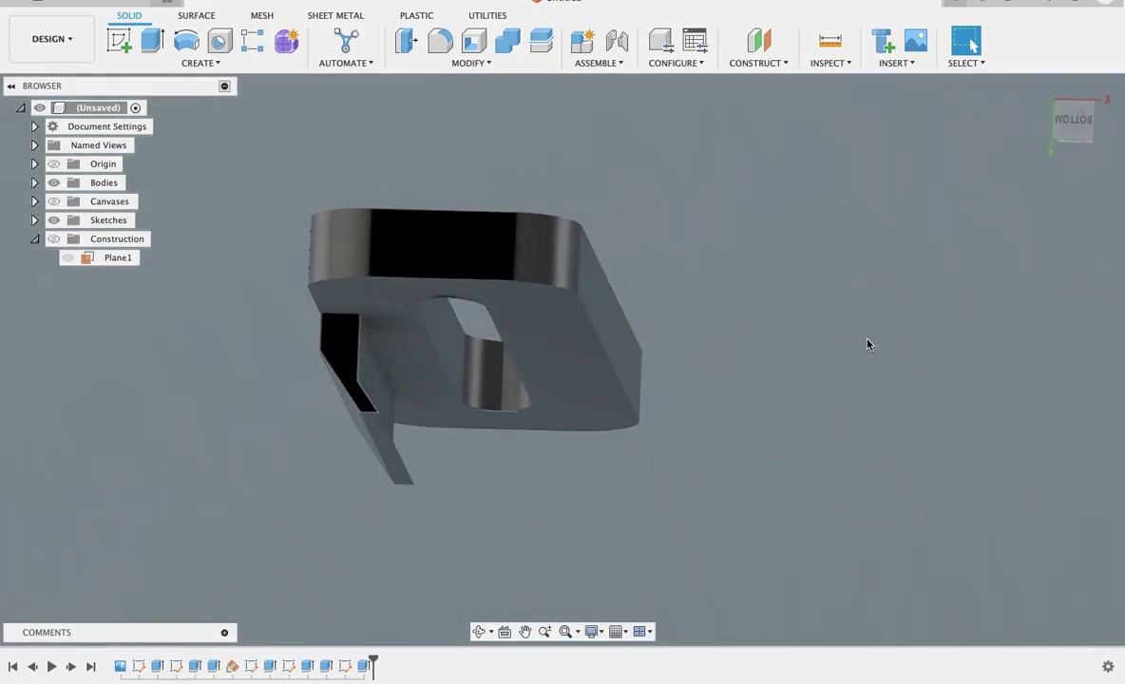
{"action": "scroll", "coordinate": [867, 344], "scroll_direction": "up", "scroll_amount": 3, "text": "shift"}
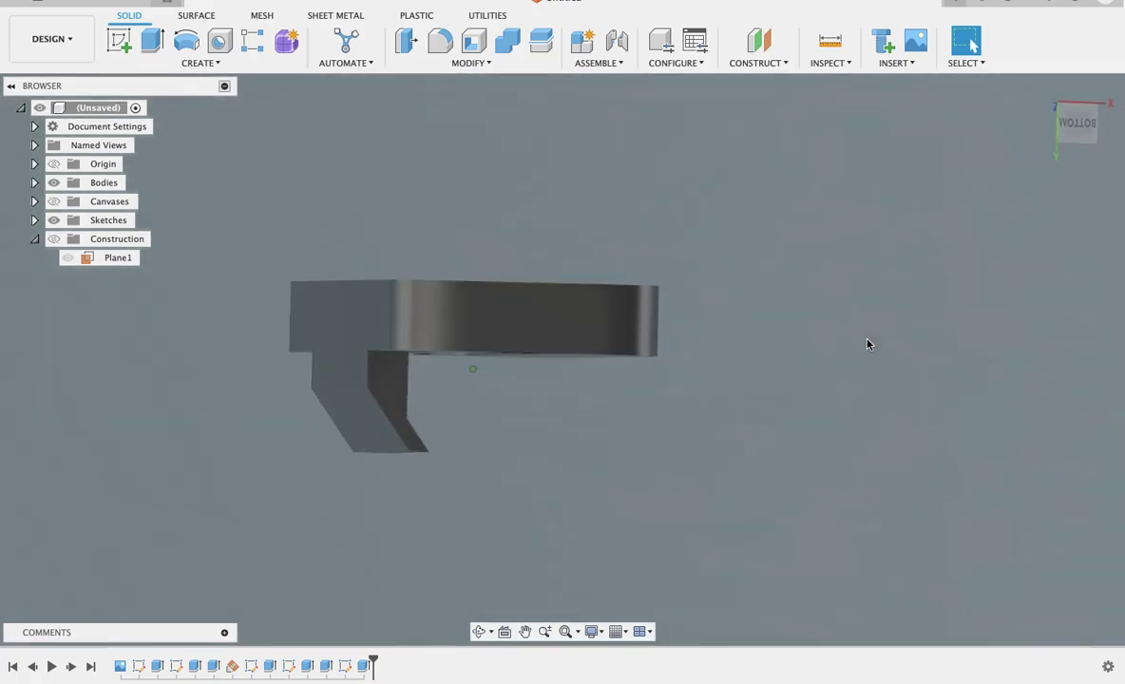
Start extruding the narrow face beside the slotted plate, pulling it out about 0.30 in.
{"action": "left_click", "coordinate": [155, 41]}
{"action": "scroll", "coordinate": [335, 166], "scroll_direction": "up", "scroll_amount": 3, "text": "shift"}
{"action": "scroll", "coordinate": [335, 166], "scroll_direction": "up", "scroll_amount": 2, "text": "shift"}
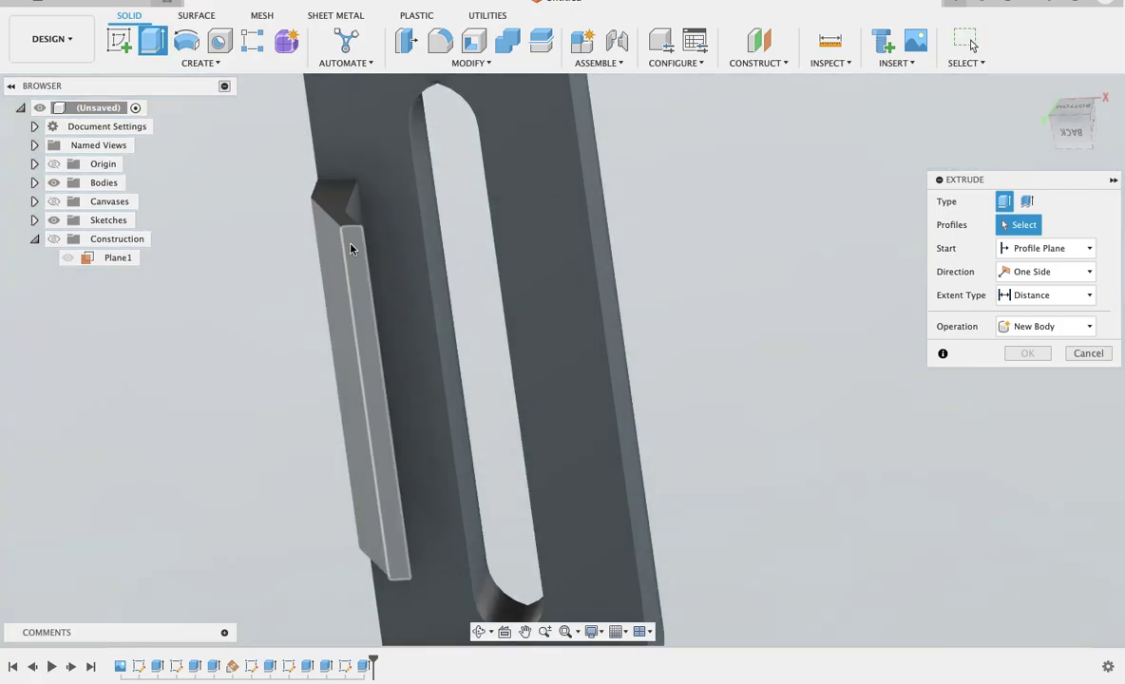
{"action": "left_click", "coordinate": [349, 246]}
{"action": "mouse_move", "coordinate": [348, 249]}
{"action": "left_mouse_down"}
{"action": "mouse_move", "coordinate": [328, 335]}
{"action": "mouse_move", "coordinate": [304, 367]}
{"action": "left_mouse_up"}
Lengthen the extrusion to 0.70 in, joined to the plate, and confirm it.
{"action": "scroll", "coordinate": [314, 369], "scroll_direction": "up", "scroll_amount": 3, "text": "shift"}
{"action": "scroll", "coordinate": [318, 371], "scroll_direction": "up", "scroll_amount": 3, "text": "shift"}
{"action": "scroll", "coordinate": [318, 371], "scroll_direction": "up", "scroll_amount": 2, "text": "shift"}
{"action": "scroll", "coordinate": [318, 370], "scroll_direction": "up", "scroll_amount": 2, "text": "shift"}
{"action": "scroll", "coordinate": [318, 371], "scroll_direction": "up", "scroll_amount": 2, "text": "shift"}
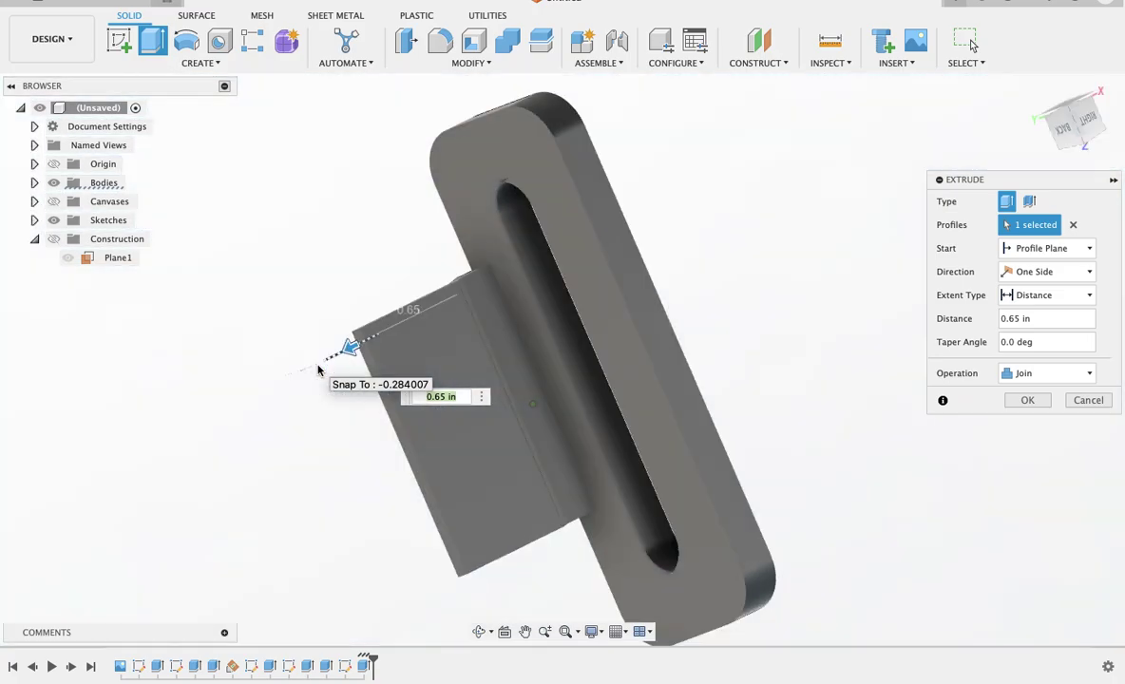
{"action": "scroll", "coordinate": [319, 371], "scroll_direction": "up", "scroll_amount": 3, "text": "shift"}
{"action": "scroll", "coordinate": [318, 371], "scroll_direction": "up", "scroll_amount": 2, "text": "shift"}
{"action": "scroll", "coordinate": [319, 371], "scroll_direction": "up", "scroll_amount": 2, "text": "shift"}
{"action": "scroll", "coordinate": [318, 371], "scroll_direction": "up", "scroll_amount": 2, "text": "shift"}
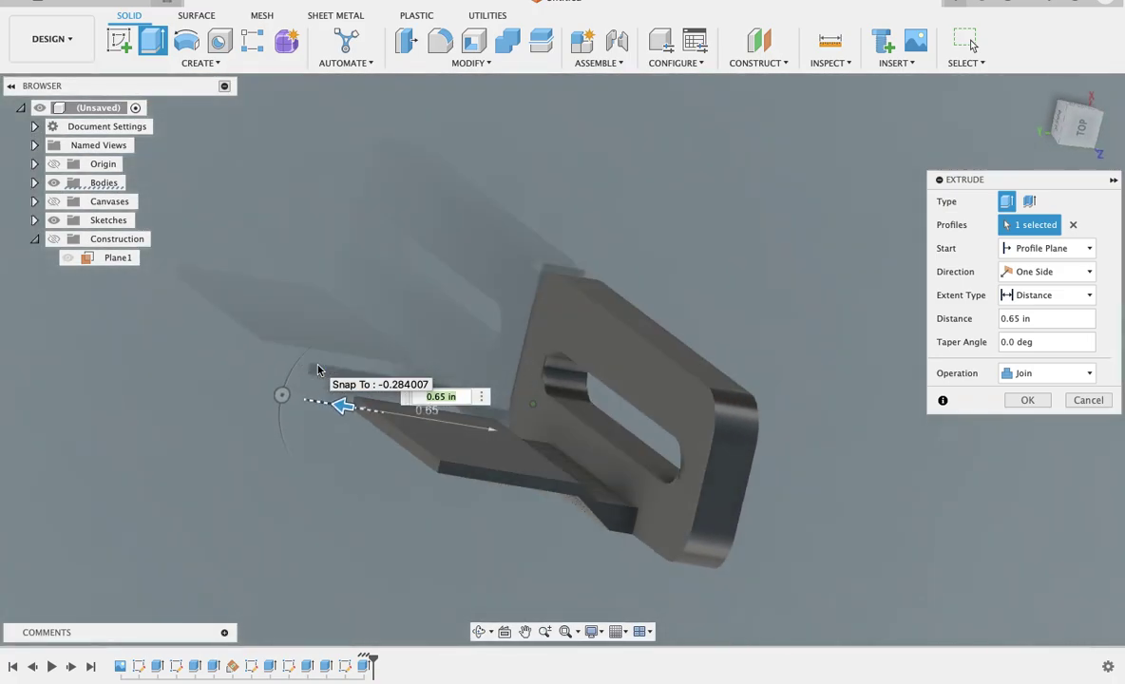
{"action": "left_click_drag", "start_coordinate": [344, 409], "coordinate": [339, 405]}
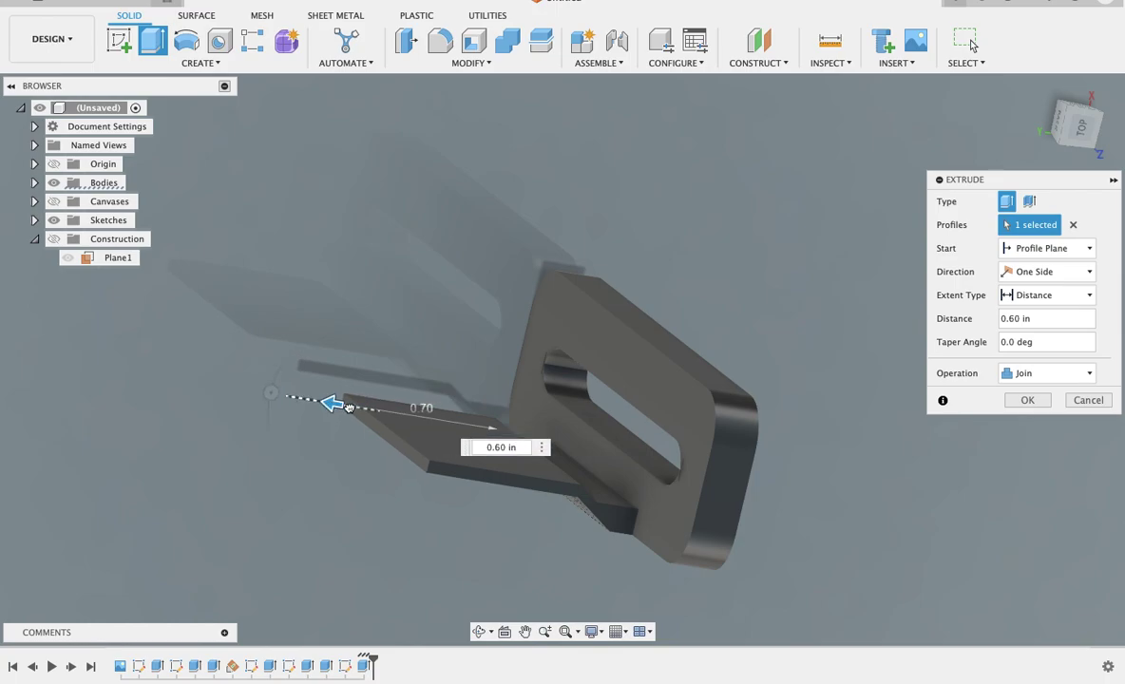
{"action": "scroll", "coordinate": [337, 408], "scroll_direction": "down", "scroll_amount": 2, "text": "shift"}
{"action": "scroll", "coordinate": [337, 409], "scroll_direction": "down", "scroll_amount": 2, "text": "shift"}
{"action": "scroll", "coordinate": [338, 409], "scroll_direction": "down", "scroll_amount": 2, "text": "shift"}
{"action": "scroll", "coordinate": [337, 410], "scroll_direction": "down", "scroll_amount": 2, "text": "shift"}
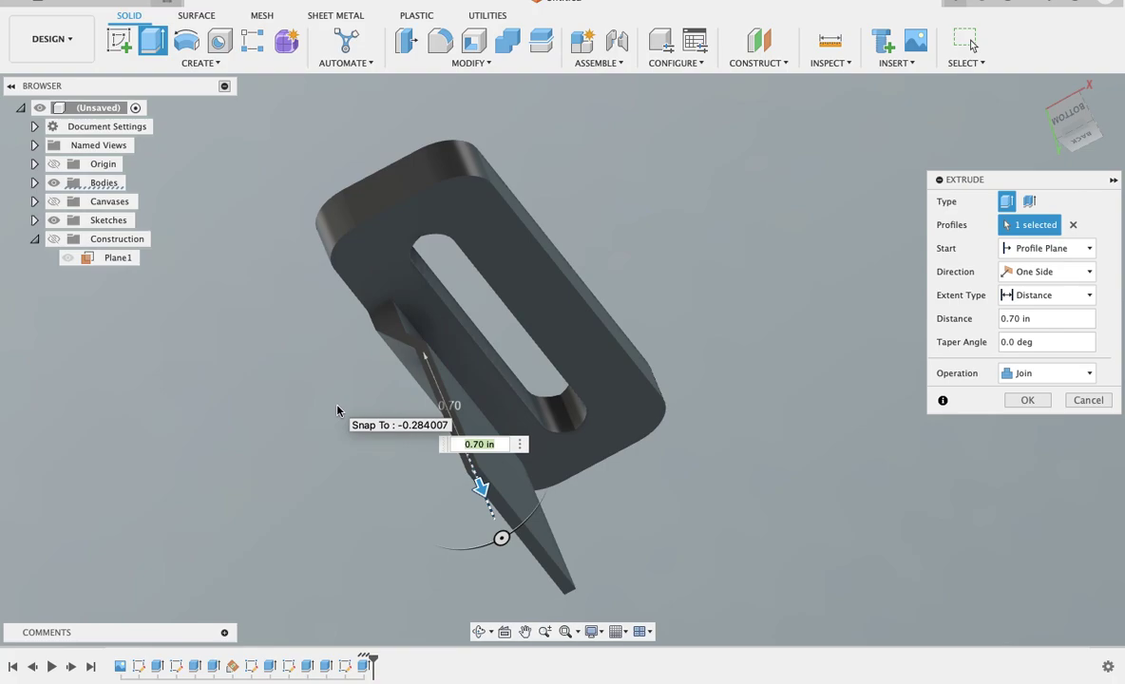
{"action": "scroll", "coordinate": [338, 411], "scroll_direction": "up", "scroll_amount": 2, "text": "shift"}
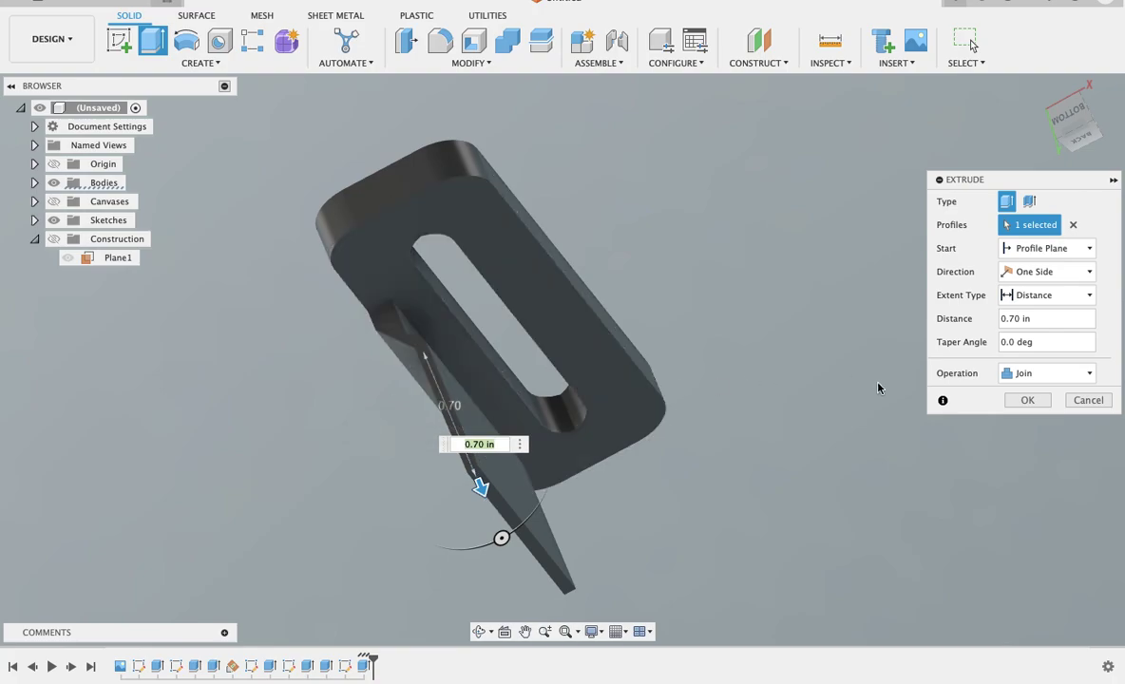
{"action": "left_click", "coordinate": [1015, 403]}
{"action": "scroll", "coordinate": [746, 332], "scroll_direction": "down", "scroll_amount": 3, "text": "shift"}
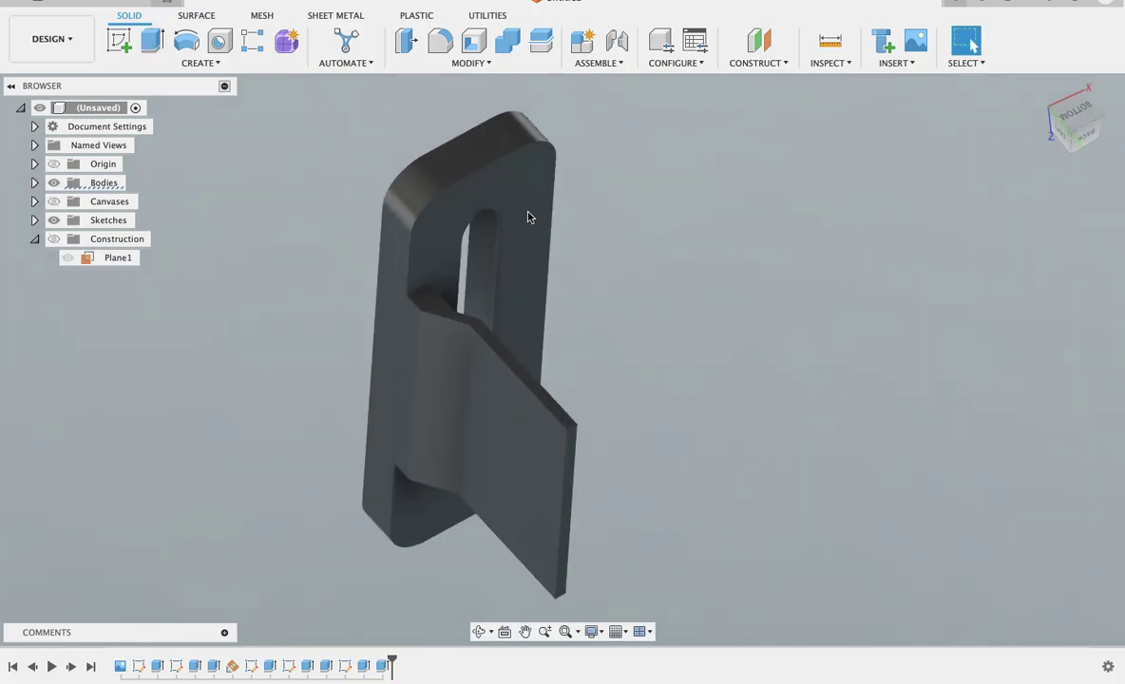
Offset the angled tab's broad flat face outward by 0.03 in using Press Pull.
{"action": "left_click", "coordinate": [443, 43]}
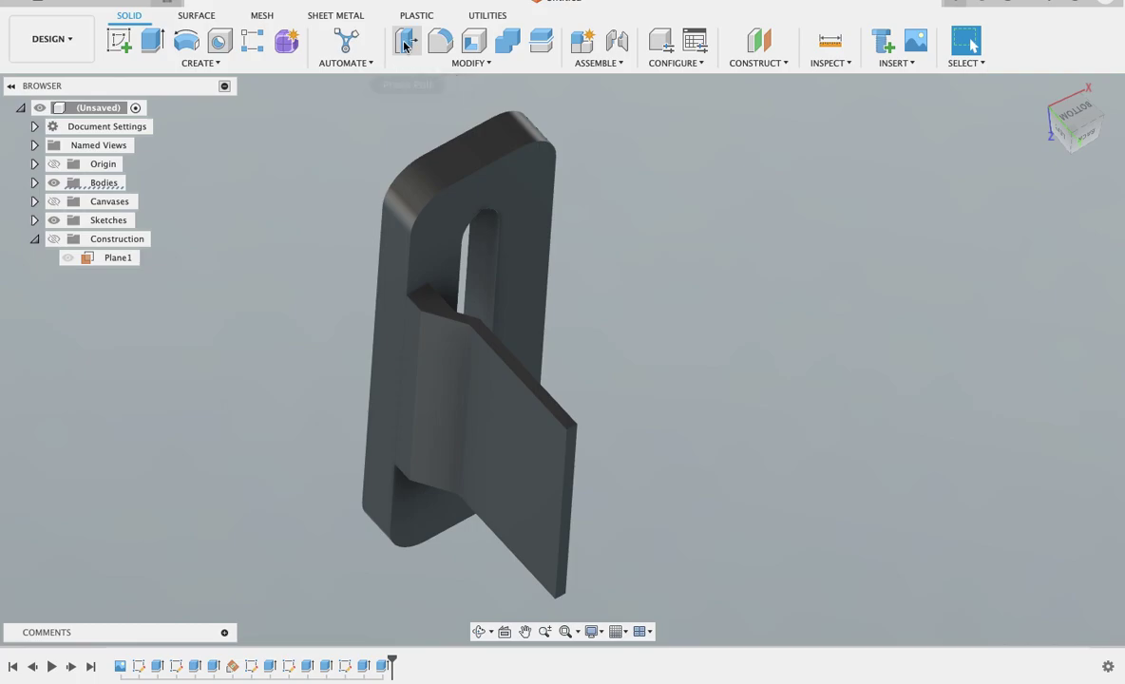
{"action": "left_click", "coordinate": [482, 392]}
{"action": "left_click_drag", "start_coordinate": [481, 392], "coordinate": [461, 400]}
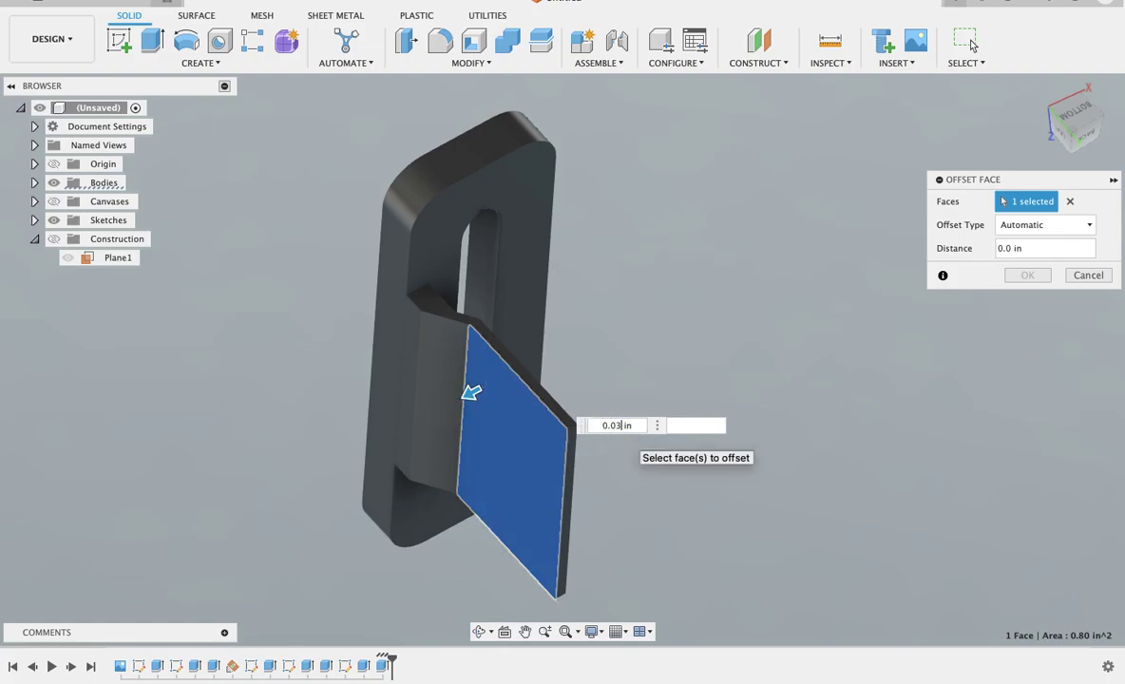
{"action": "key", "text": "Return"}
{"action": "left_click", "coordinate": [1027, 275]}
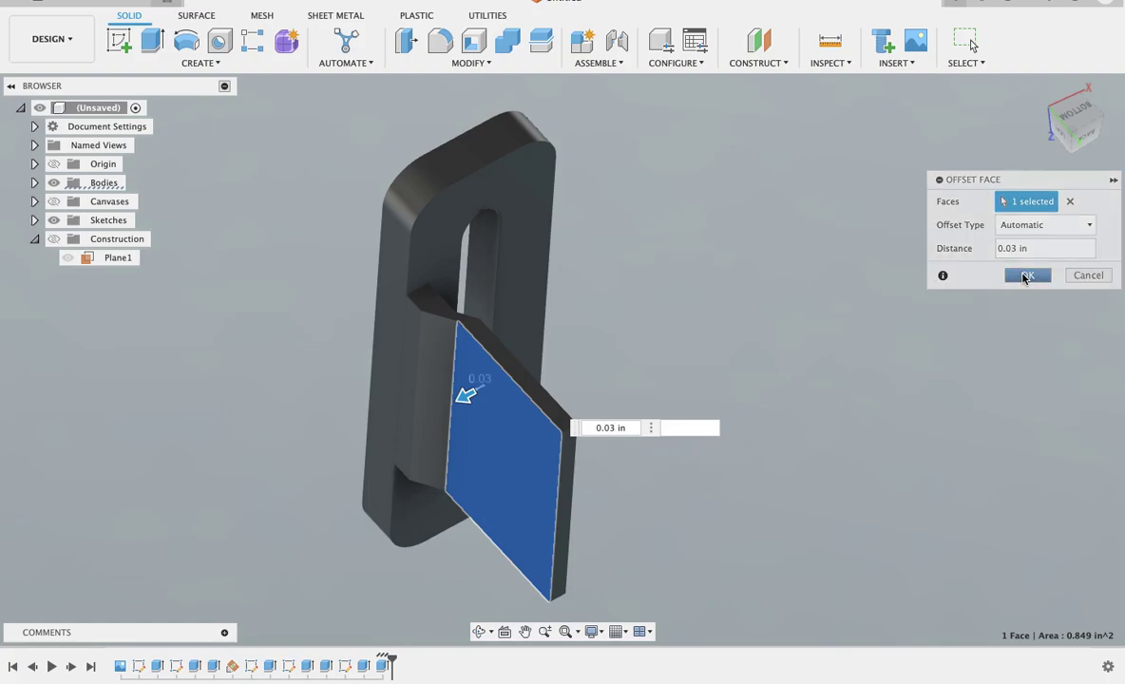
{"action": "middle_click_drag", "start_coordinate": [772, 219], "coordinate": [772, 219], "text": "shift"}
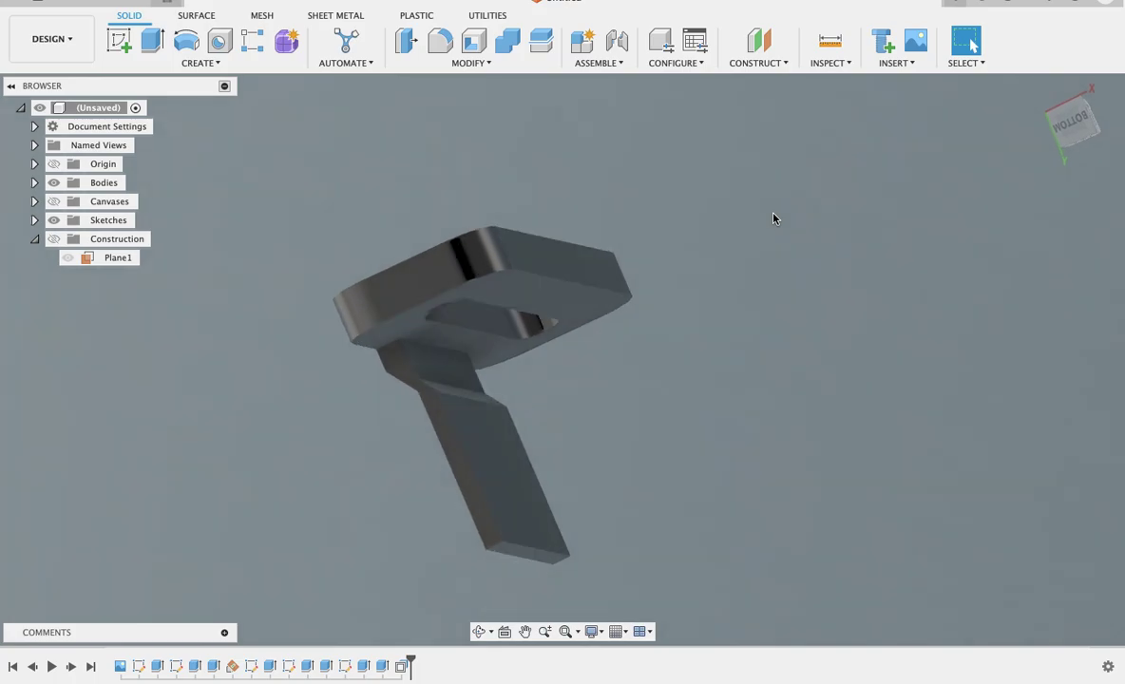
Extrude the small face at the tab-plate junction as a new body.
{"action": "left_click", "coordinate": [152, 43]}
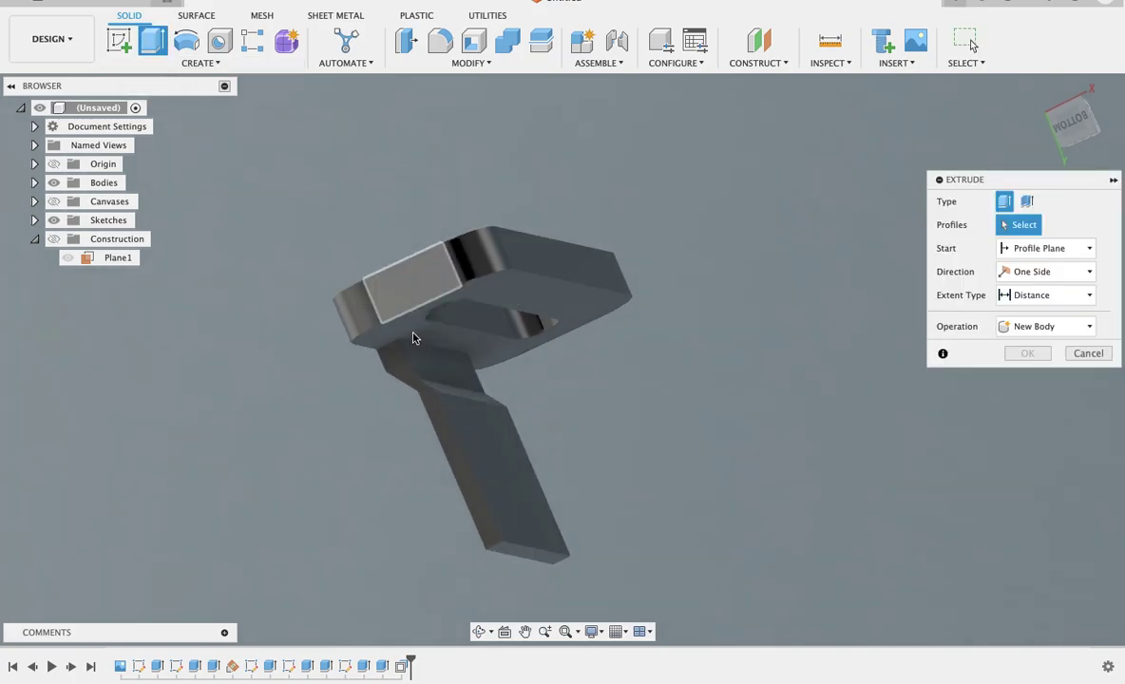
{"action": "left_click", "coordinate": [424, 364]}
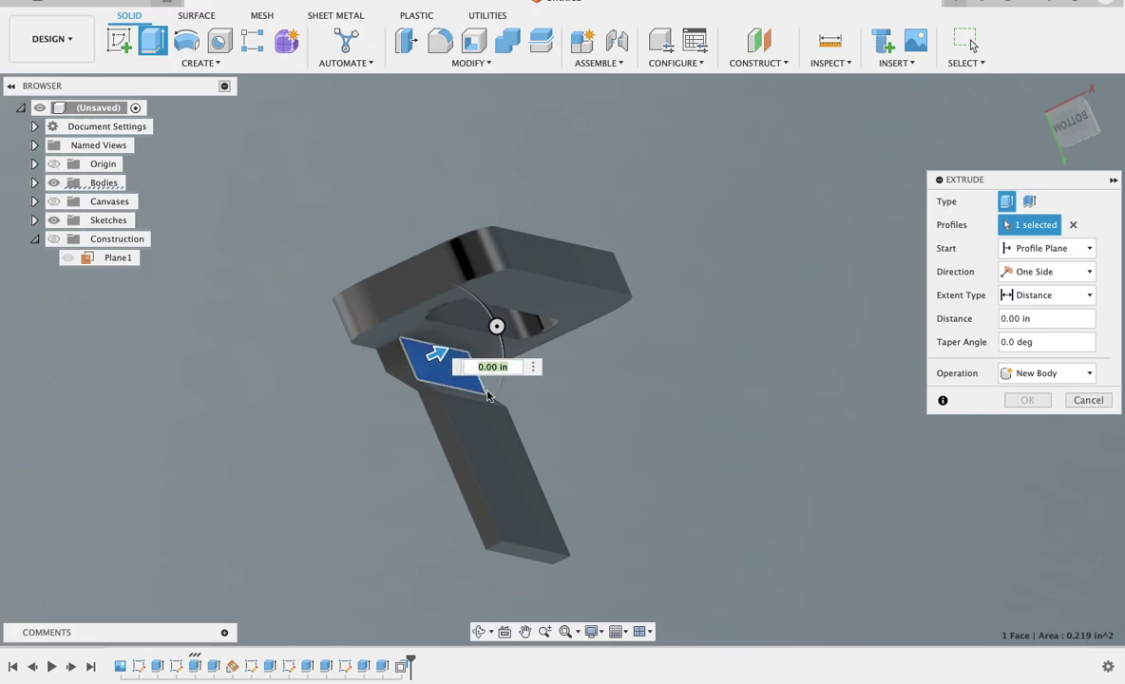
{"action": "key", "text": "BackSpace"}
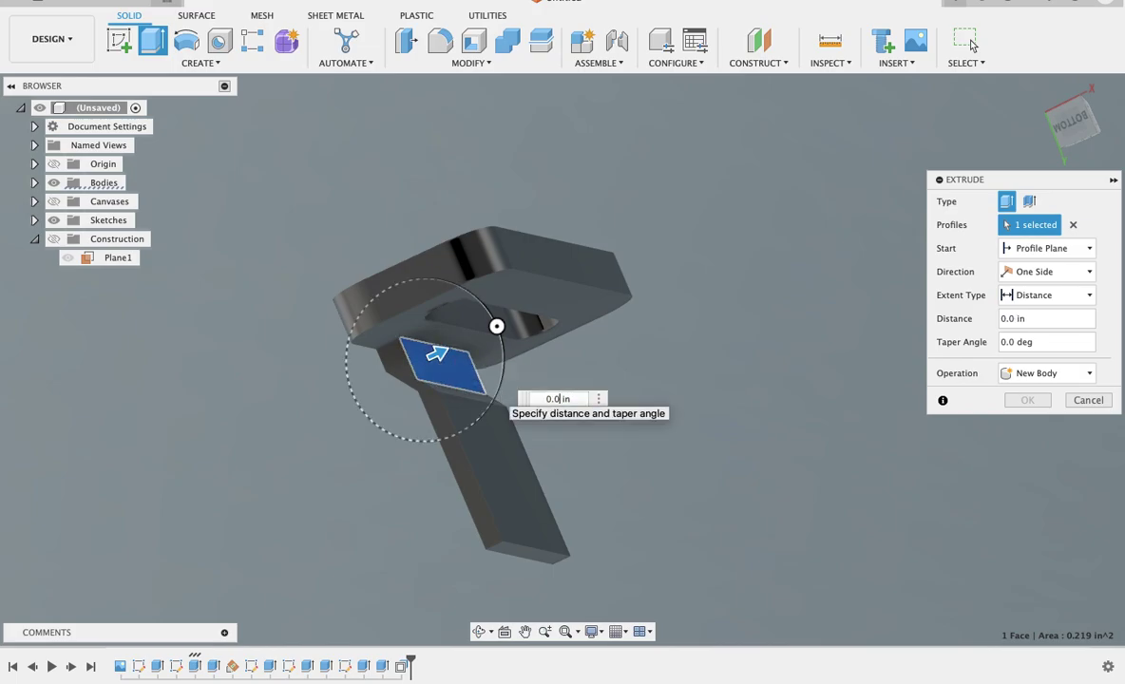
{"action": "type", "text": "3"}
{"action": "left_click", "coordinate": [969, 40]}
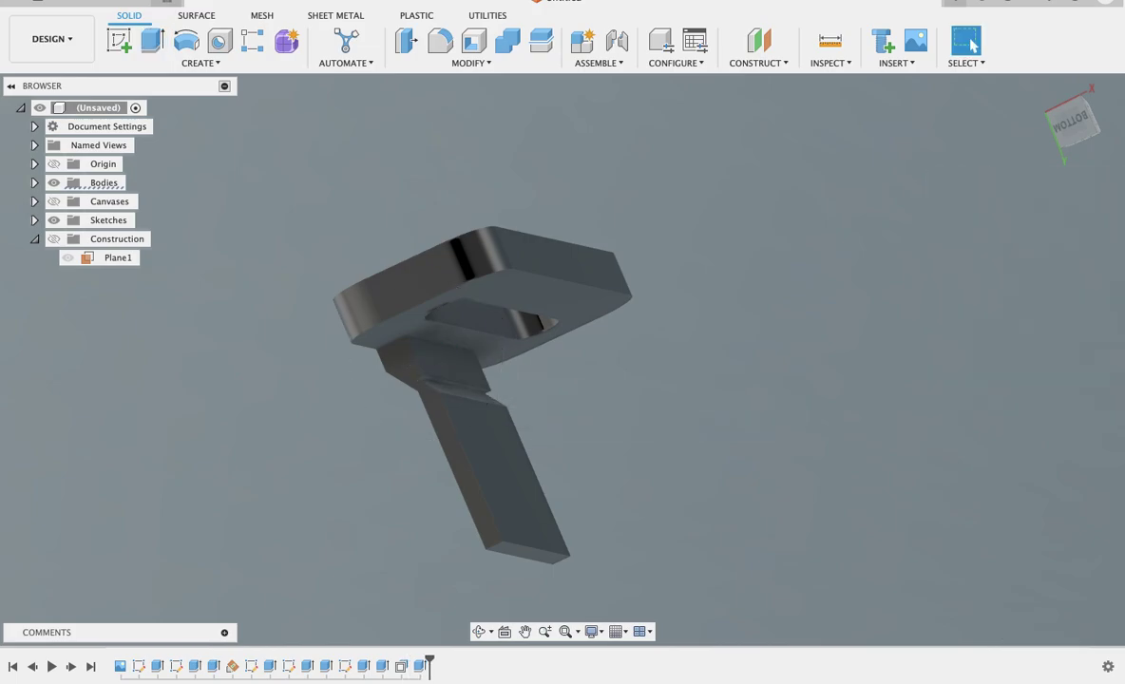
{"action": "middle_click_drag", "start_coordinate": [722, 361], "coordinate": [722, 361], "text": "shift"}
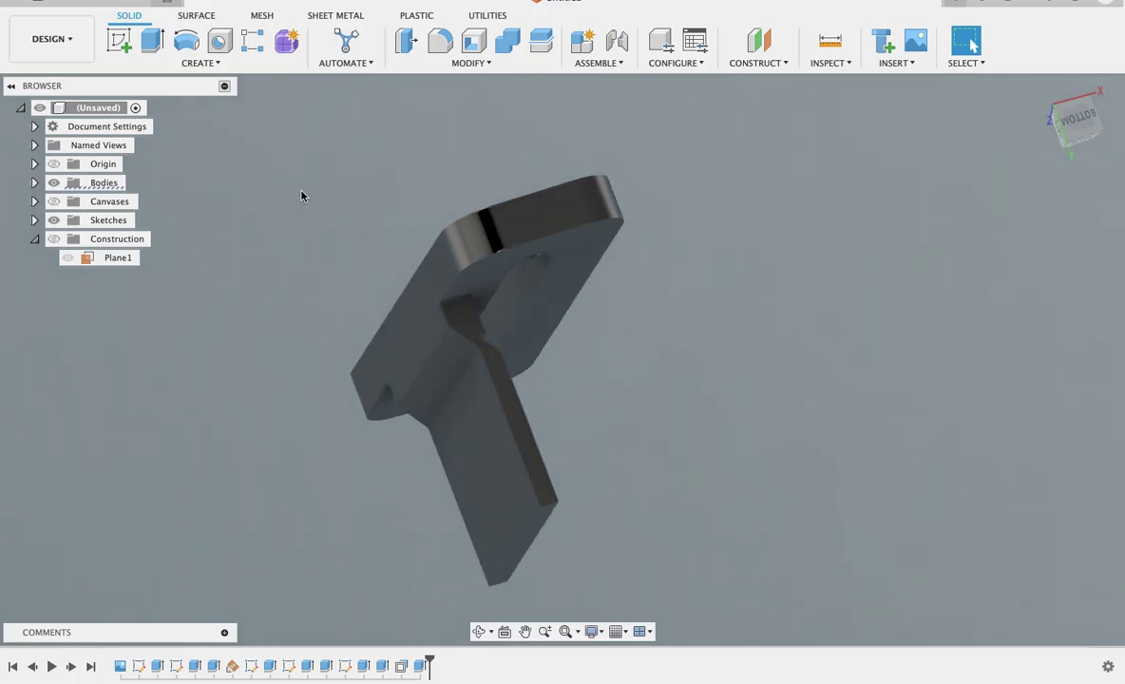
Fillet the first two bend edges with radii of 0.45 in and 0.95 in.
{"action": "left_click", "coordinate": [437, 43]}
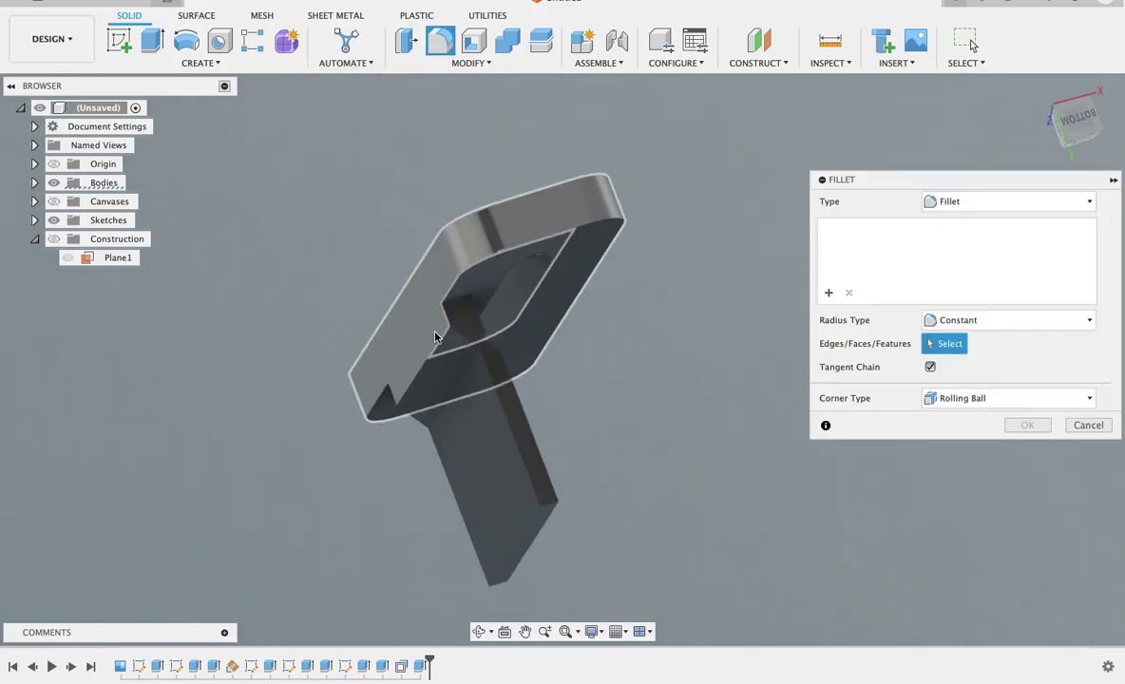
{"action": "left_click", "coordinate": [430, 346]}
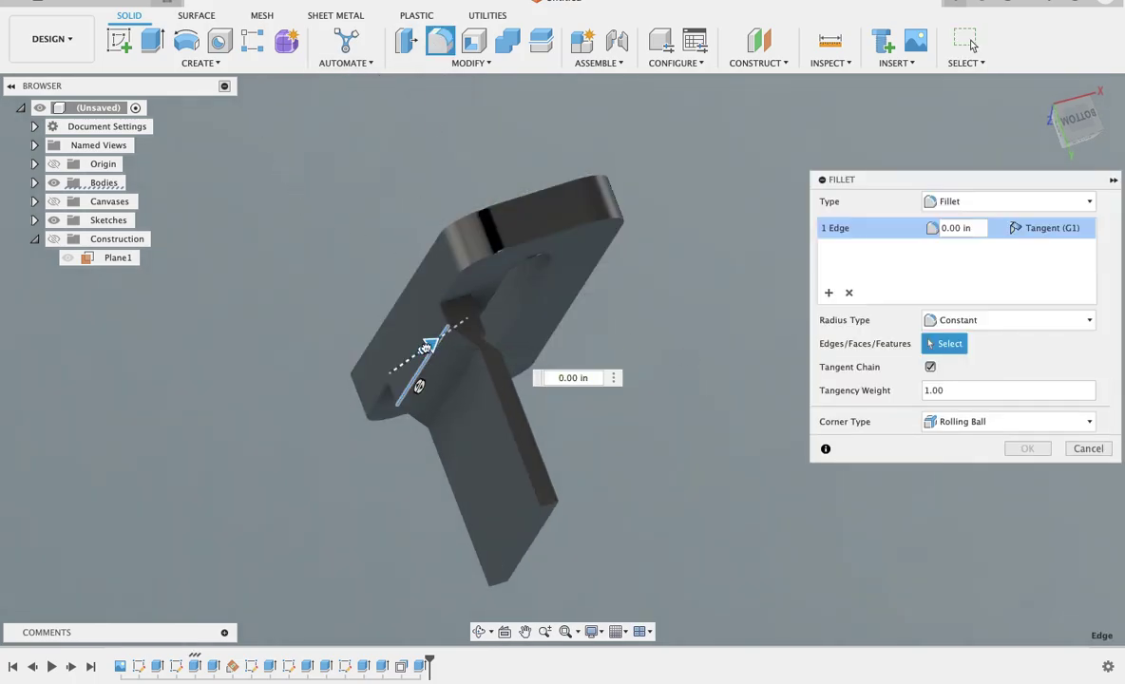
{"action": "left_click_drag", "start_coordinate": [426, 347], "coordinate": [430, 345]}
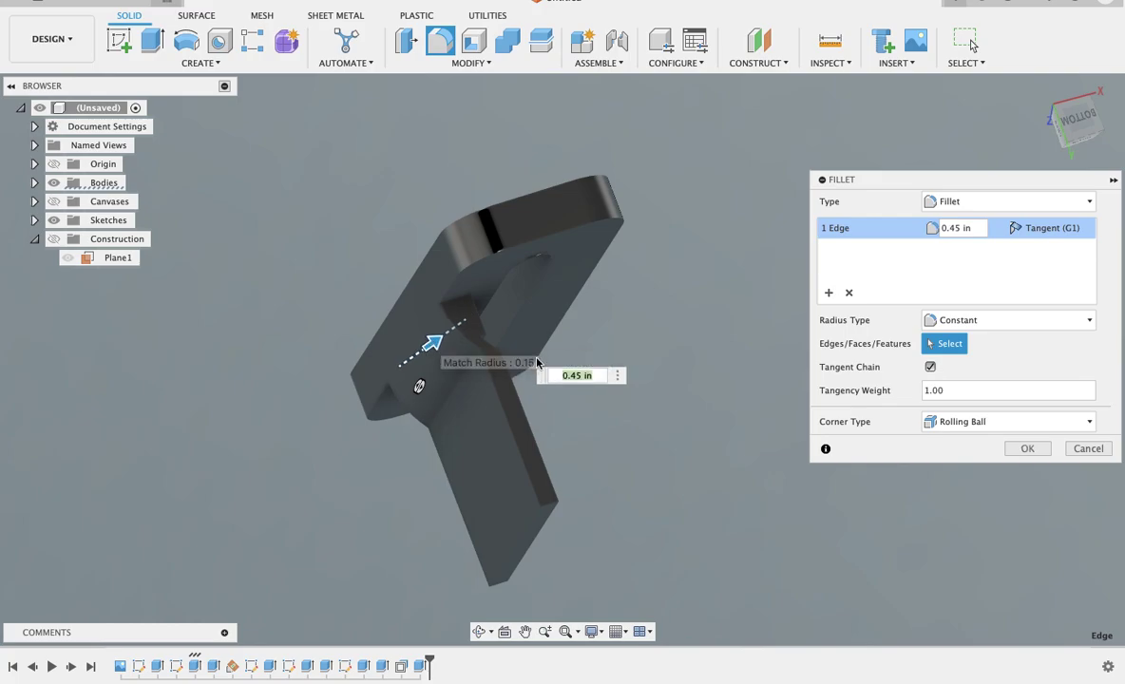
{"action": "left_click", "coordinate": [1023, 450]}
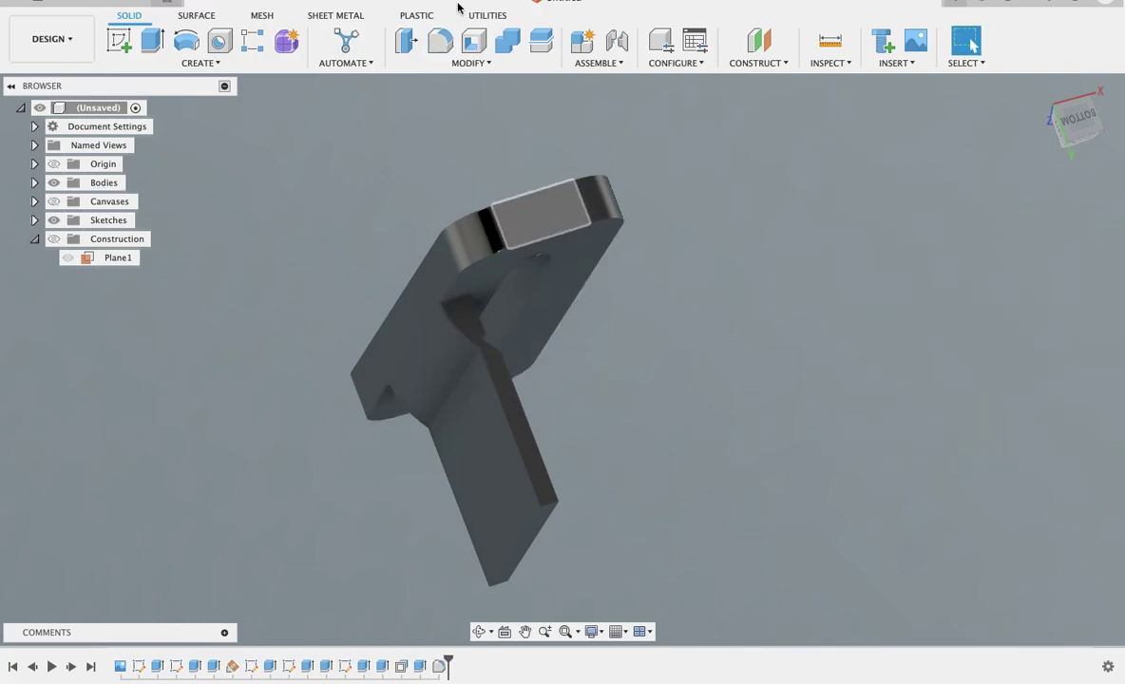
{"action": "left_click", "coordinate": [440, 40]}
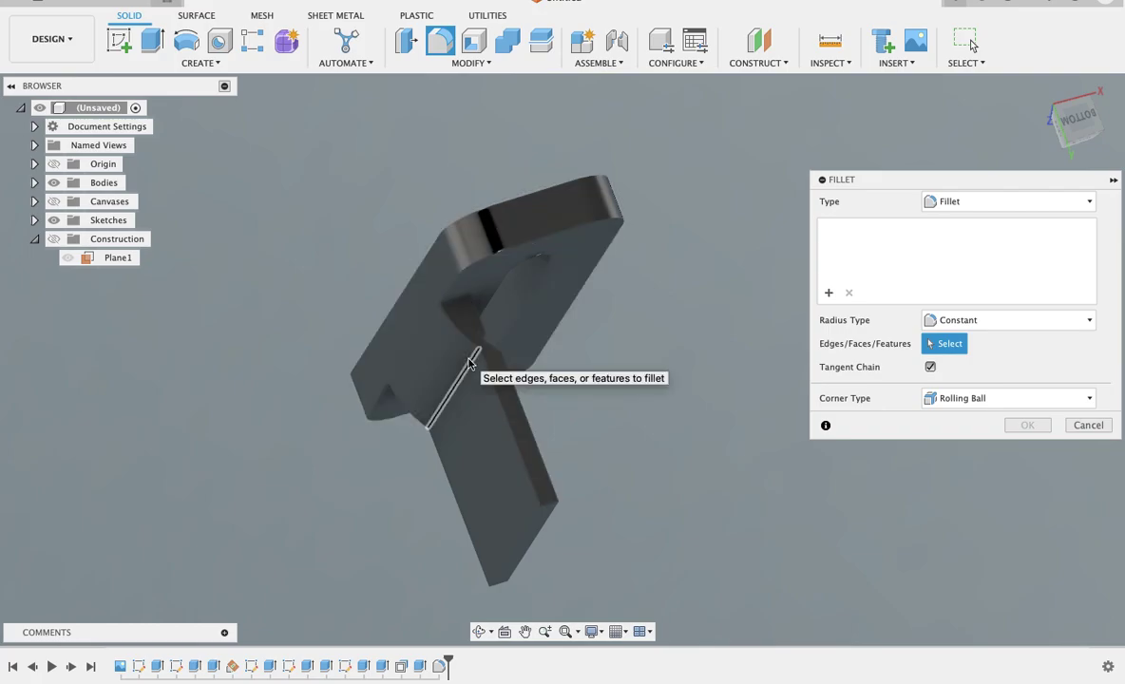
{"action": "left_click", "coordinate": [456, 384]}
{"action": "middle_click_drag", "start_coordinate": [664, 276], "coordinate": [670, 271], "text": "shift"}
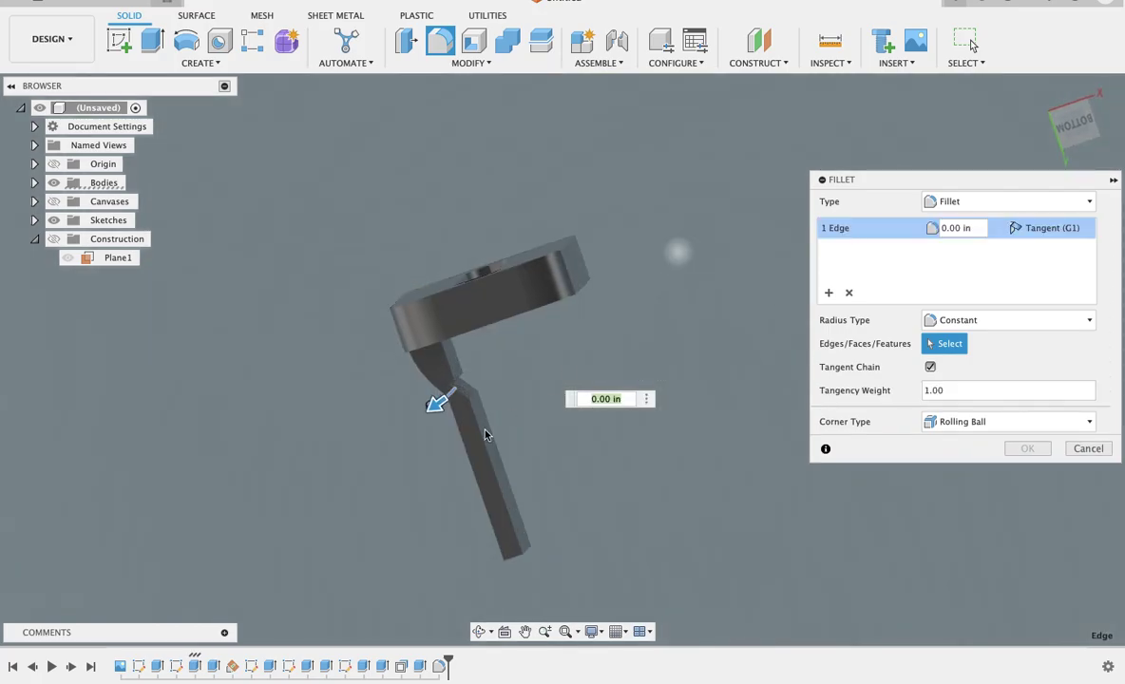
{"action": "left_click_drag", "start_coordinate": [434, 403], "coordinate": [429, 408]}
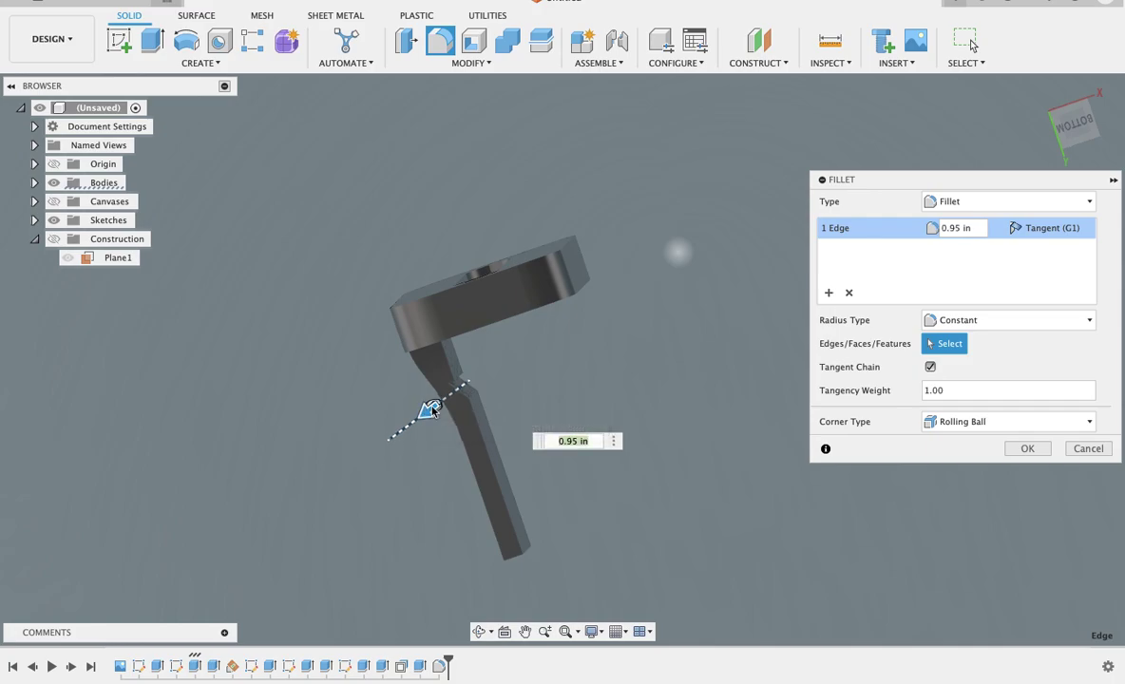
{"action": "left_click", "coordinate": [1028, 450]}
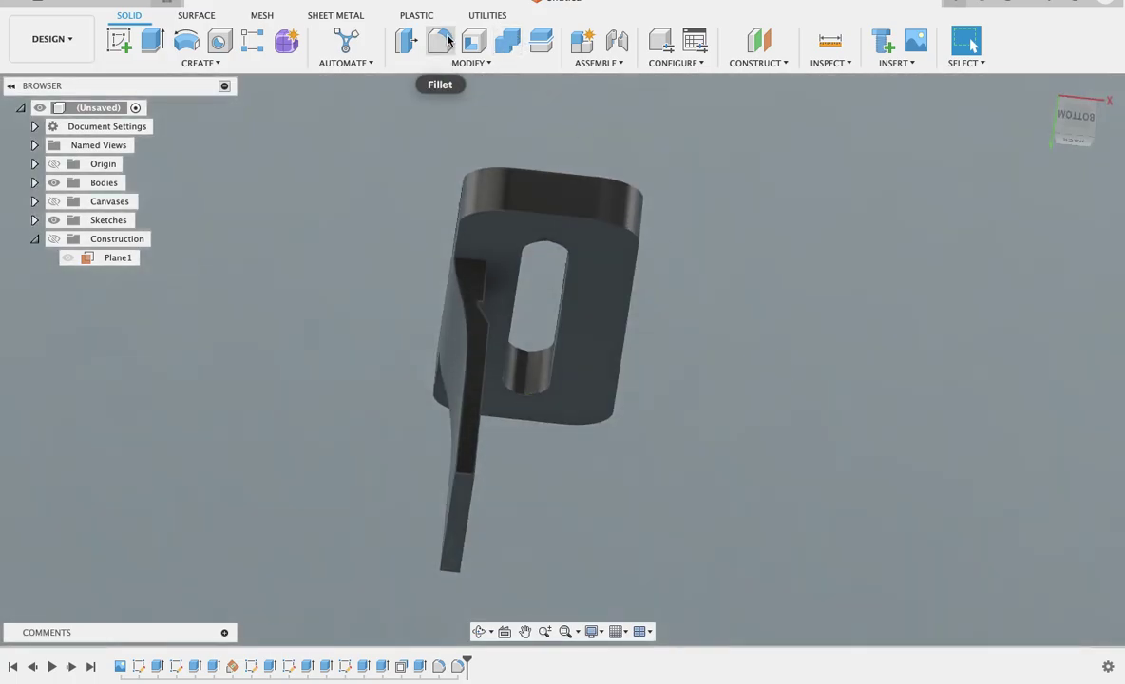
Fillet the lower bend edge where the tab meets the leg with a 0.10 in radius.
{"action": "left_click", "coordinate": [440, 40]}
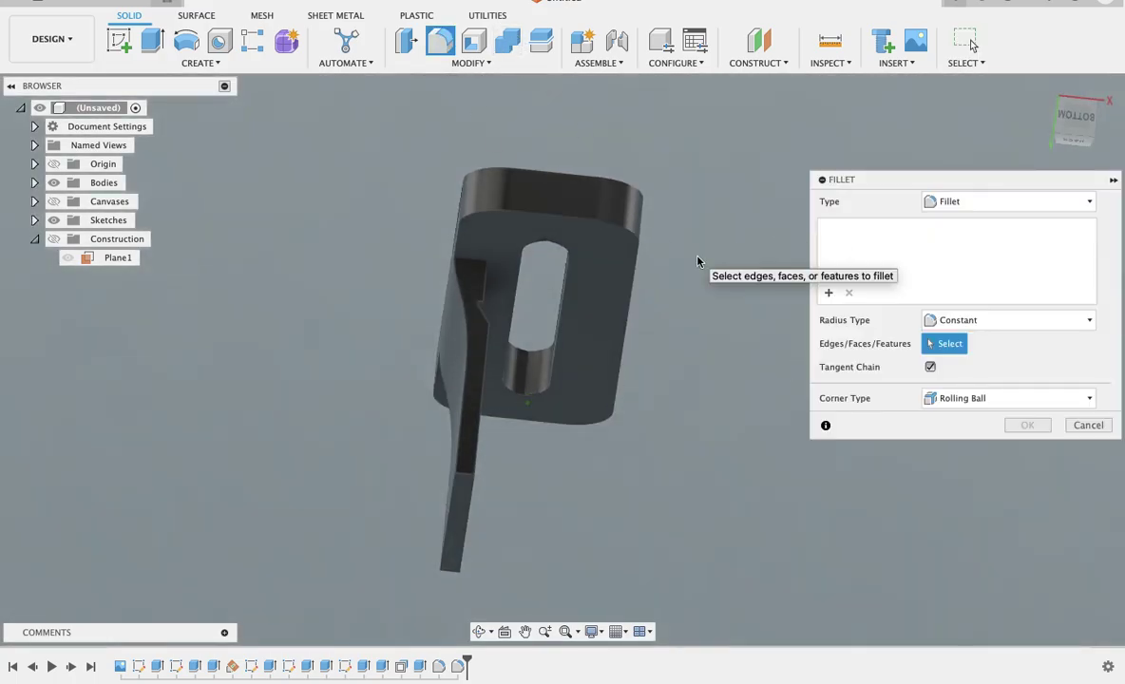
{"action": "middle_click_drag", "start_coordinate": [699, 258], "coordinate": [528, 352], "text": "shift"}
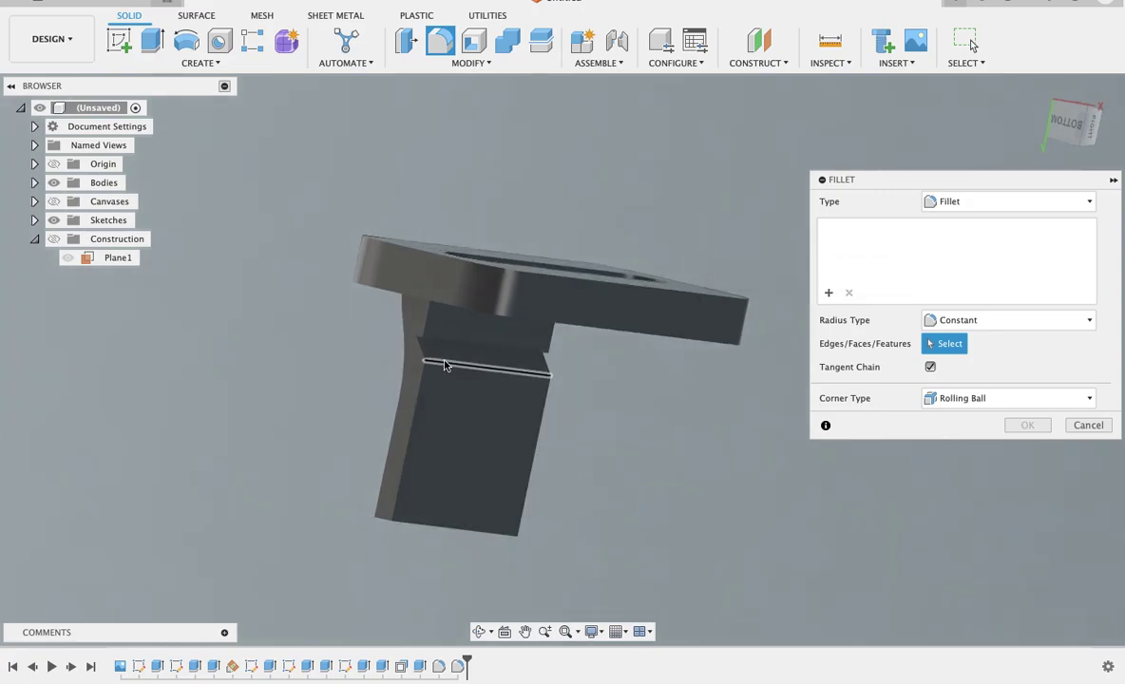
{"action": "left_click", "coordinate": [451, 366]}
{"action": "left_click_drag", "start_coordinate": [455, 369], "coordinate": [440, 361]}
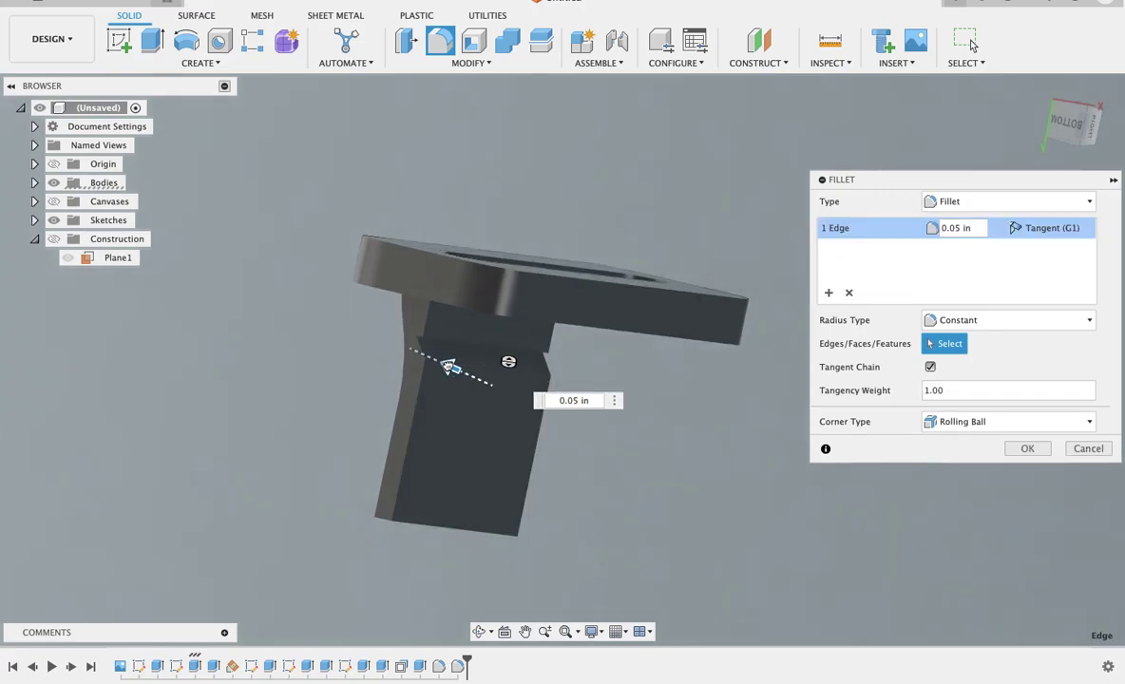
{"action": "left_click", "coordinate": [1027, 449]}
{"action": "middle_click_drag", "start_coordinate": [722, 409], "coordinate": [731, 344], "text": "shift"}
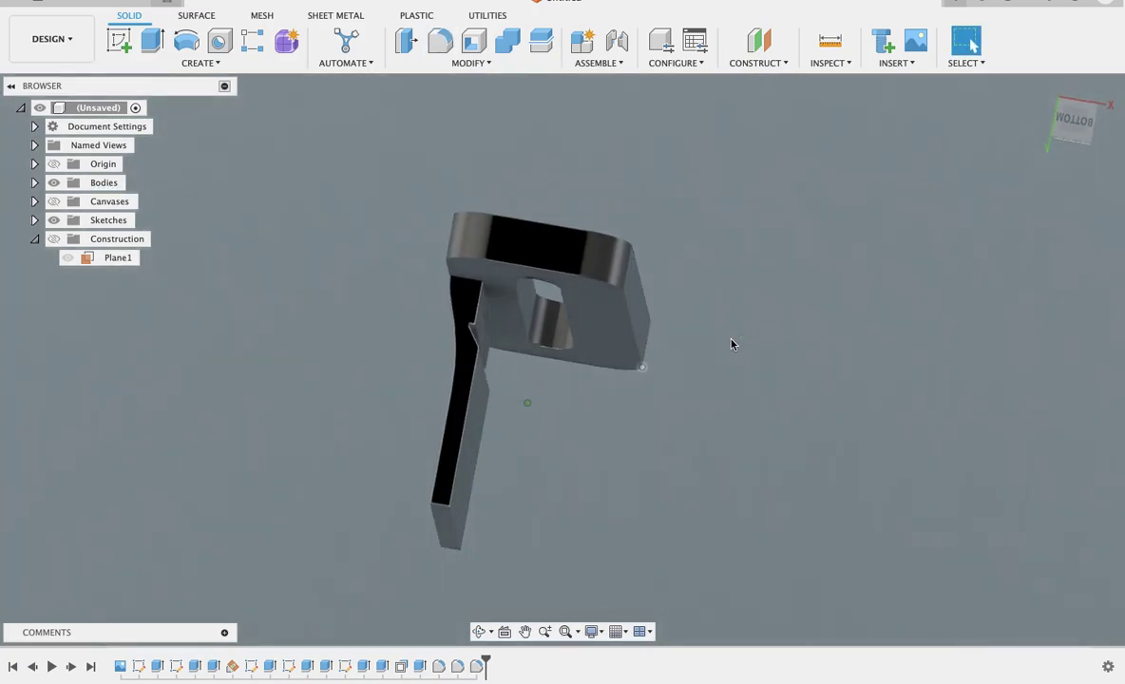
Round the first bend edge with a 0.15 in fillet.
{"action": "left_click", "coordinate": [439, 46]}
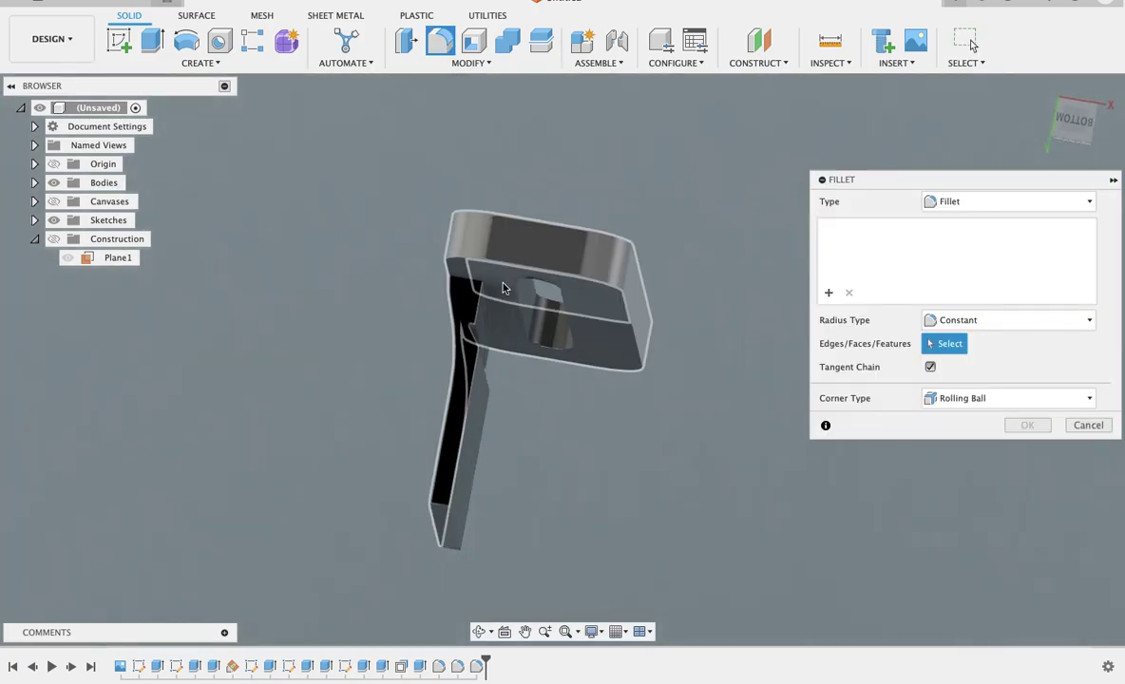
{"action": "left_click", "coordinate": [477, 335]}
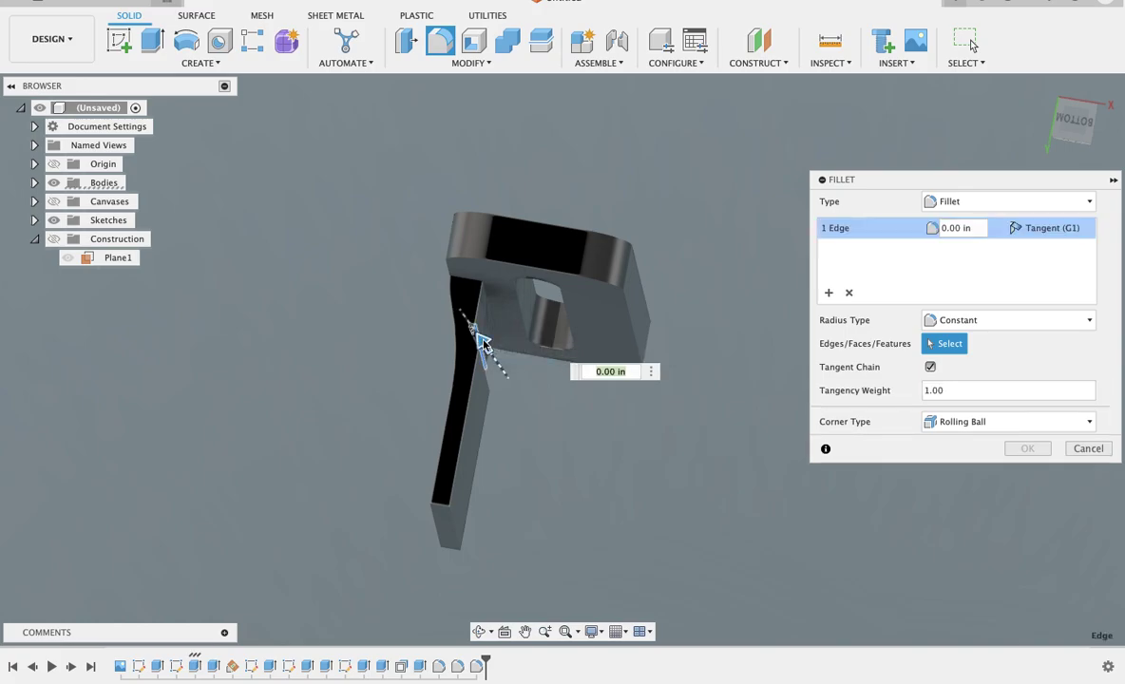
{"action": "left_click_drag", "start_coordinate": [480, 337], "coordinate": [475, 329]}
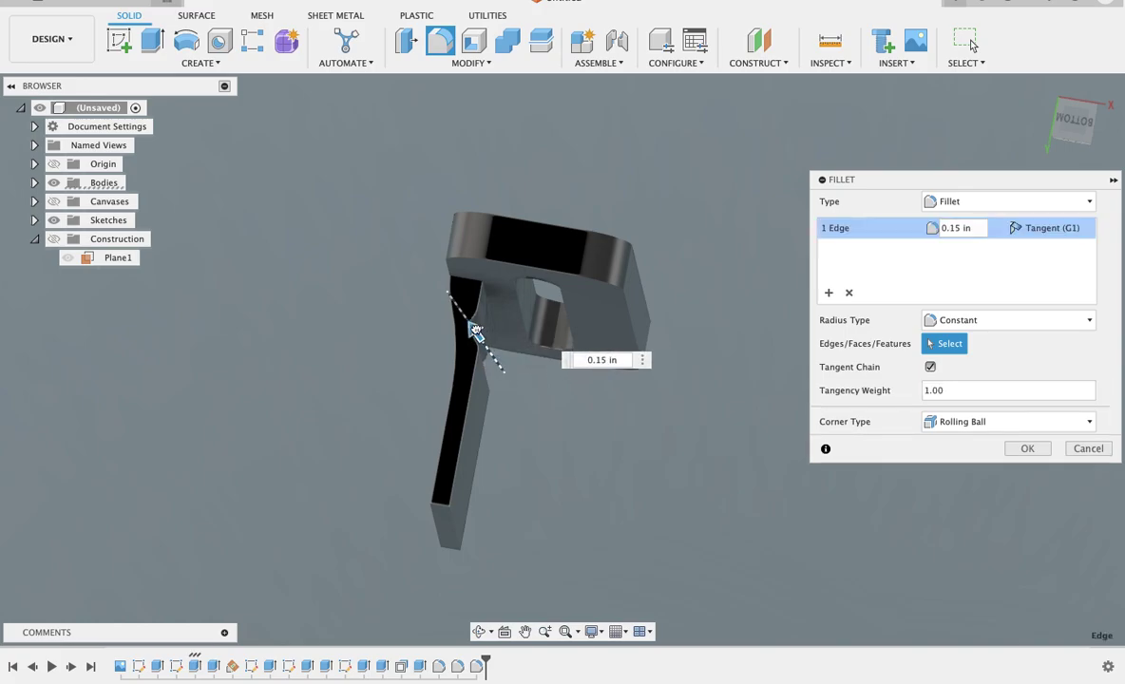
{"action": "scroll", "coordinate": [656, 210], "scroll_direction": "down", "scroll_amount": 5, "text": "shift"}
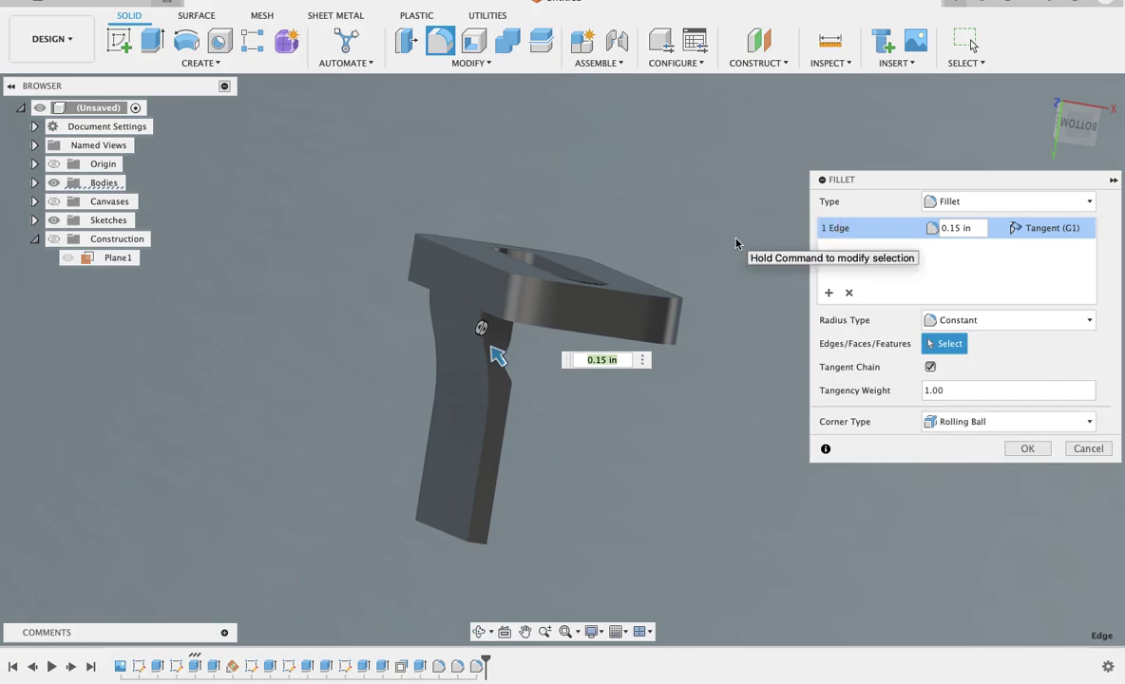
{"action": "left_click", "coordinate": [1027, 448]}
{"action": "scroll", "coordinate": [1013, 453], "scroll_direction": "down", "scroll_amount": 3, "text": "shift"}
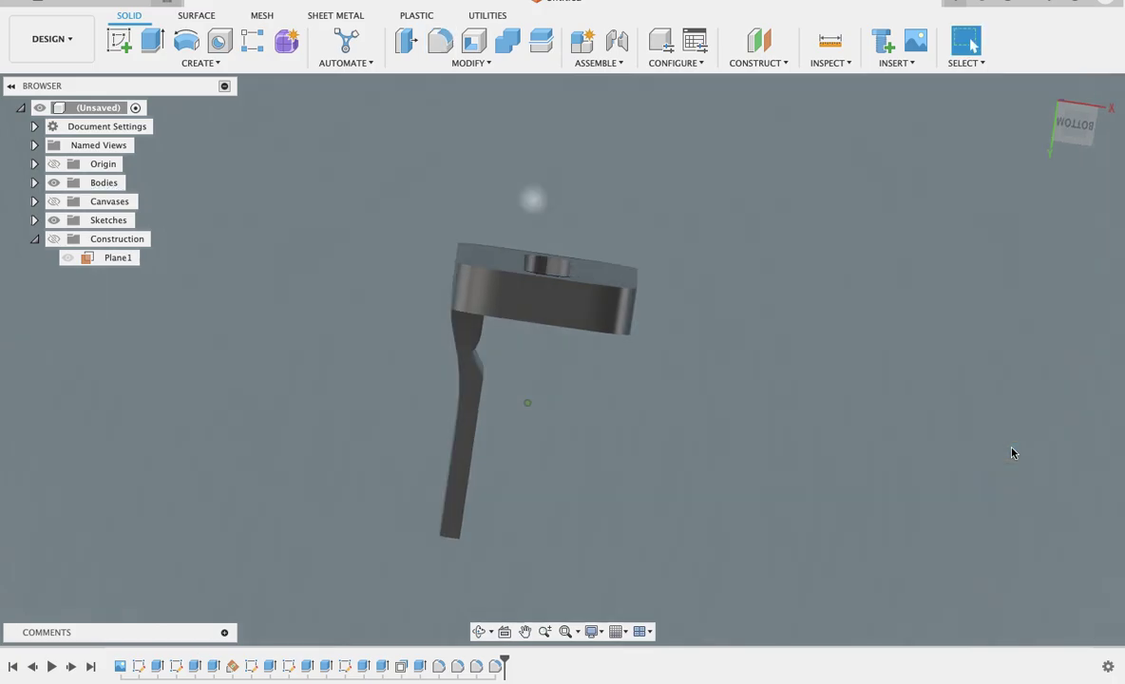
{"action": "scroll", "coordinate": [1013, 454], "scroll_direction": "down", "scroll_amount": 3, "text": "shift"}
{"action": "scroll", "coordinate": [1013, 453], "scroll_direction": "down", "scroll_amount": 3, "text": "shift"}
{"action": "scroll", "coordinate": [1013, 453], "scroll_direction": "down", "scroll_amount": 3, "text": "shift"}
{"action": "scroll", "coordinate": [1013, 453], "scroll_direction": "down", "scroll_amount": 2, "text": "shift"}
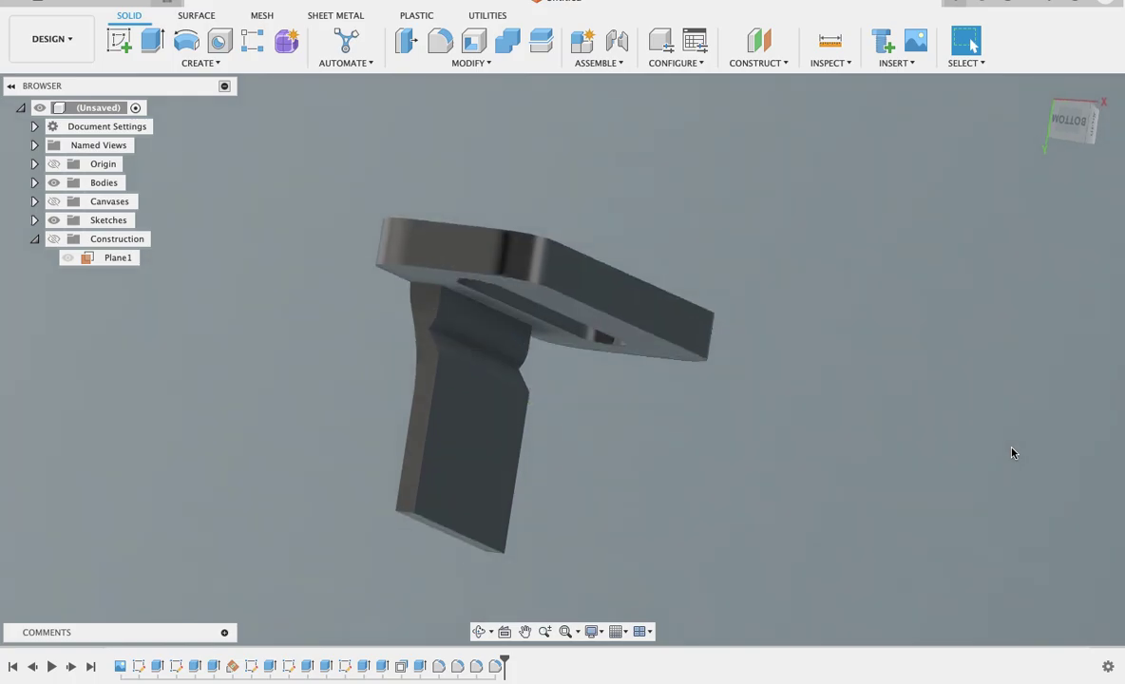
Fillet the two remaining bend edges, then show the reference drawing canvas.
{"action": "left_click", "coordinate": [437, 38]}
{"action": "left_click", "coordinate": [472, 368]}
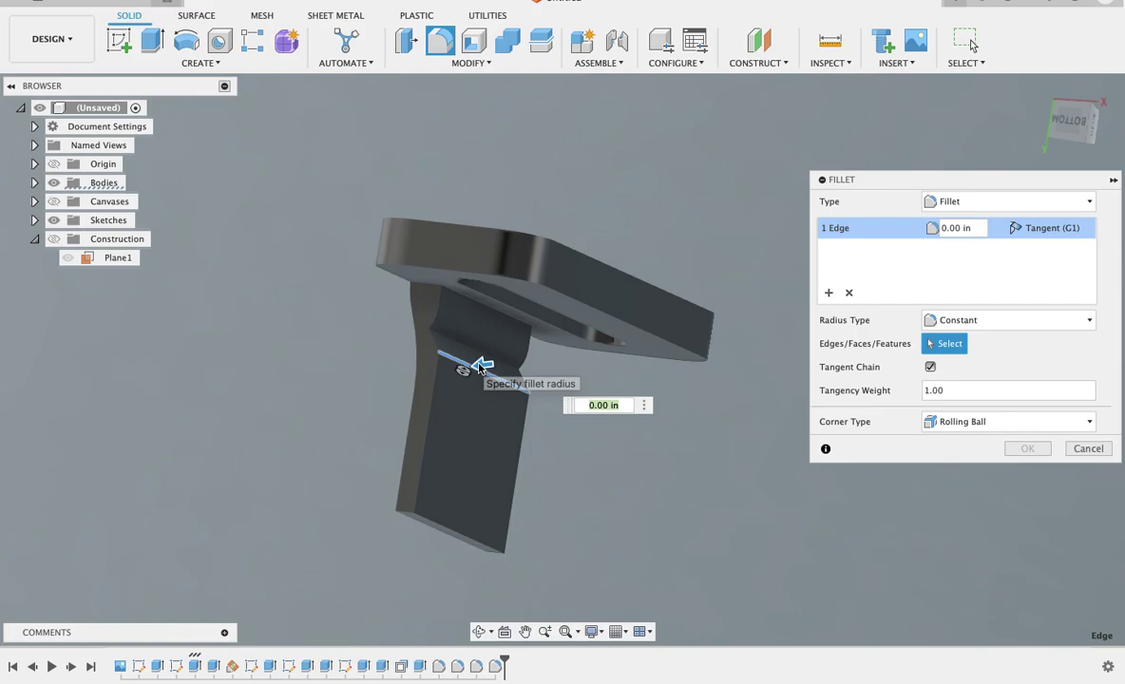
{"action": "left_click_drag", "start_coordinate": [482, 364], "coordinate": [443, 370]}
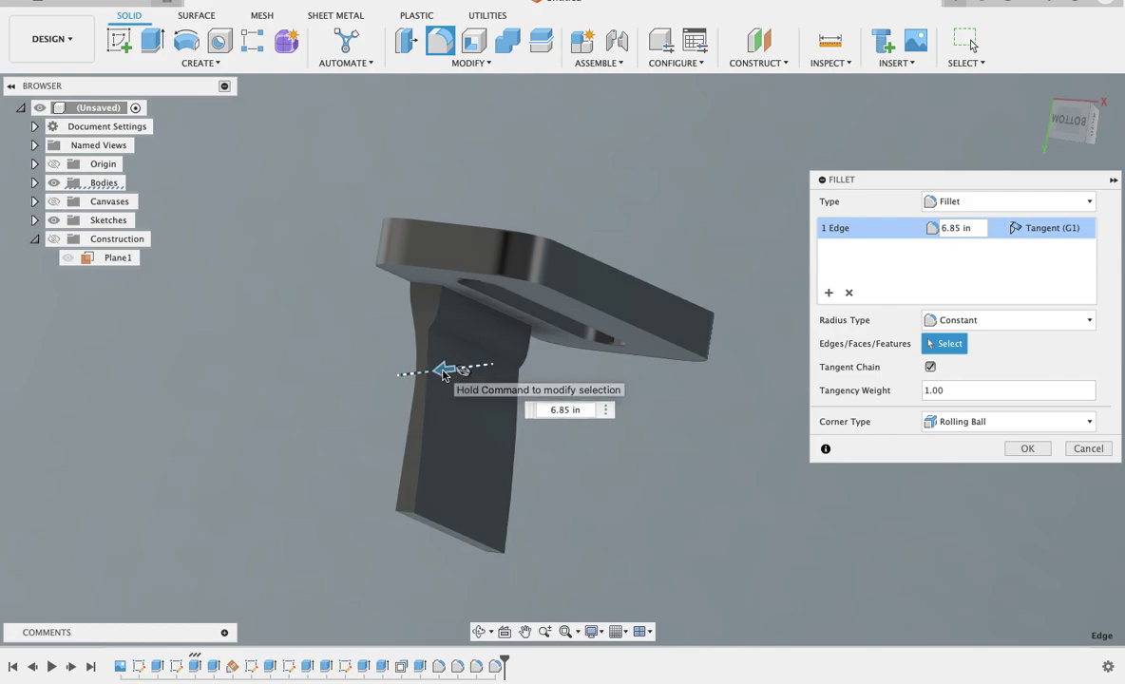
{"action": "left_click", "coordinate": [1026, 449]}
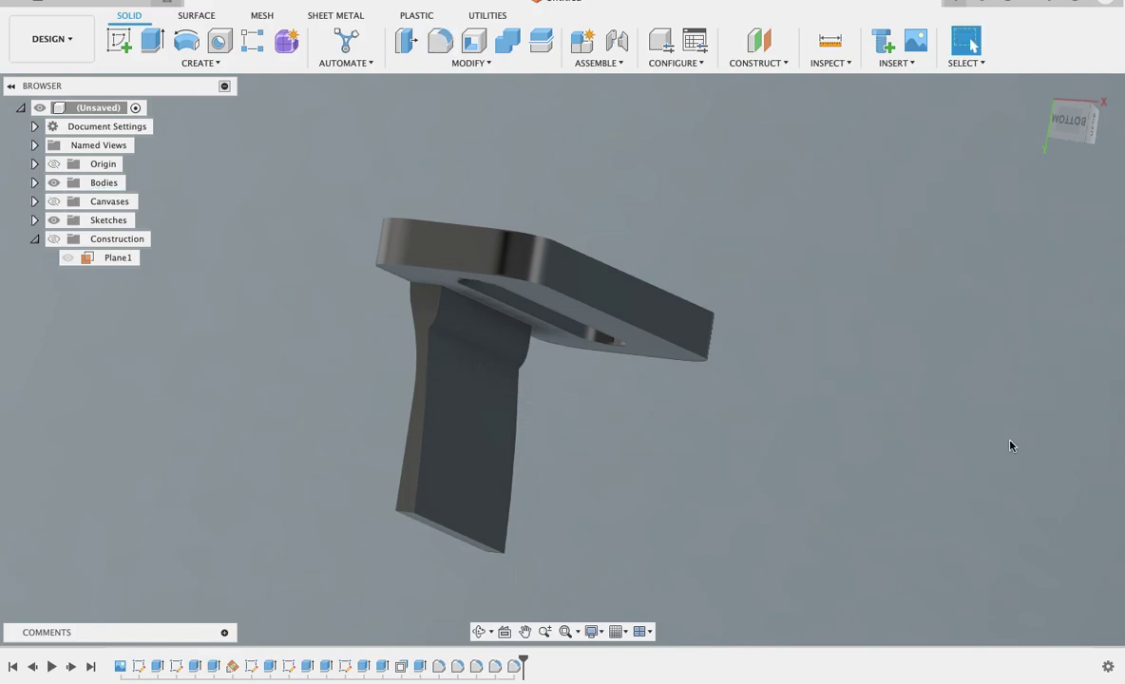
{"action": "left_click", "coordinate": [439, 40]}
{"action": "left_click", "coordinate": [448, 341]}
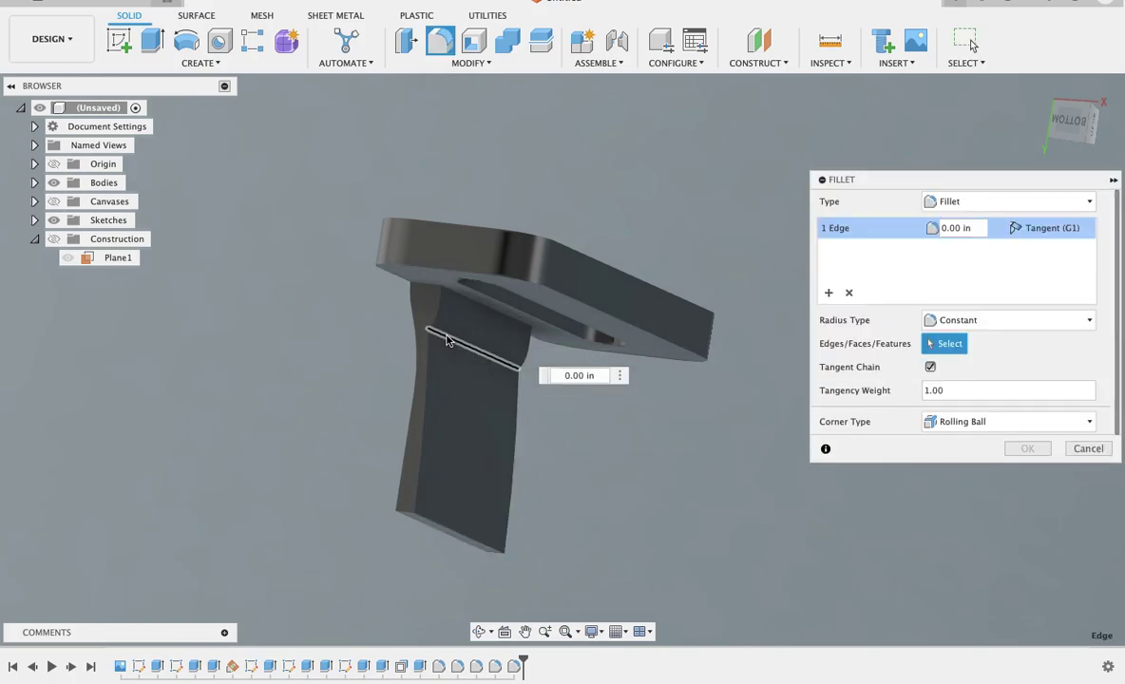
{"action": "left_click_drag", "start_coordinate": [461, 343], "coordinate": [472, 346]}
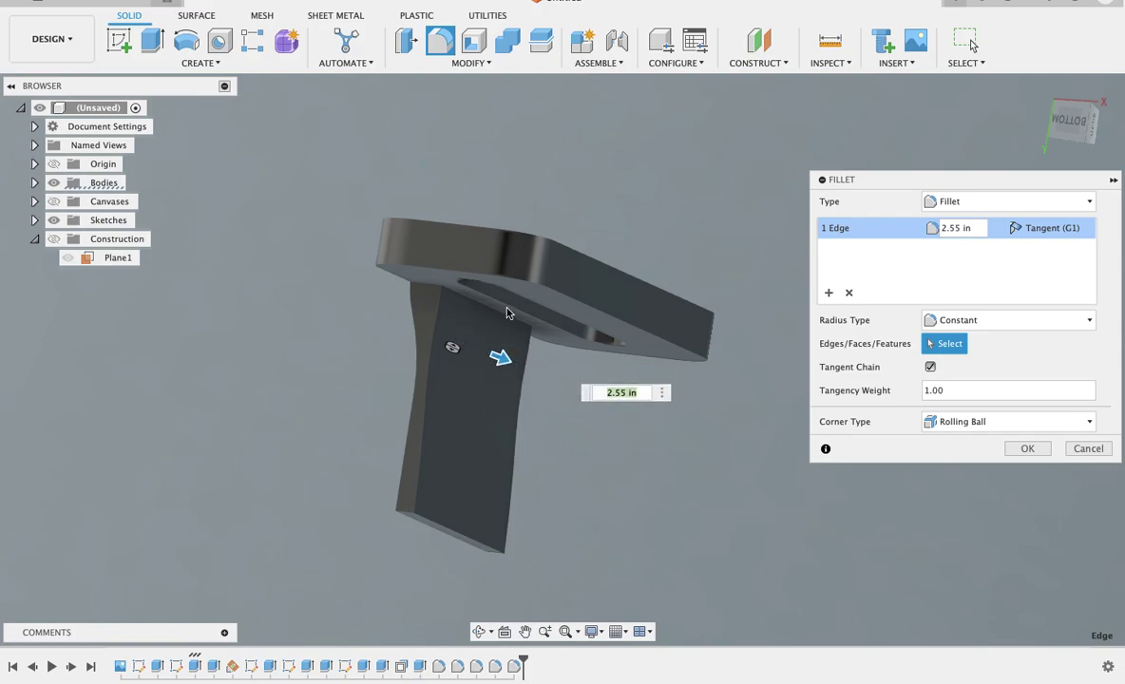
{"action": "left_click", "coordinate": [1026, 450]}
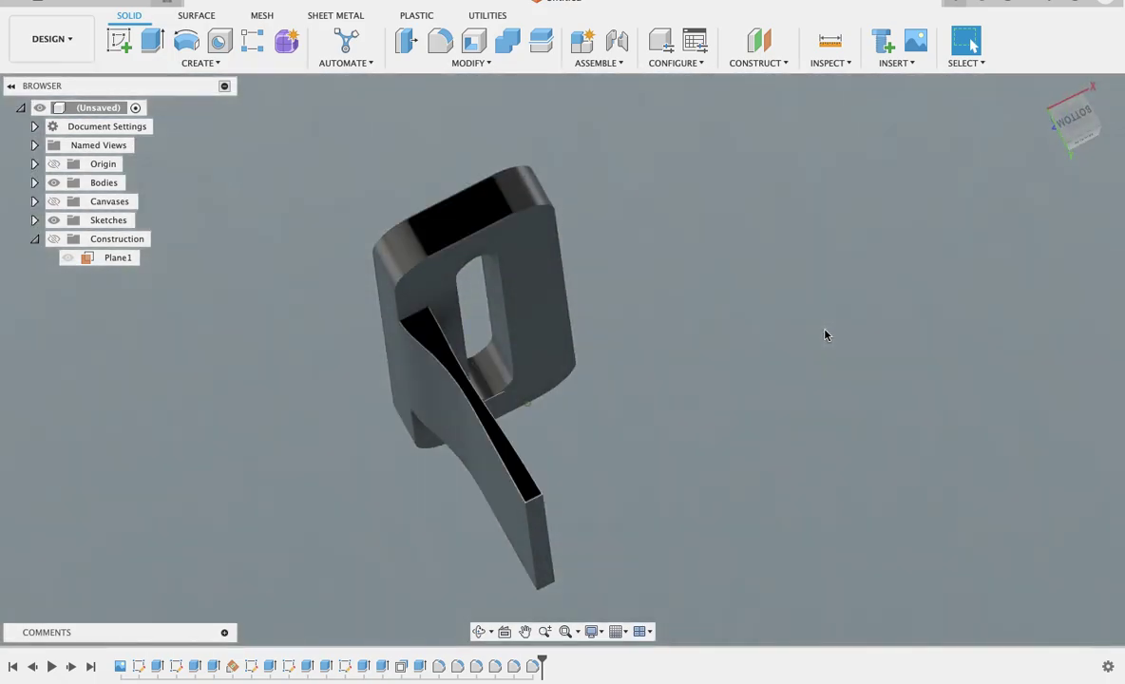
{"action": "middle_click_drag", "start_coordinate": [824, 334], "coordinate": [825, 335], "text": "shift"}
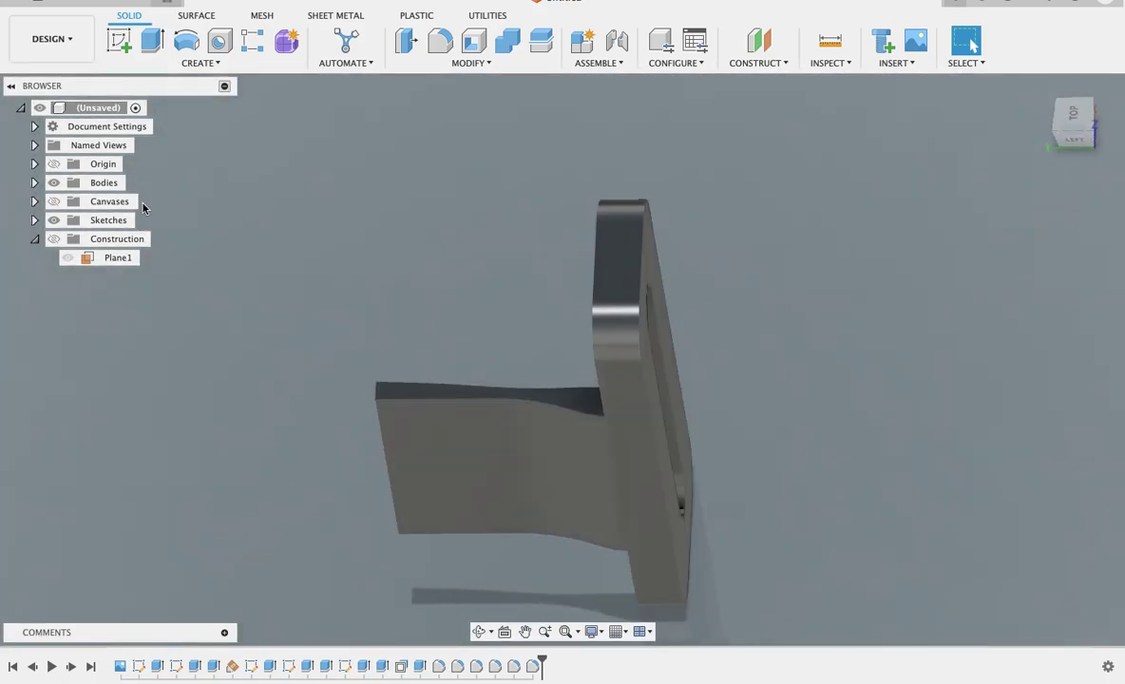
{"action": "left_click", "coordinate": [55, 202]}
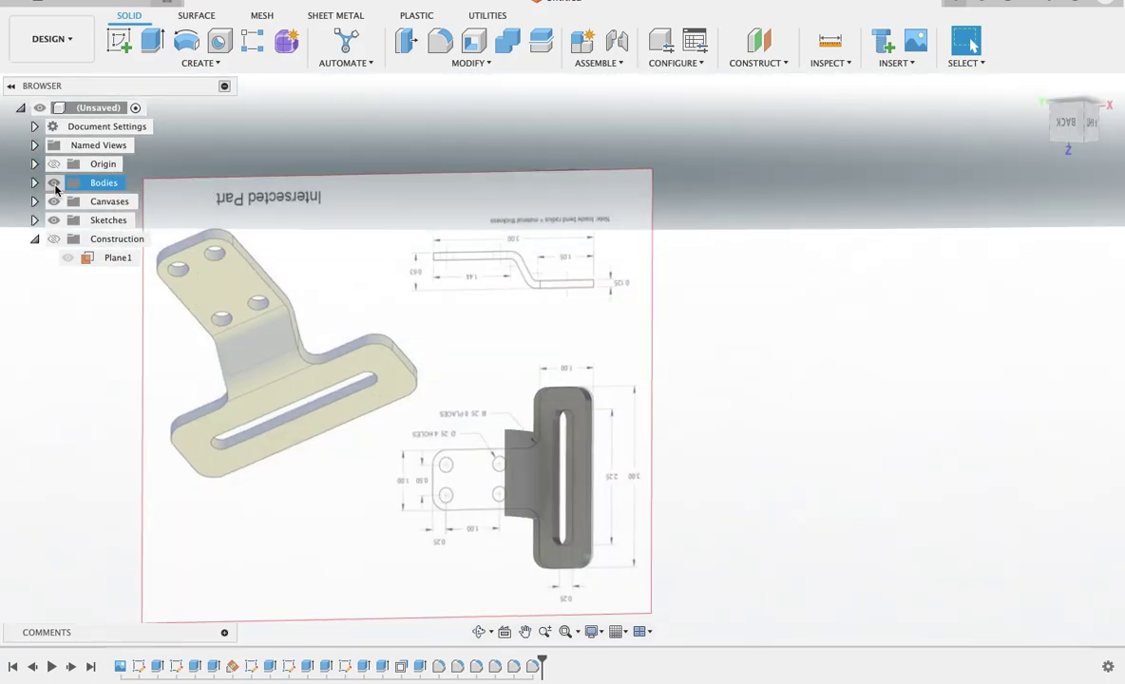
Hide the reference canvas, face the LEFT view and start a new sketch.
{"action": "left_click", "coordinate": [55, 202]}
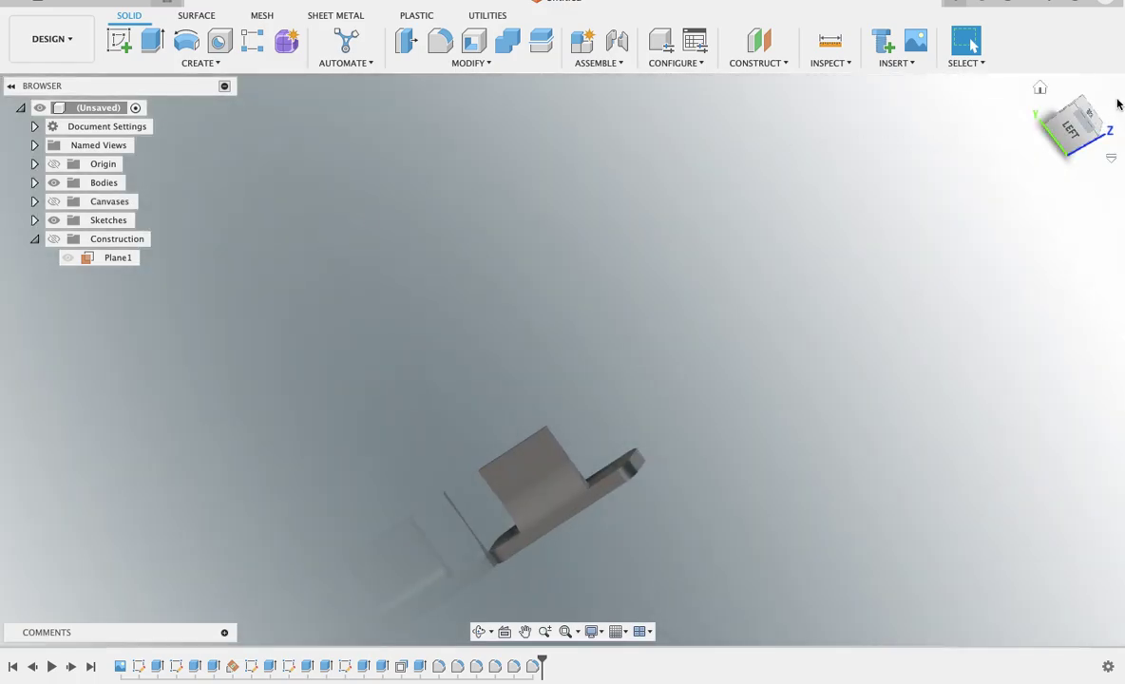
{"action": "left_click", "coordinate": [1071, 139]}
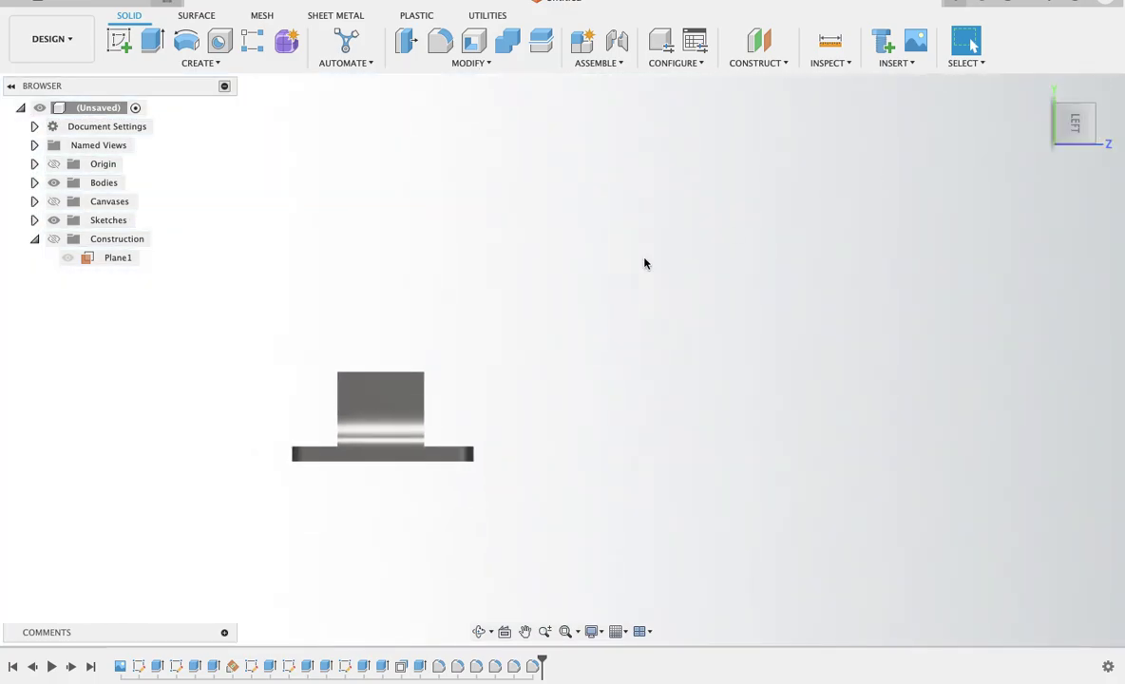
{"action": "left_click", "coordinate": [119, 40]}
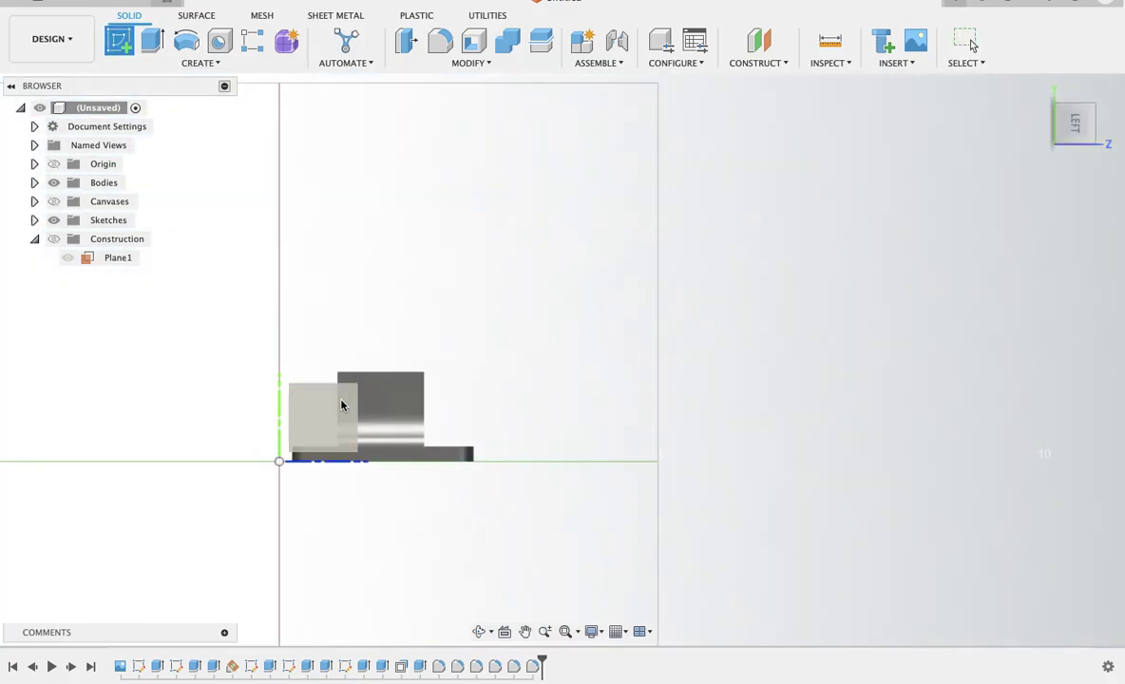
Sketch a small two-point rectangle on the side plane atop the bracket's upright, then finish the sketch.
{"action": "middle_click_drag", "start_coordinate": [341, 402], "coordinate": [345, 407], "text": "shift"}
{"action": "left_click", "coordinate": [345, 406]}
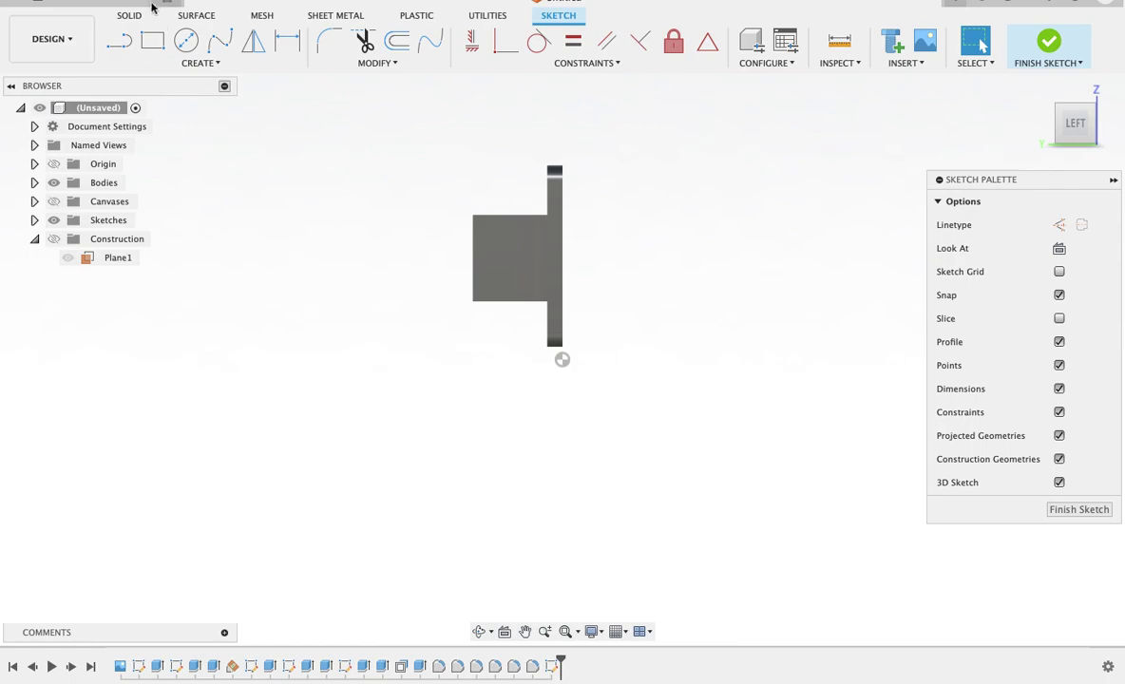
{"action": "left_click", "coordinate": [153, 42]}
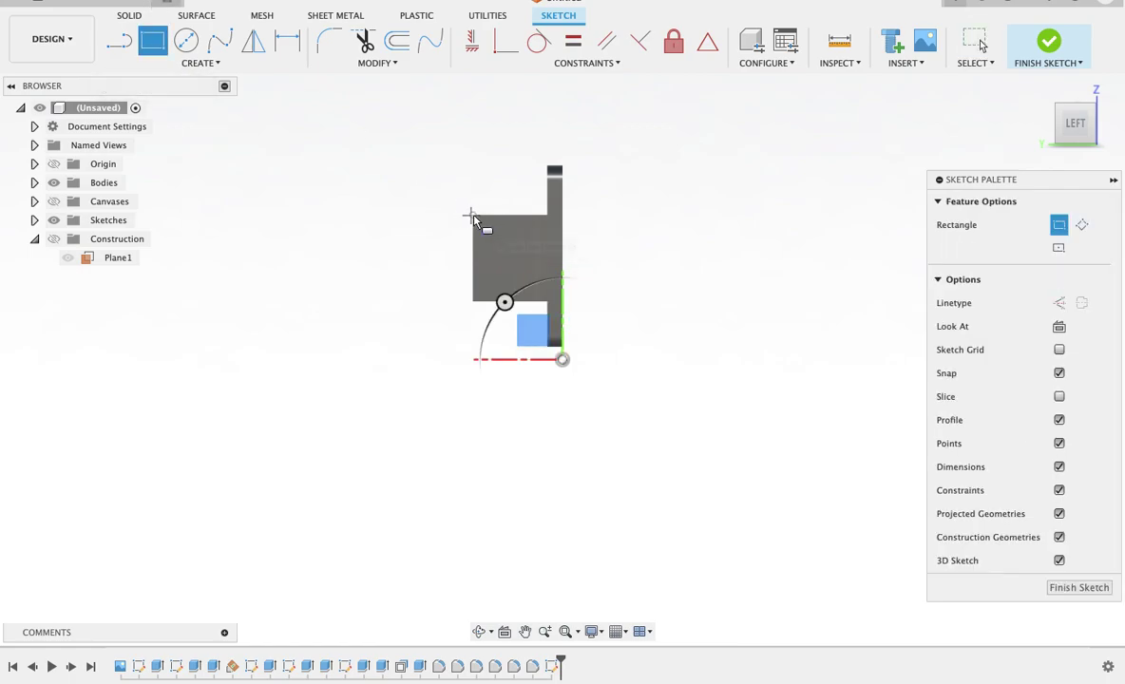
{"action": "left_click", "coordinate": [473, 215]}
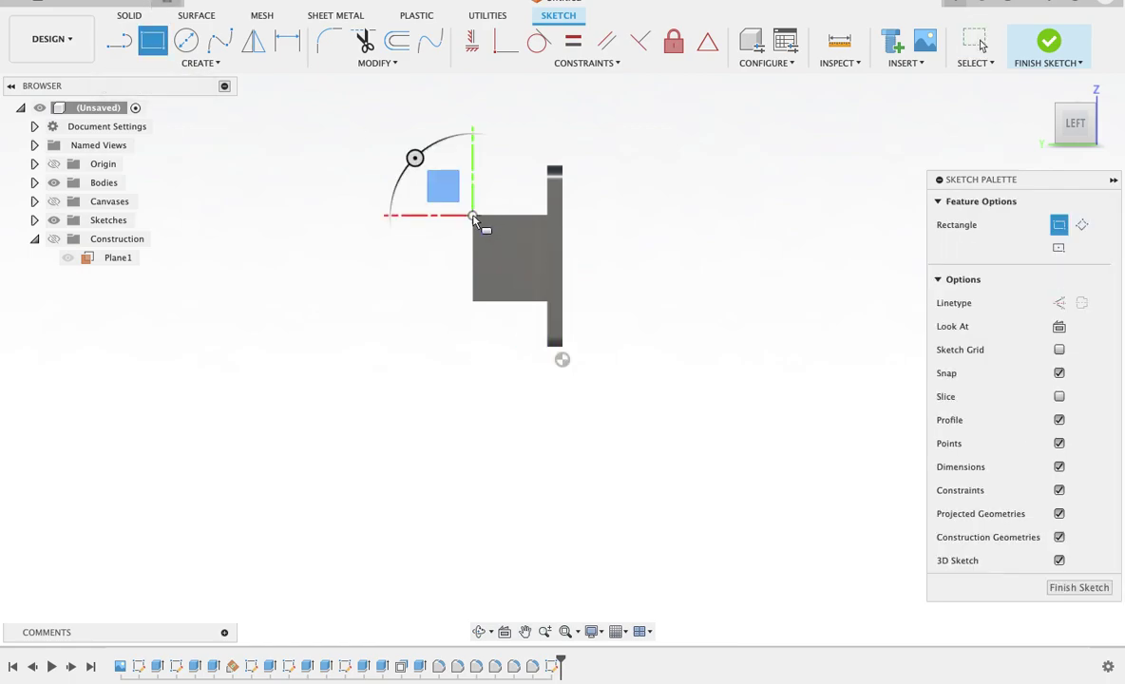
{"action": "left_click", "coordinate": [491, 301]}
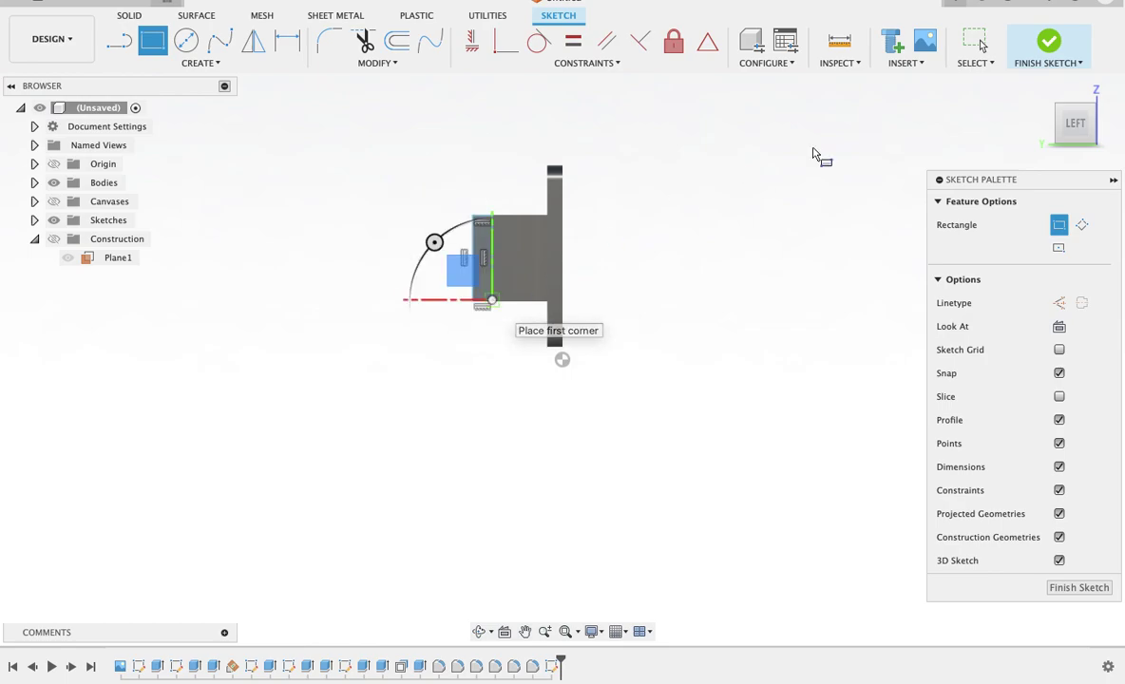
{"action": "left_click", "coordinate": [1039, 53]}
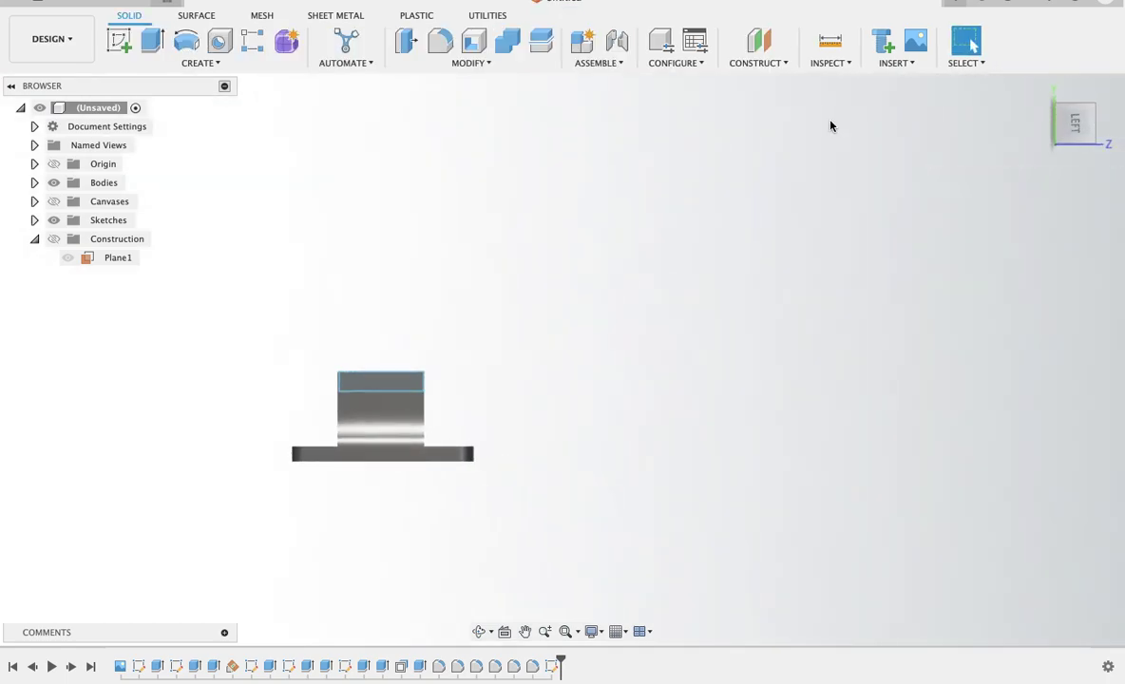
{"action": "left_click", "coordinate": [152, 53]}
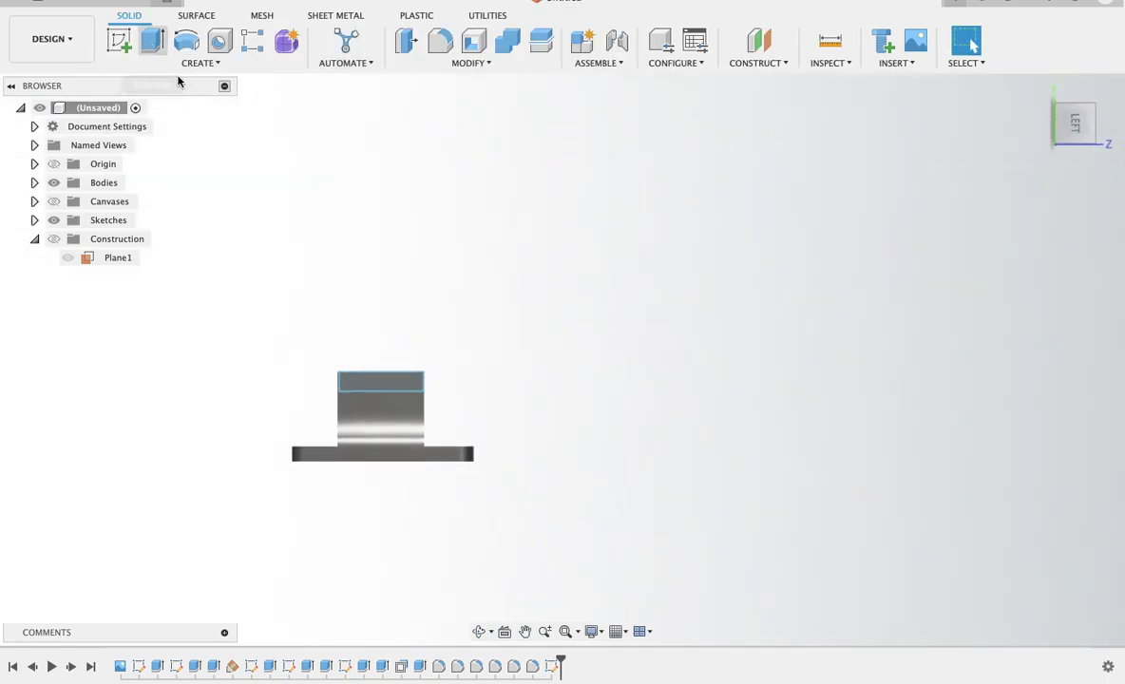
Select the new rectangle profile and drag its extrusion out to about 2.30 in.
{"action": "left_click", "coordinate": [380, 377]}
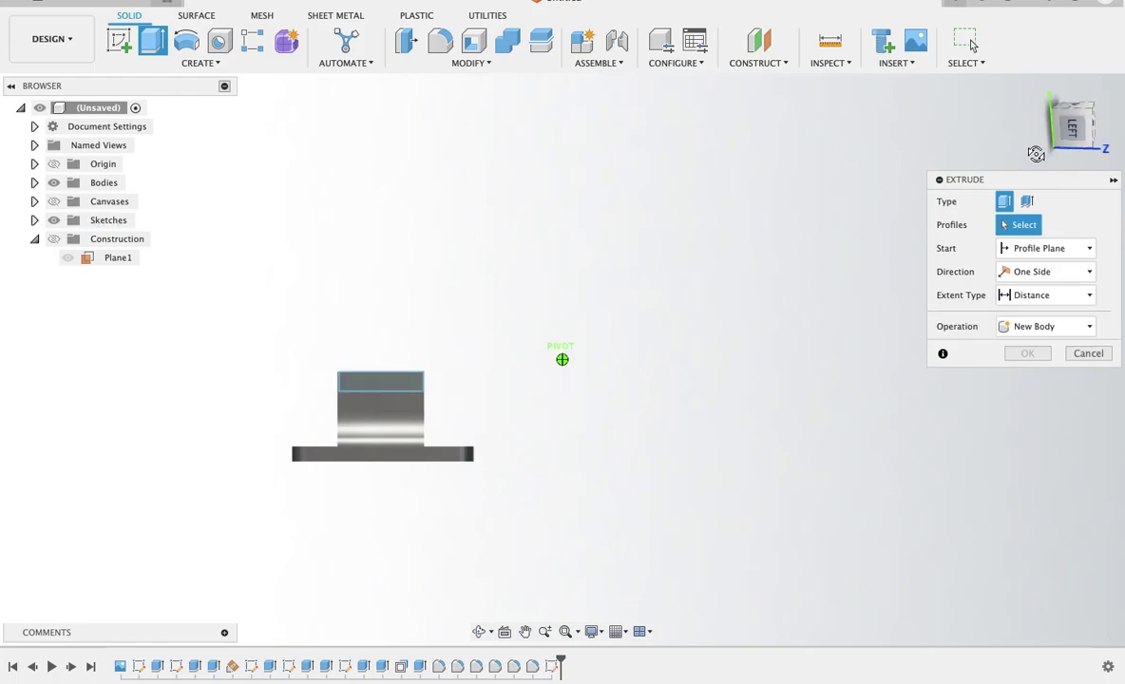
{"action": "left_click", "coordinate": [1076, 127]}
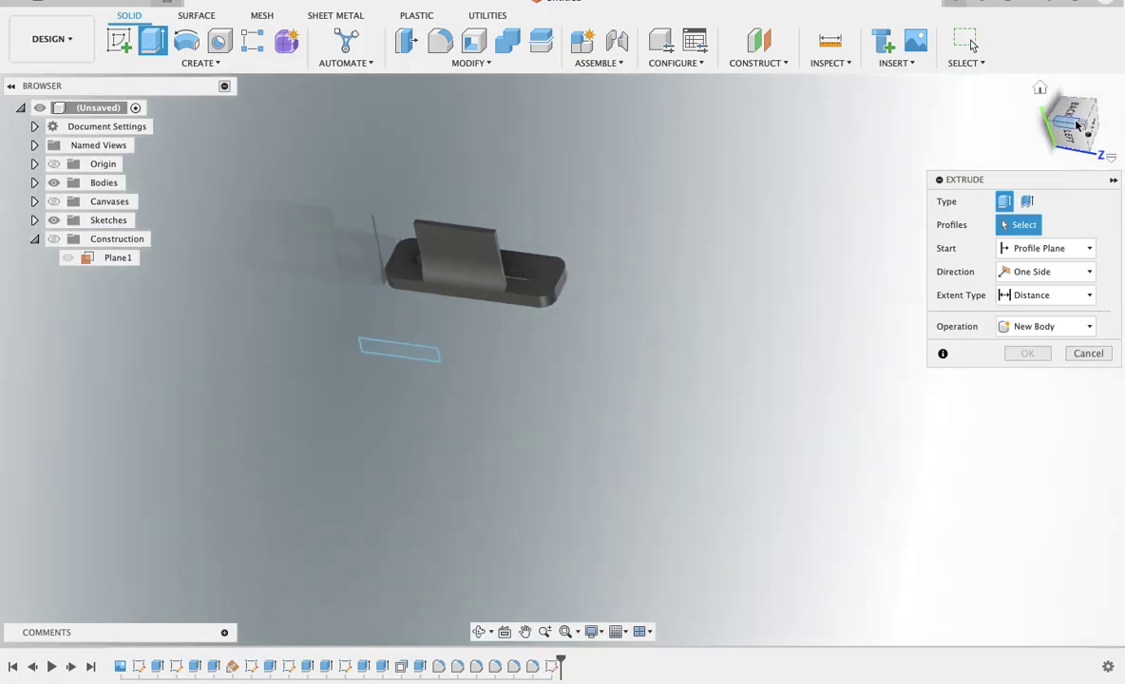
{"action": "left_click", "coordinate": [402, 354]}
{"action": "left_click_drag", "start_coordinate": [427, 358], "coordinate": [459, 226]}
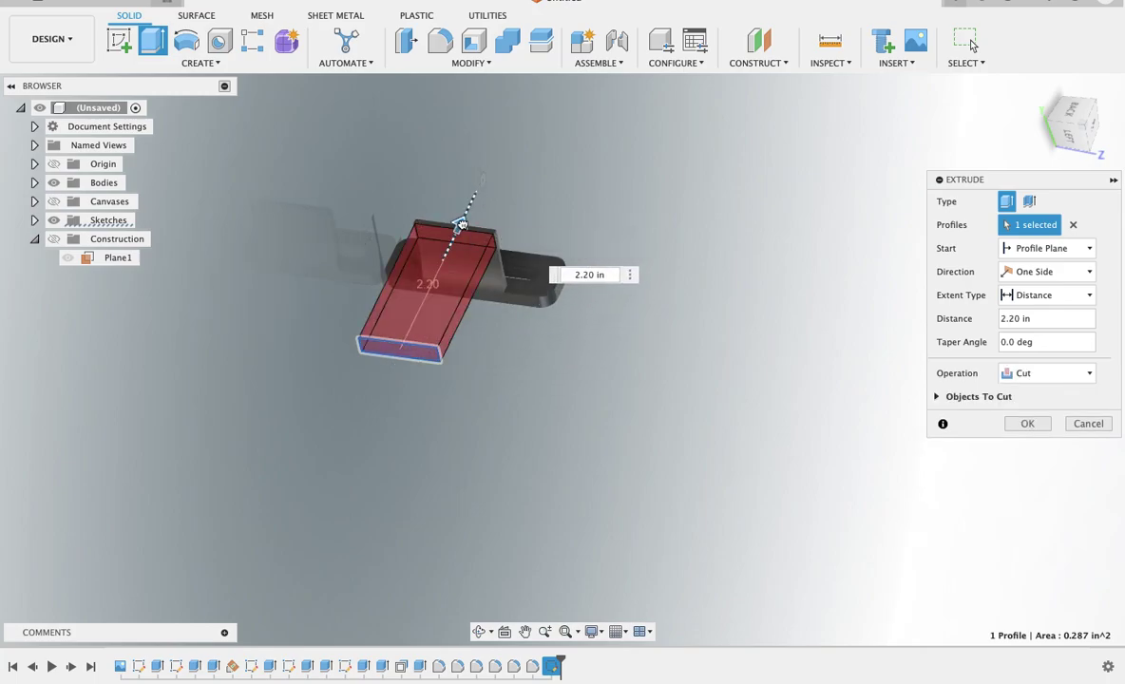
{"action": "left_click_drag", "start_coordinate": [460, 225], "coordinate": [462, 221]}
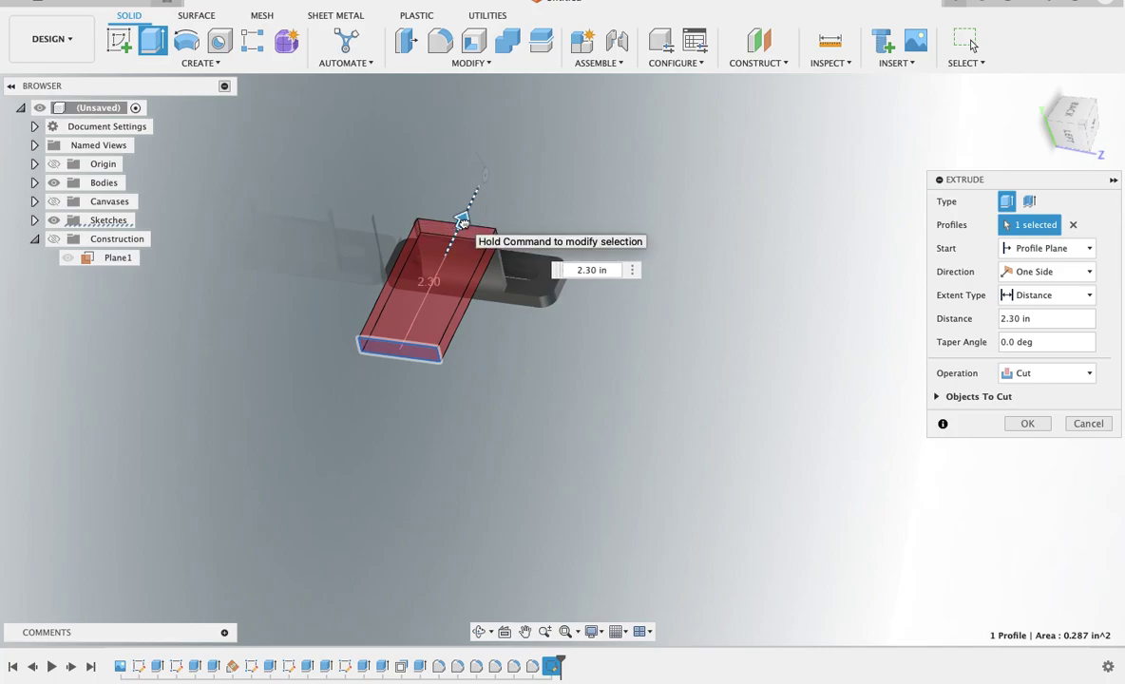
{"action": "middle_click_drag", "start_coordinate": [586, 181], "coordinate": [588, 181], "text": "shift"}
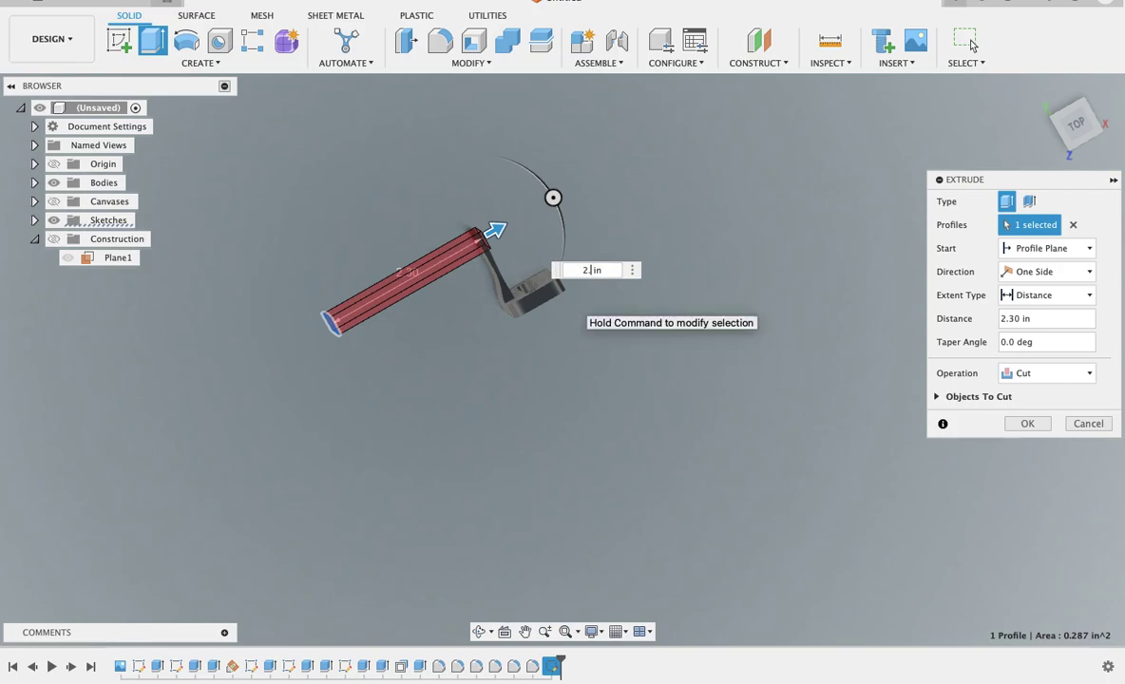
Set the extrusion distance to 2.27 in with operation Join, and confirm it.
{"action": "type", "text": ".29"}
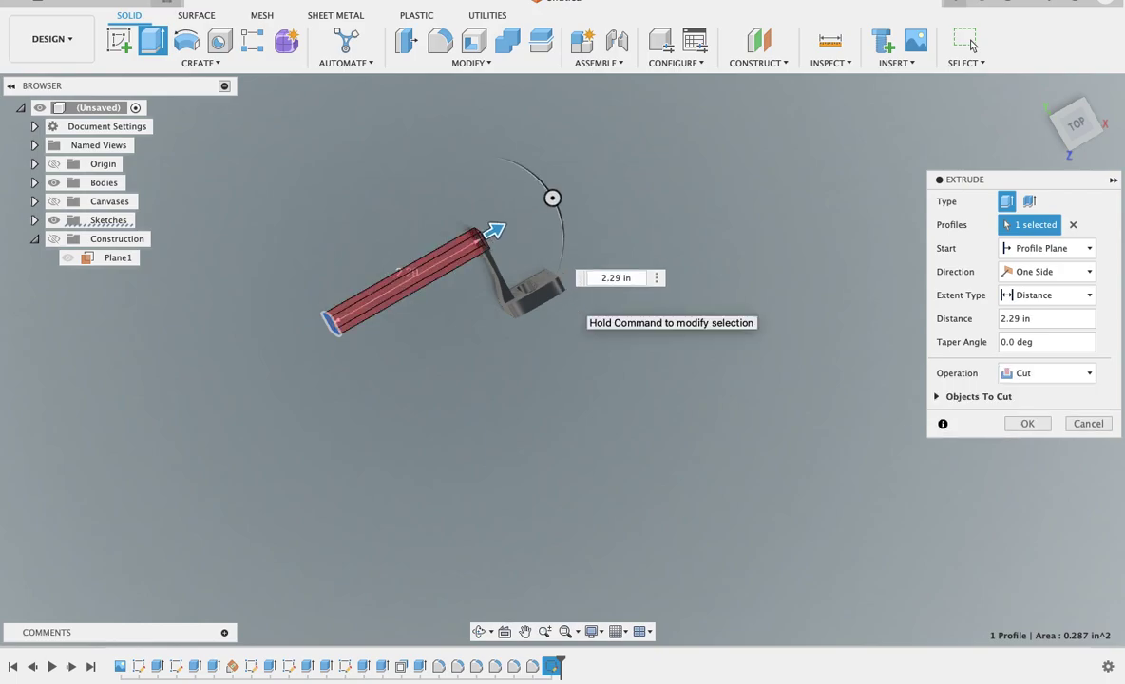
{"action": "scroll", "coordinate": [692, 212], "scroll_direction": "down", "scroll_amount": 3, "text": "shift"}
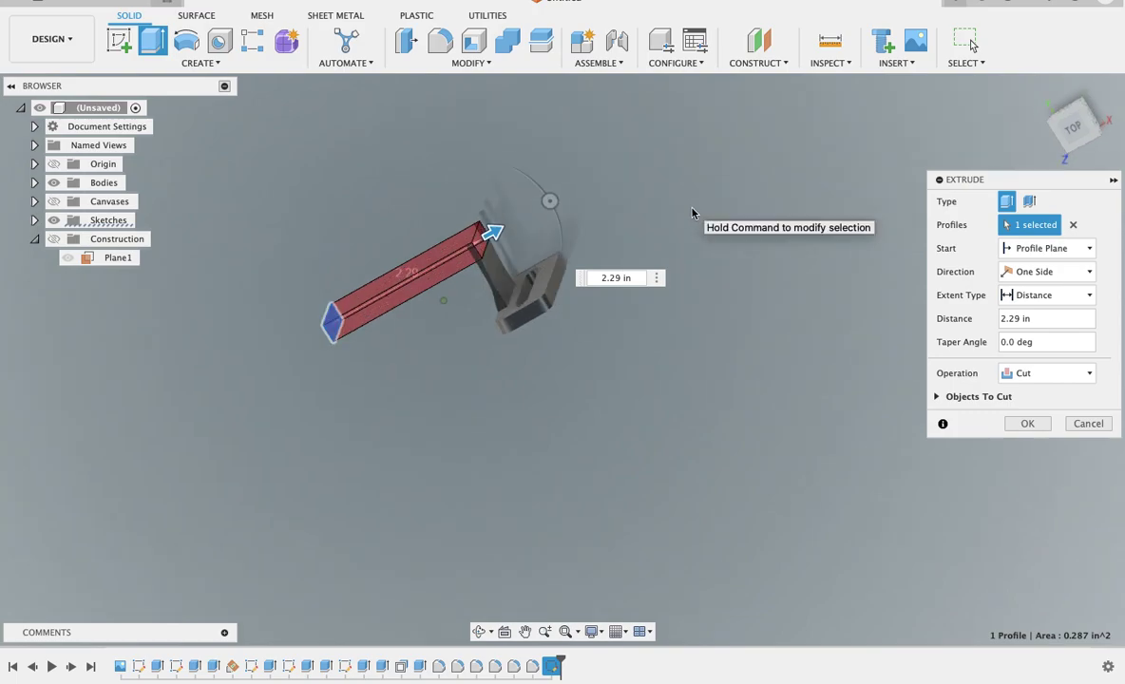
{"action": "scroll", "coordinate": [692, 213], "scroll_direction": "down", "scroll_amount": 3, "text": "shift"}
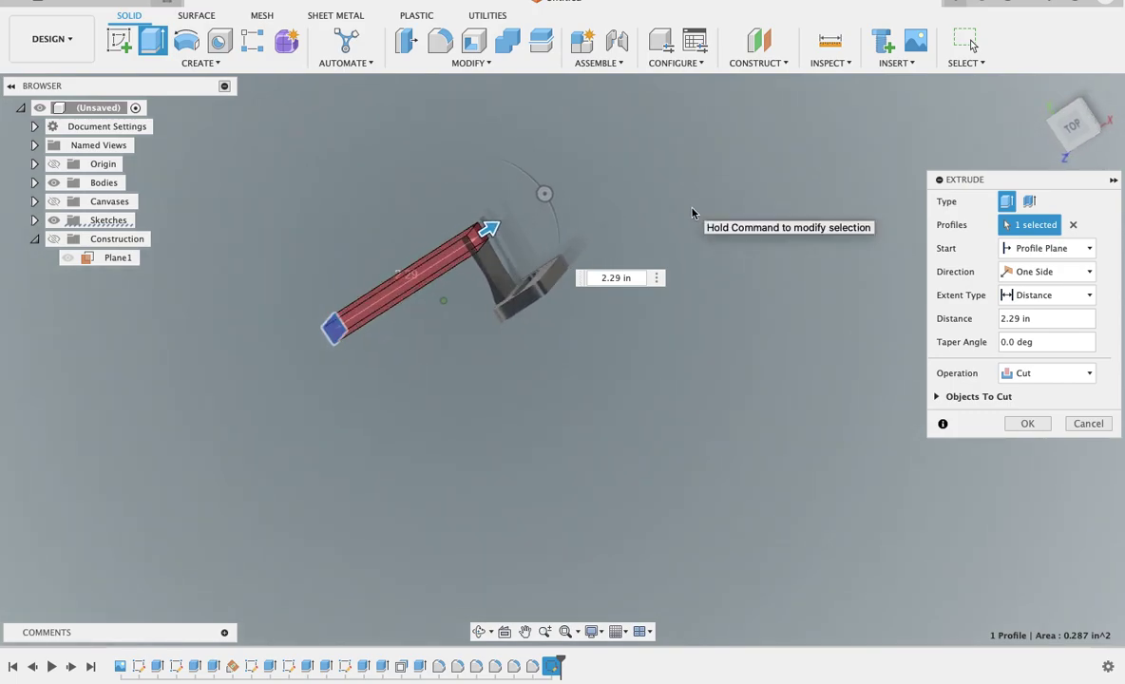
{"action": "type", "text": "2.2"}
{"action": "key", "text": "Return"}
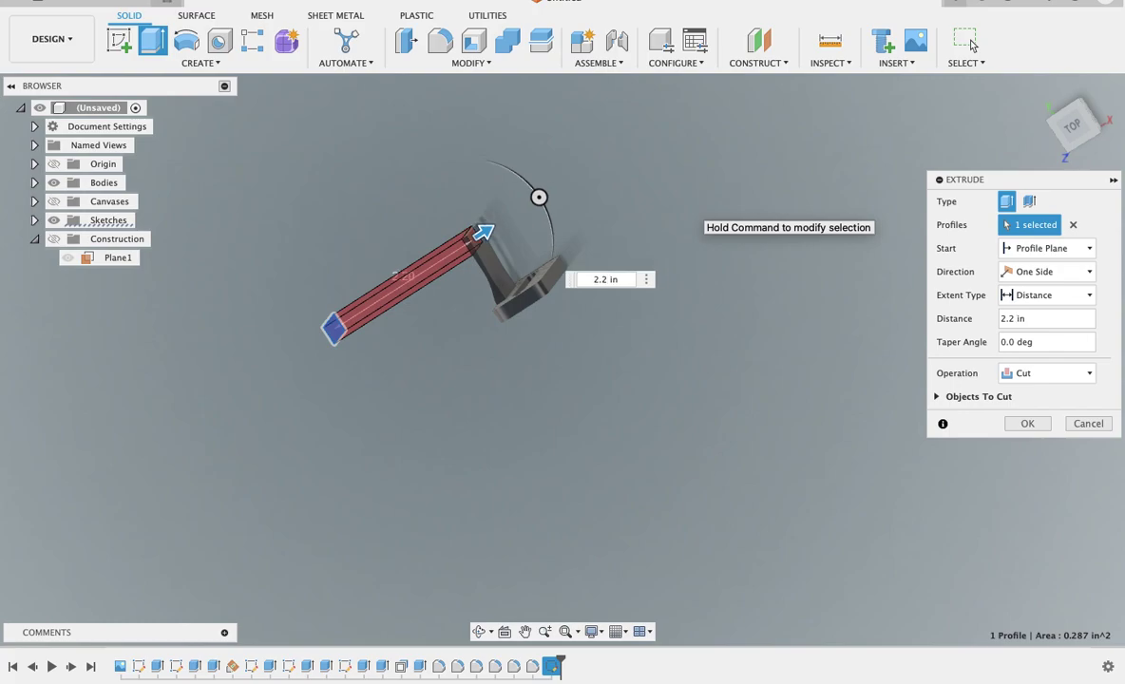
{"action": "type", "text": "2.28"}
{"action": "key", "text": "Return"}
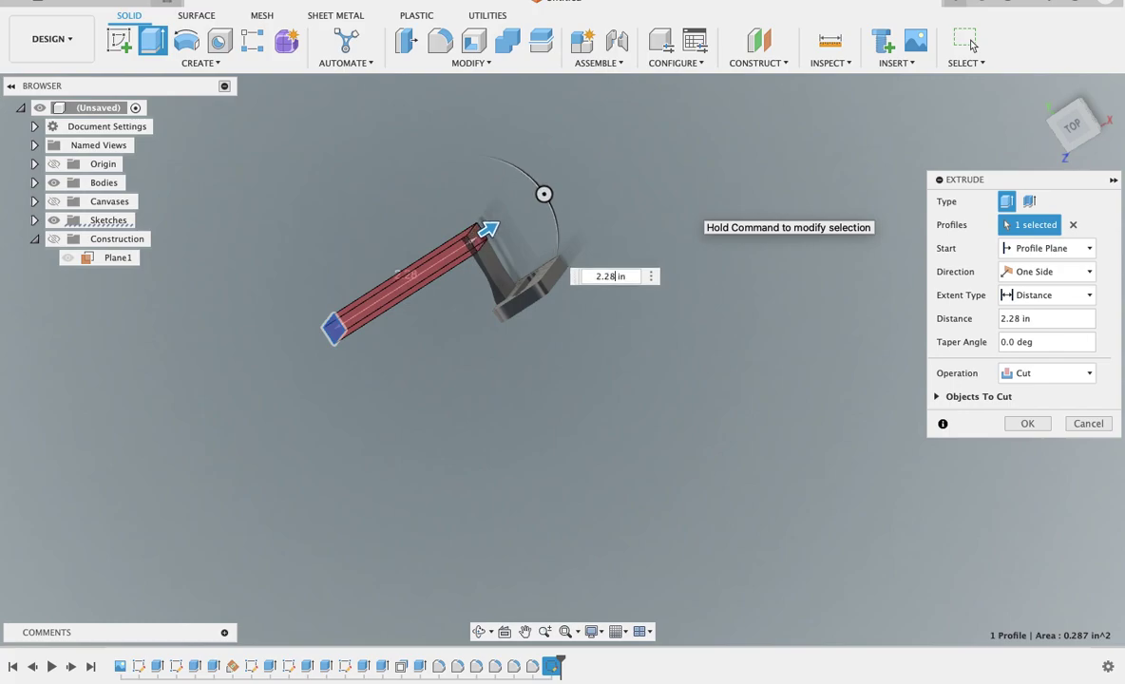
{"action": "scroll", "coordinate": [972, 44], "scroll_direction": "down", "scroll_amount": 5, "text": "shift"}
{"action": "type", "text": "2.27"}
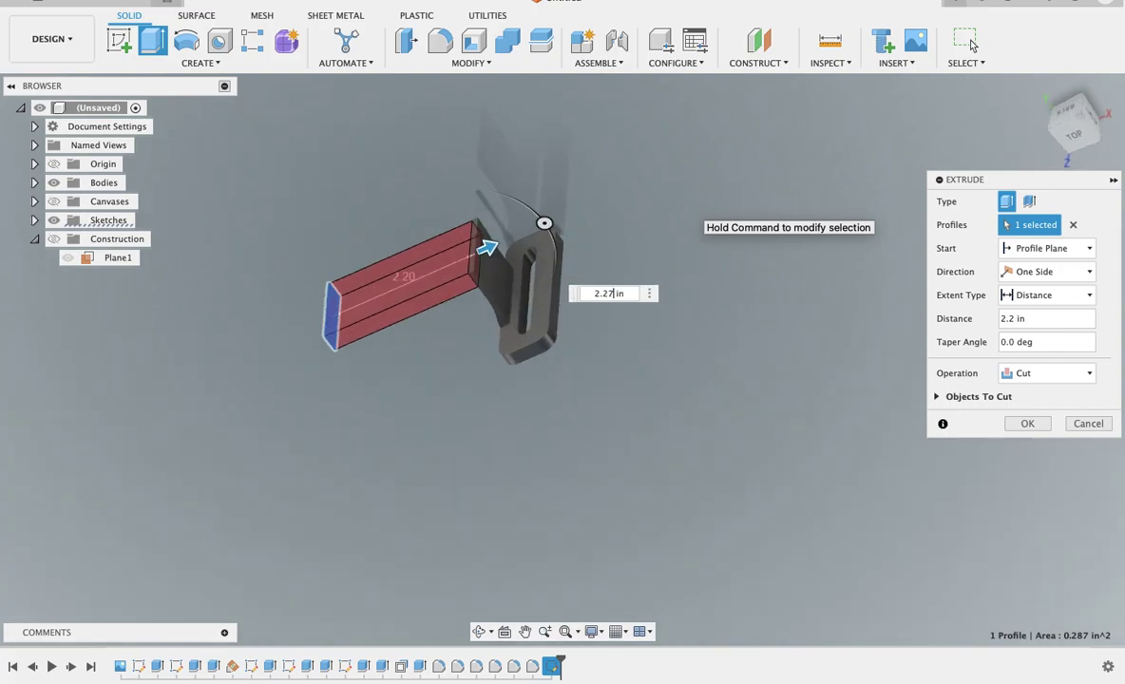
{"action": "scroll", "coordinate": [971, 45], "scroll_direction": "down", "scroll_amount": 2, "text": "shift"}
{"action": "scroll", "coordinate": [971, 45], "scroll_direction": "down", "scroll_amount": 3, "text": "shift"}
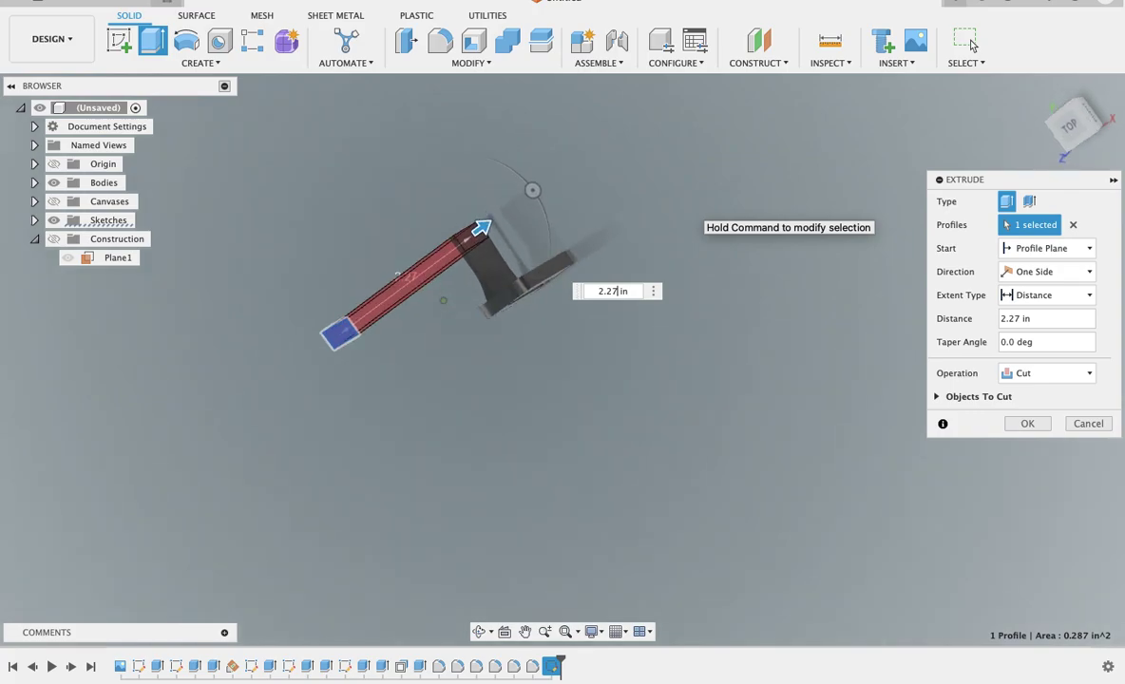
{"action": "scroll", "coordinate": [971, 44], "scroll_direction": "down", "scroll_amount": 2, "text": "shift"}
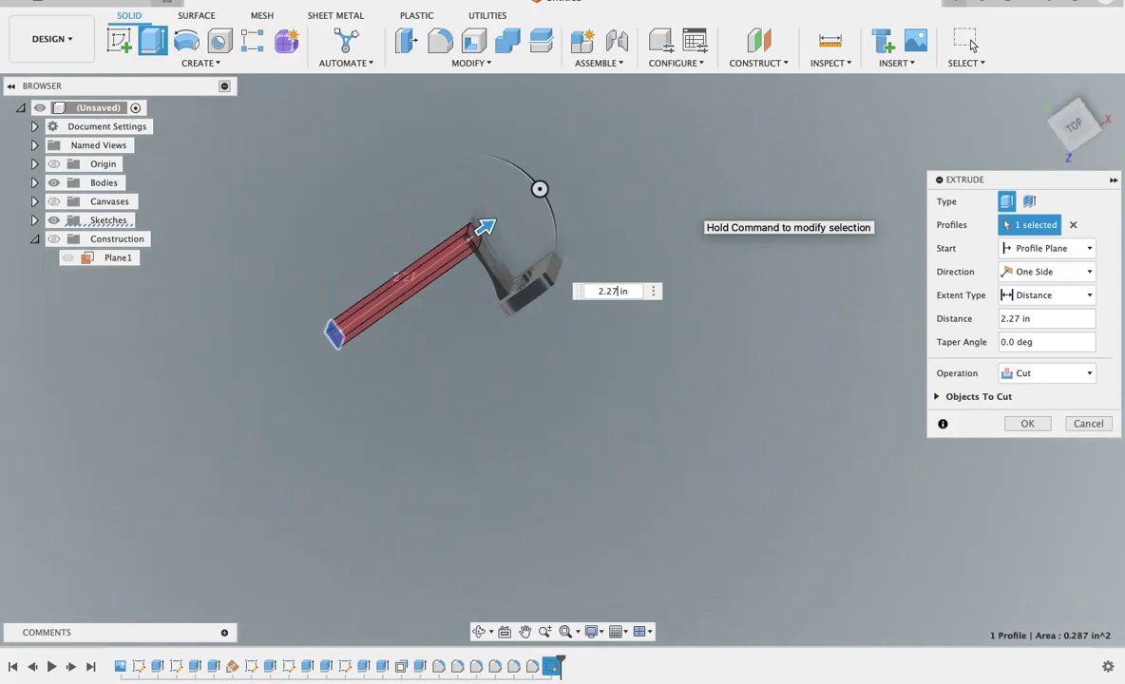
{"action": "left_click", "coordinate": [1026, 374]}
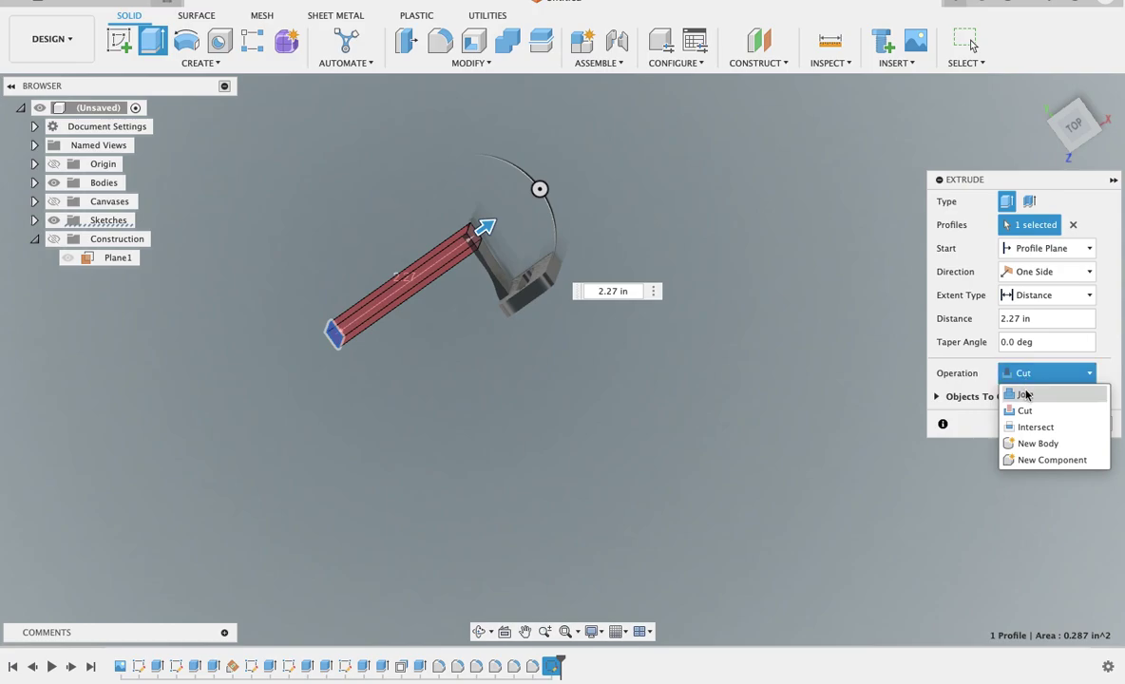
{"action": "left_click", "coordinate": [1022, 394]}
{"action": "scroll", "coordinate": [783, 249], "scroll_direction": "down", "scroll_amount": 2, "text": "shift"}
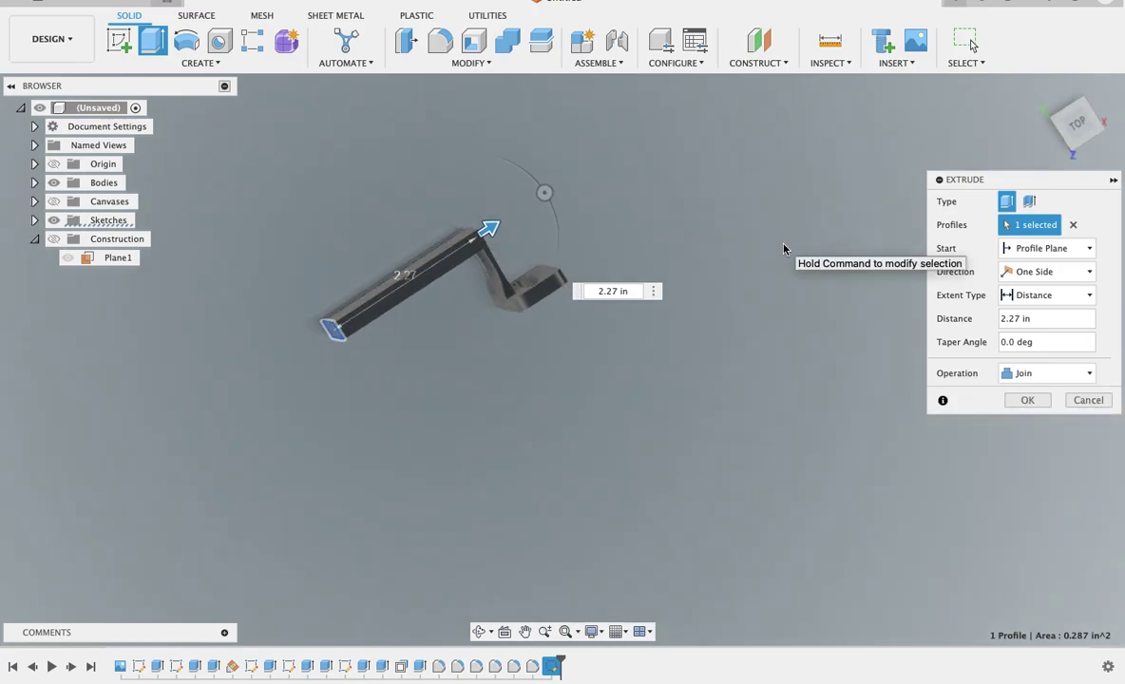
{"action": "left_click", "coordinate": [1028, 401]}
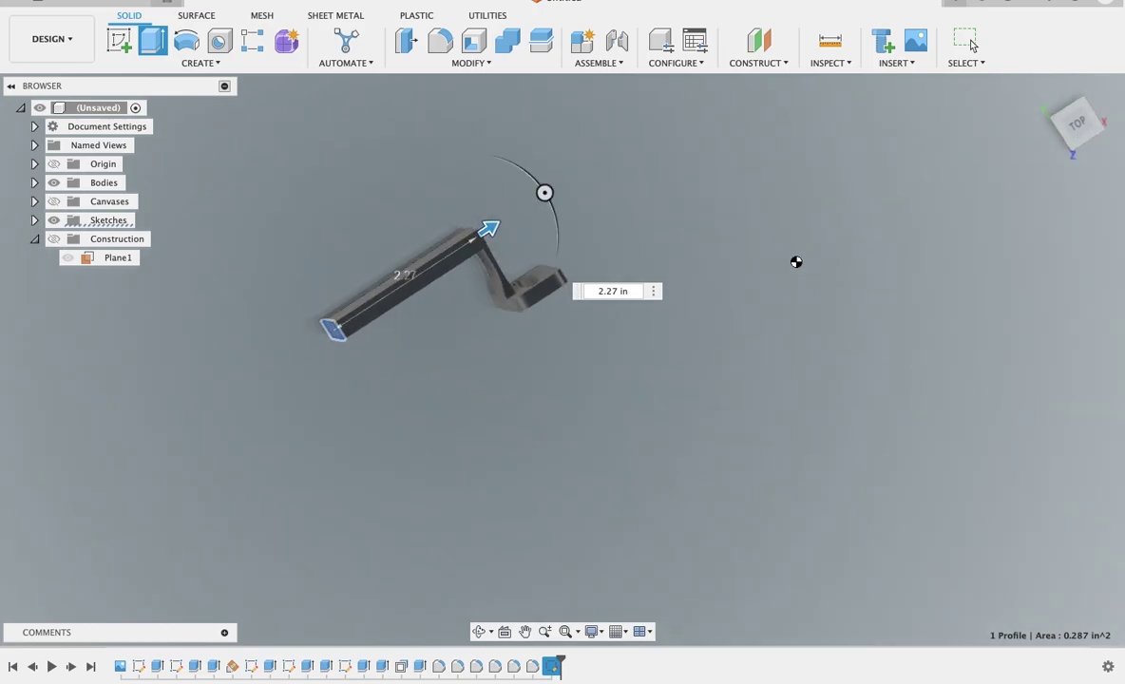
{"action": "scroll", "coordinate": [791, 259], "scroll_direction": "down", "scroll_amount": 5, "text": "shift"}
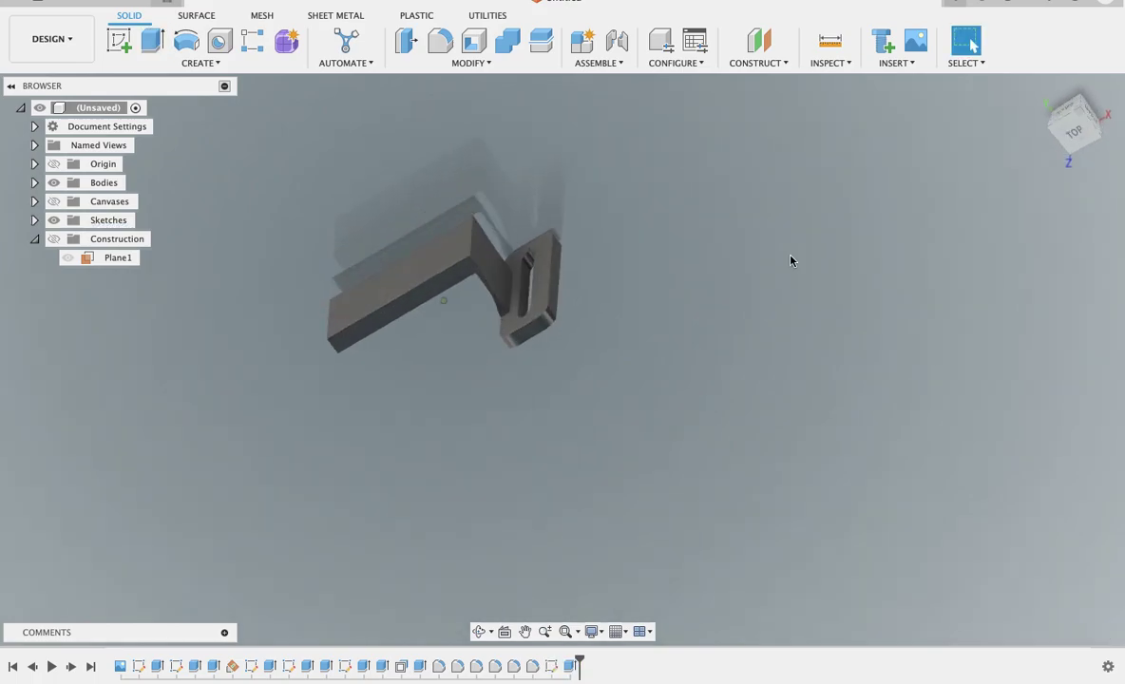
{"action": "left_click", "coordinate": [440, 40]}
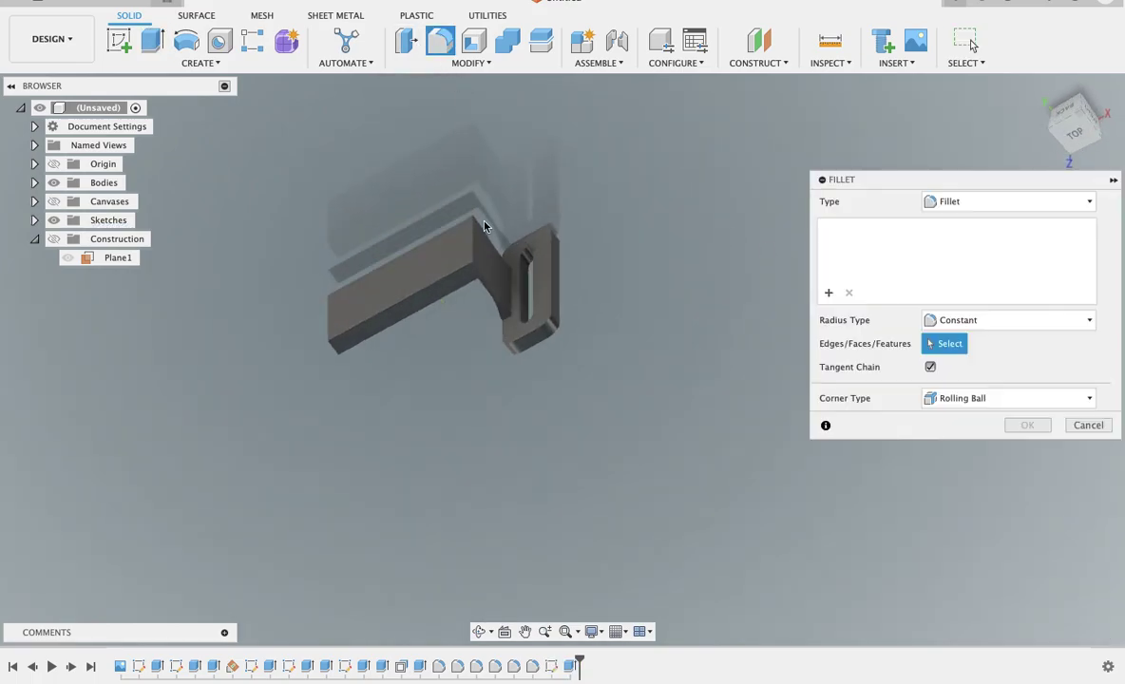
{"action": "left_click", "coordinate": [473, 240]}
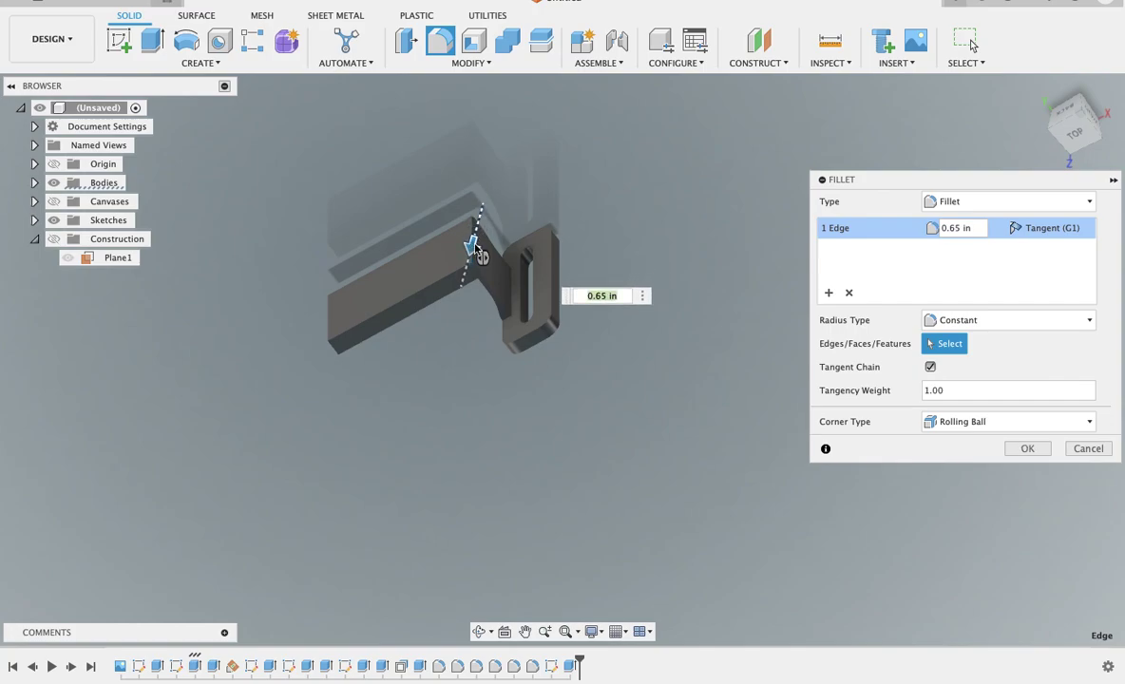
{"action": "left_click", "coordinate": [1088, 449]}
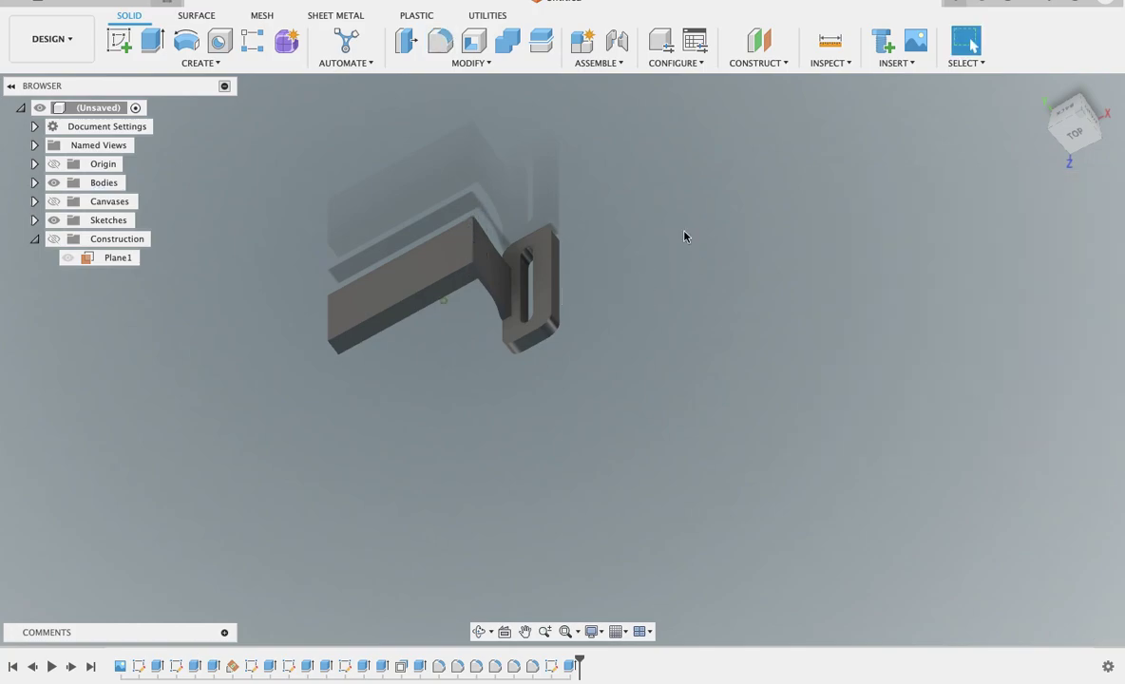
{"action": "scroll", "coordinate": [684, 237], "scroll_direction": "down", "scroll_amount": 5, "text": "shift"}
{"action": "scroll", "coordinate": [684, 236], "scroll_direction": "down", "scroll_amount": 3, "text": "shift"}
{"action": "scroll", "coordinate": [684, 237], "scroll_direction": "down", "scroll_amount": 2, "text": "shift"}
{"action": "scroll", "coordinate": [684, 237], "scroll_direction": "down", "scroll_amount": 3, "text": "shift"}
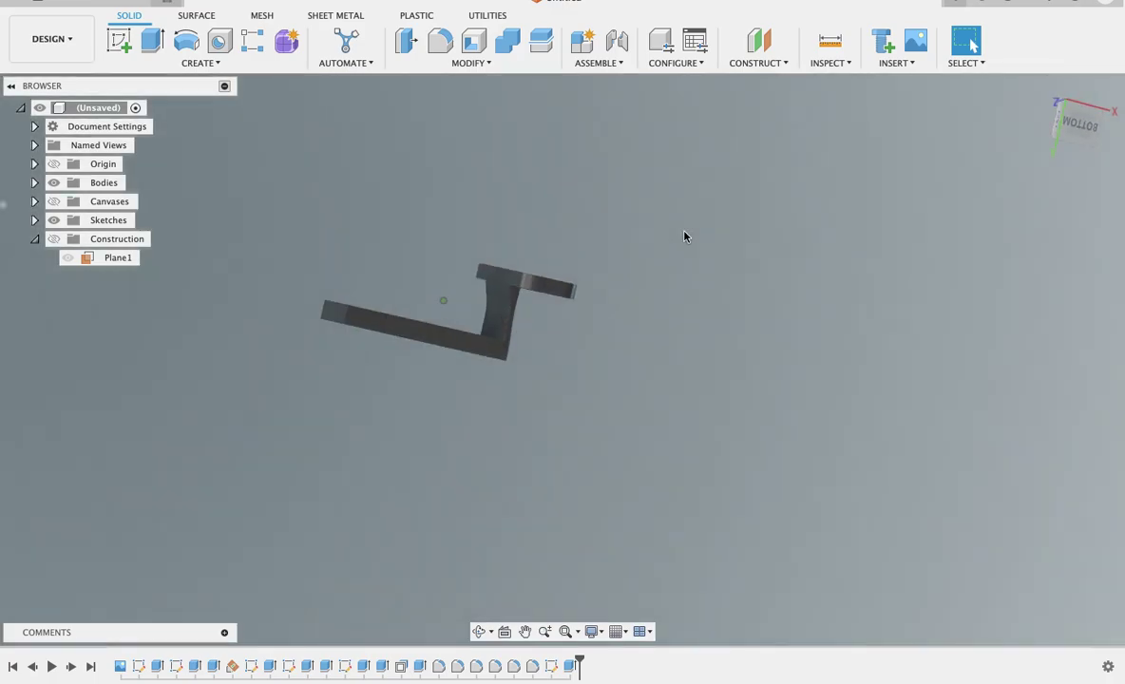
{"action": "scroll", "coordinate": [684, 237], "scroll_direction": "down", "scroll_amount": 2, "text": "shift"}
{"action": "left_click", "coordinate": [440, 40]}
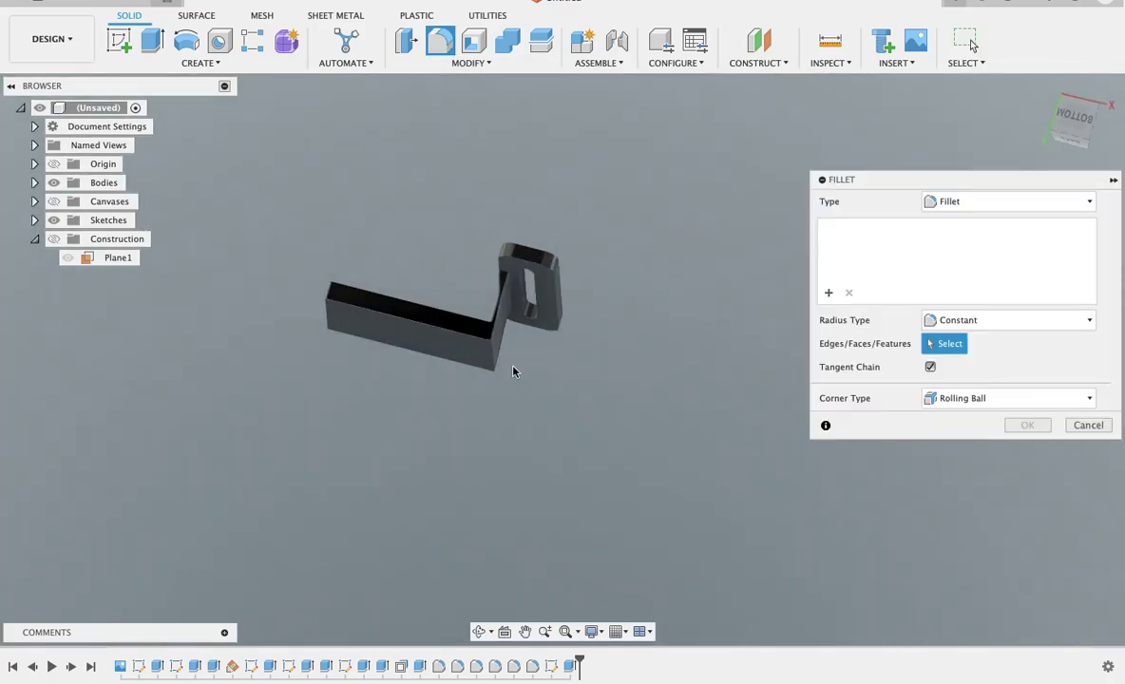
{"action": "left_click", "coordinate": [494, 362]}
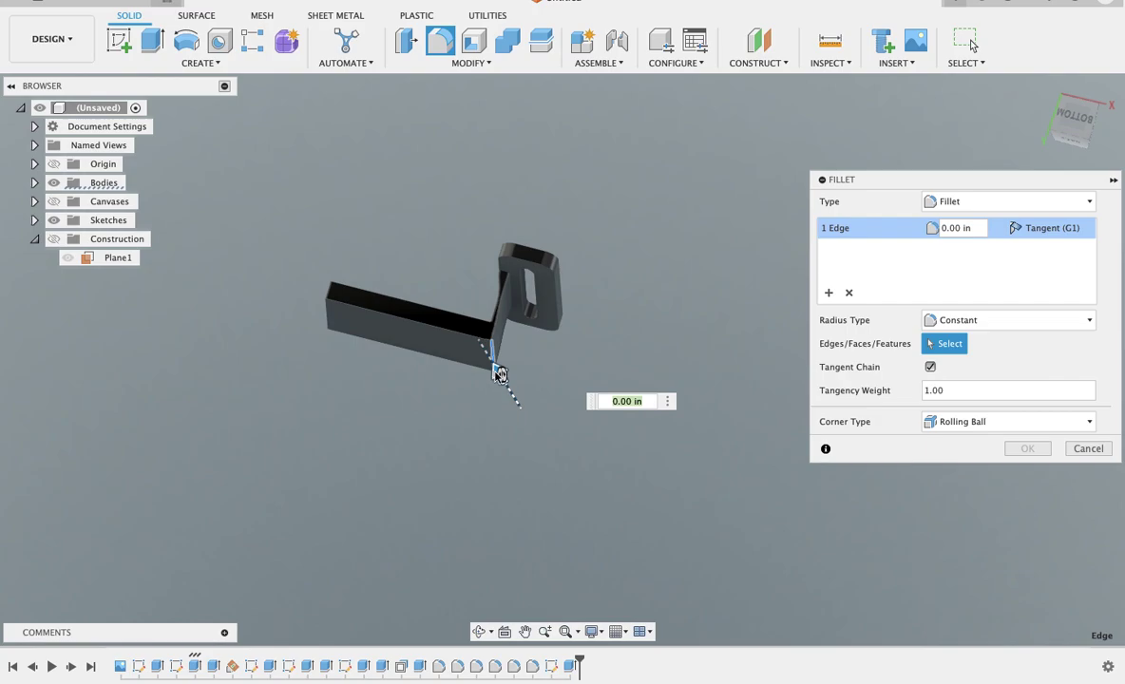
{"action": "left_click_drag", "start_coordinate": [498, 373], "coordinate": [503, 373]}
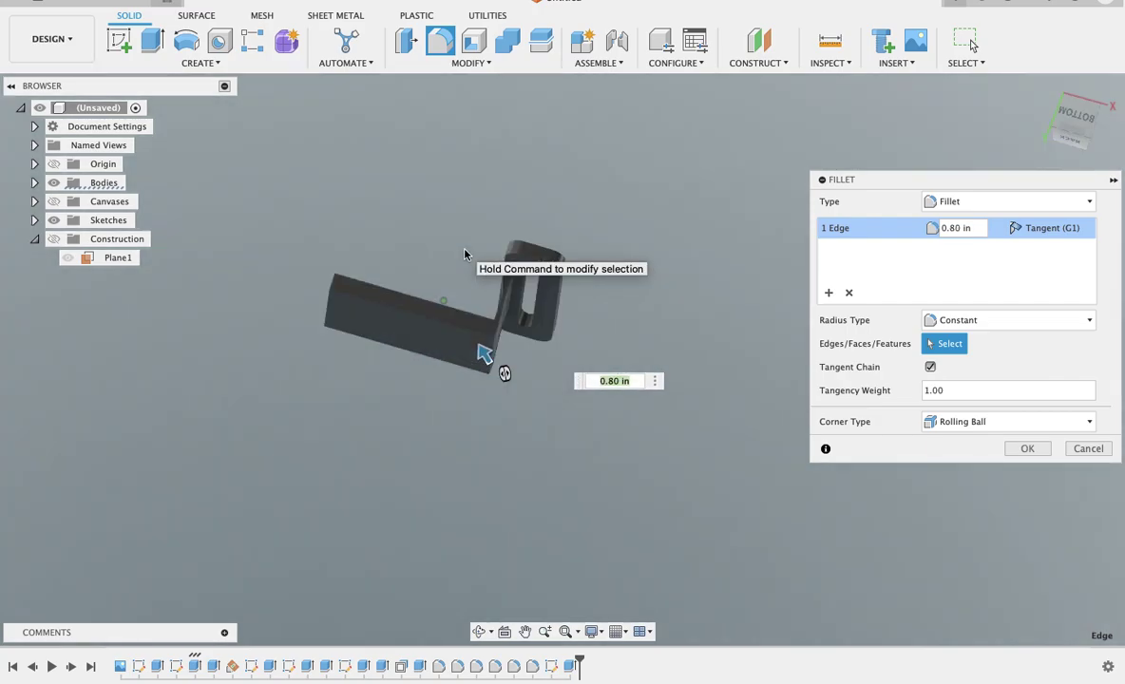
{"action": "left_click", "coordinate": [1088, 449]}
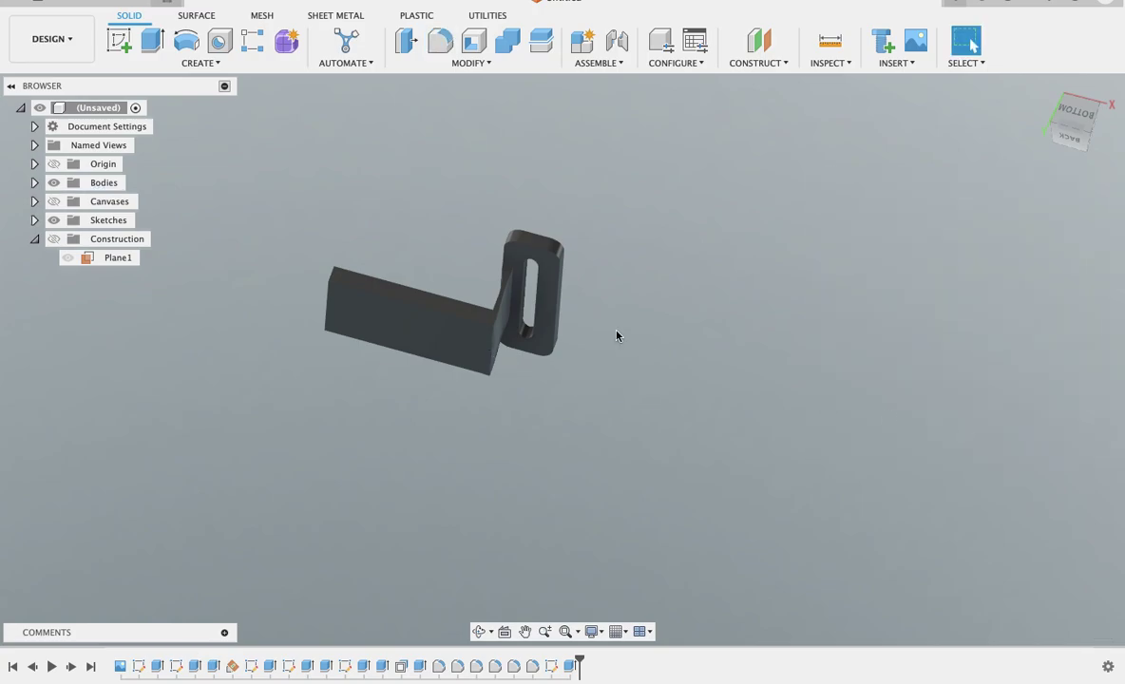
{"action": "scroll", "coordinate": [616, 334], "scroll_direction": "down", "scroll_amount": 10, "text": "shift"}
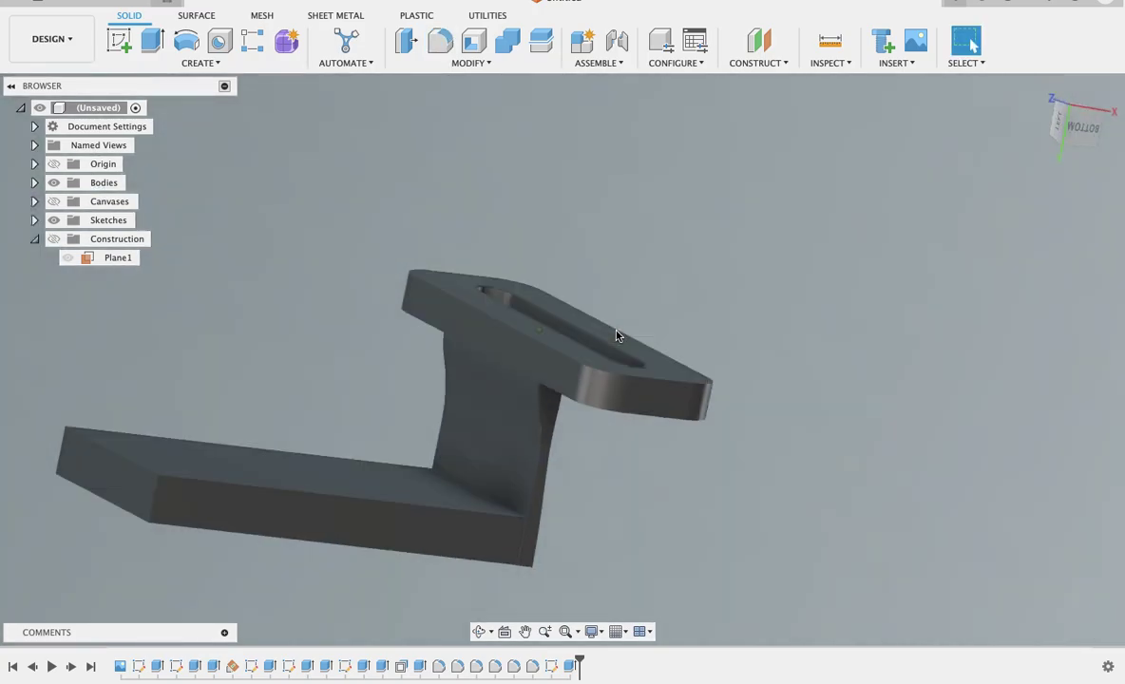
Offset the leg's long top face outward with Press Pull, previewing a 0.7 in distance.
{"action": "left_click", "coordinate": [407, 46]}
{"action": "left_click", "coordinate": [456, 535]}
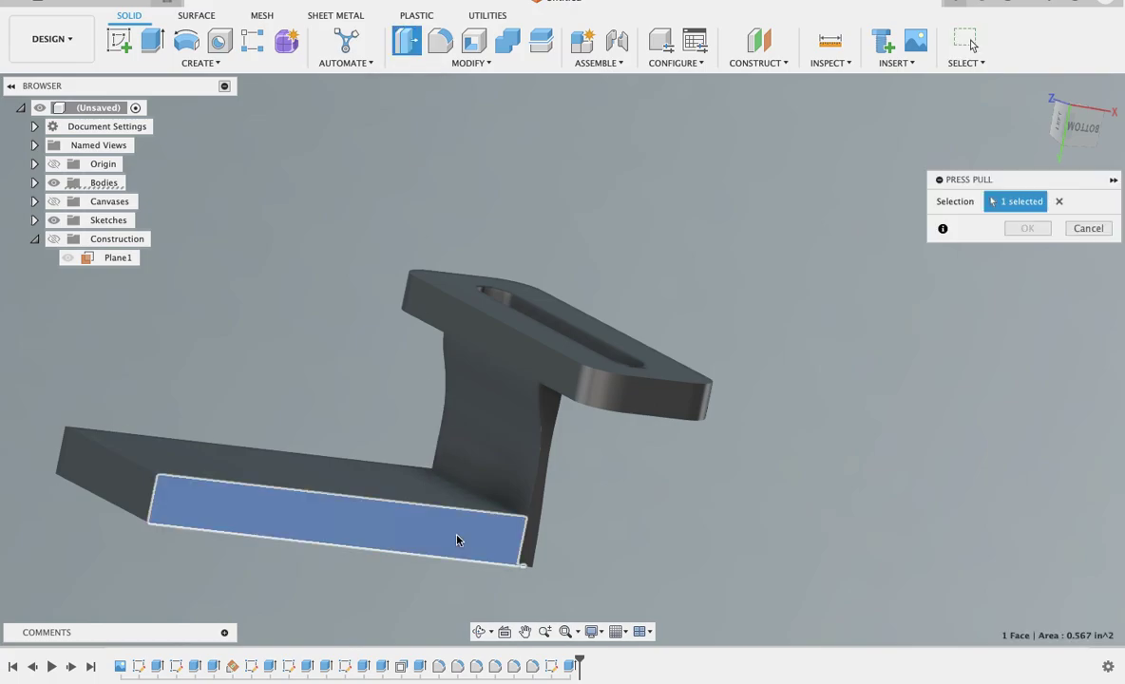
{"action": "left_click_drag", "start_coordinate": [462, 538], "coordinate": [471, 544]}
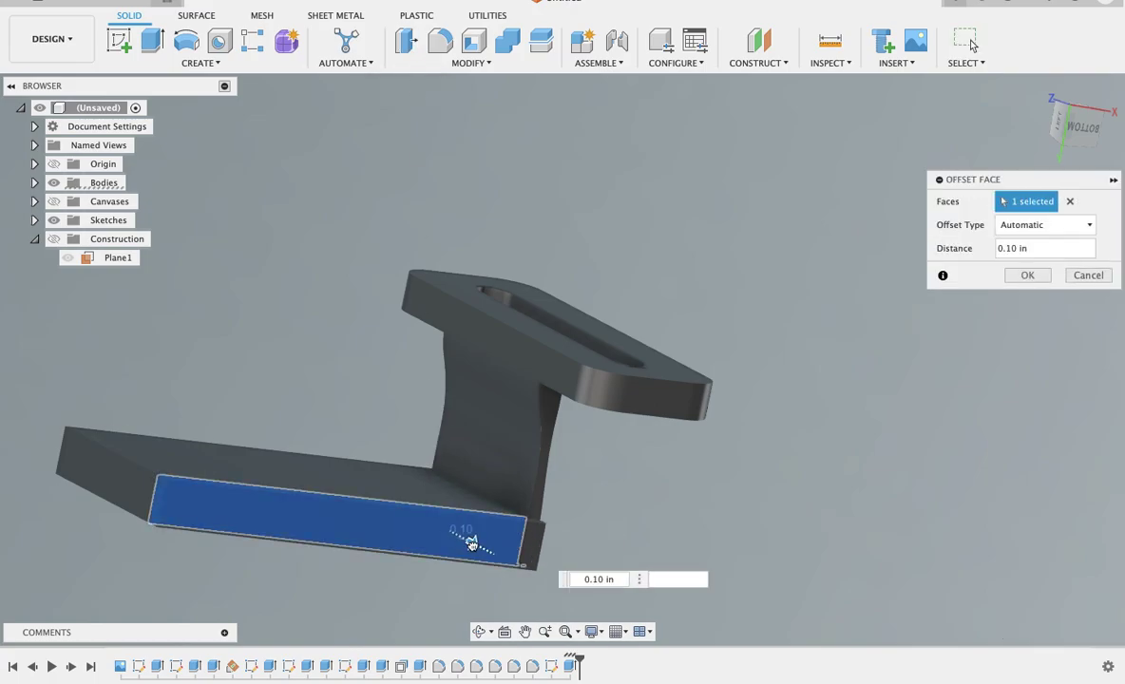
{"action": "middle_click_drag", "start_coordinate": [663, 505], "coordinate": [662, 505], "text": "shift"}
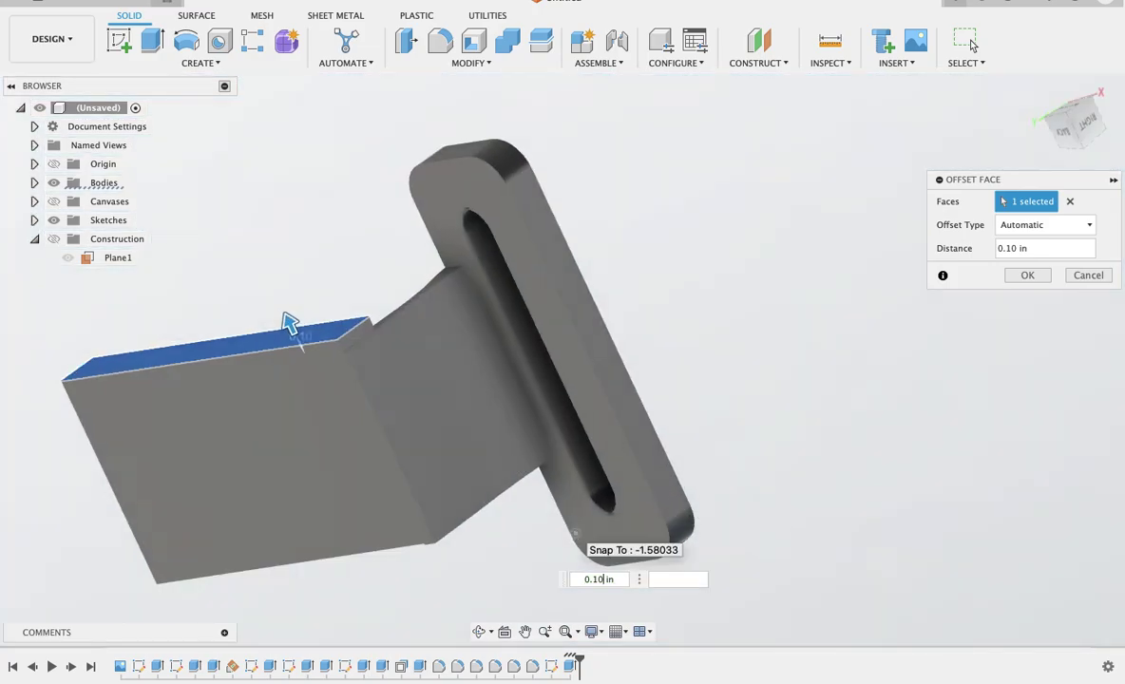
{"action": "type", "text": "7"}
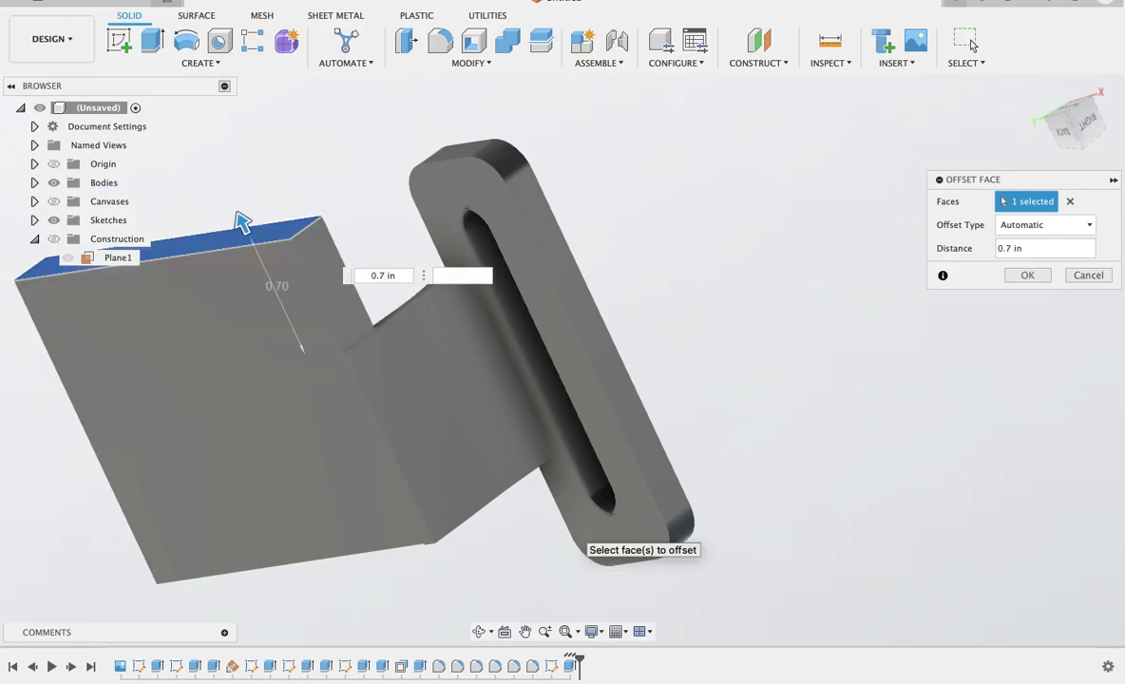
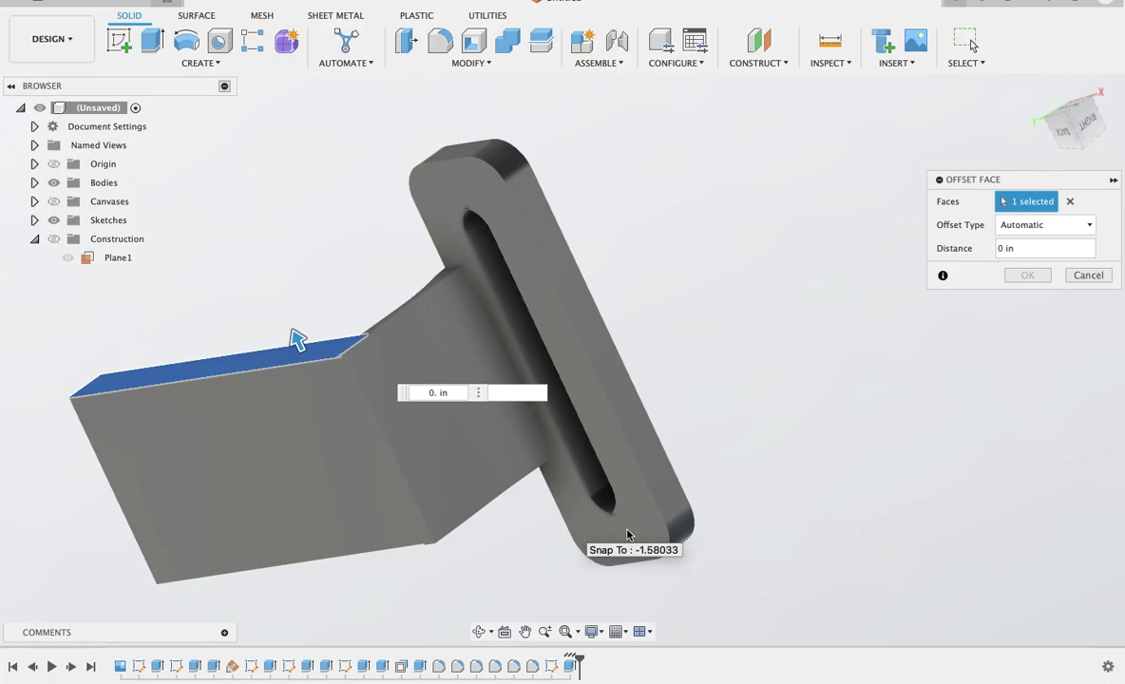
Cancel Offset Face and extrude-cut the thin face near the bend 0.10 in.
{"action": "left_click", "coordinate": [1087, 276]}
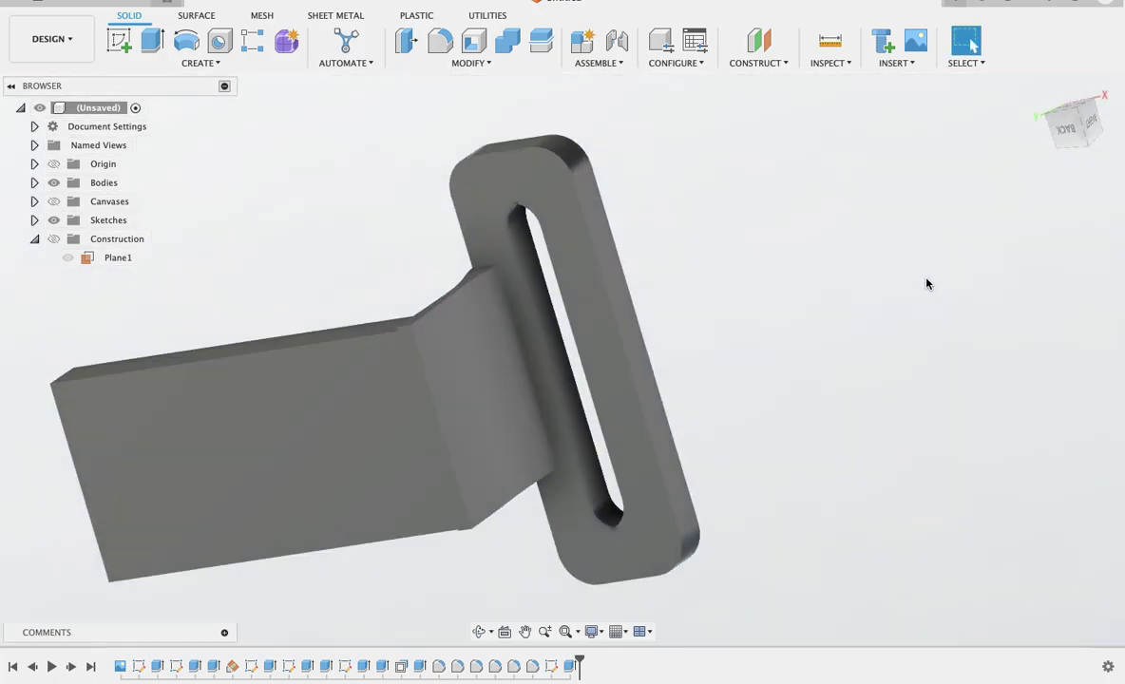
{"action": "left_click", "coordinate": [152, 40]}
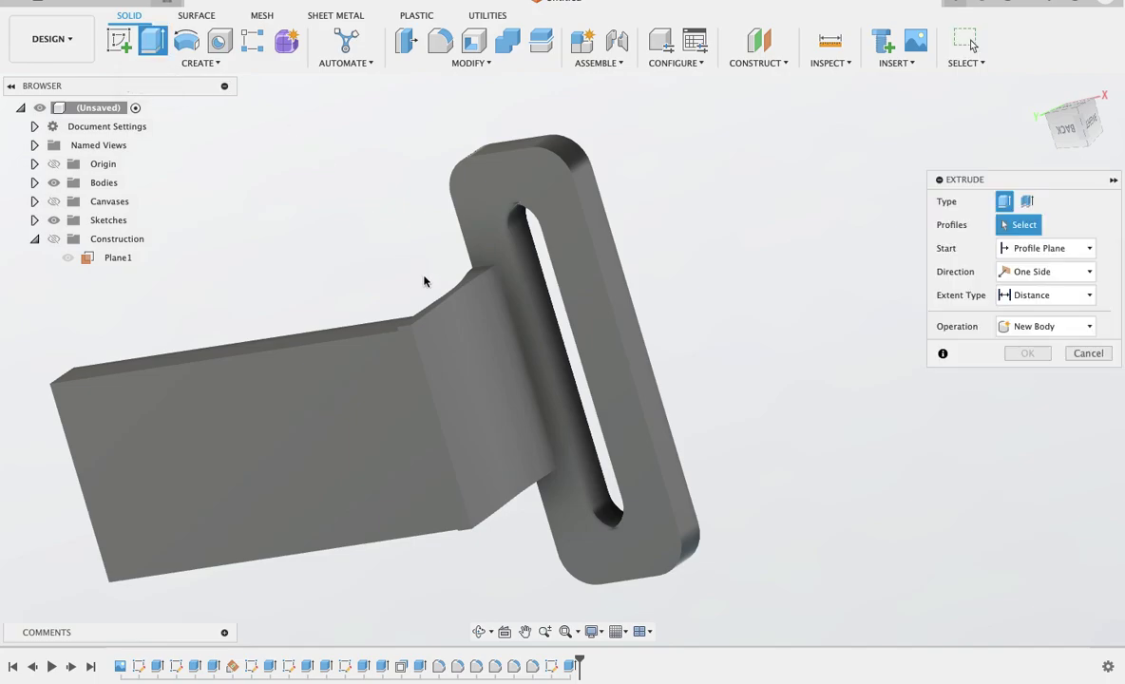
{"action": "left_click", "coordinate": [427, 305]}
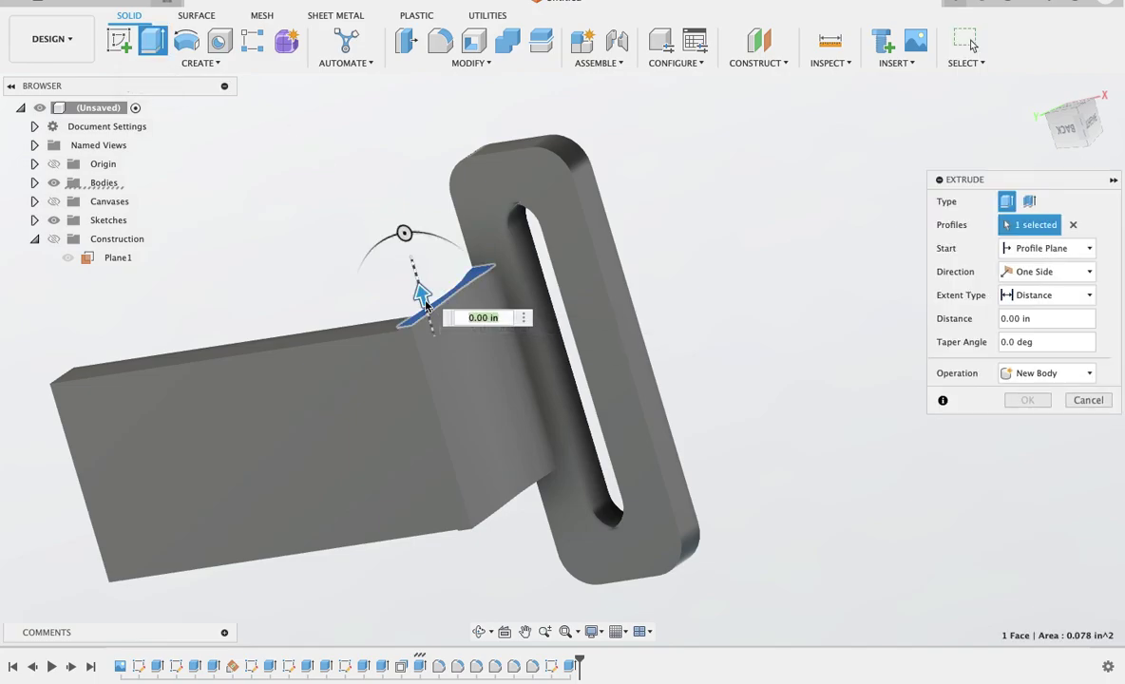
{"action": "left_click_drag", "start_coordinate": [423, 296], "coordinate": [433, 334]}
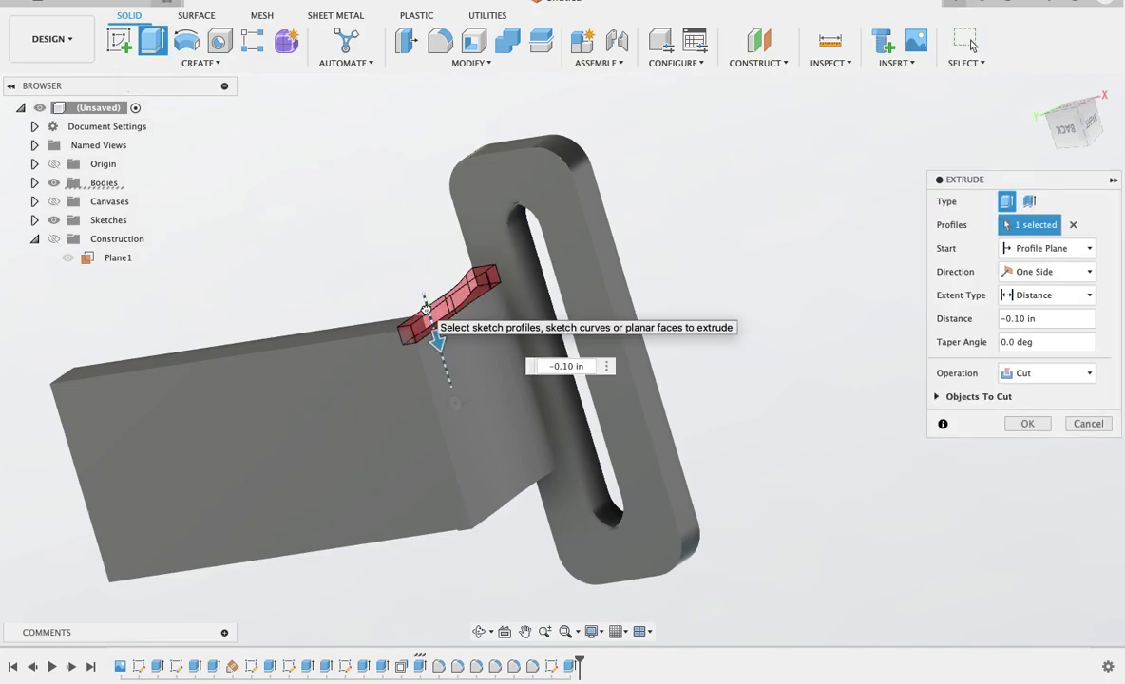
{"action": "left_click", "coordinate": [1047, 428]}
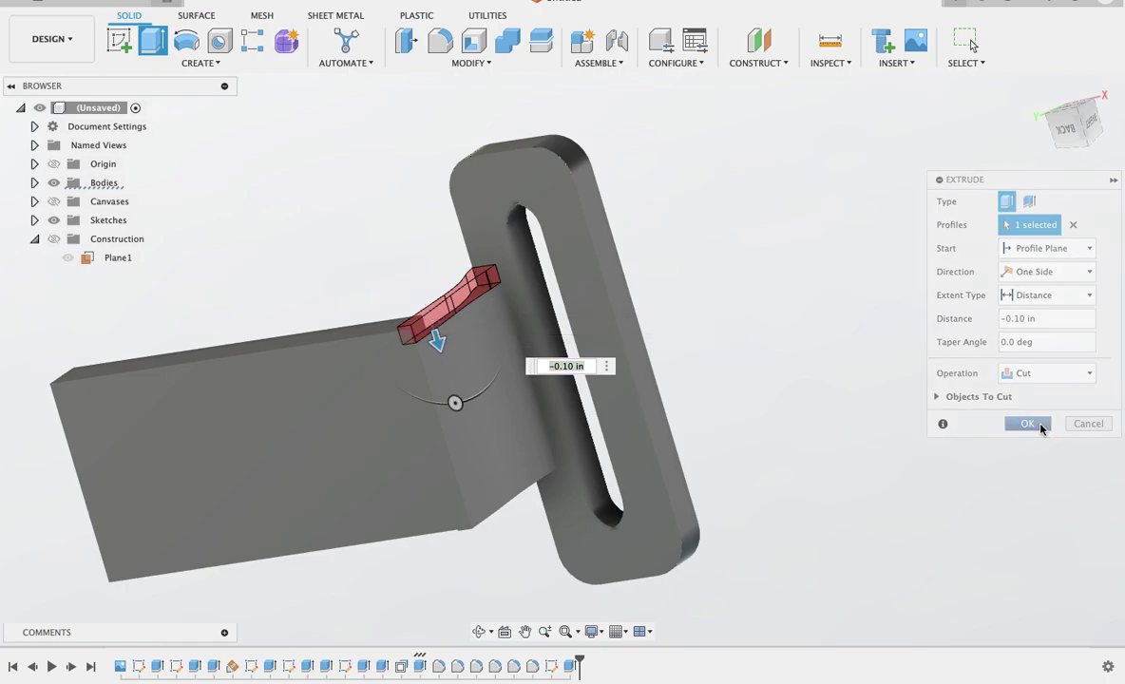
Extrude-cut the small face at the bend 2.20 in along the top edge.
{"action": "left_click", "coordinate": [153, 41]}
{"action": "left_click", "coordinate": [418, 330]}
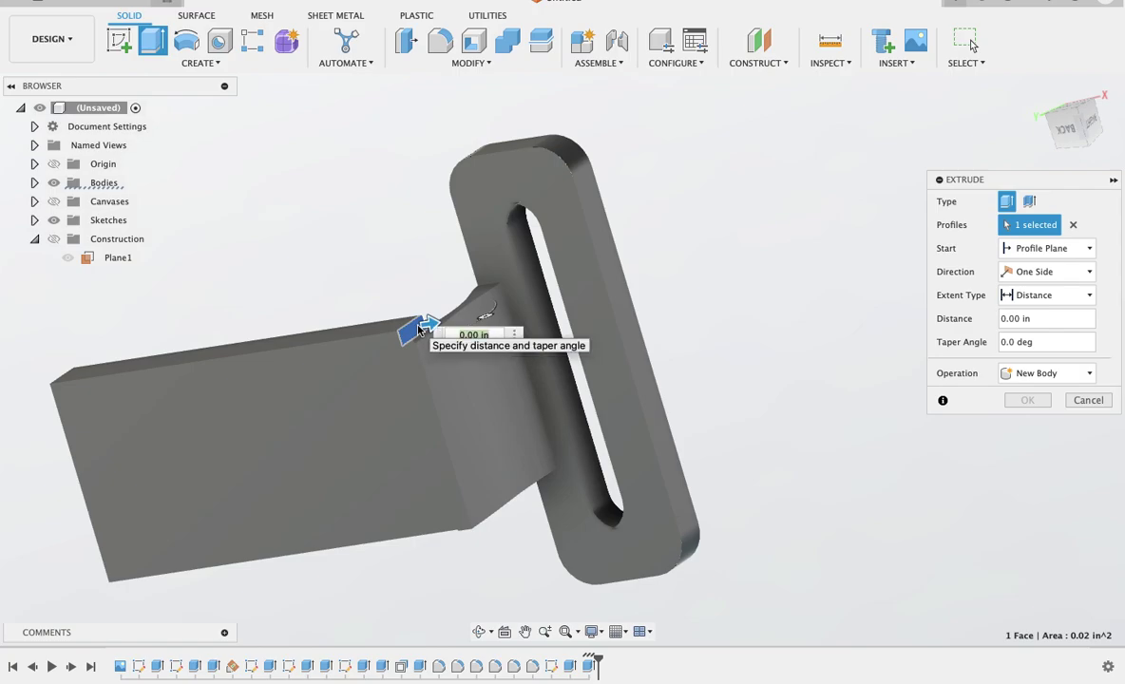
{"action": "left_click_drag", "start_coordinate": [416, 323], "coordinate": [25, 385]}
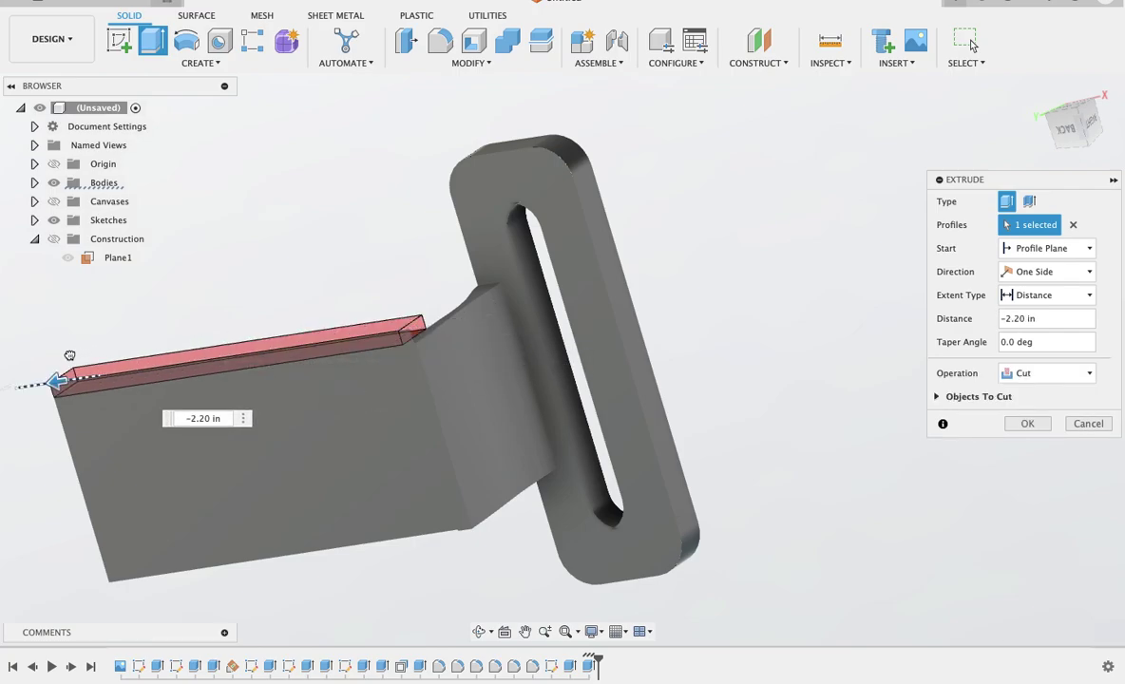
{"action": "left_click", "coordinate": [1026, 425]}
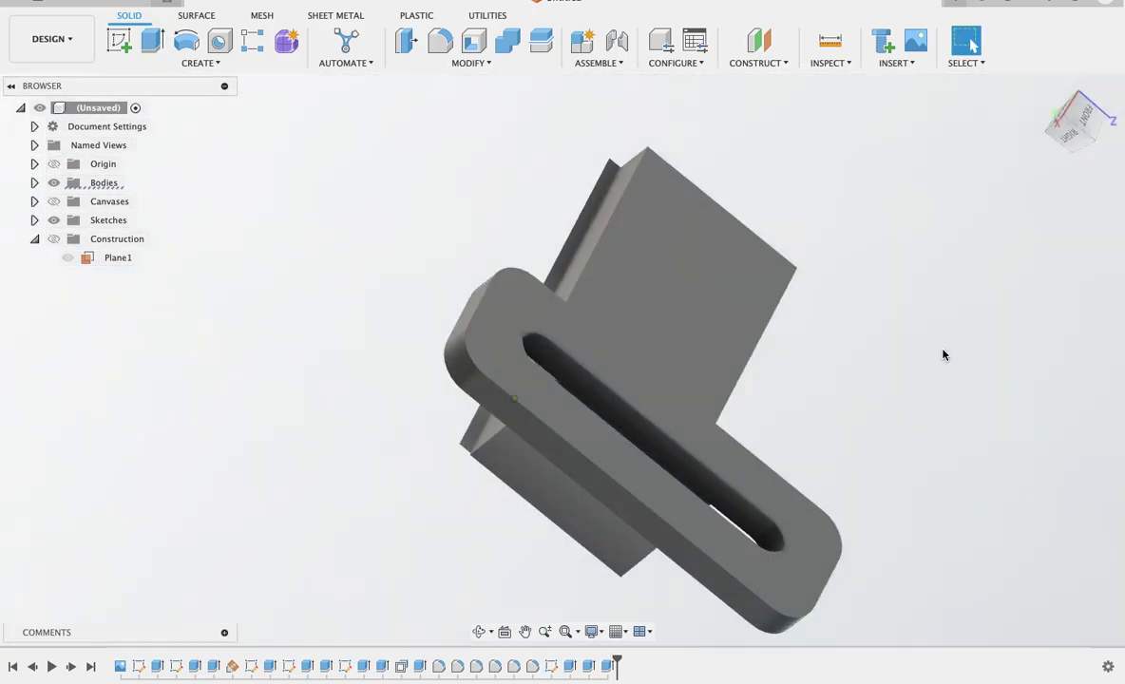
Extrude-cut the thin strip beside the slotted plate 0.60 in.
{"action": "left_click", "coordinate": [152, 40]}
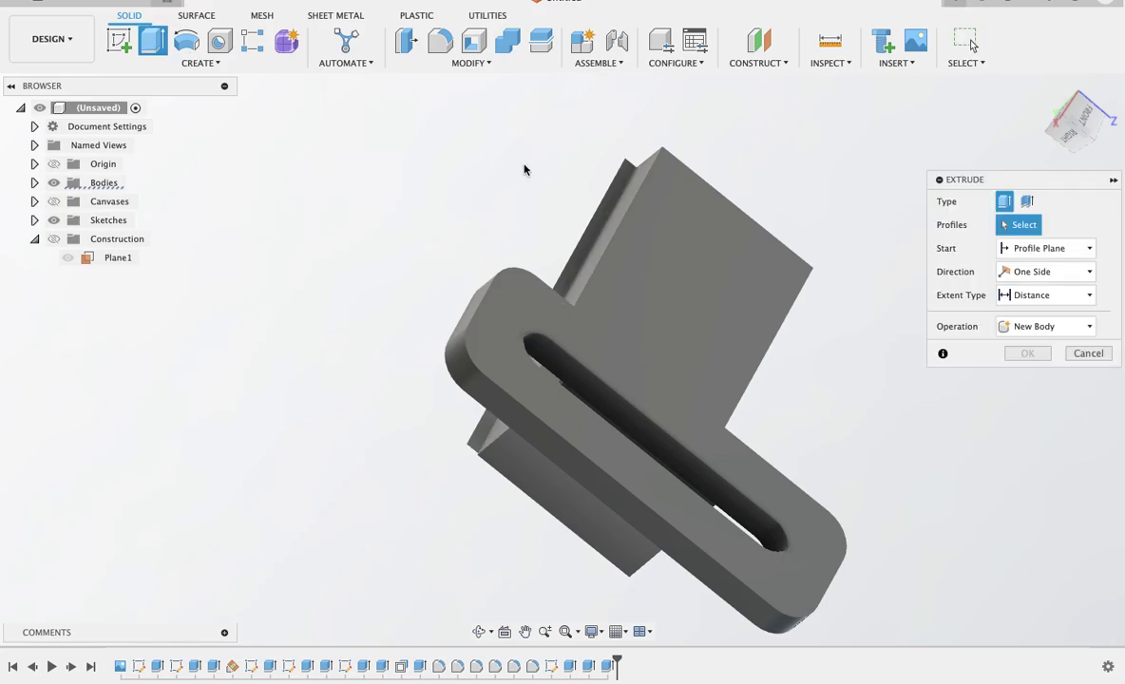
{"action": "left_click", "coordinate": [601, 222]}
{"action": "mouse_move", "coordinate": [602, 218]}
{"action": "left_mouse_down"}
{"action": "mouse_move", "coordinate": [547, 263]}
{"action": "mouse_move", "coordinate": [504, 269]}
{"action": "left_mouse_up"}
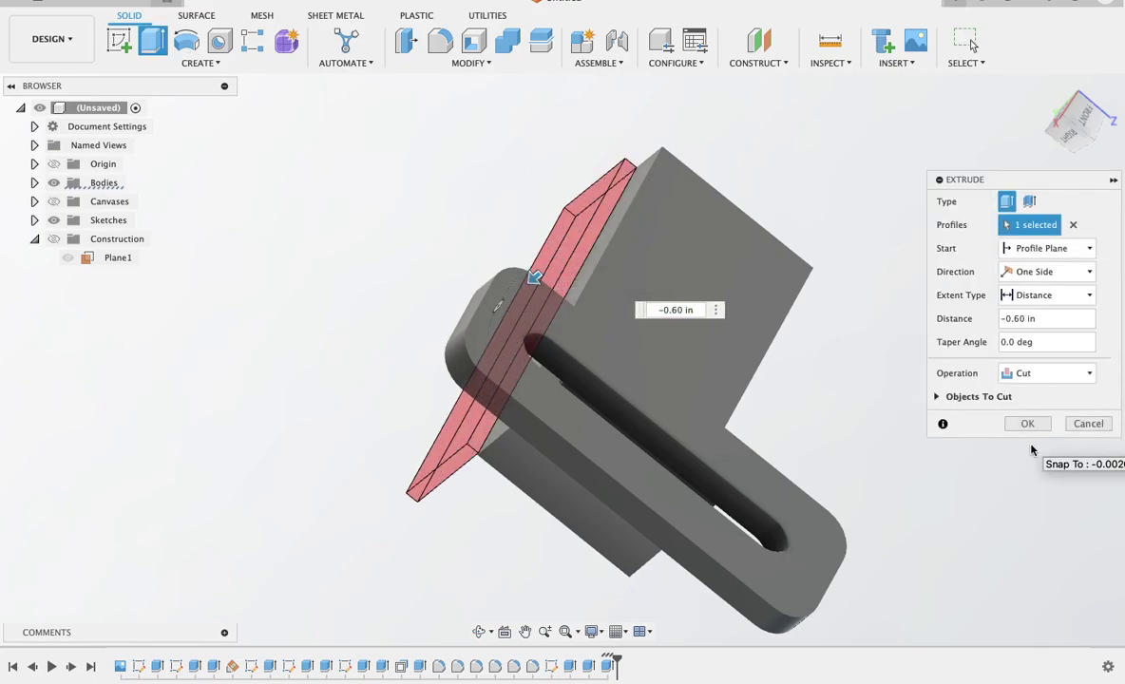
{"action": "middle_click_drag", "start_coordinate": [1033, 450], "coordinate": [1026, 427], "text": "shift"}
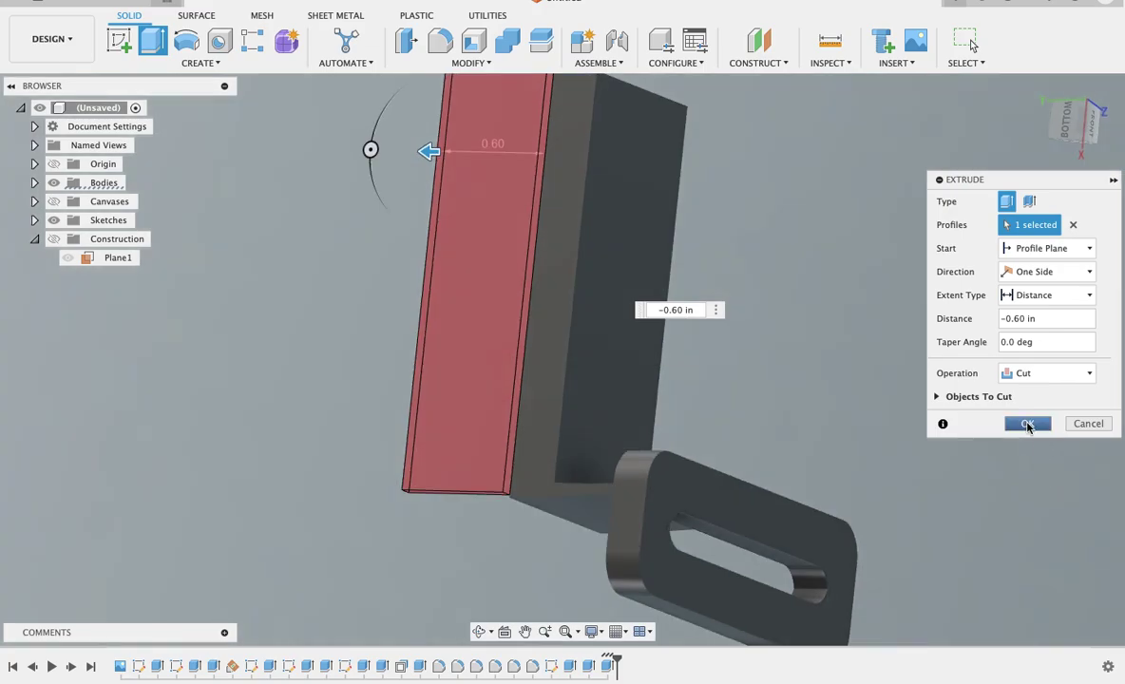
{"action": "left_click", "coordinate": [1027, 424]}
{"action": "middle_click_drag", "start_coordinate": [851, 407], "coordinate": [851, 407], "text": "shift"}
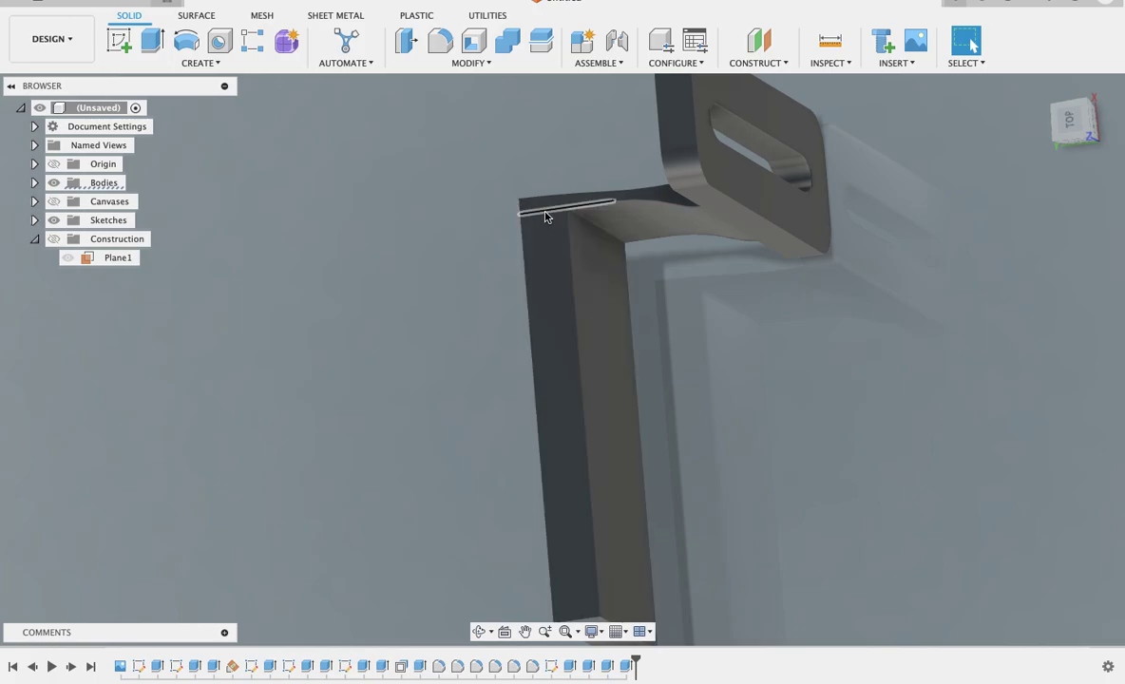
From a side view, extrude the bracket's inner face.
{"action": "left_click", "coordinate": [152, 40]}
{"action": "middle_click_drag", "start_coordinate": [375, 190], "coordinate": [561, 273], "text": "shift"}
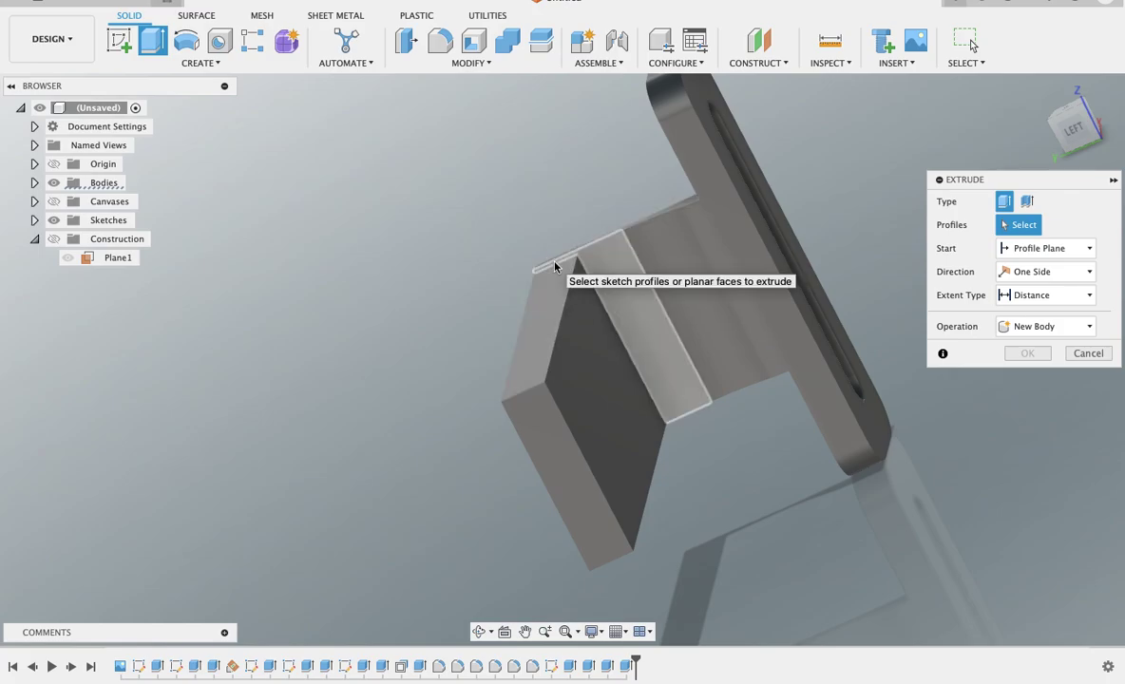
{"action": "left_click", "coordinate": [556, 266]}
{"action": "left_click_drag", "start_coordinate": [555, 266], "coordinate": [507, 399]}
{"action": "left_click", "coordinate": [1016, 406]}
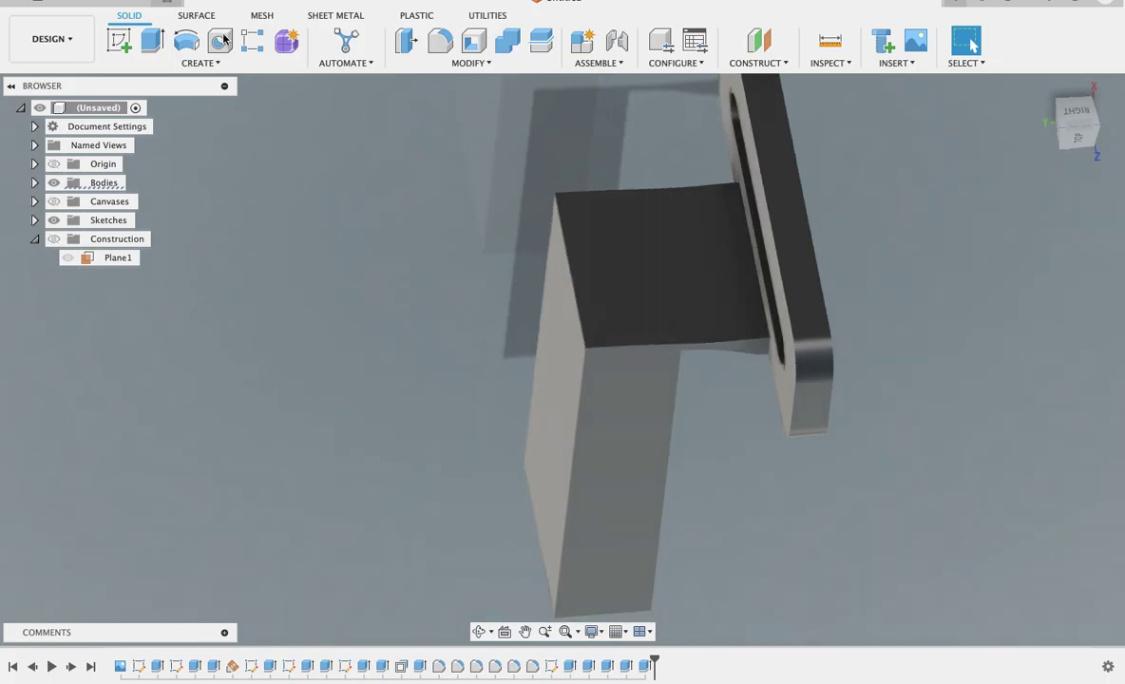
Cut 0.40 in down into the long top face of the leg.
{"action": "left_click", "coordinate": [152, 40]}
{"action": "left_click", "coordinate": [611, 244]}
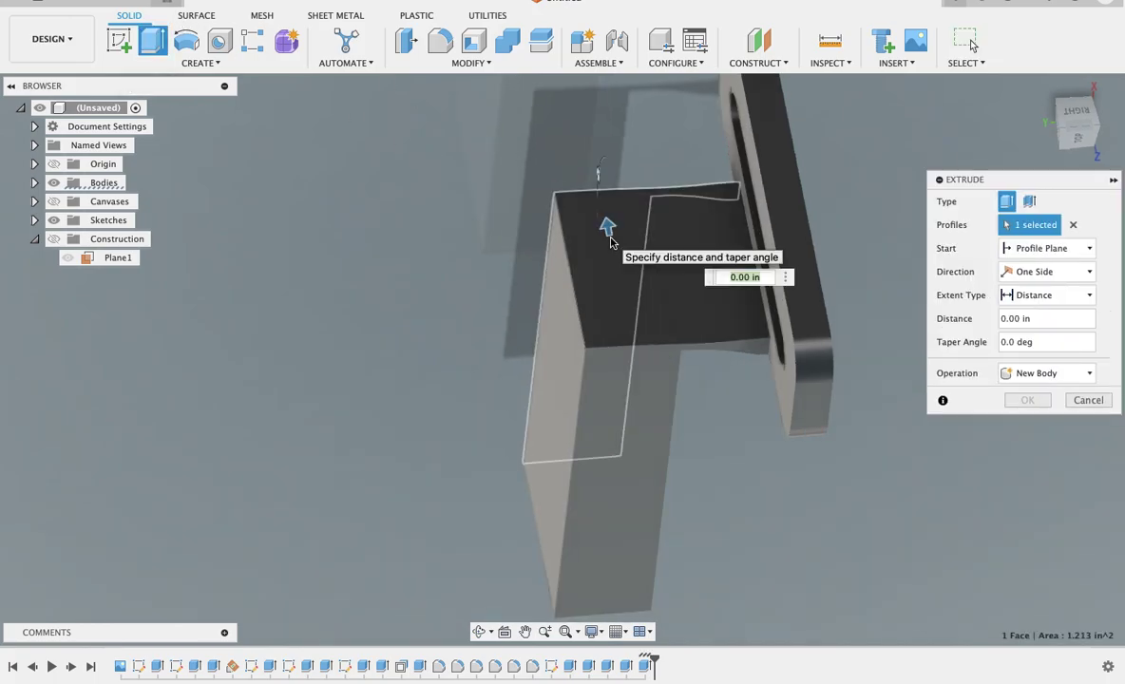
{"action": "key", "text": "Escape"}
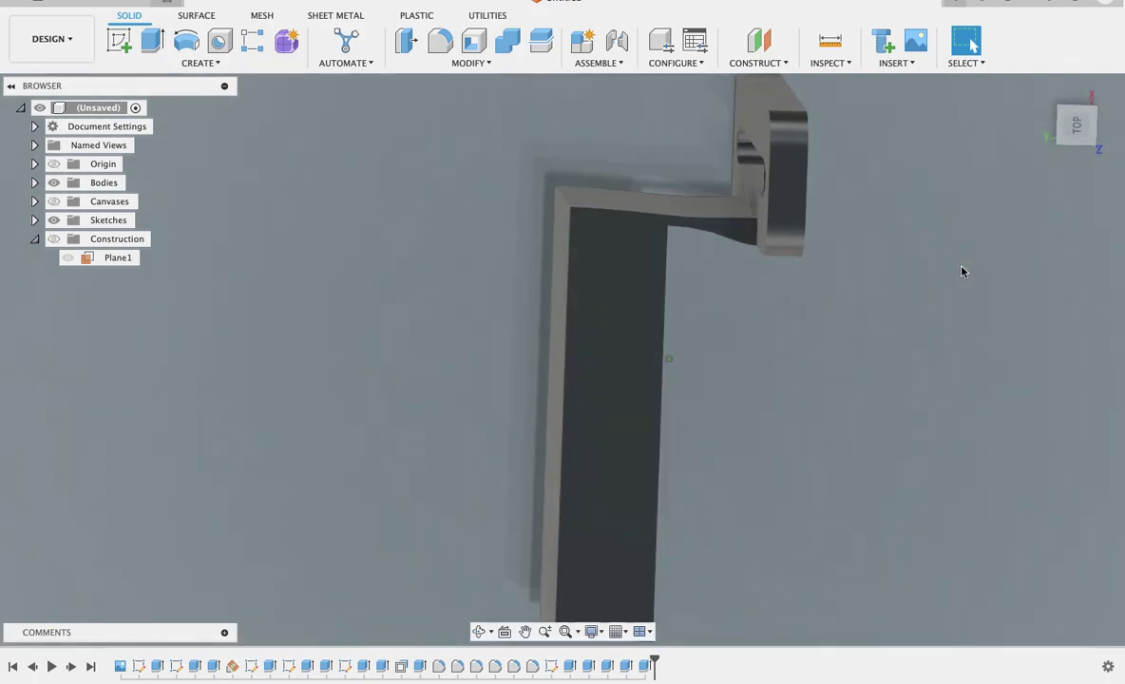
{"action": "left_click", "coordinate": [152, 40]}
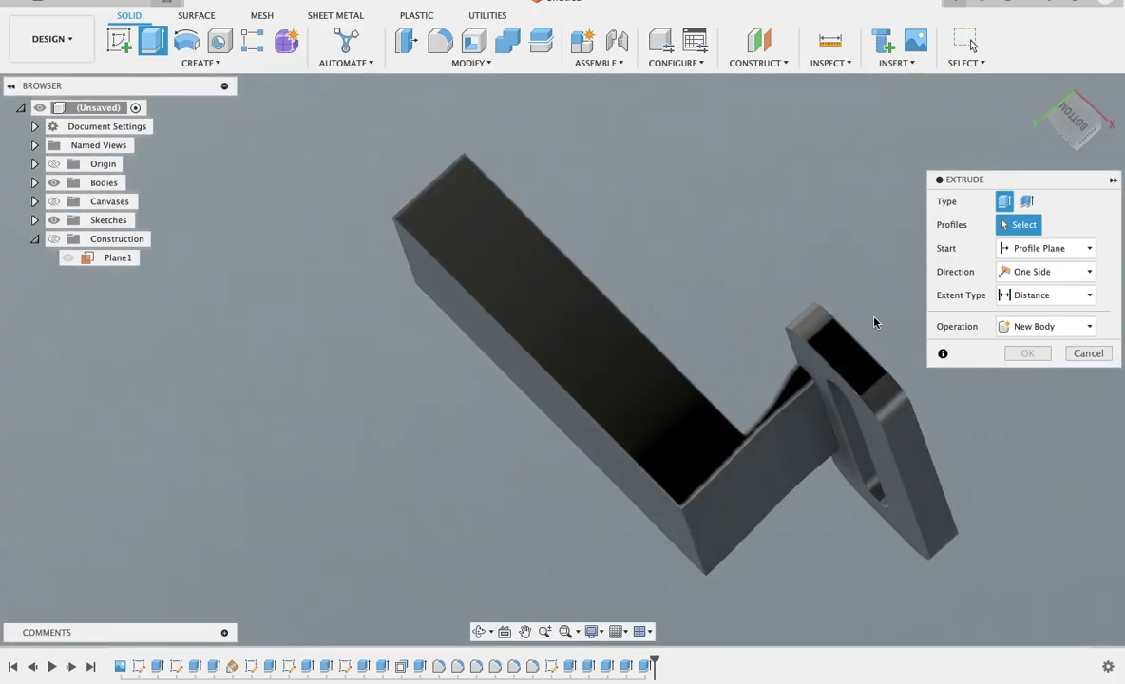
{"action": "left_click", "coordinate": [1086, 353]}
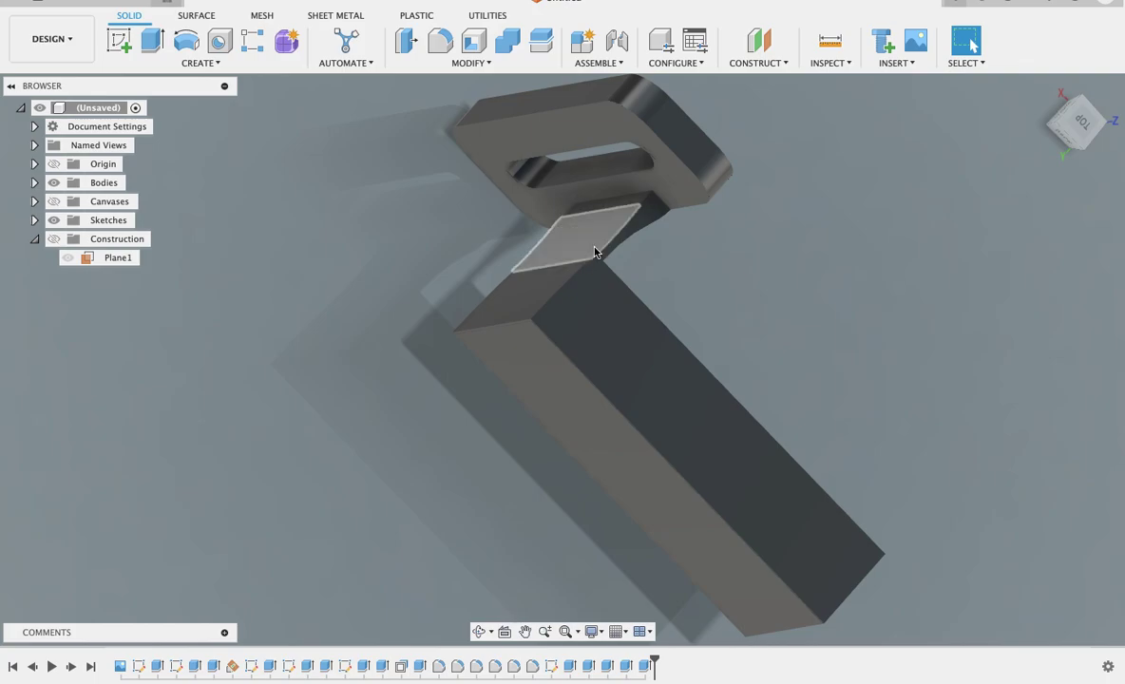
{"action": "left_click", "coordinate": [152, 40]}
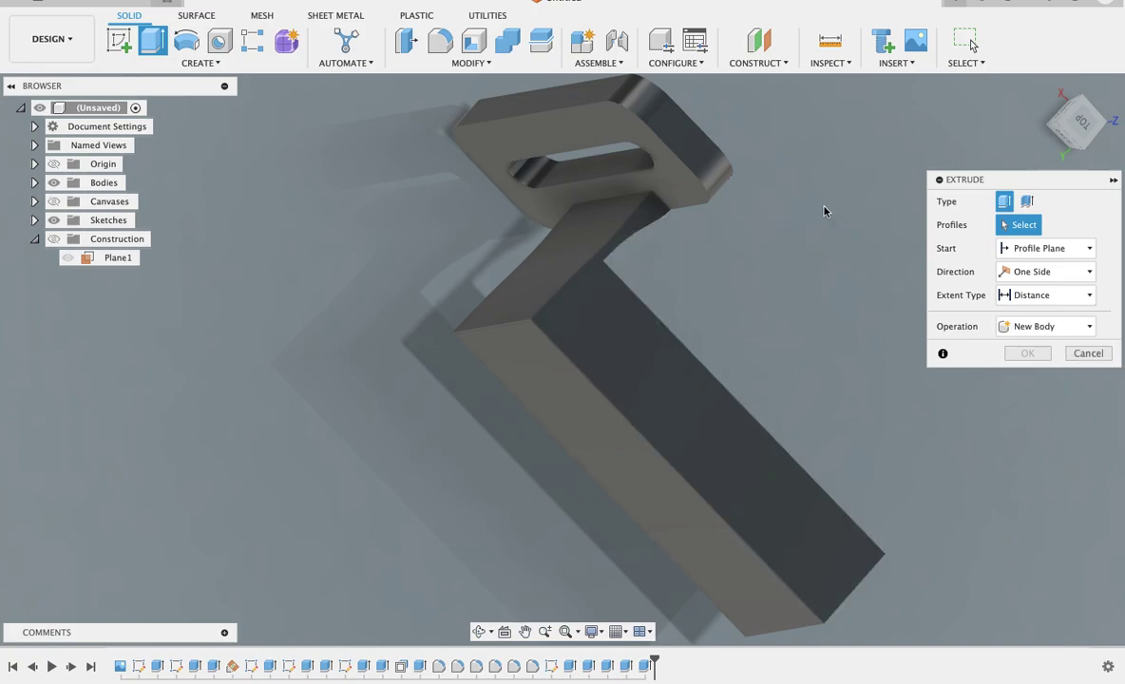
{"action": "left_click", "coordinate": [675, 391]}
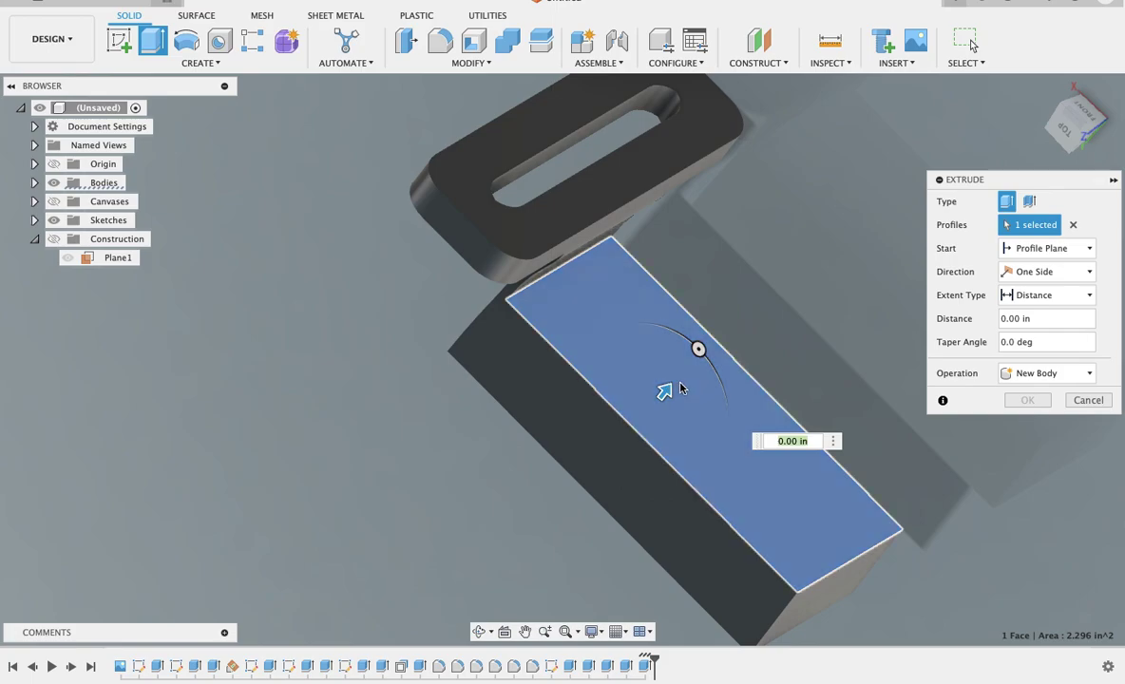
{"action": "left_click_drag", "start_coordinate": [665, 389], "coordinate": [626, 446]}
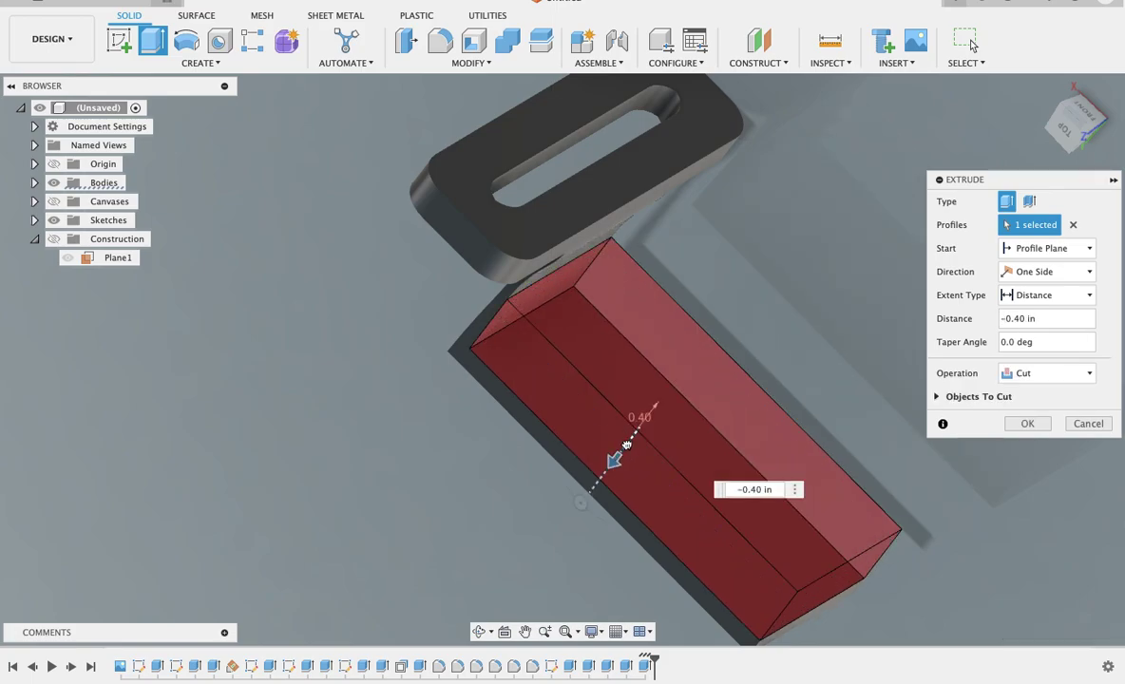
{"action": "middle_click_drag", "start_coordinate": [736, 322], "coordinate": [736, 324], "text": "shift"}
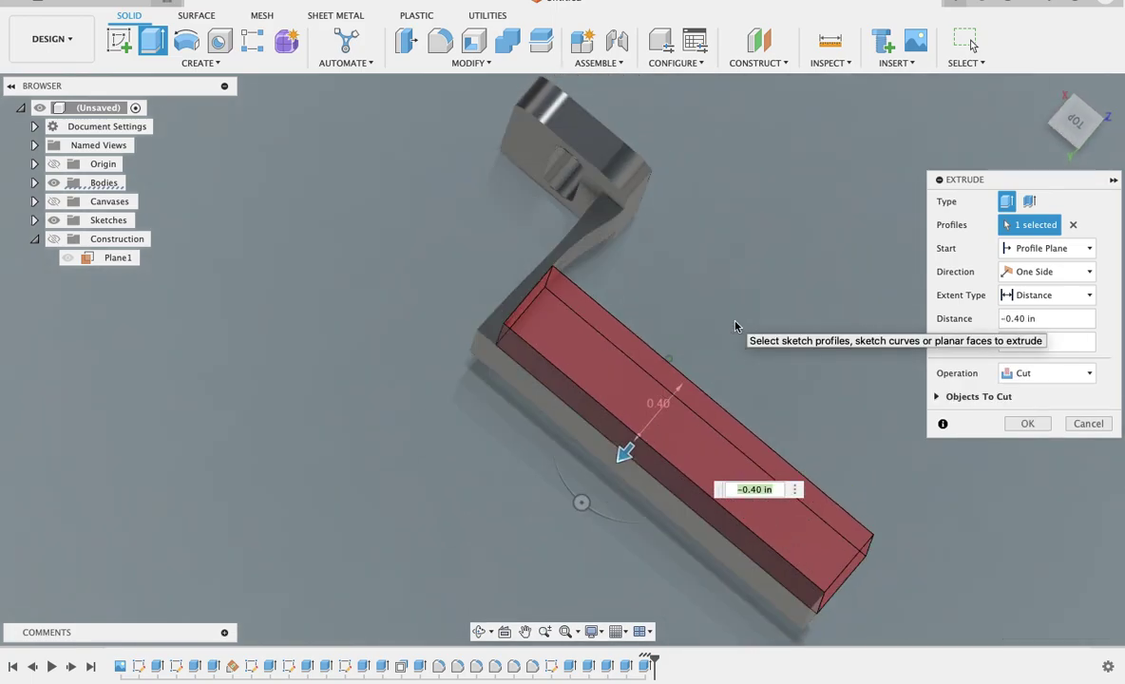
{"action": "left_click", "coordinate": [1022, 424]}
{"action": "middle_click_drag", "start_coordinate": [836, 344], "coordinate": [837, 344], "text": "shift"}
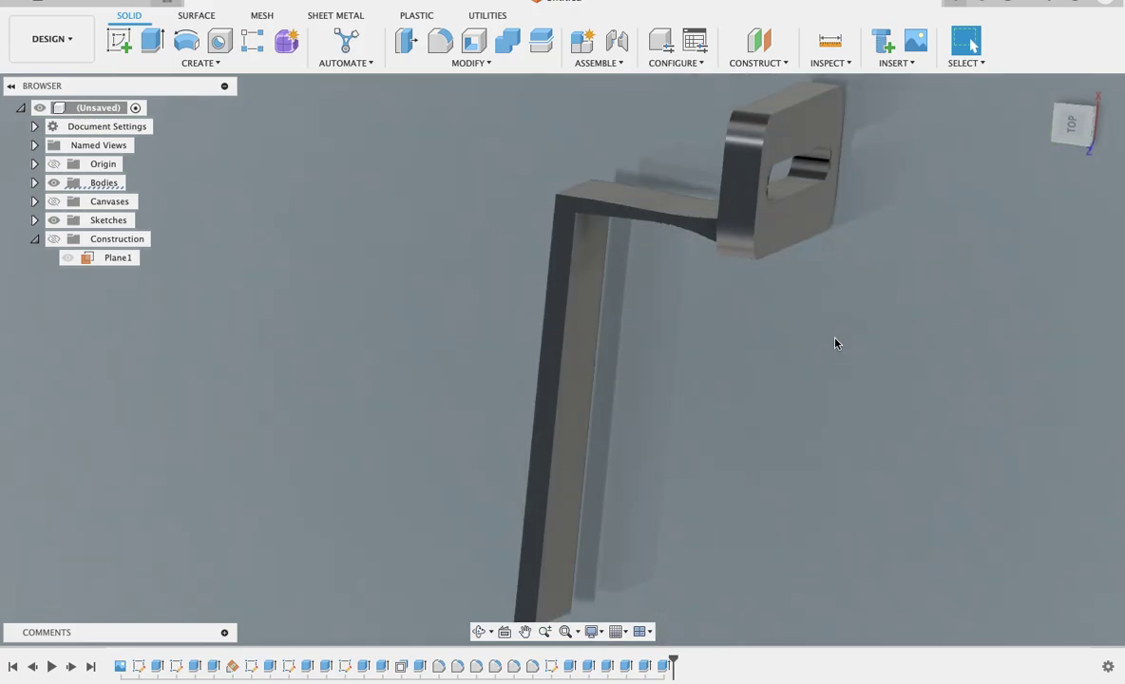
{"action": "middle_click_drag", "start_coordinate": [272, 98], "coordinate": [379, 253], "text": "shift"}
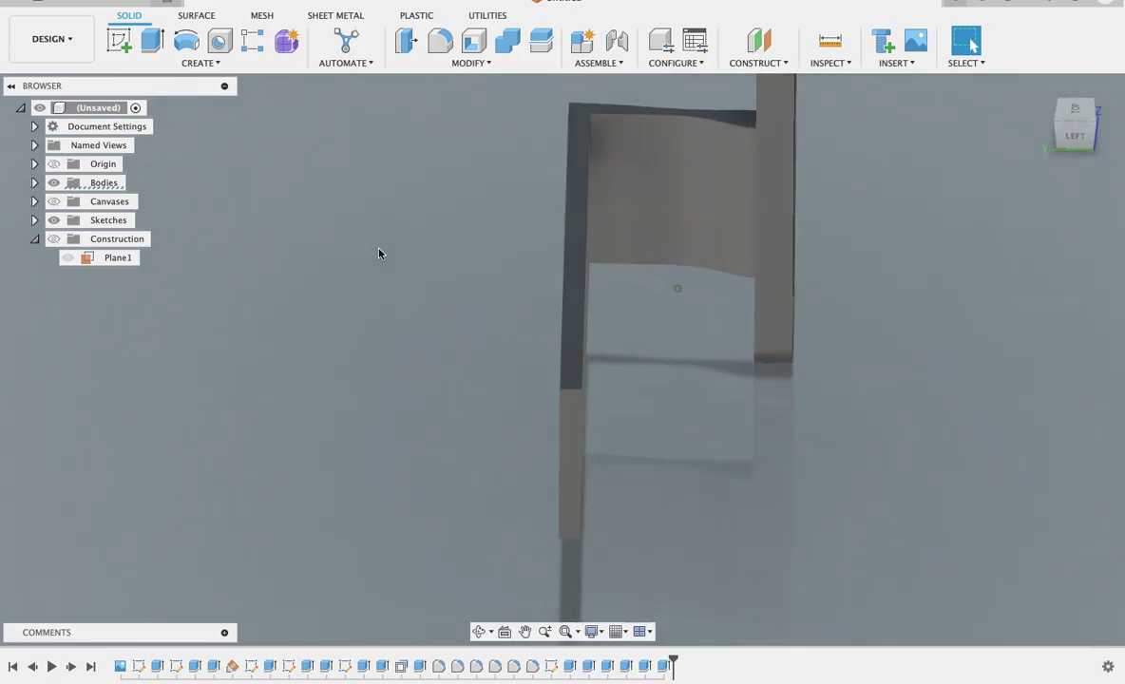
Cut the leg's thin rectangular end face 0.70 in.
{"action": "left_click", "coordinate": [152, 40]}
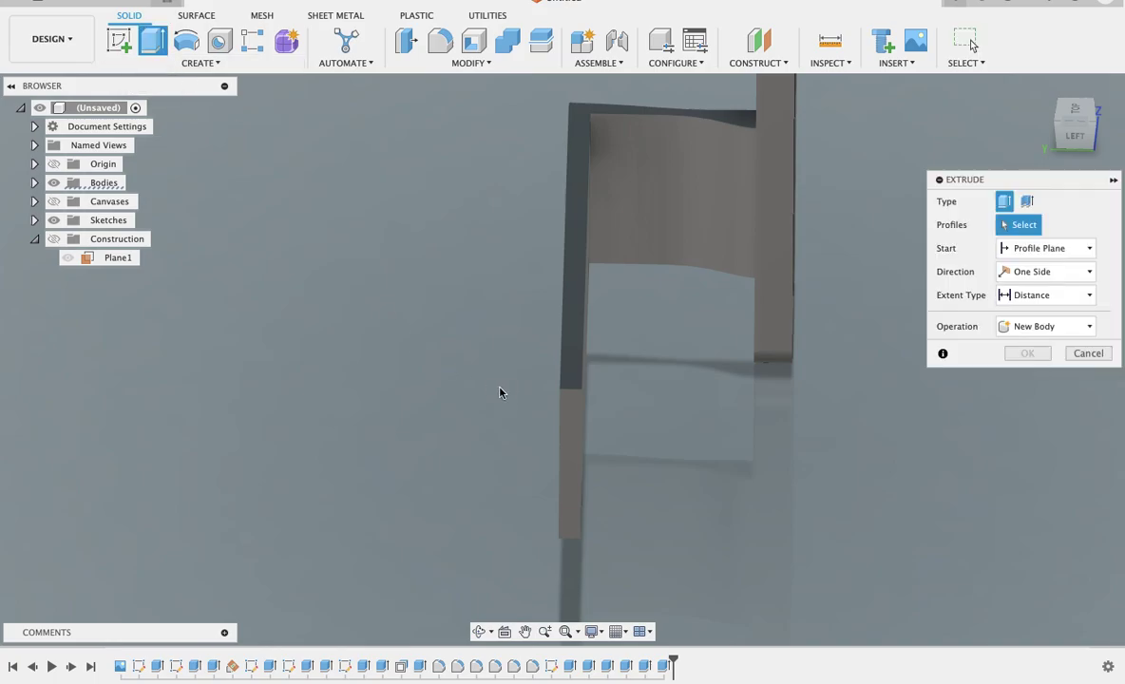
{"action": "left_click", "coordinate": [577, 410]}
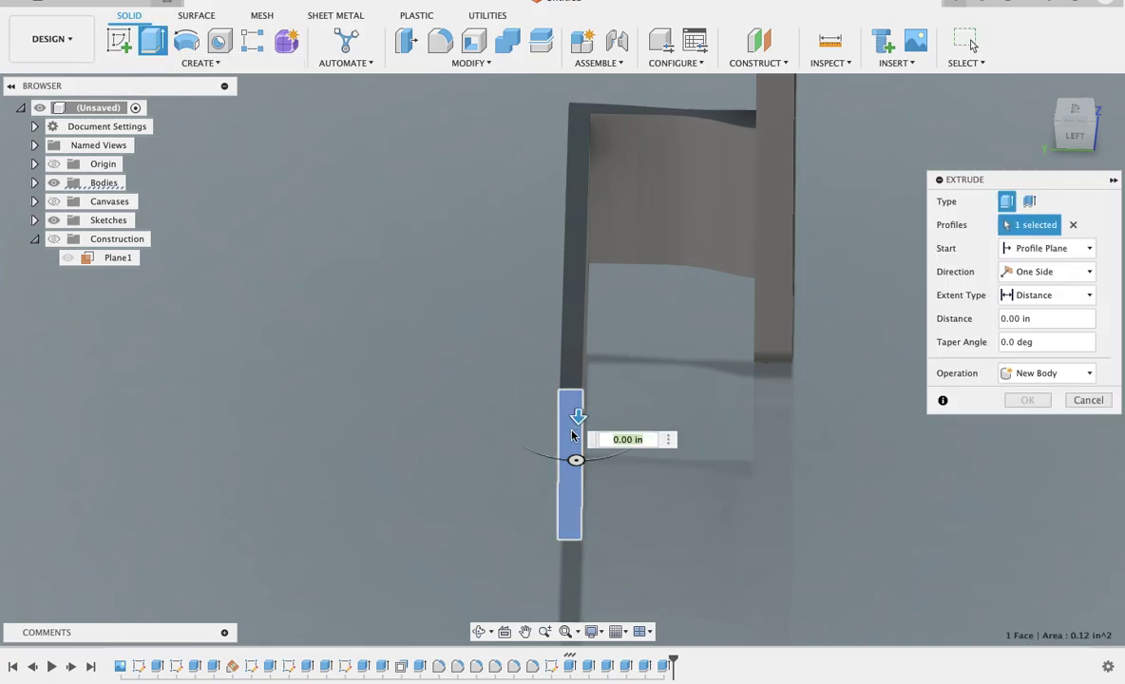
{"action": "left_click_drag", "start_coordinate": [578, 420], "coordinate": [581, 272]}
{"action": "left_click", "coordinate": [1028, 424]}
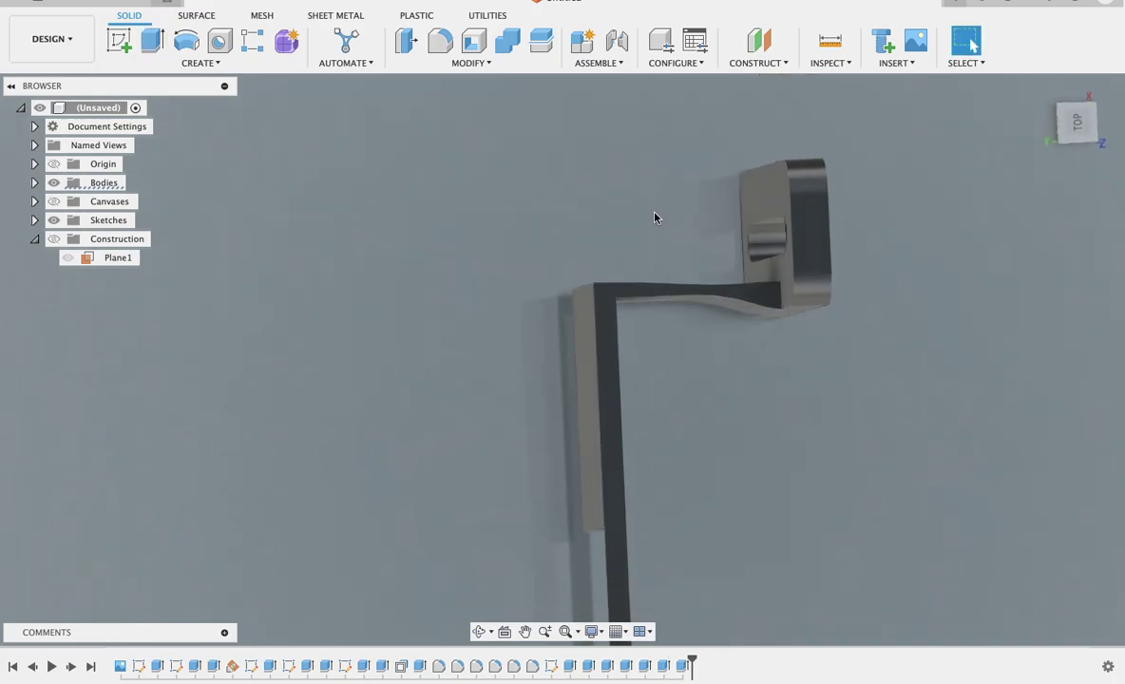
{"action": "middle_click_drag", "start_coordinate": [655, 216], "coordinate": [654, 218], "text": "shift"}
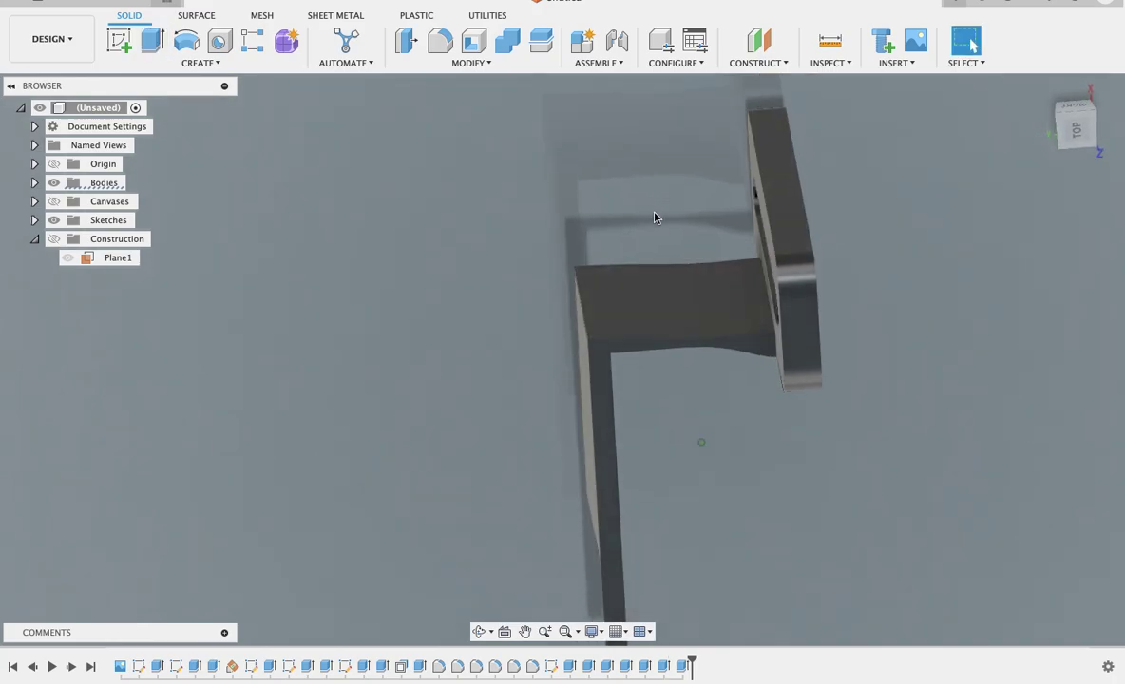
Fillet the inner bend edge of the bracket with a 0.15 in radius.
{"action": "left_click", "coordinate": [440, 40]}
{"action": "left_click", "coordinate": [571, 276]}
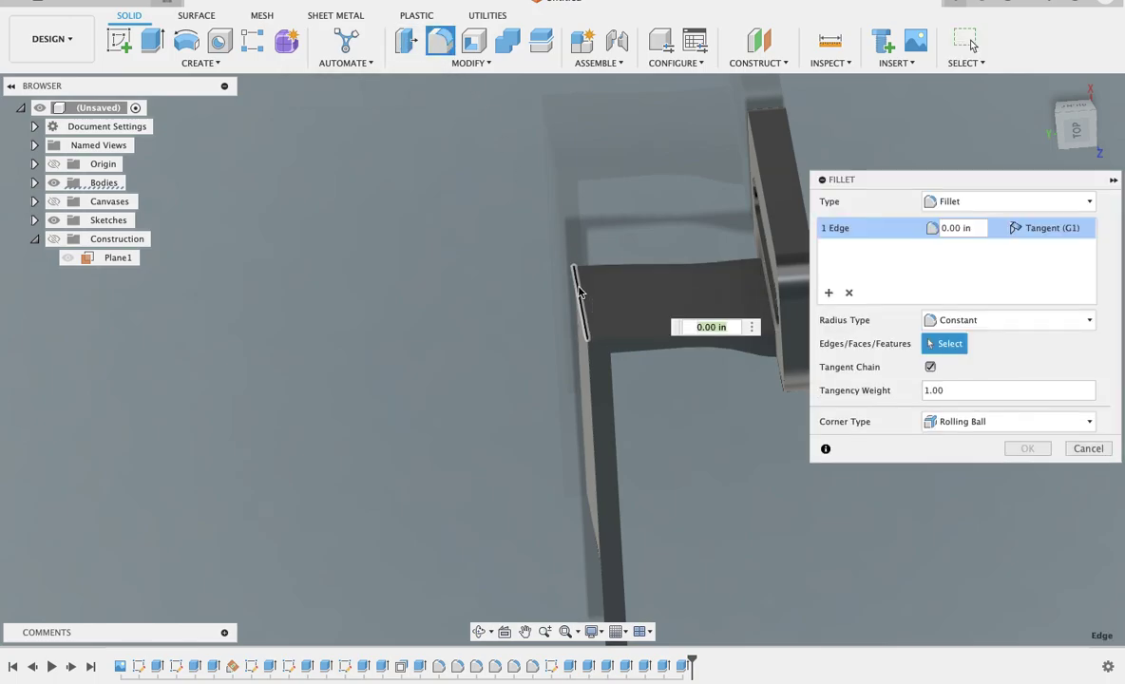
{"action": "left_click_drag", "start_coordinate": [568, 277], "coordinate": [577, 286]}
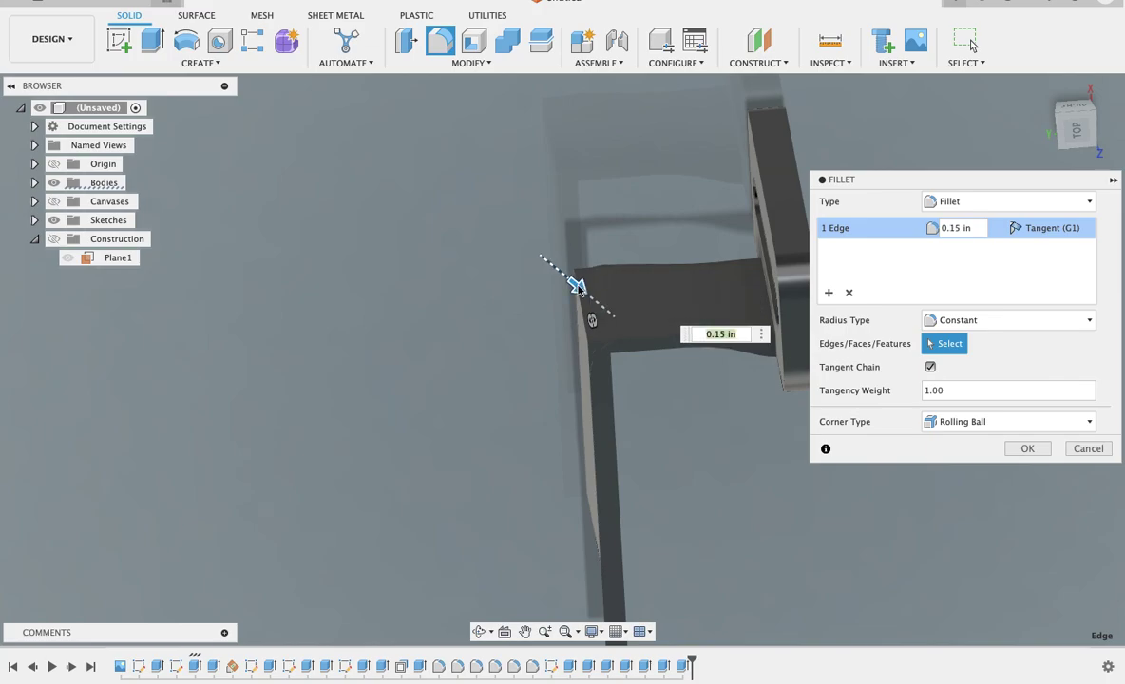
{"action": "scroll", "coordinate": [527, 228], "scroll_direction": "up", "scroll_amount": 5, "text": "shift"}
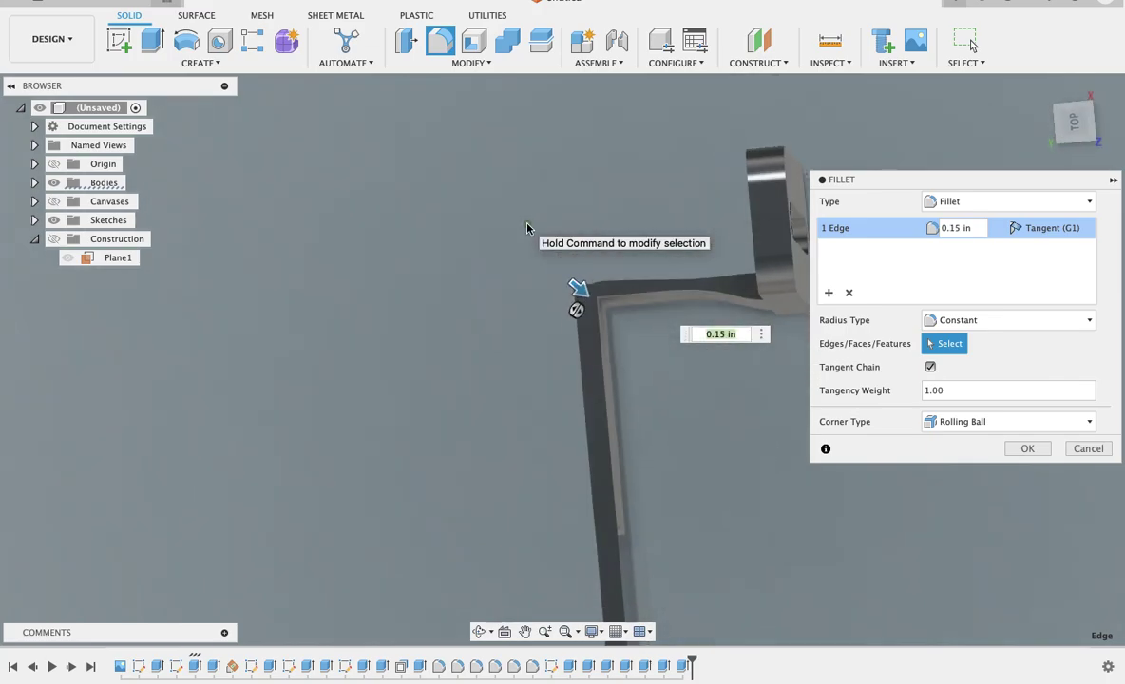
{"action": "scroll", "coordinate": [542, 244], "scroll_direction": "up", "scroll_amount": 5, "text": "shift"}
{"action": "scroll", "coordinate": [541, 245], "scroll_direction": "down", "scroll_amount": 4, "text": "shift"}
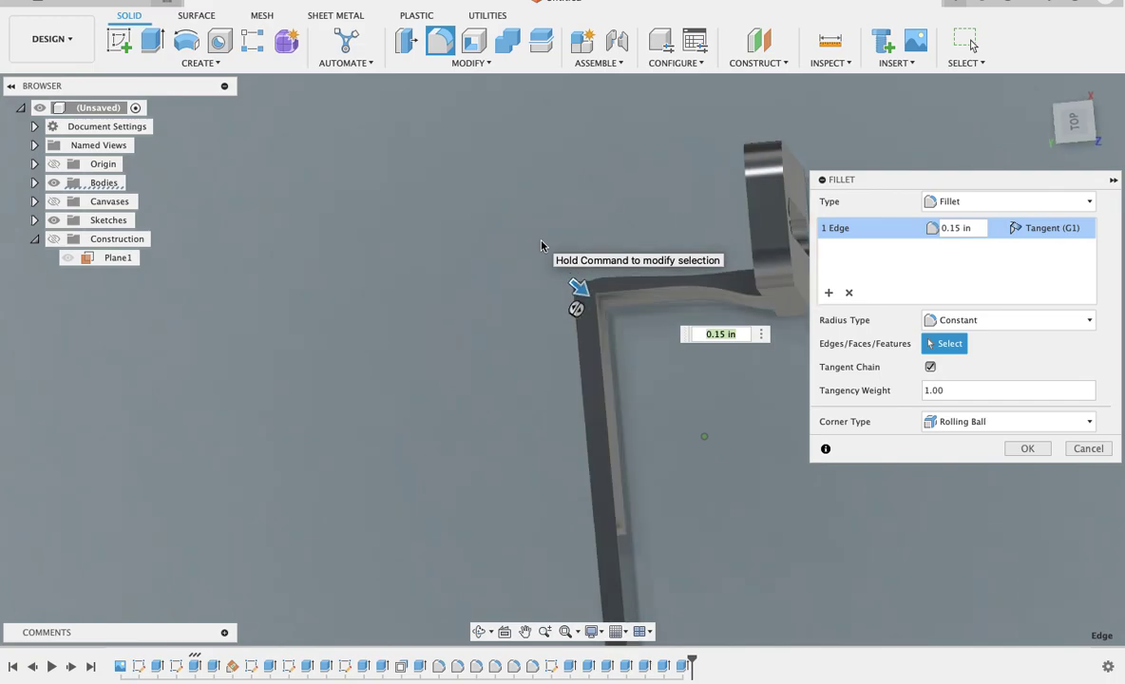
{"action": "left_click", "coordinate": [1026, 447]}
{"action": "scroll", "coordinate": [772, 342], "scroll_direction": "up", "scroll_amount": 5, "text": "shift"}
{"action": "scroll", "coordinate": [768, 338], "scroll_direction": "up", "scroll_amount": 3, "text": "shift"}
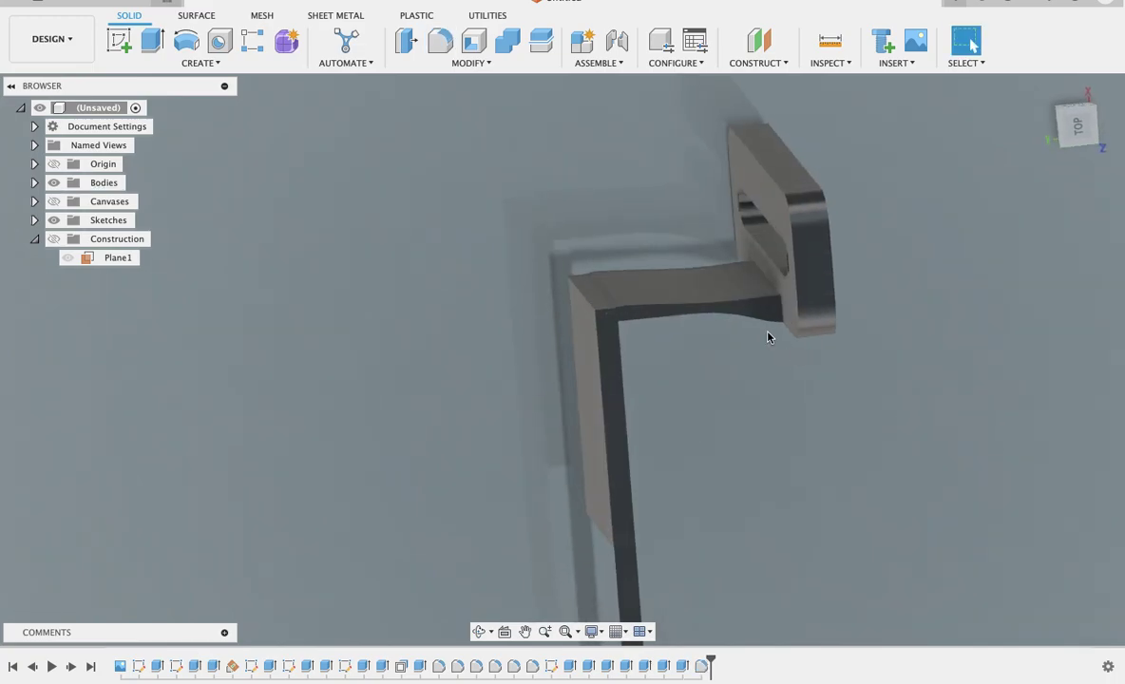
{"action": "left_click", "coordinate": [406, 40]}
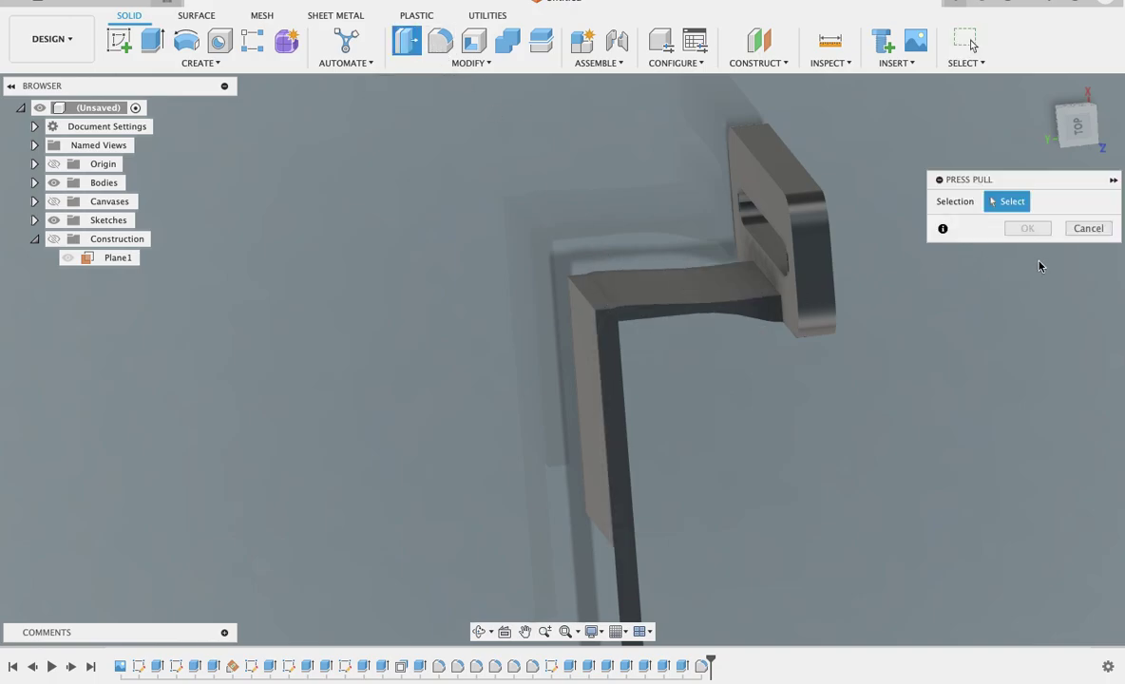
Cancel Press Pull and extrude-cut the leg's end face 2.60 in deep.
{"action": "left_click", "coordinate": [1087, 228]}
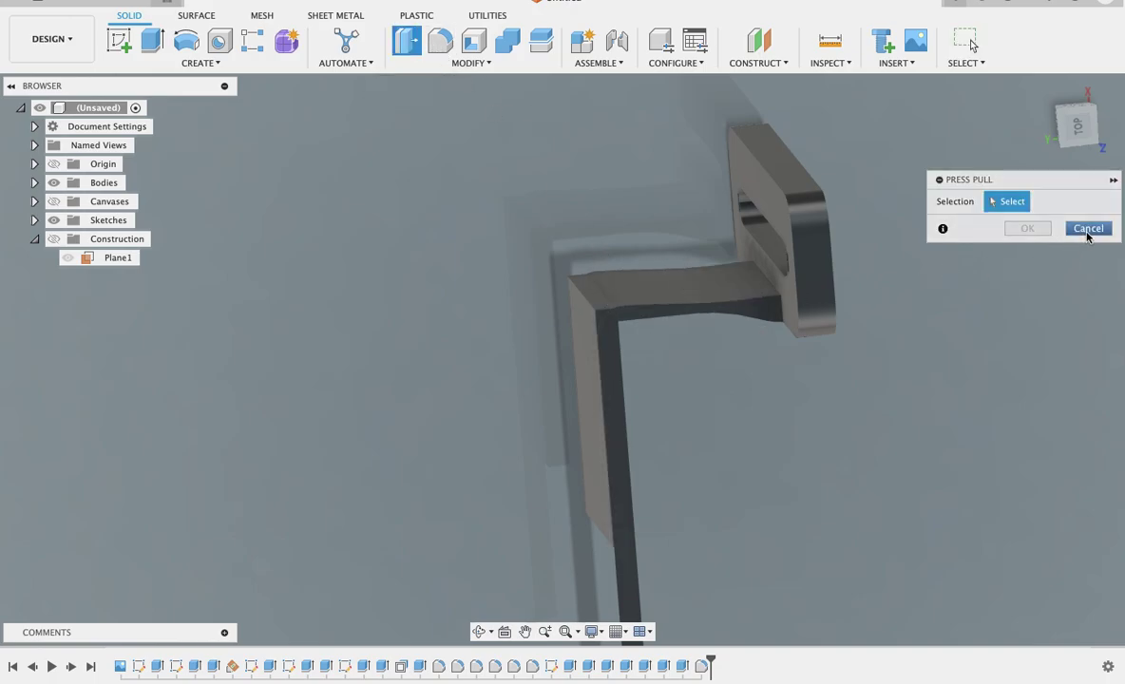
{"action": "left_click", "coordinate": [153, 38]}
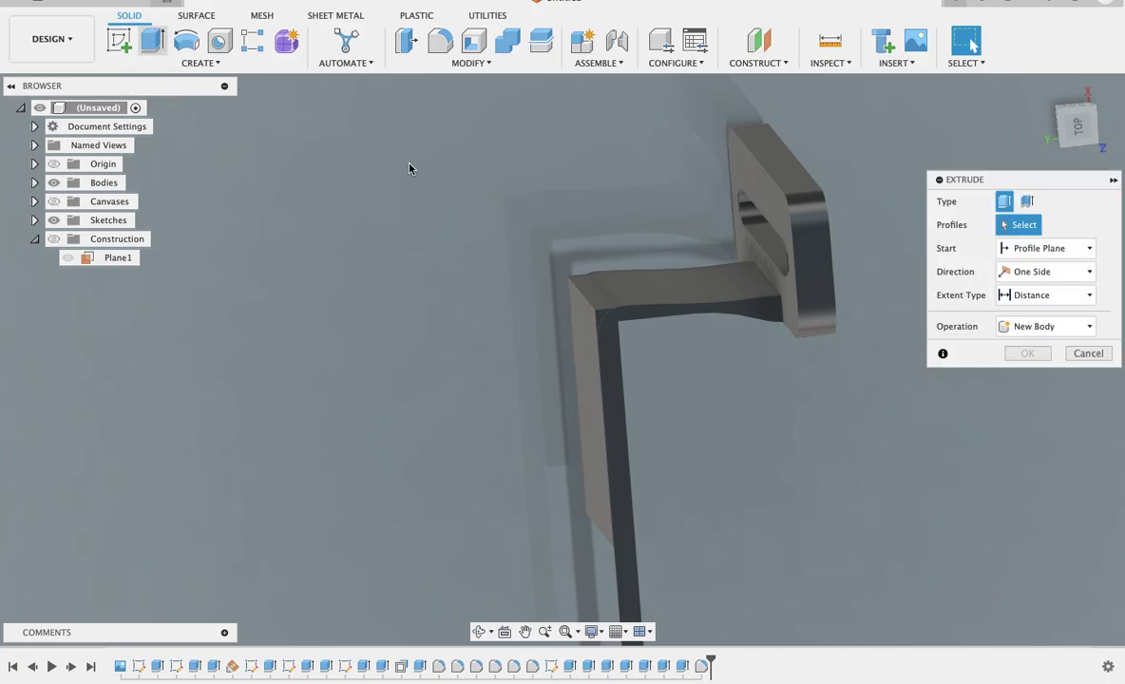
{"action": "left_click", "coordinate": [603, 322]}
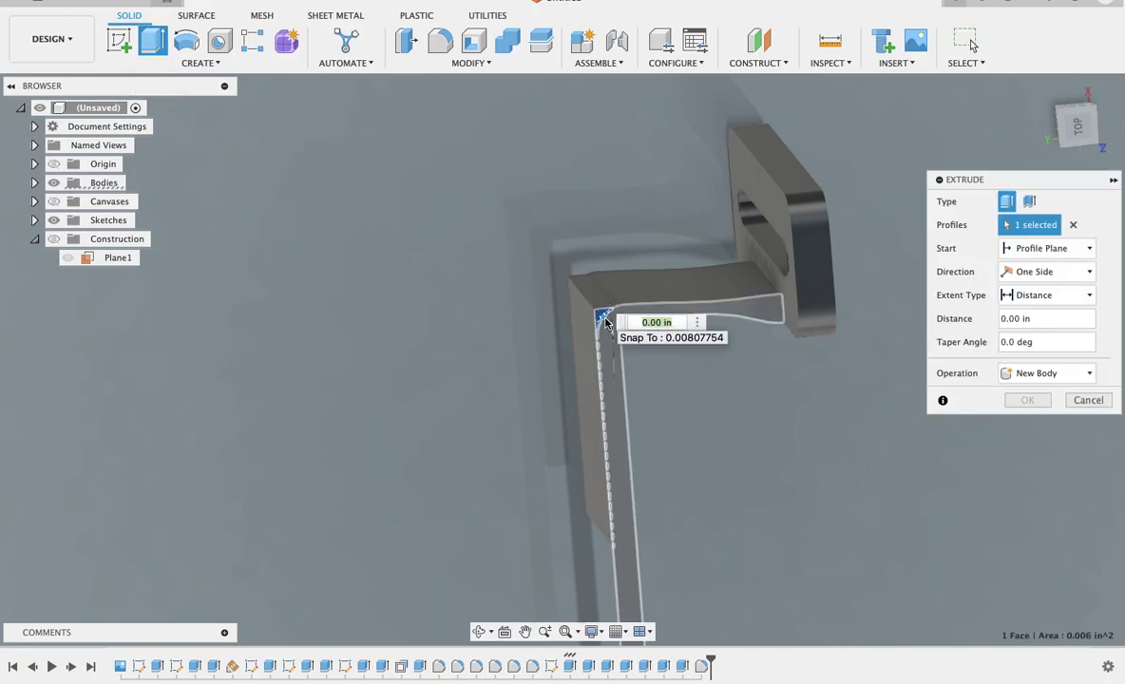
{"action": "left_click_drag", "start_coordinate": [594, 307], "coordinate": [561, 254]}
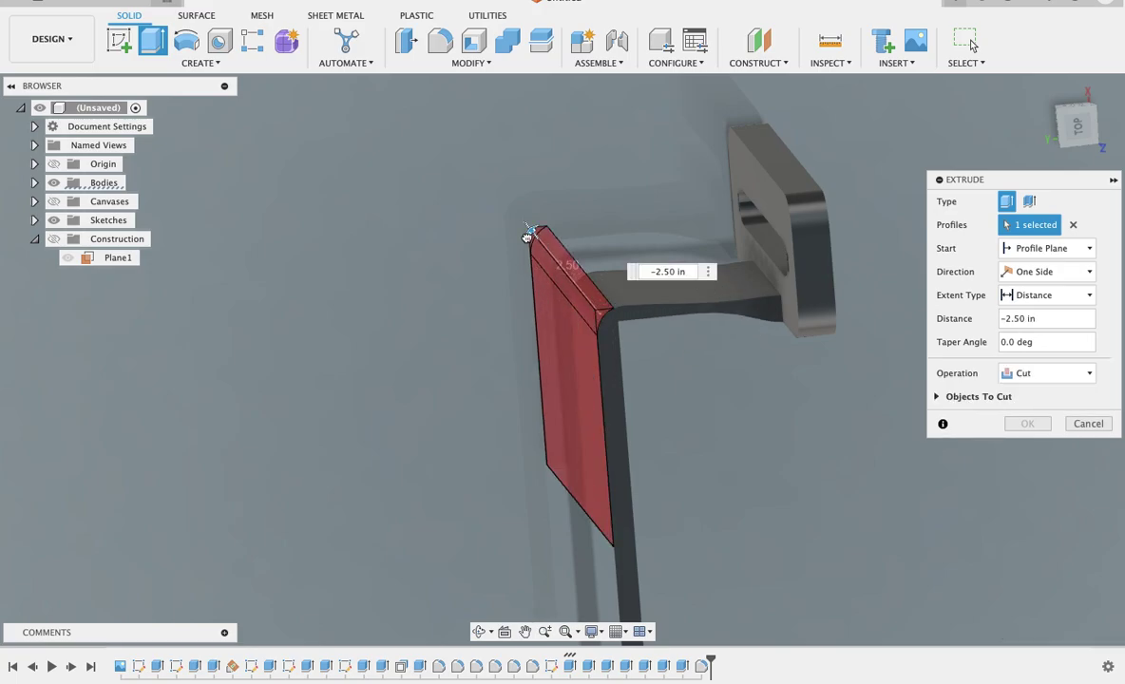
{"action": "middle_click_drag", "start_coordinate": [801, 433], "coordinate": [800, 436], "text": "shift"}
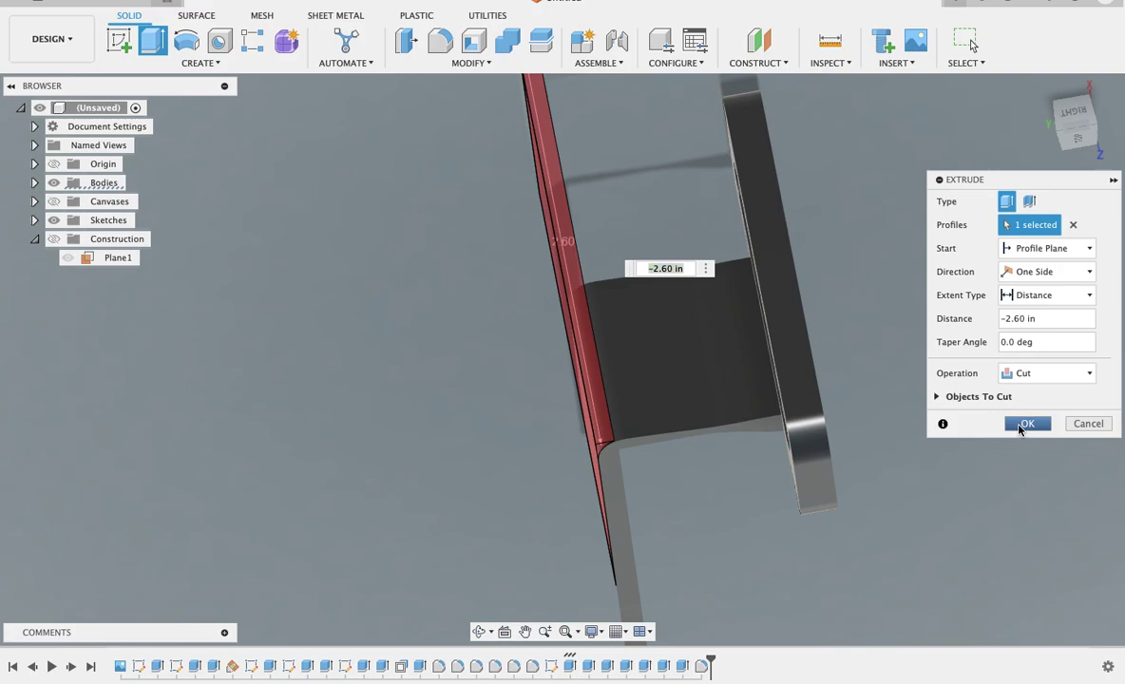
{"action": "left_click", "coordinate": [1023, 429]}
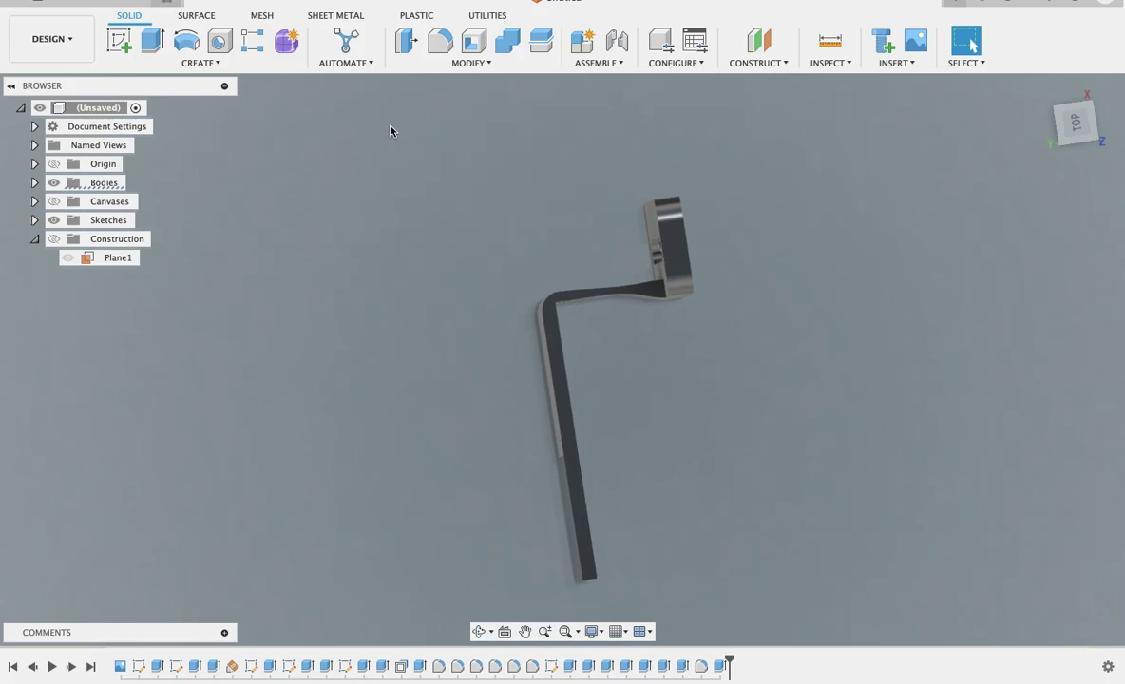
{"action": "left_click", "coordinate": [1075, 122]}
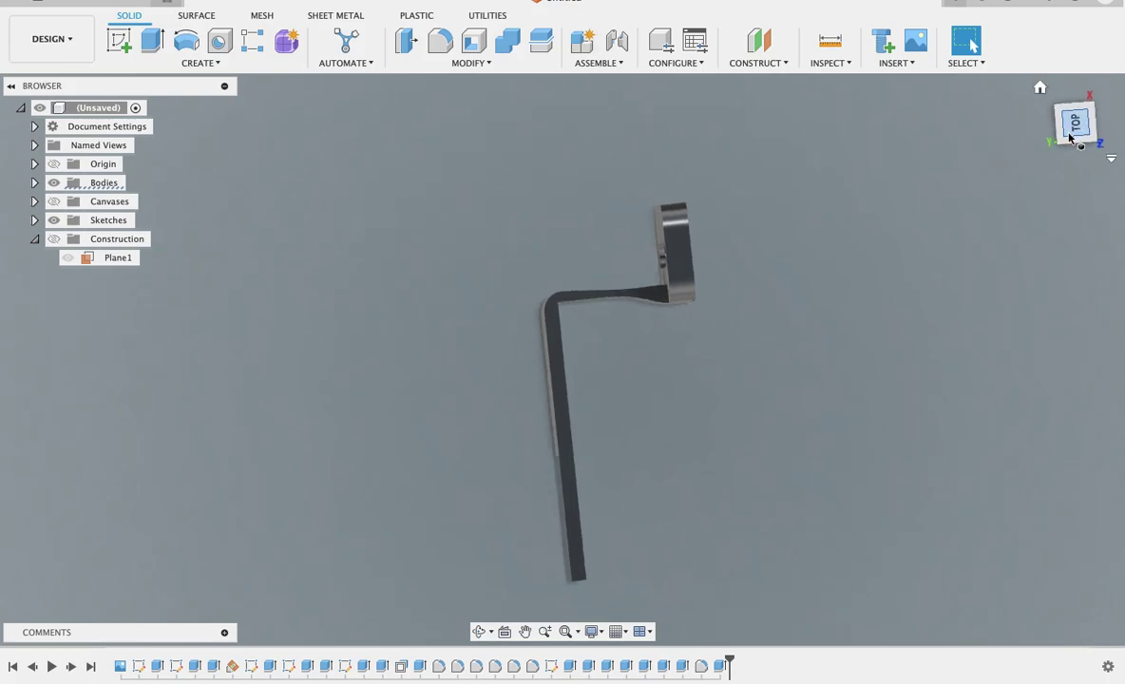
Sketch a two-point rectangle on the face enclosing the thin leg's end, then finish the sketch.
{"action": "left_click", "coordinate": [118, 41]}
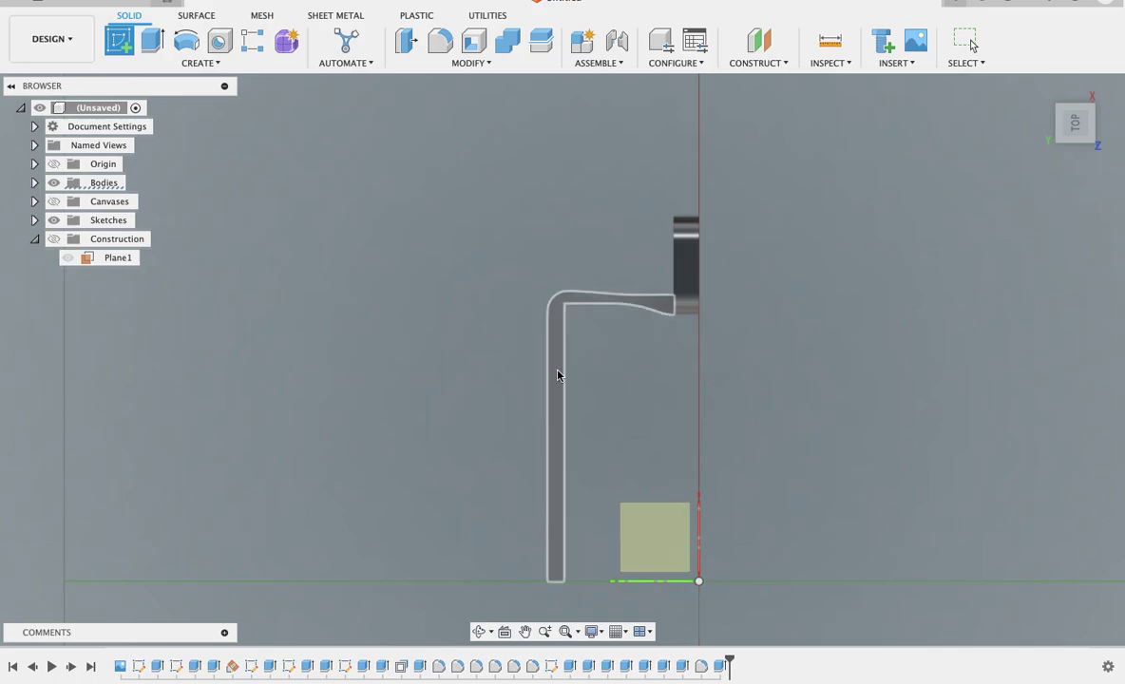
{"action": "left_click", "coordinate": [559, 387]}
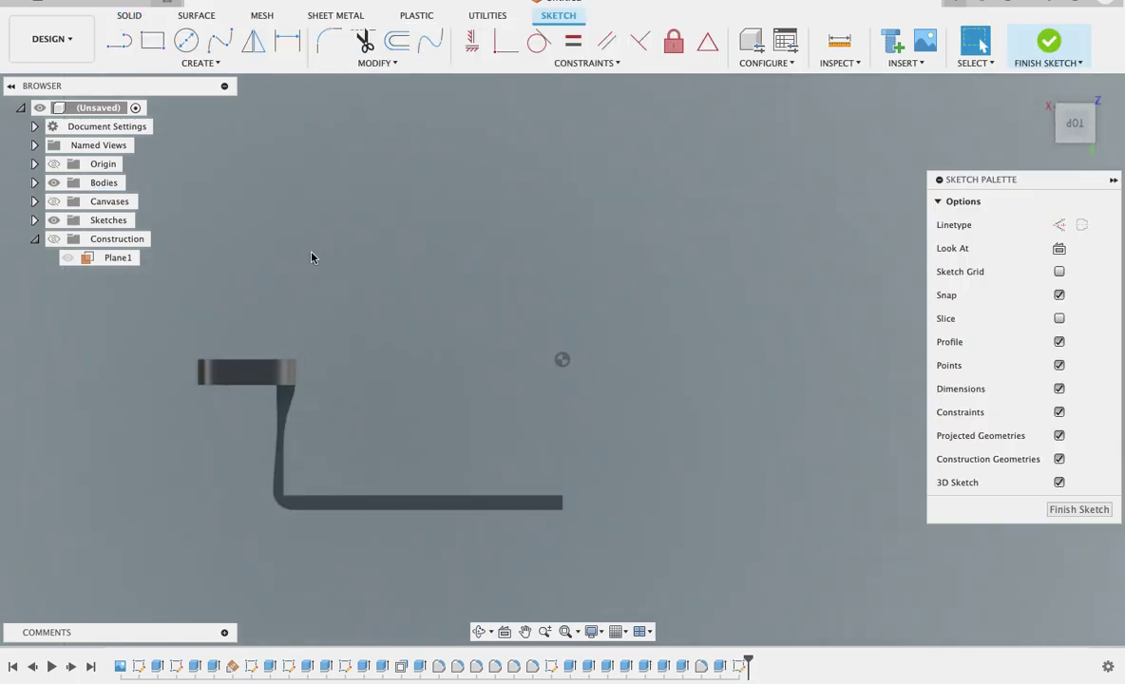
{"action": "key", "text": "r"}
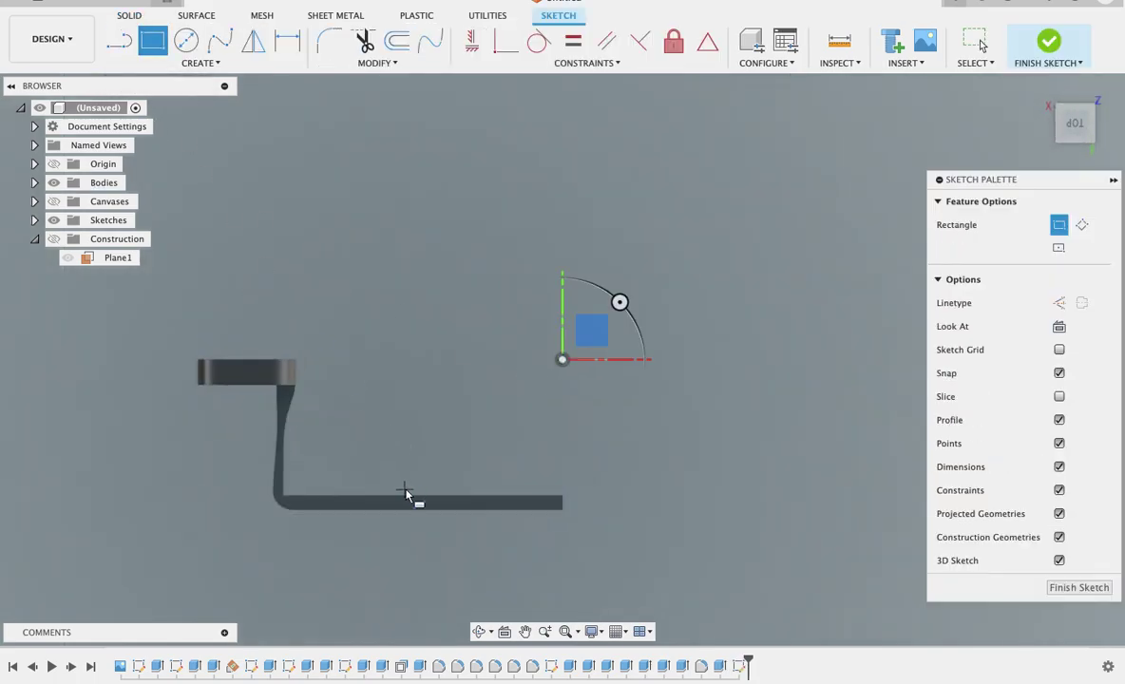
{"action": "left_click", "coordinate": [405, 490]}
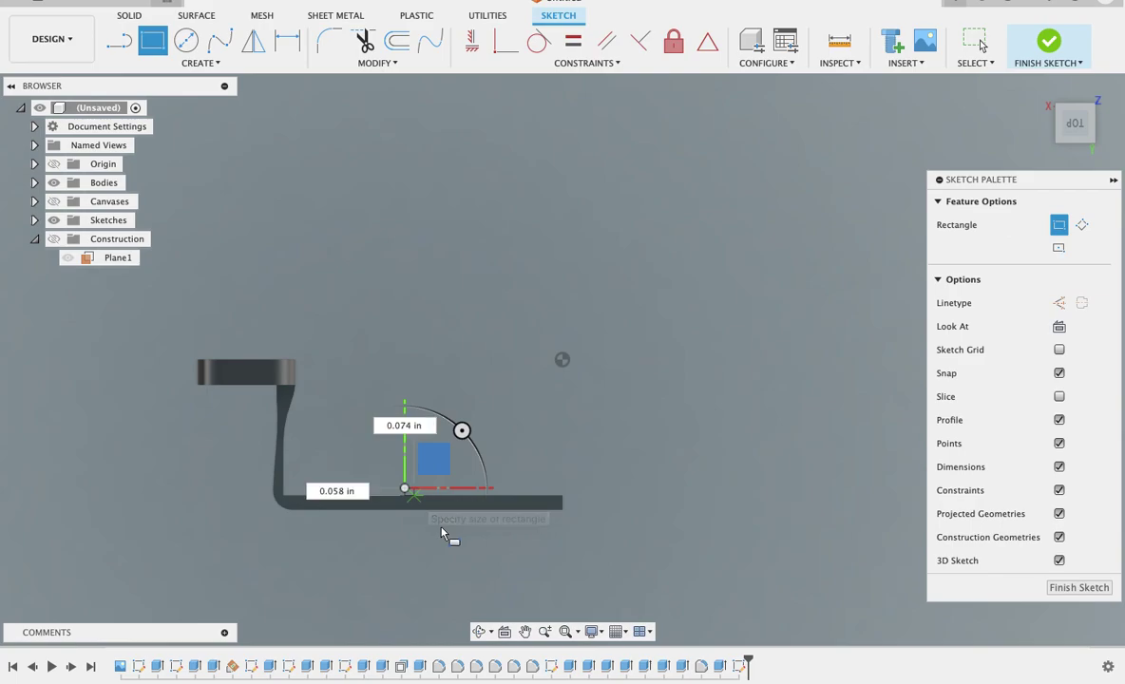
{"action": "left_click", "coordinate": [571, 535]}
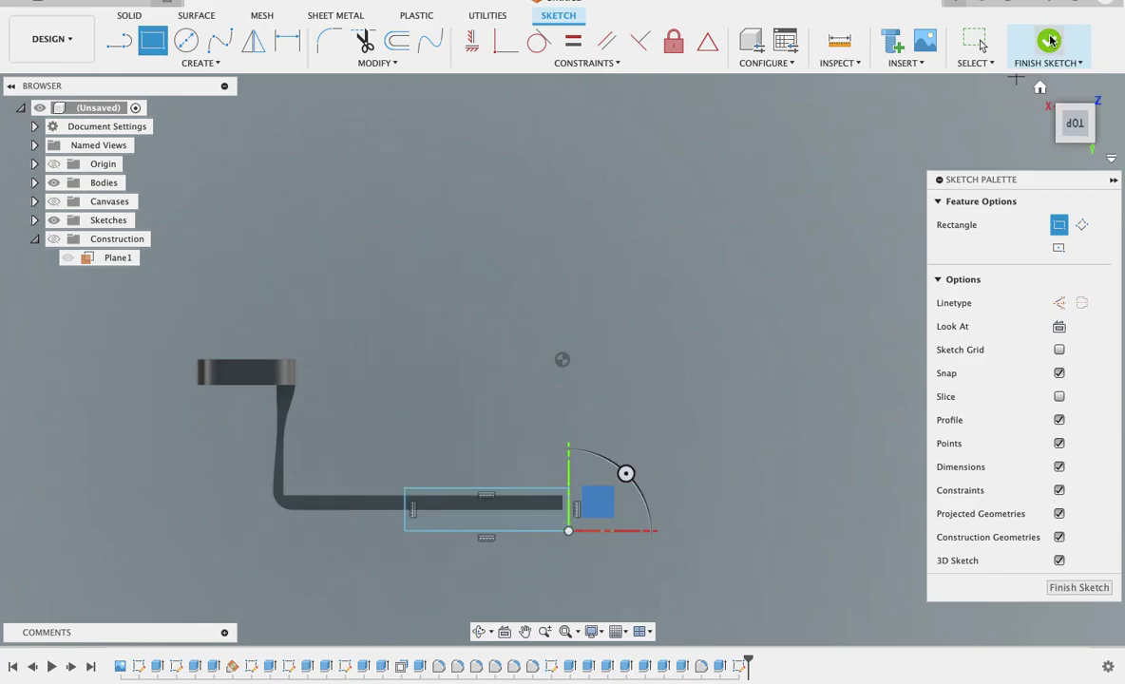
{"action": "middle_click_drag", "start_coordinate": [794, 152], "coordinate": [815, 163], "text": "shift"}
{"action": "key", "text": "Escape"}
{"action": "key", "text": "F6"}
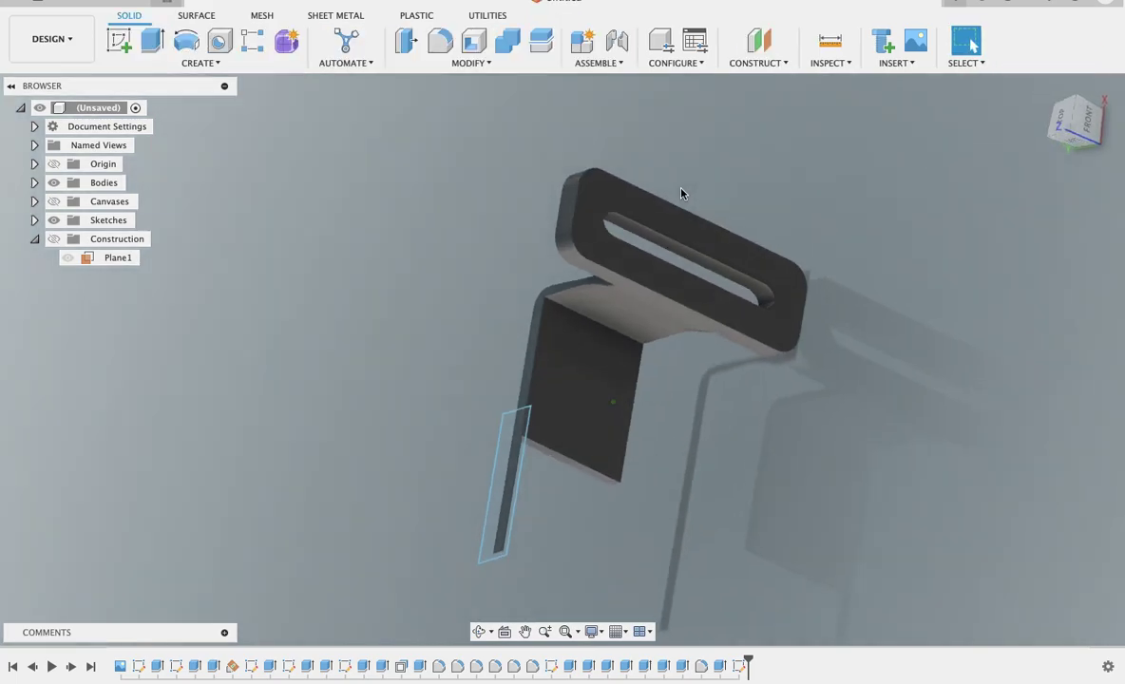
Extrude-cut both rectangle profiles 1.70 in to trim off the leg's end.
{"action": "left_click", "coordinate": [152, 40]}
{"action": "left_click", "coordinate": [503, 466]}
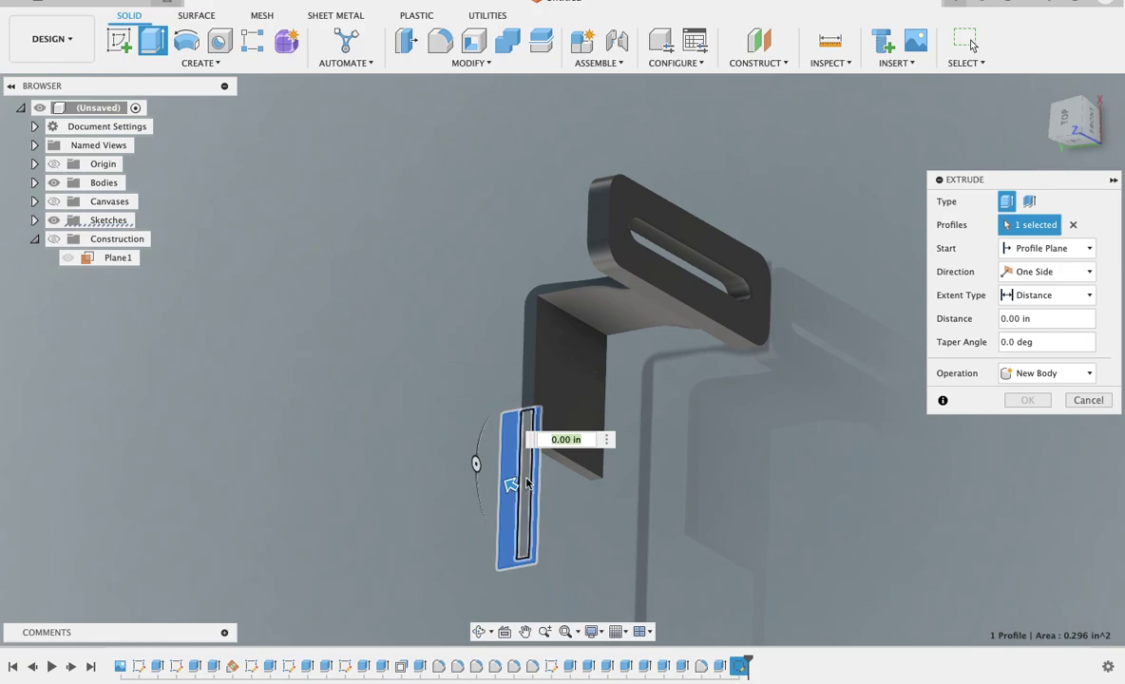
{"action": "left_click", "coordinate": [523, 479]}
{"action": "mouse_move", "coordinate": [521, 480]}
{"action": "left_mouse_down"}
{"action": "mouse_move", "coordinate": [584, 494]}
{"action": "mouse_move", "coordinate": [646, 551]}
{"action": "left_mouse_up"}
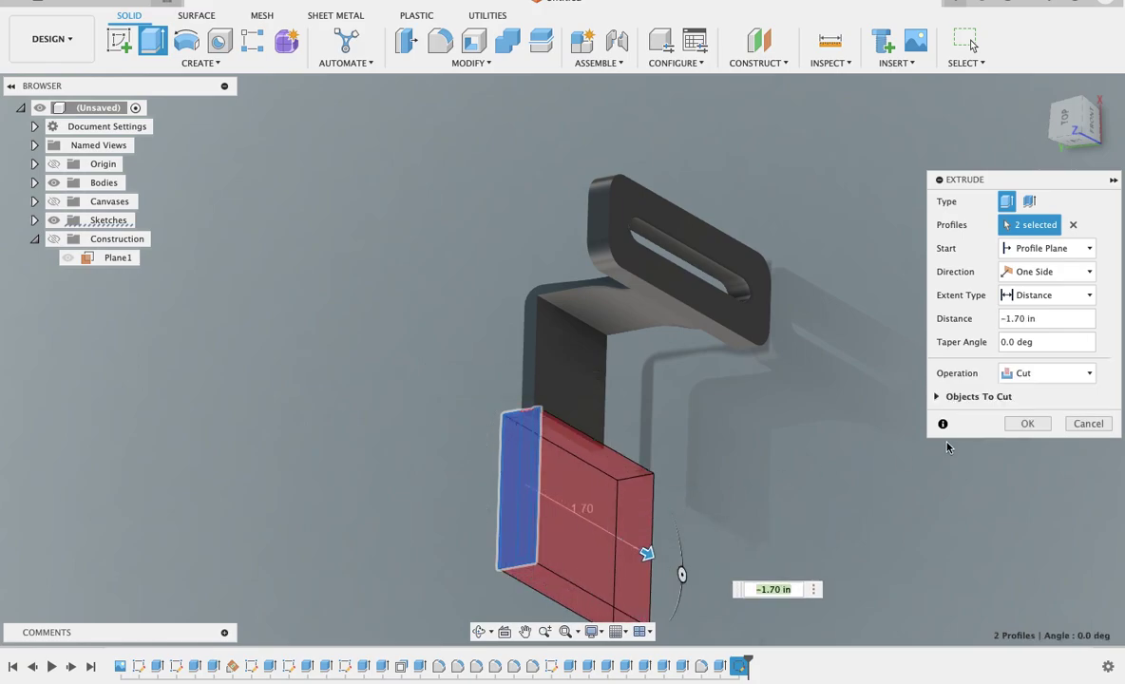
{"action": "left_click", "coordinate": [1015, 425]}
{"action": "left_click_drag", "start_coordinate": [1063, 131], "coordinate": [976, 149]}
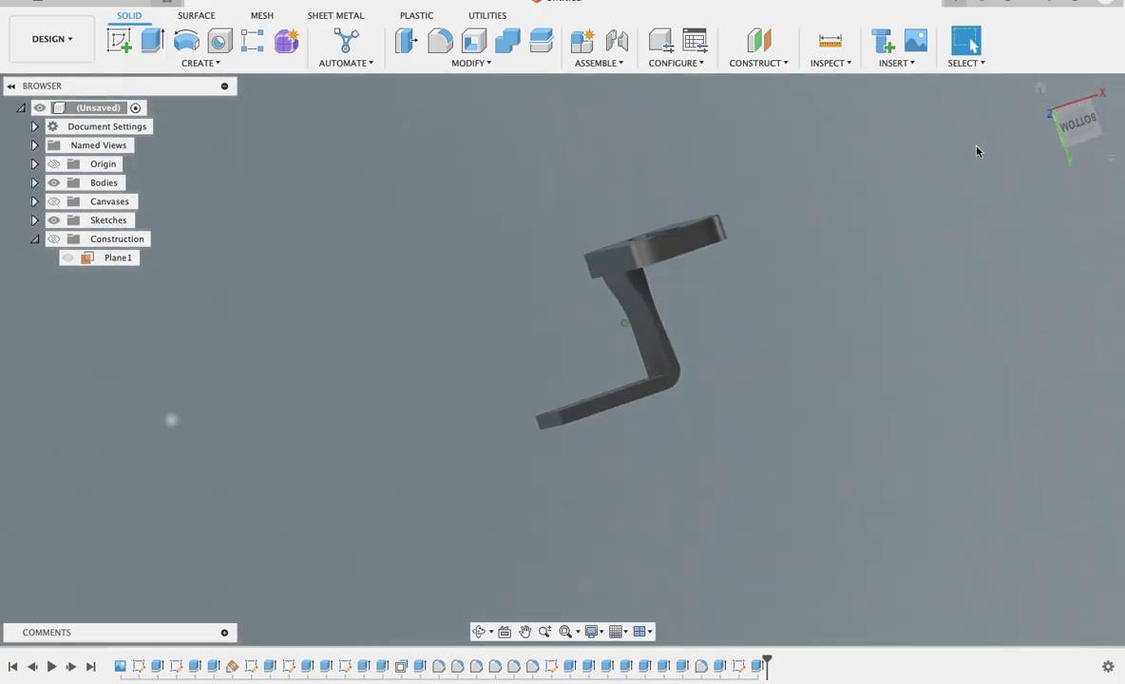
Fillet the inner edge of the lower bend with a 0.30 in radius.
{"action": "left_click", "coordinate": [439, 41]}
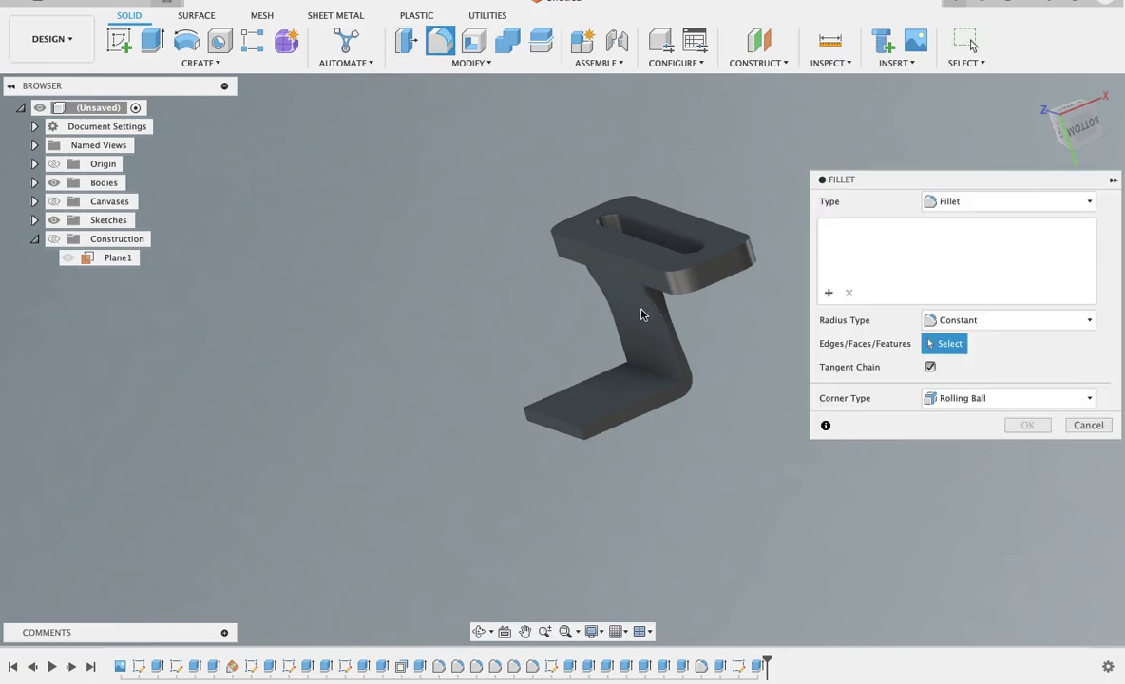
{"action": "left_click", "coordinate": [656, 376]}
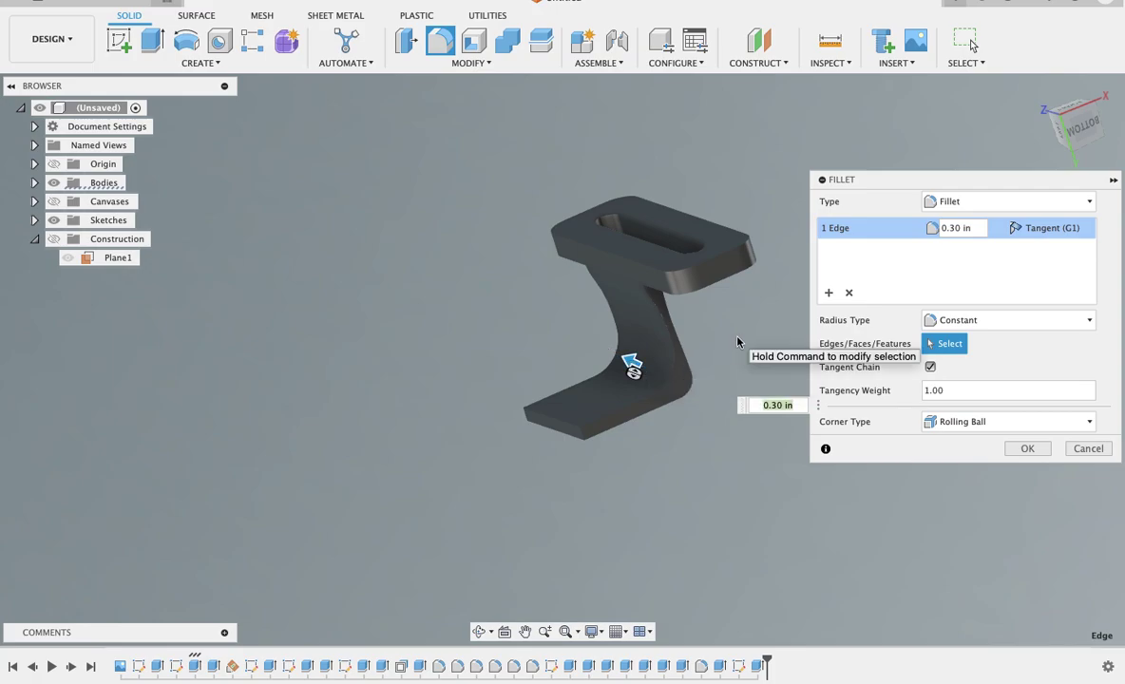
{"action": "left_click", "coordinate": [1027, 448]}
{"action": "scroll", "coordinate": [810, 362], "scroll_direction": "down", "scroll_amount": 3, "text": "shift"}
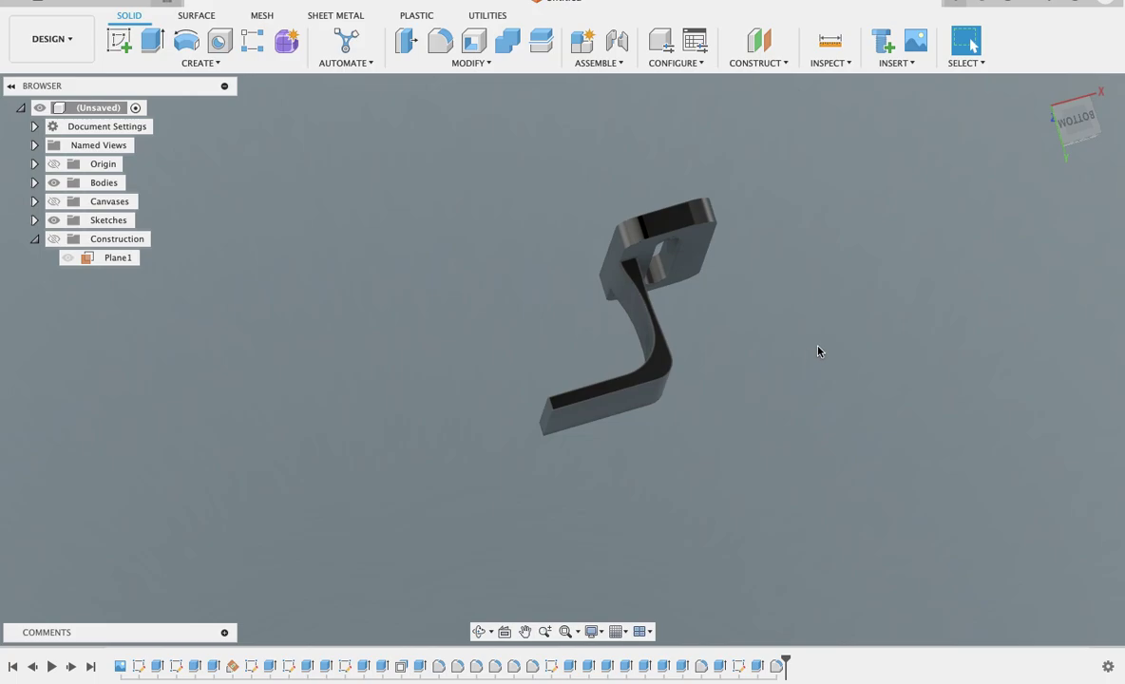
{"action": "scroll", "coordinate": [818, 351], "scroll_direction": "down", "scroll_amount": 3, "text": "shift"}
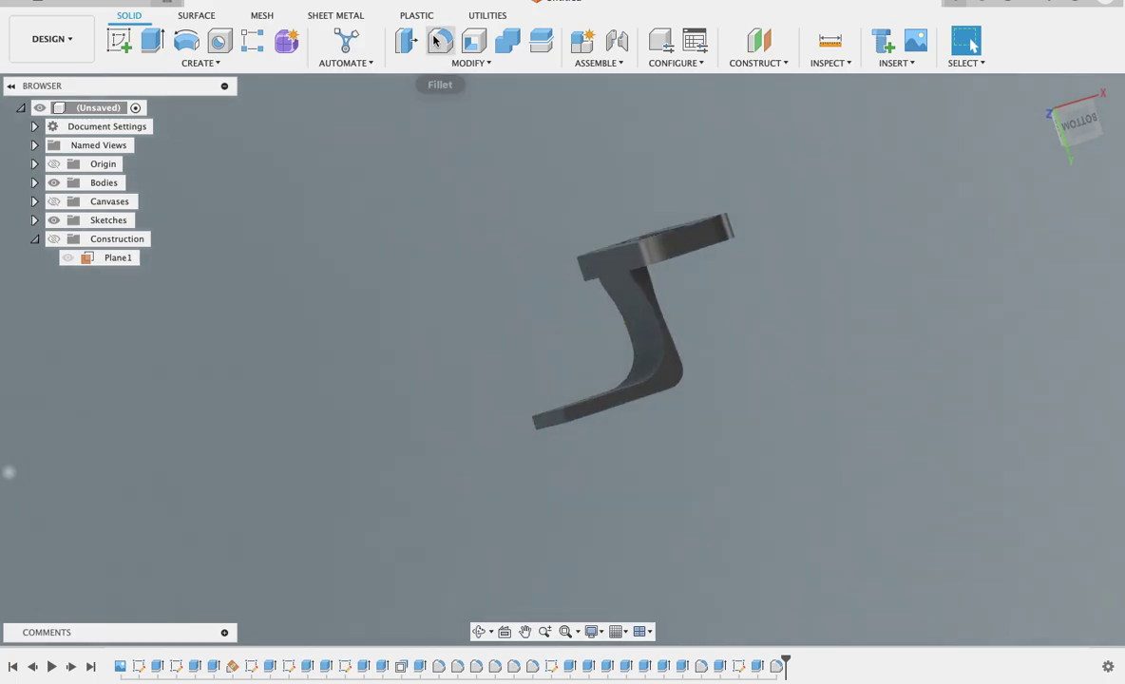
{"action": "left_click", "coordinate": [435, 40]}
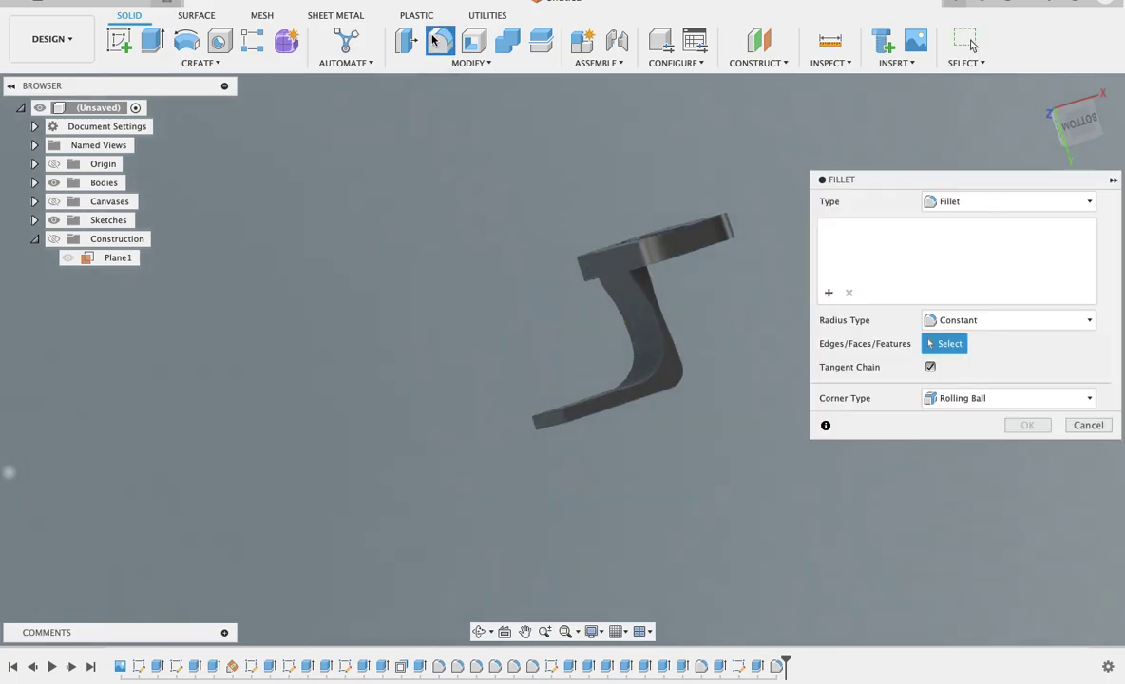
{"action": "left_click", "coordinate": [404, 41]}
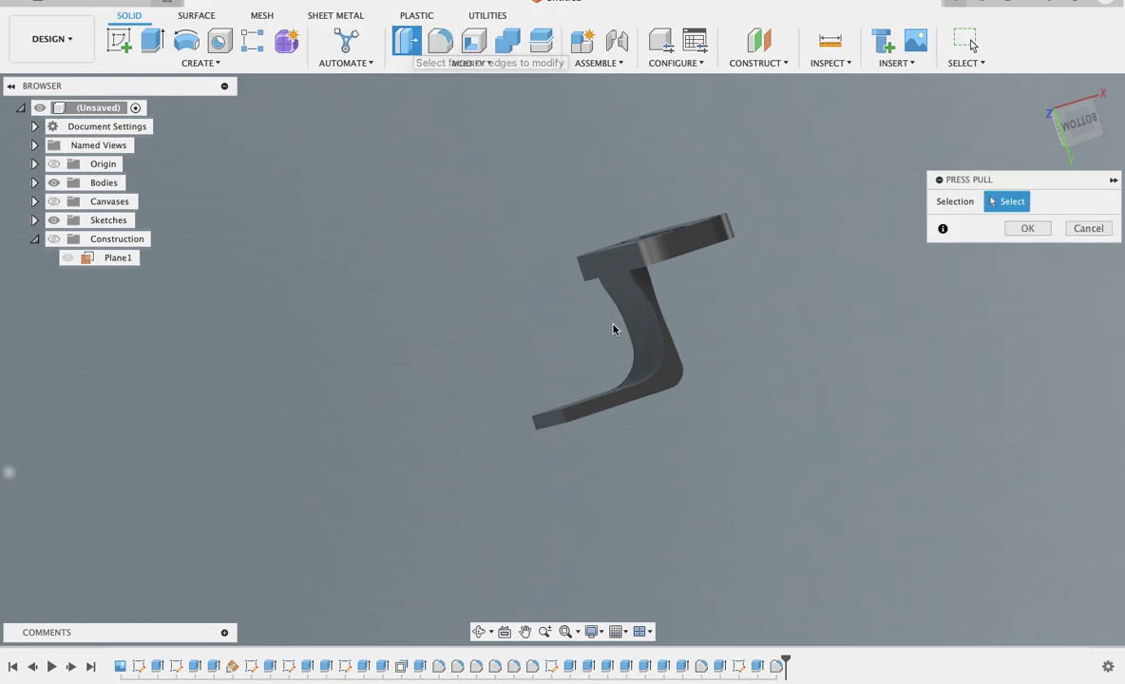
{"action": "left_click", "coordinate": [645, 337]}
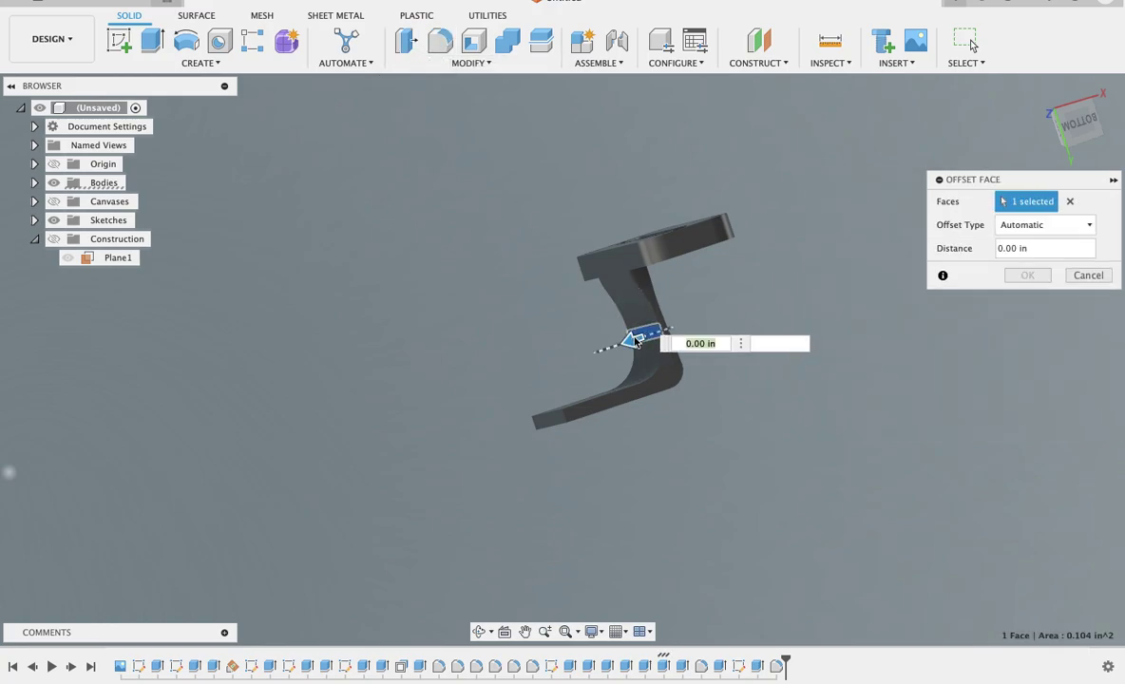
{"action": "left_click_drag", "start_coordinate": [628, 341], "coordinate": [620, 344]}
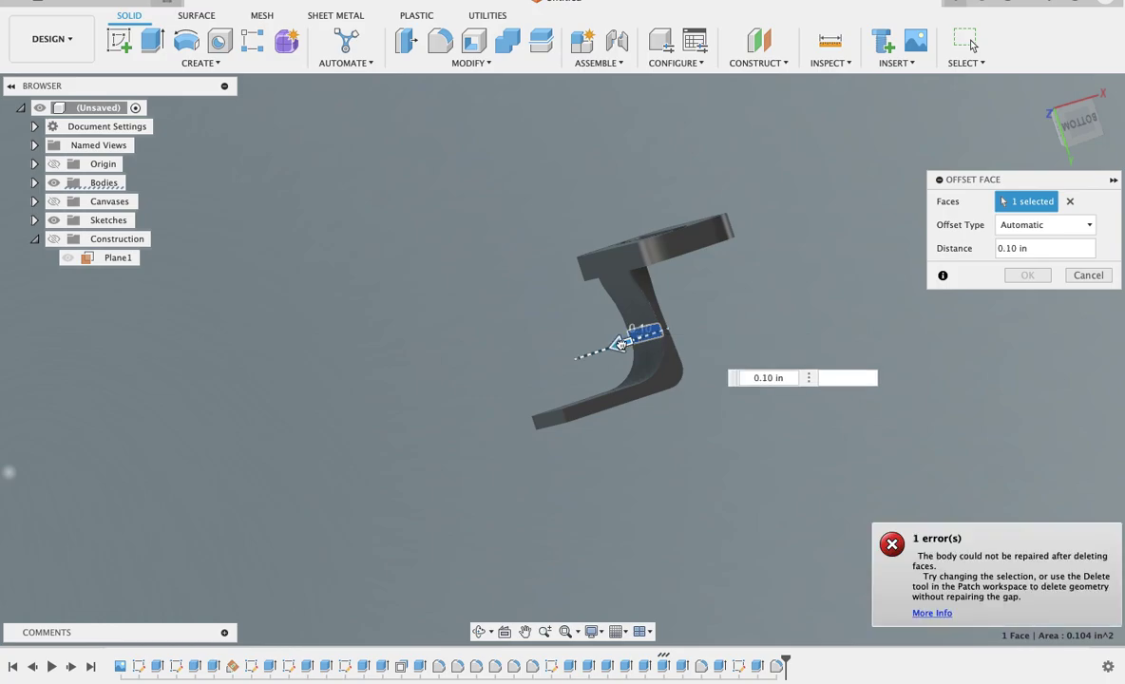
{"action": "left_click", "coordinate": [1088, 276]}
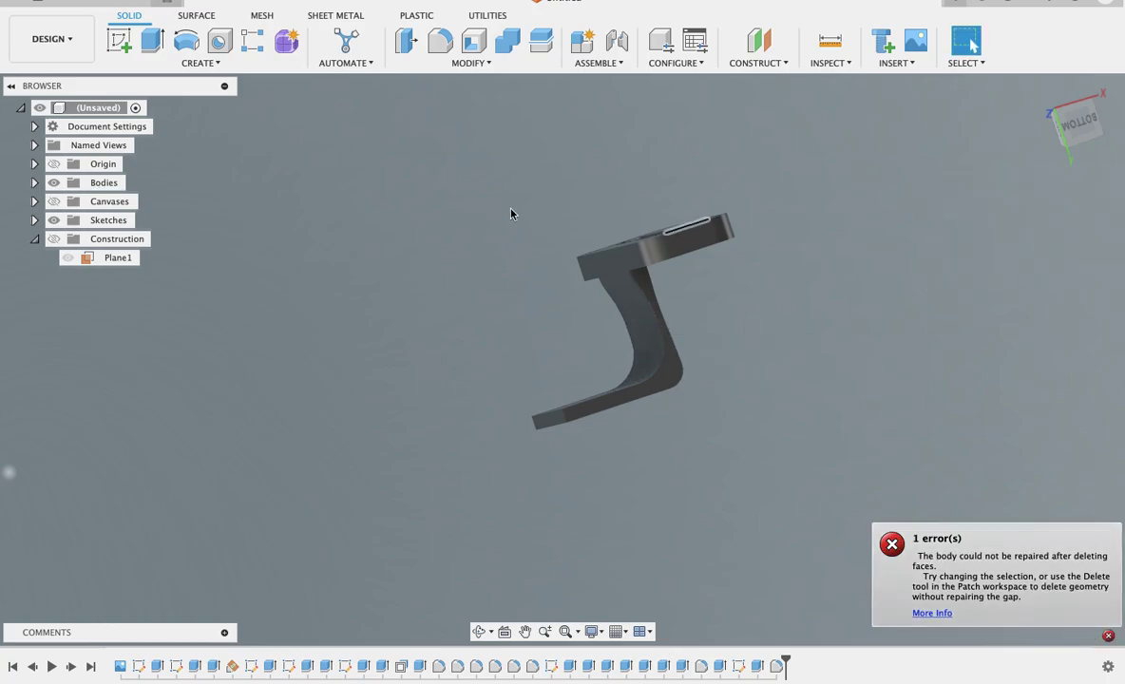
{"action": "left_click", "coordinate": [152, 40]}
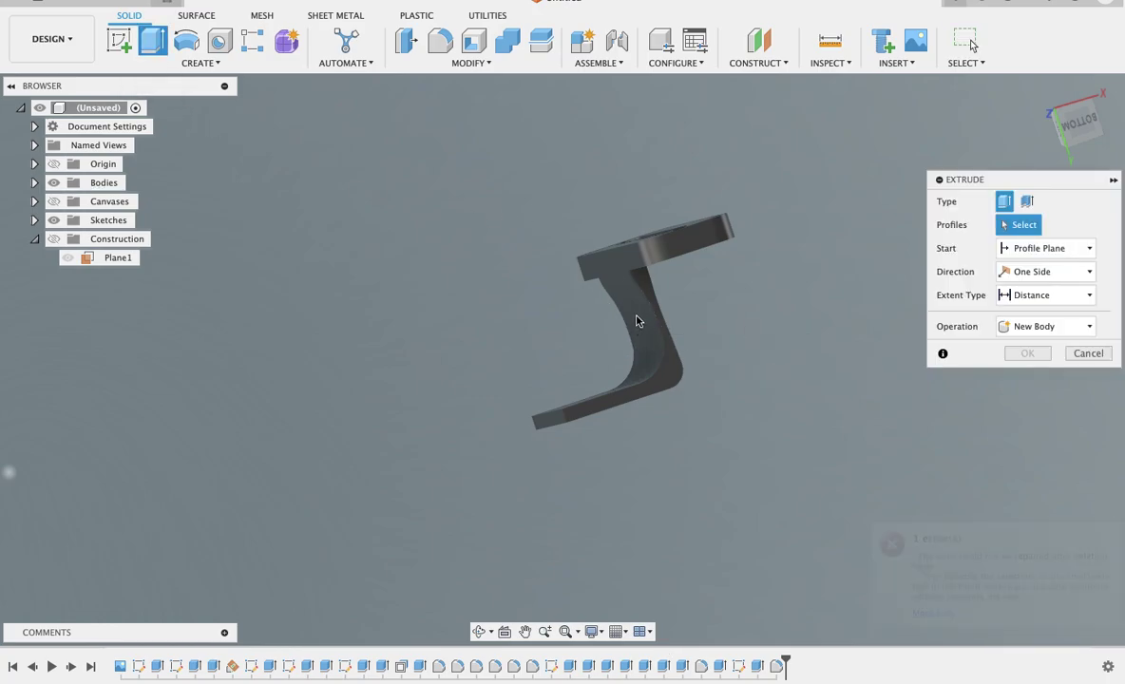
{"action": "middle_click_drag", "start_coordinate": [642, 318], "coordinate": [637, 290], "text": "shift"}
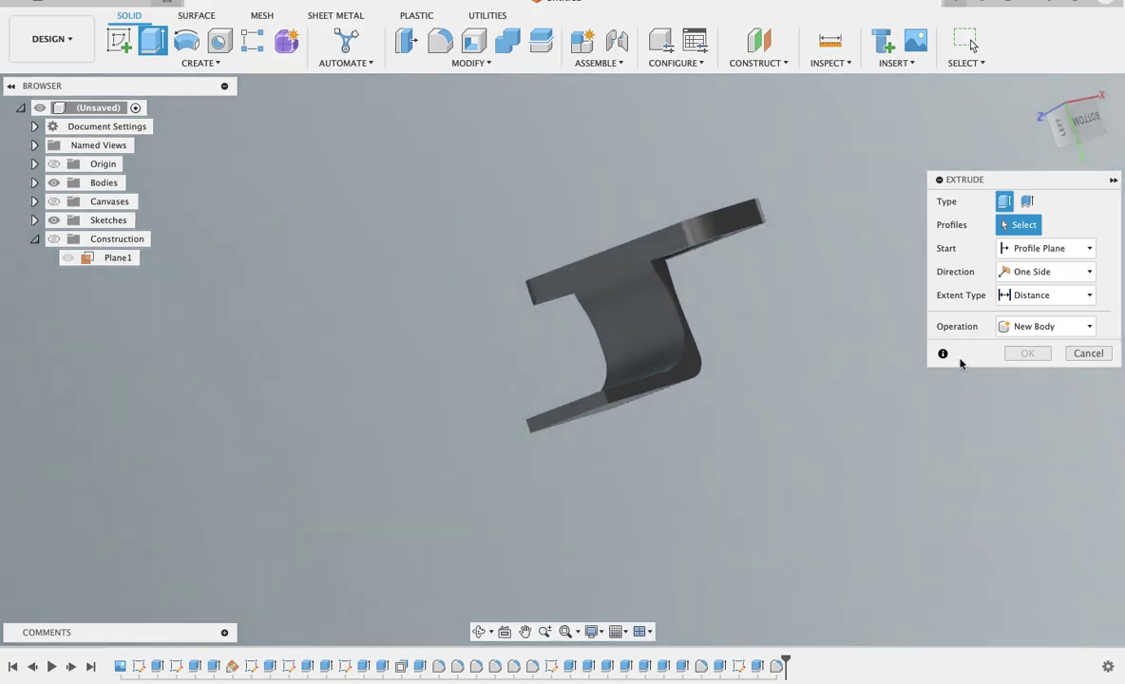
{"action": "left_click", "coordinate": [1052, 249]}
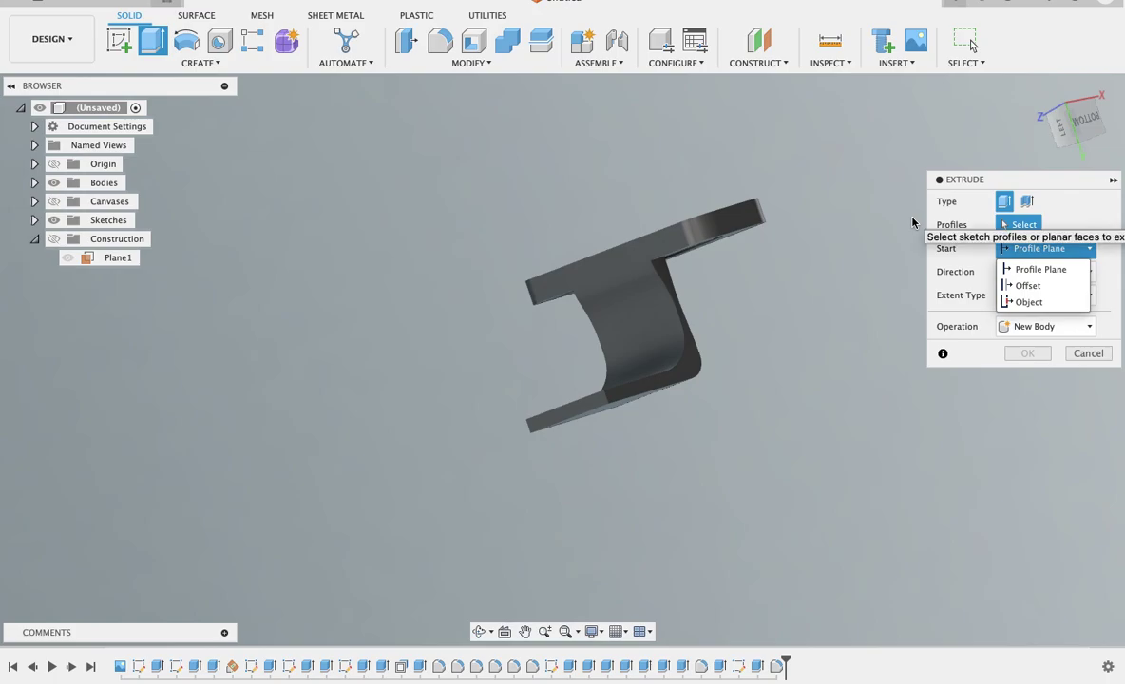
{"action": "left_click", "coordinate": [1007, 303]}
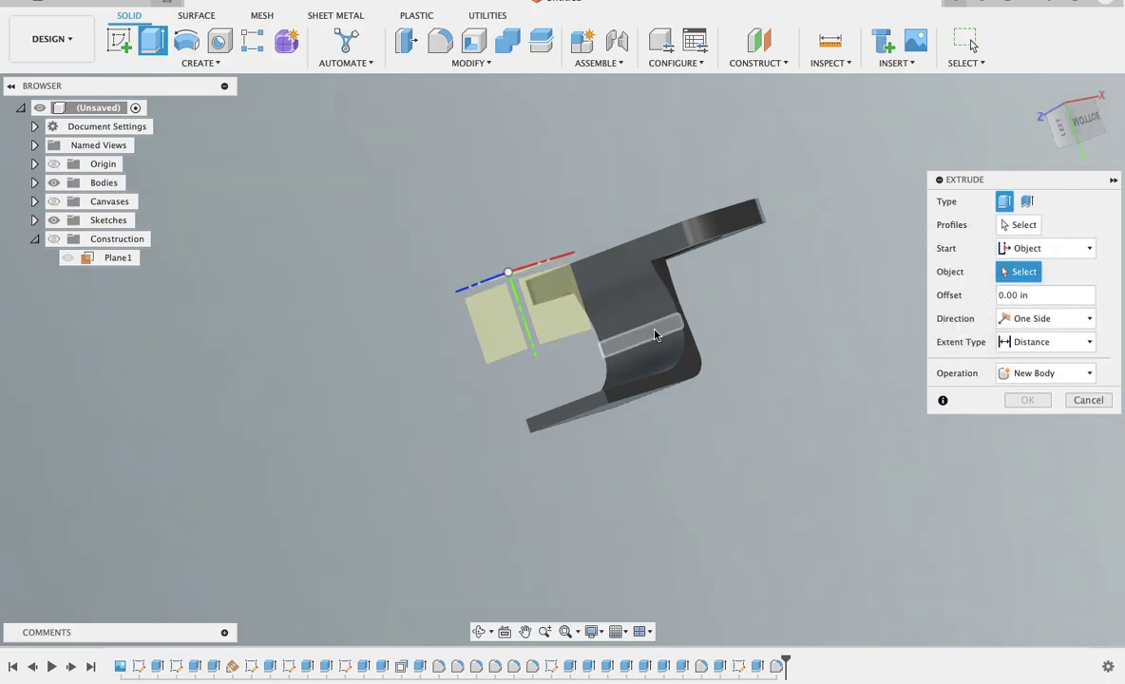
{"action": "left_click", "coordinate": [1095, 400]}
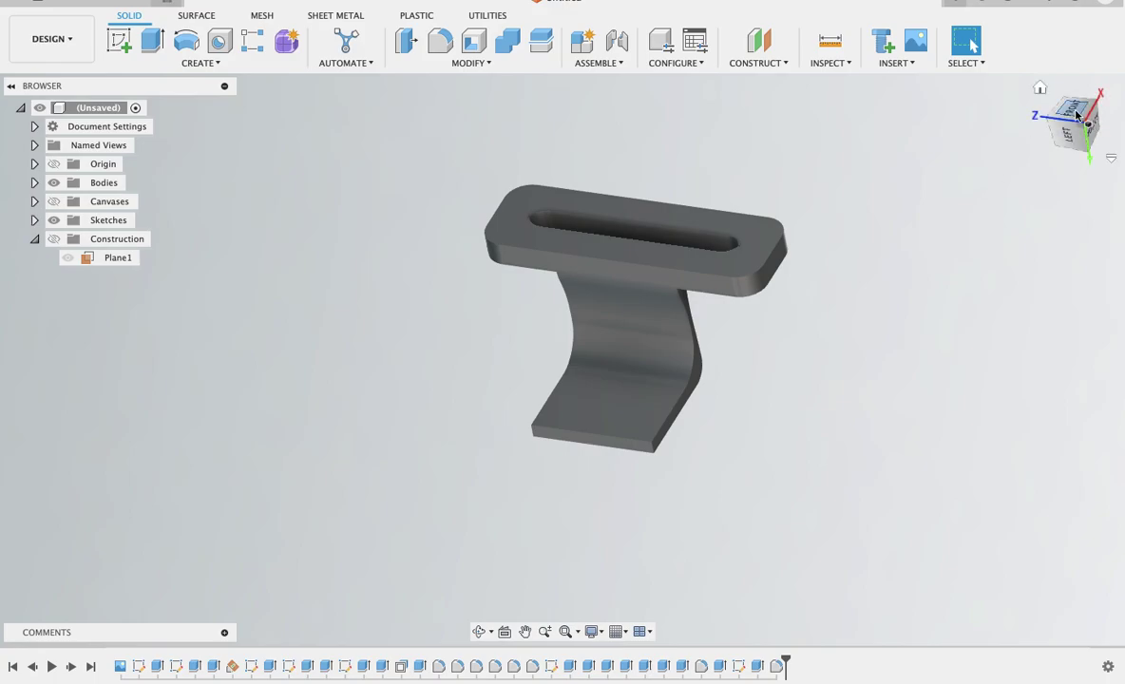
{"action": "left_click", "coordinate": [1075, 112]}
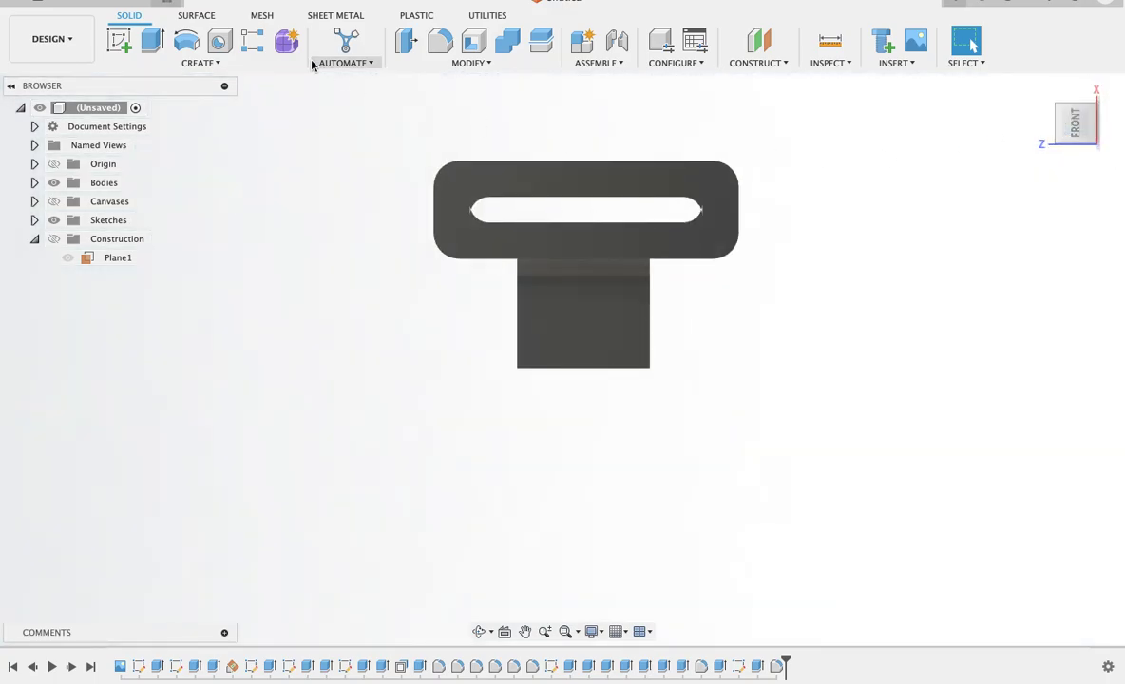
On the flat tab face, sketch two center-diameter circles near the top edge, the left with a concentric ring.
{"action": "left_click", "coordinate": [123, 43]}
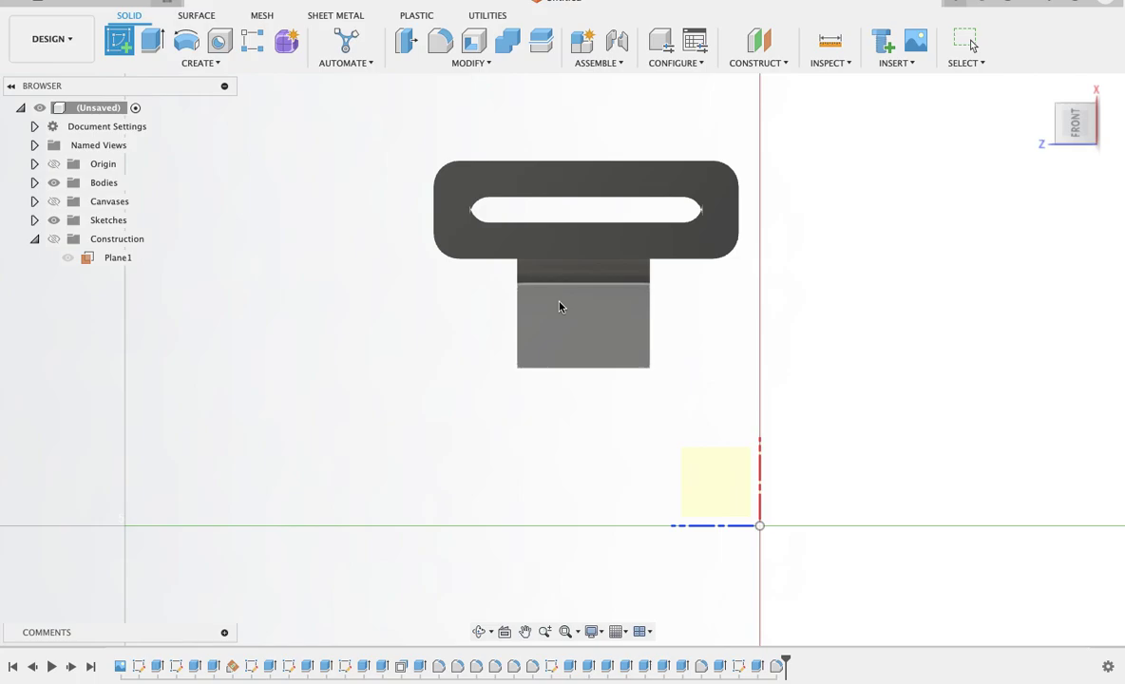
{"action": "left_click", "coordinate": [560, 307]}
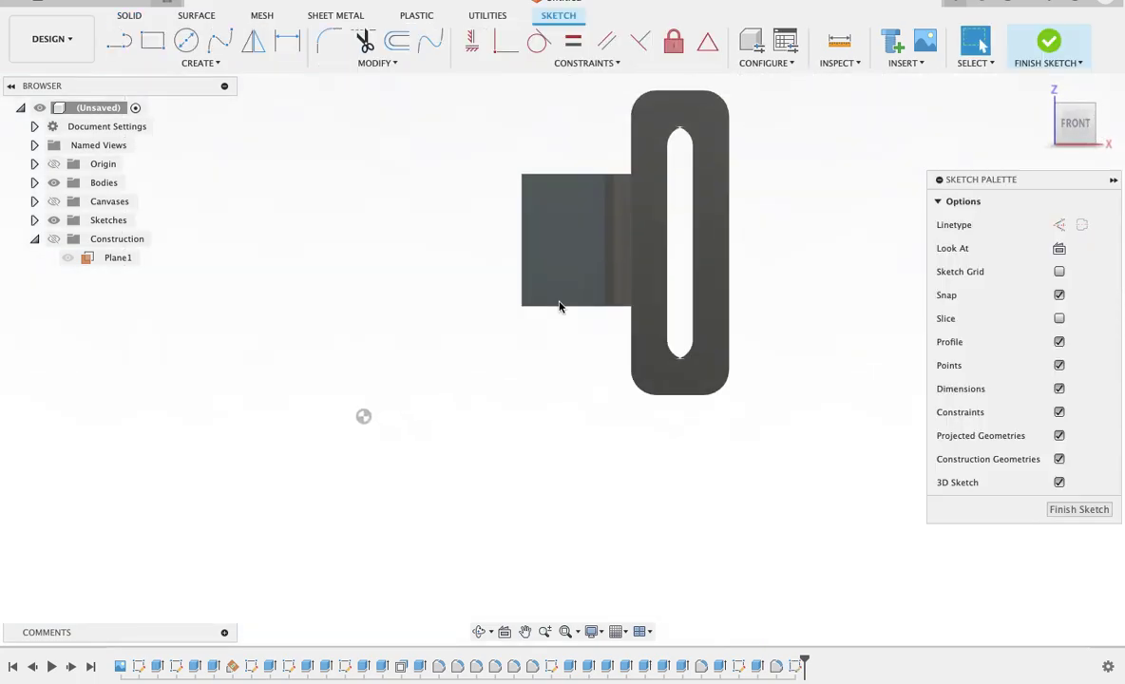
{"action": "left_click", "coordinate": [187, 41]}
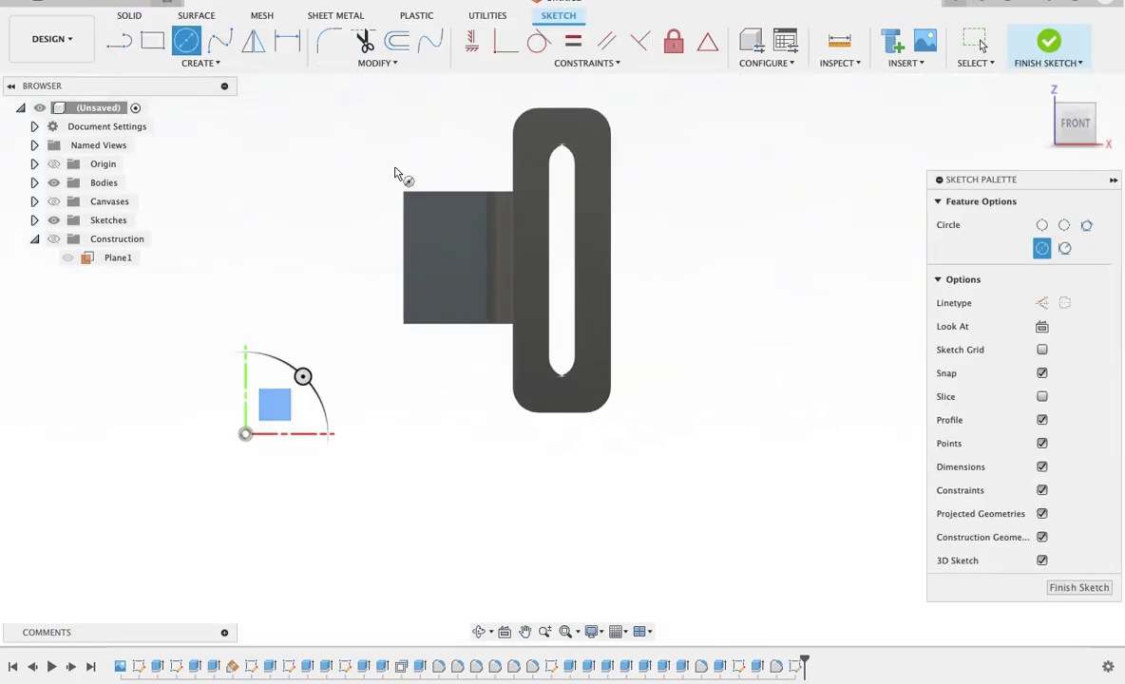
{"action": "left_click", "coordinate": [426, 222]}
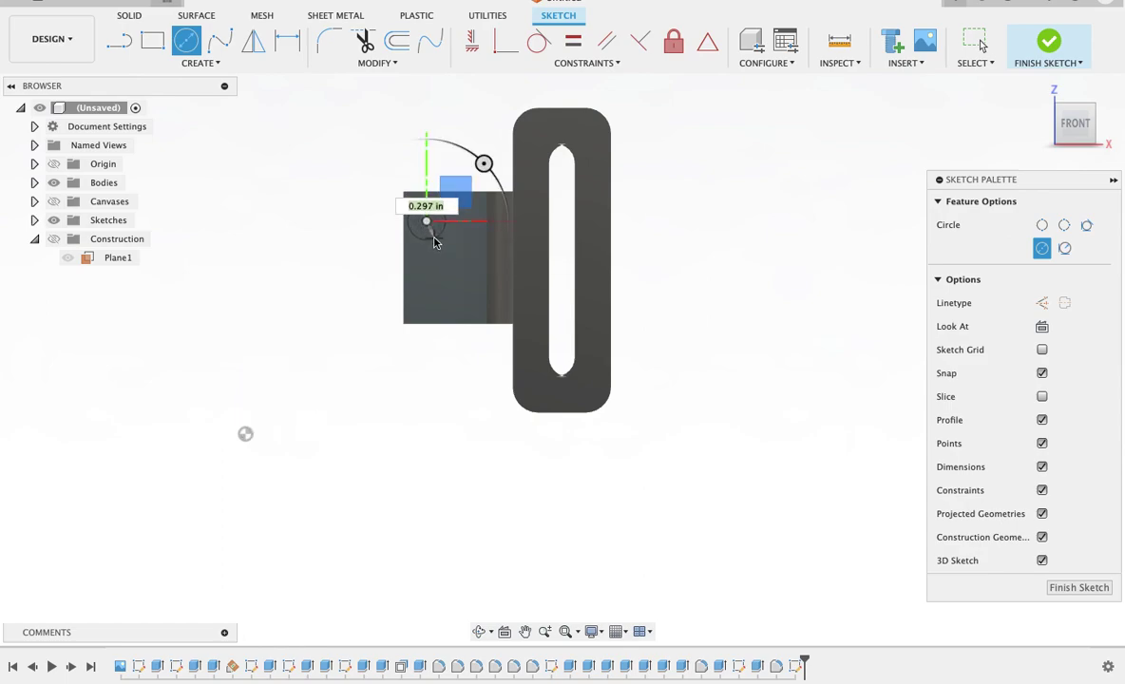
{"action": "left_click", "coordinate": [434, 240]}
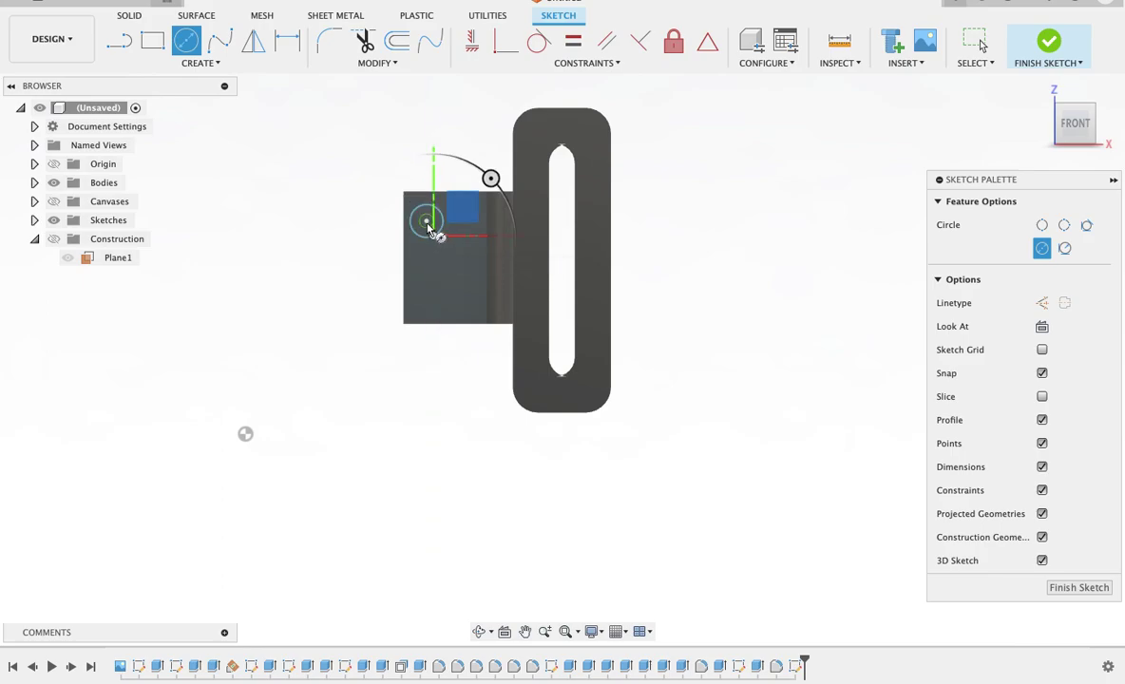
{"action": "left_click", "coordinate": [427, 227]}
{"action": "left_click", "coordinate": [429, 232]}
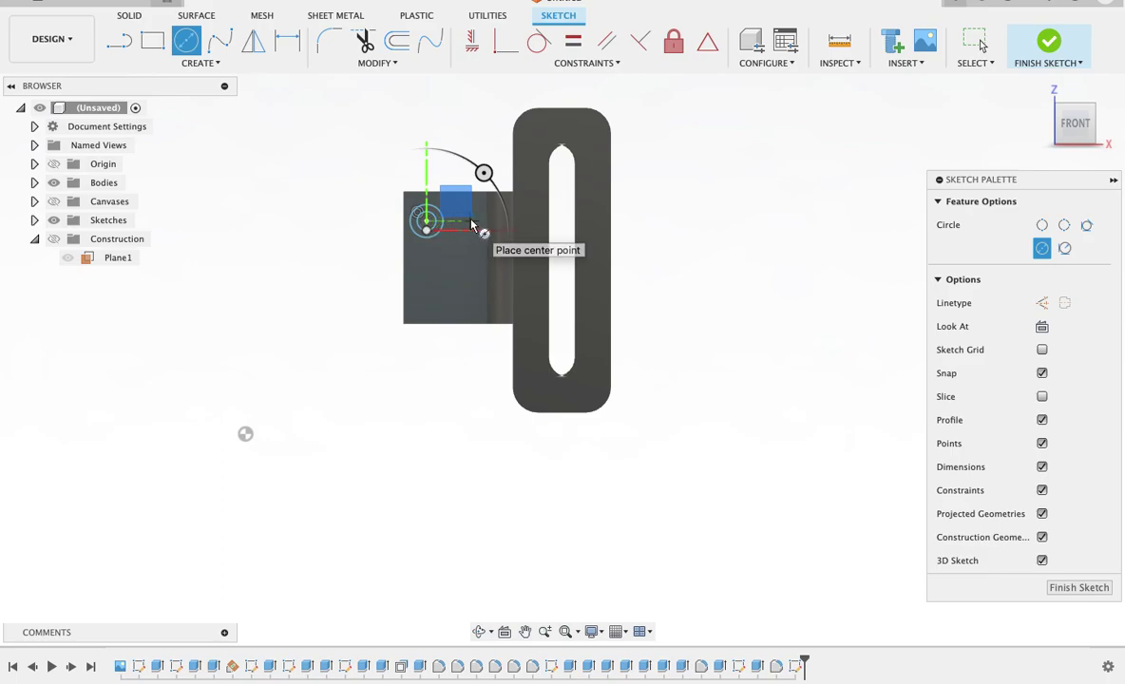
{"action": "left_click", "coordinate": [470, 224]}
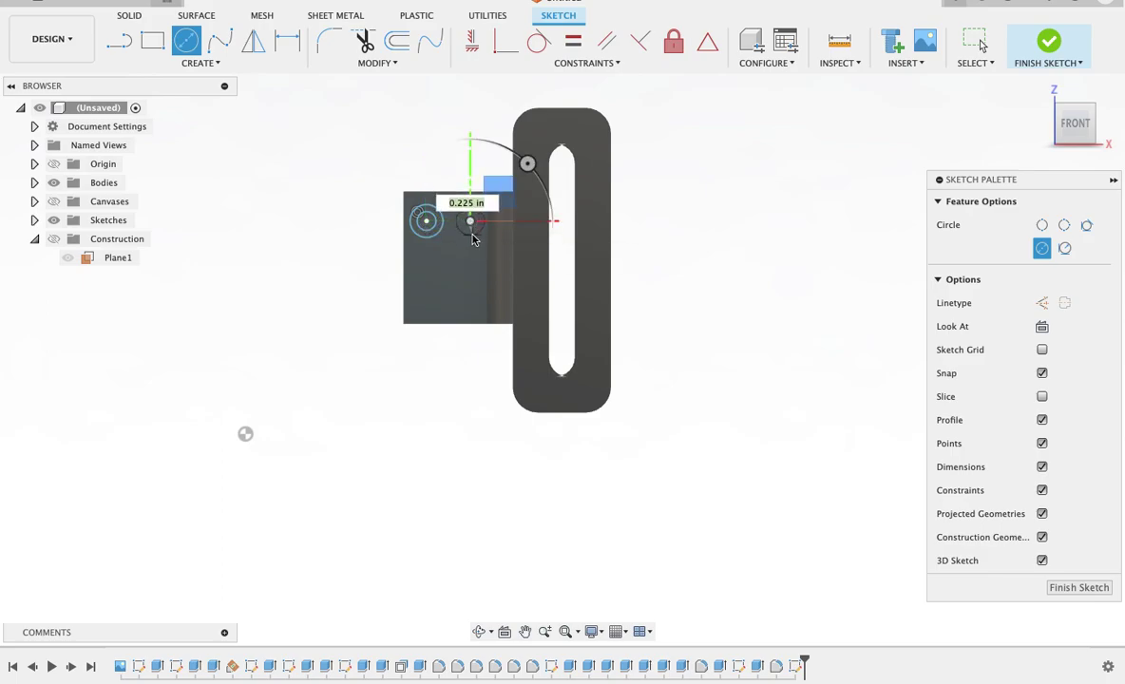
{"action": "left_click", "coordinate": [474, 239]}
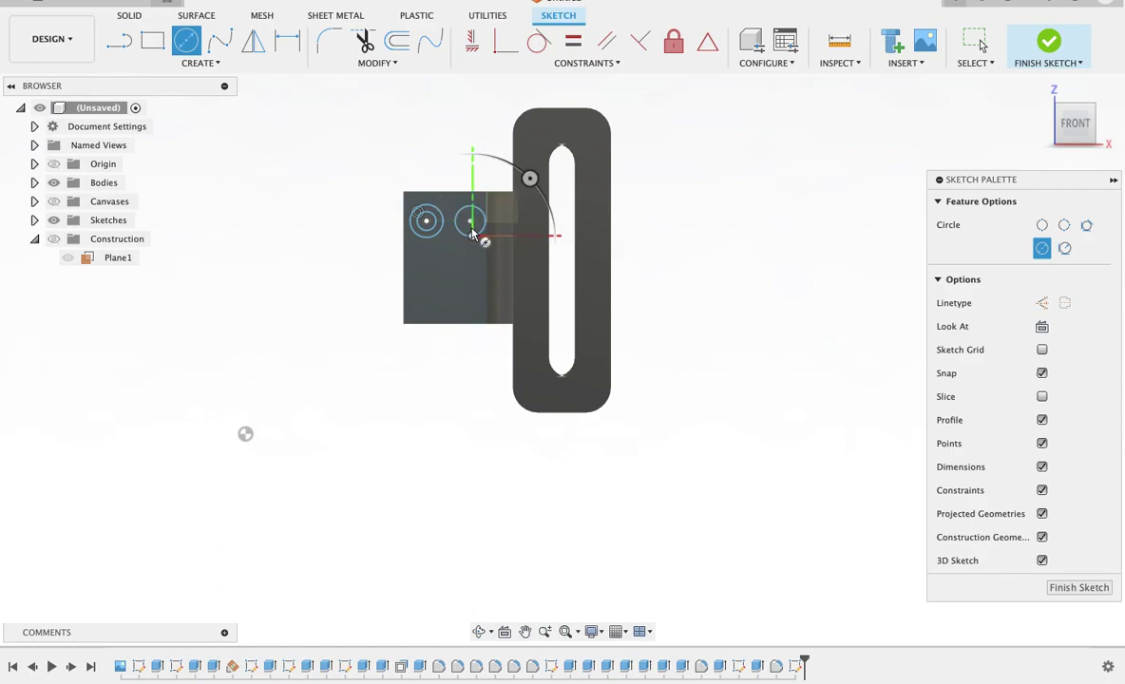
{"action": "left_click", "coordinate": [121, 42]}
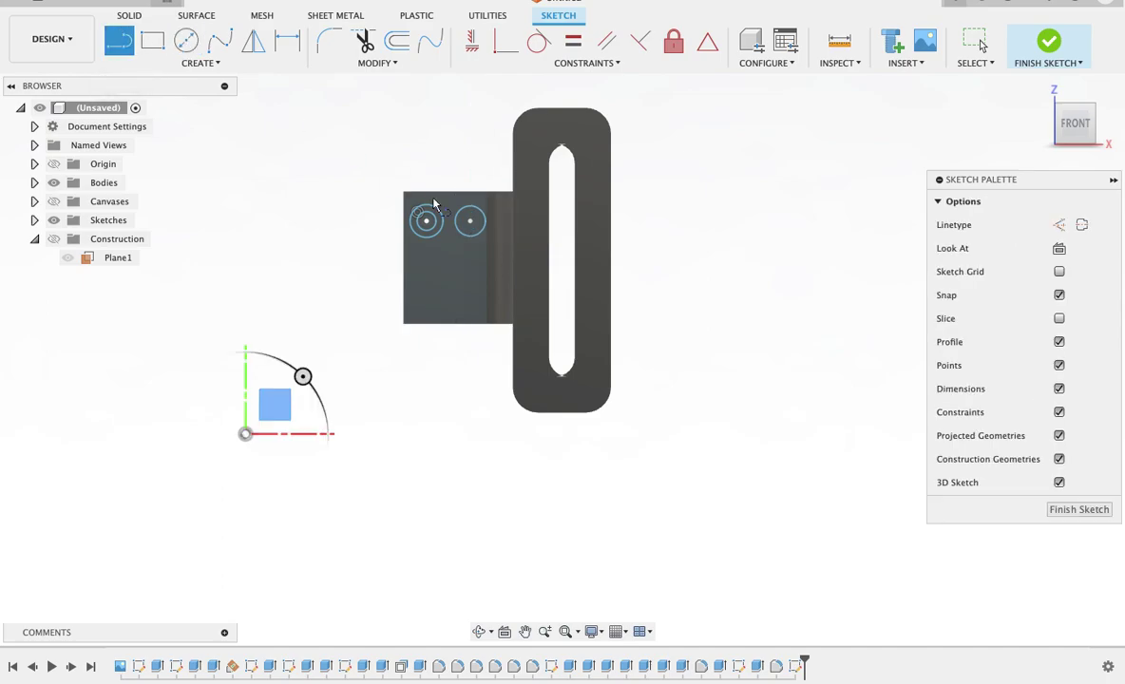
Draw a vertical line from the tab's top edge to its bottom edge.
{"action": "left_click", "coordinate": [445, 184]}
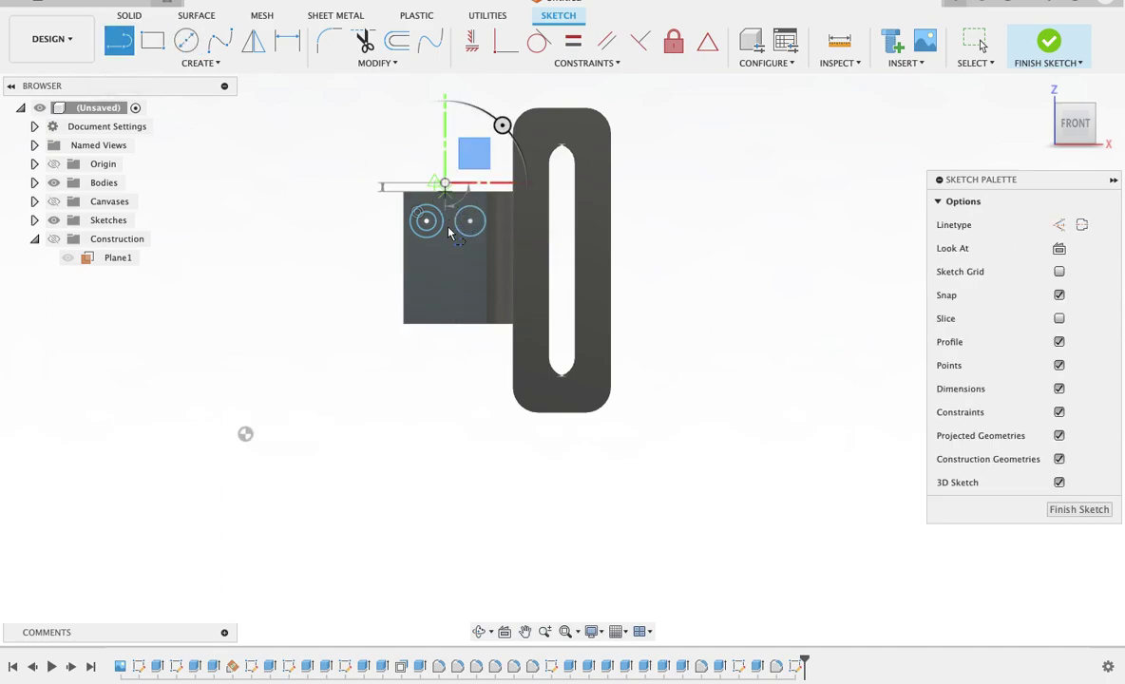
{"action": "double_click", "coordinate": [446, 324]}
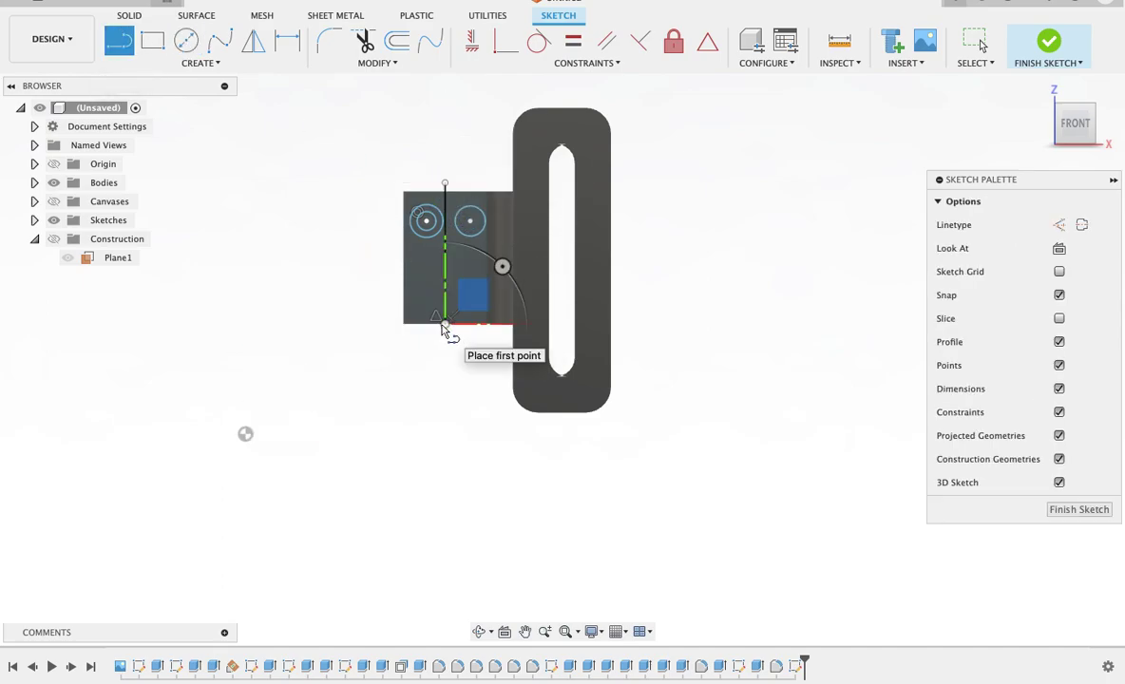
{"action": "key", "text": "Escape"}
Mirror the left hole circle across the vertical line and finish the sketch.
{"action": "left_click", "coordinate": [194, 63]}
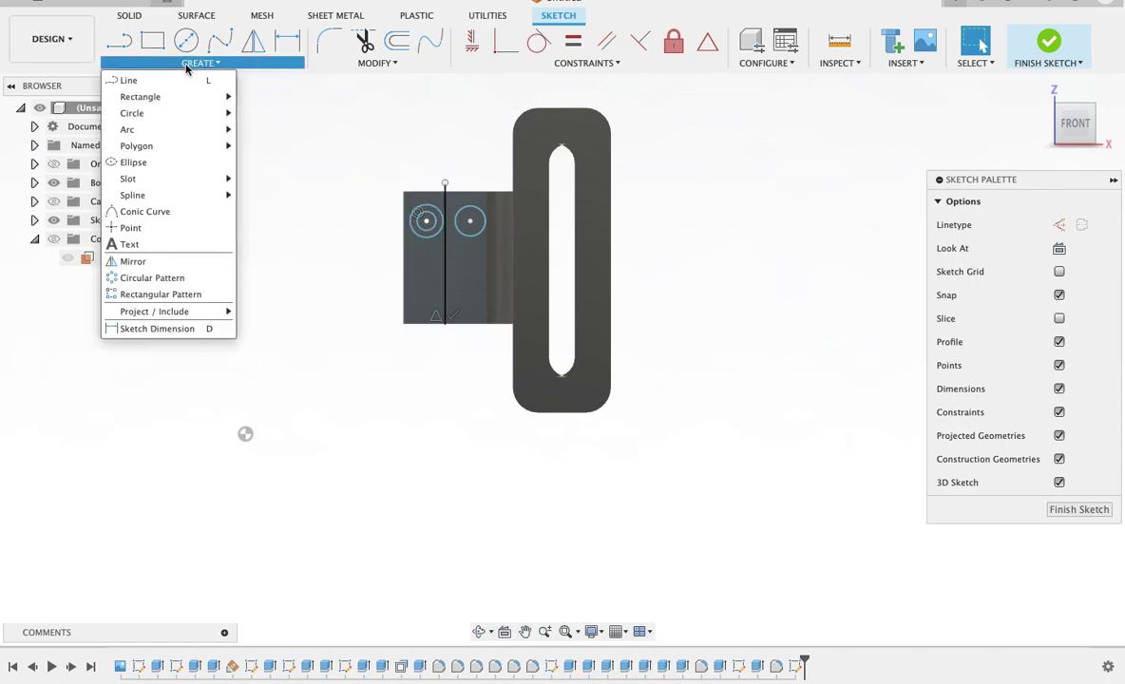
{"action": "left_click", "coordinate": [169, 261]}
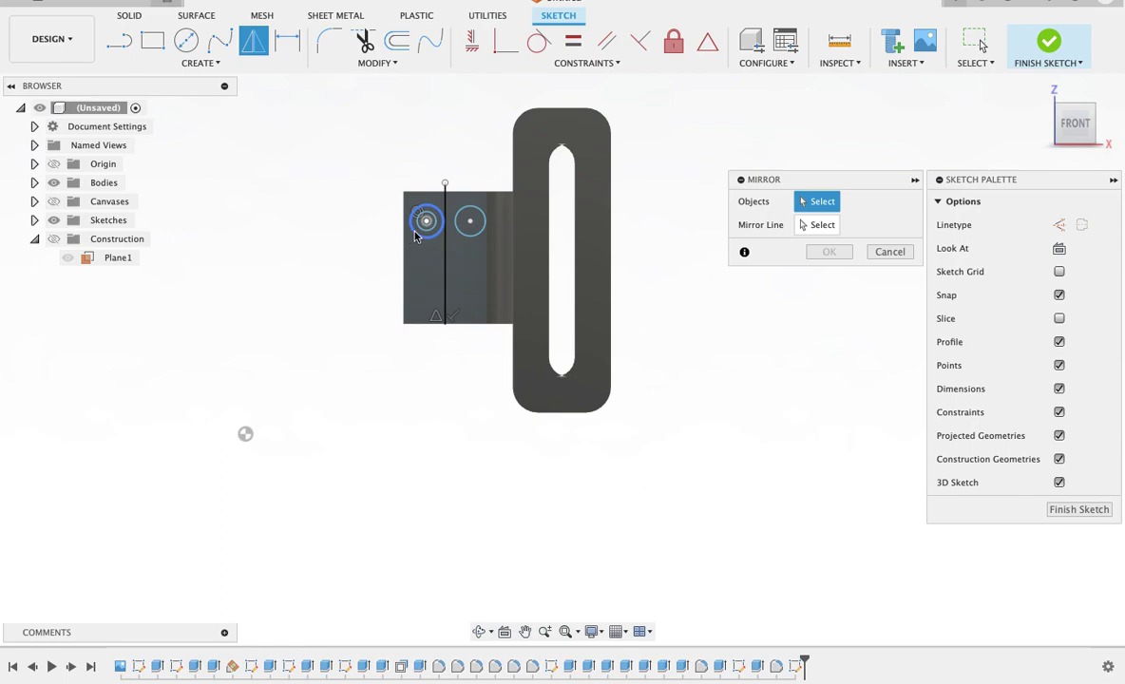
{"action": "left_click", "coordinate": [415, 234]}
{"action": "left_click", "coordinate": [816, 226]}
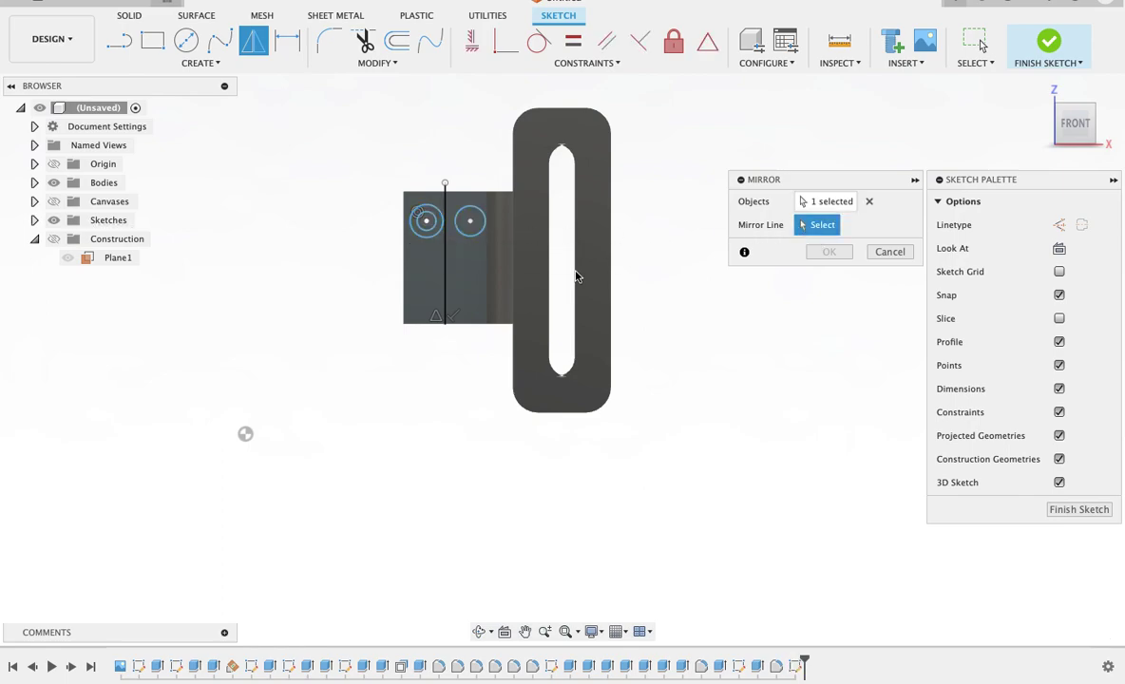
{"action": "left_click", "coordinate": [445, 280]}
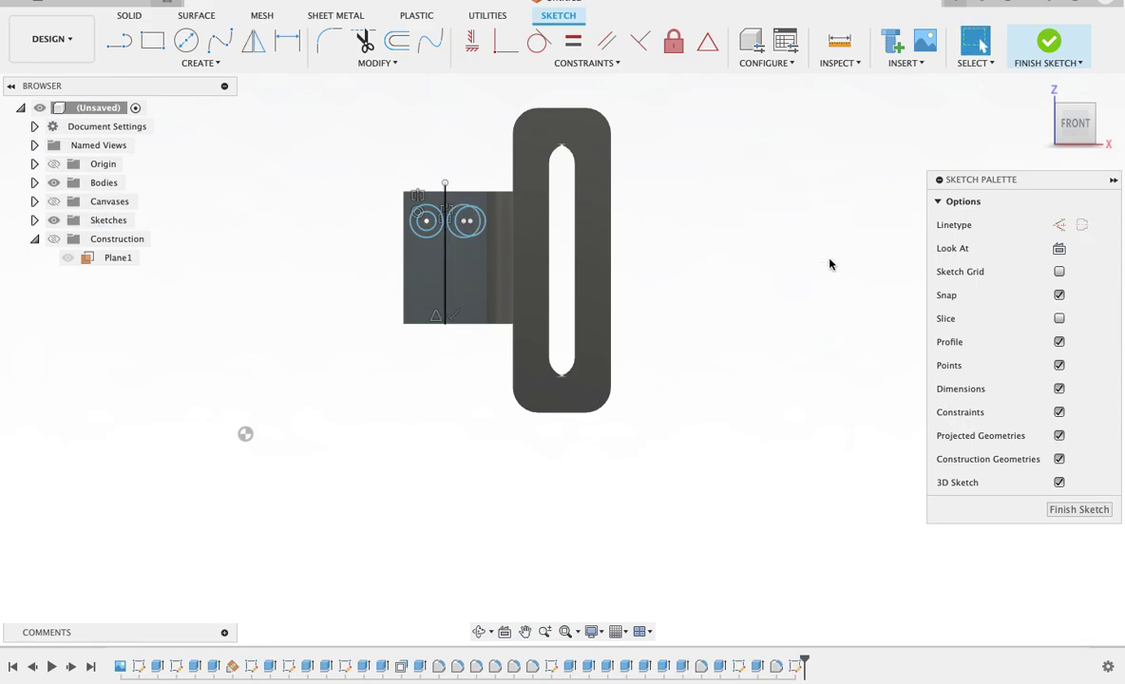
{"action": "scroll", "coordinate": [830, 264], "scroll_direction": "down", "scroll_amount": 5, "text": "shift"}
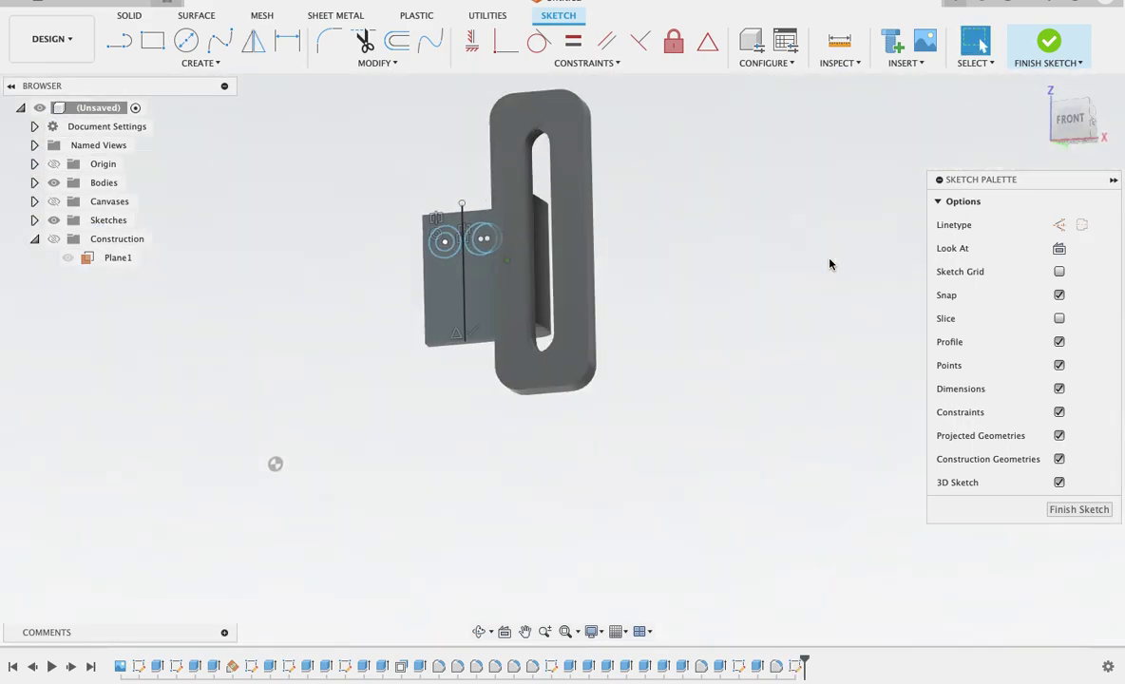
{"action": "left_click", "coordinate": [1058, 50]}
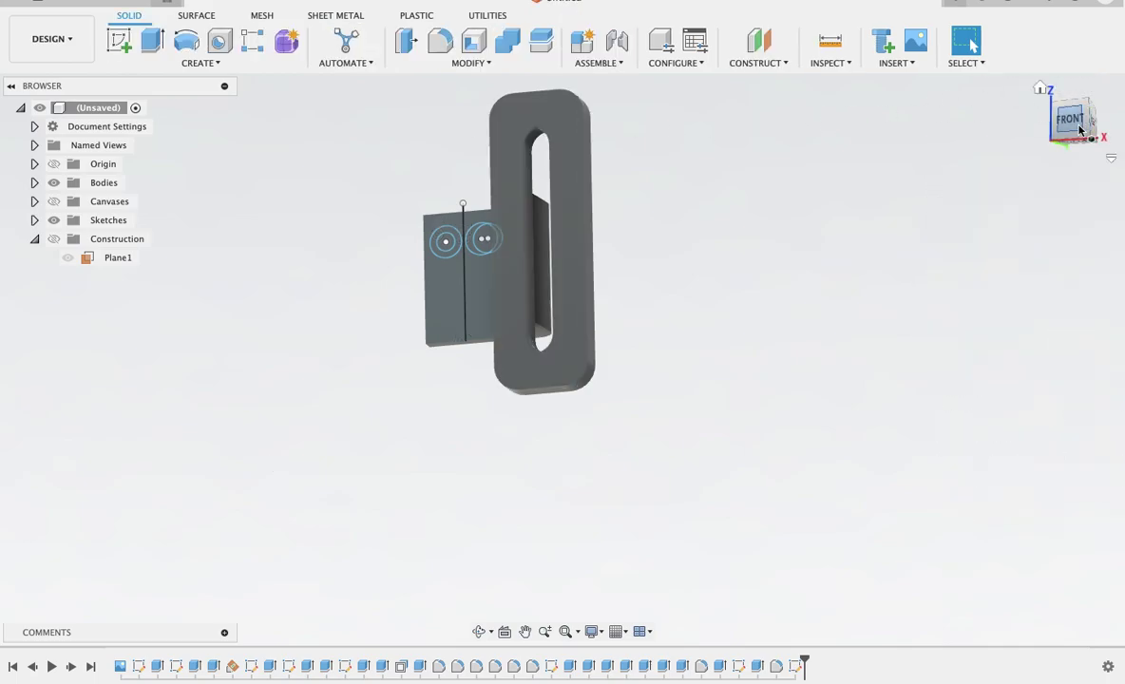
Extrude-cut both hole circle profiles 0.40 in through the tab, then undo the cut.
{"action": "left_click", "coordinate": [1079, 131]}
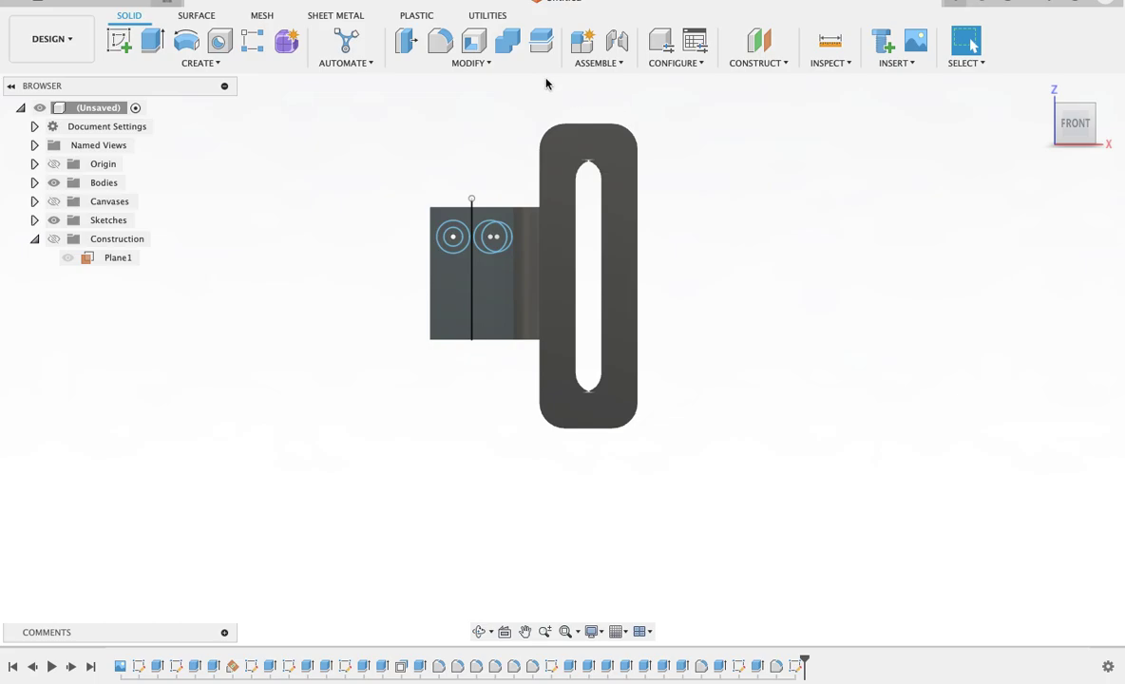
{"action": "left_click", "coordinate": [152, 40]}
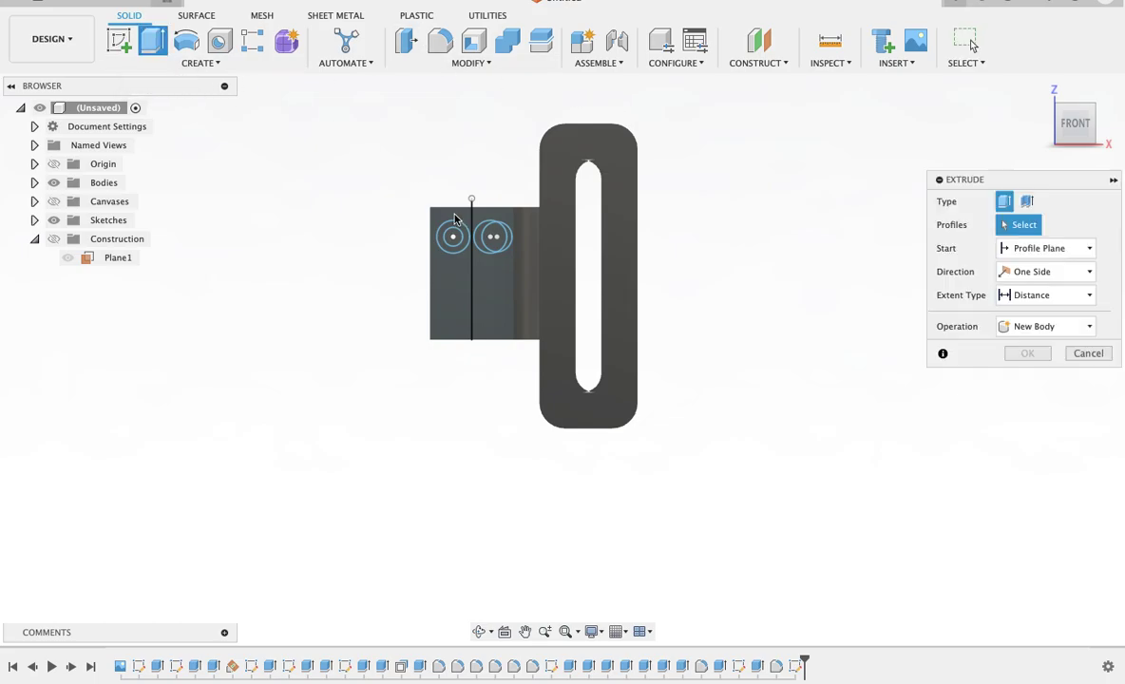
{"action": "left_click", "coordinate": [483, 245]}
{"action": "left_click", "coordinate": [488, 239]}
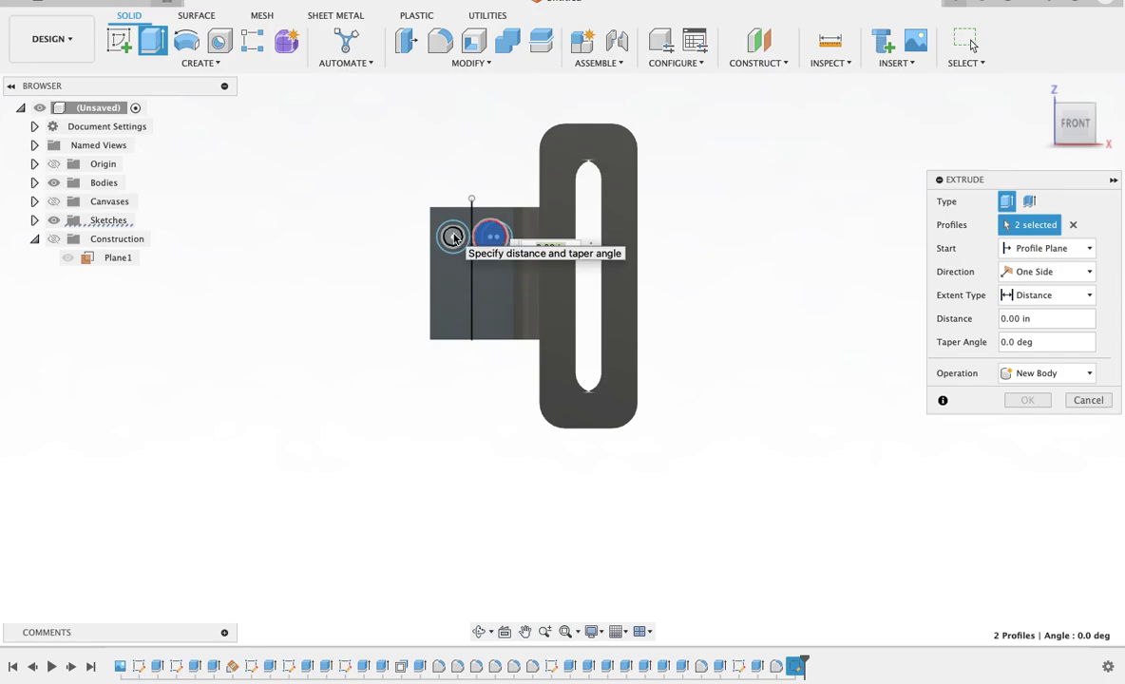
{"action": "left_click", "coordinate": [455, 230]}
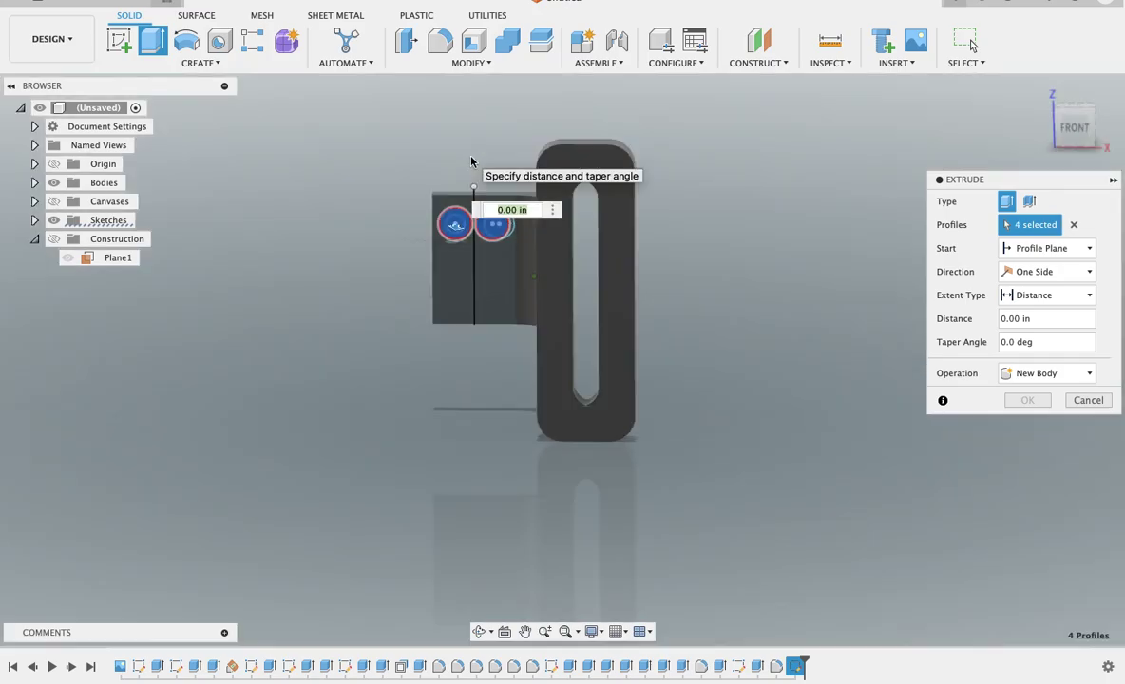
{"action": "middle_click_drag", "start_coordinate": [470, 161], "coordinate": [456, 190], "text": "shift"}
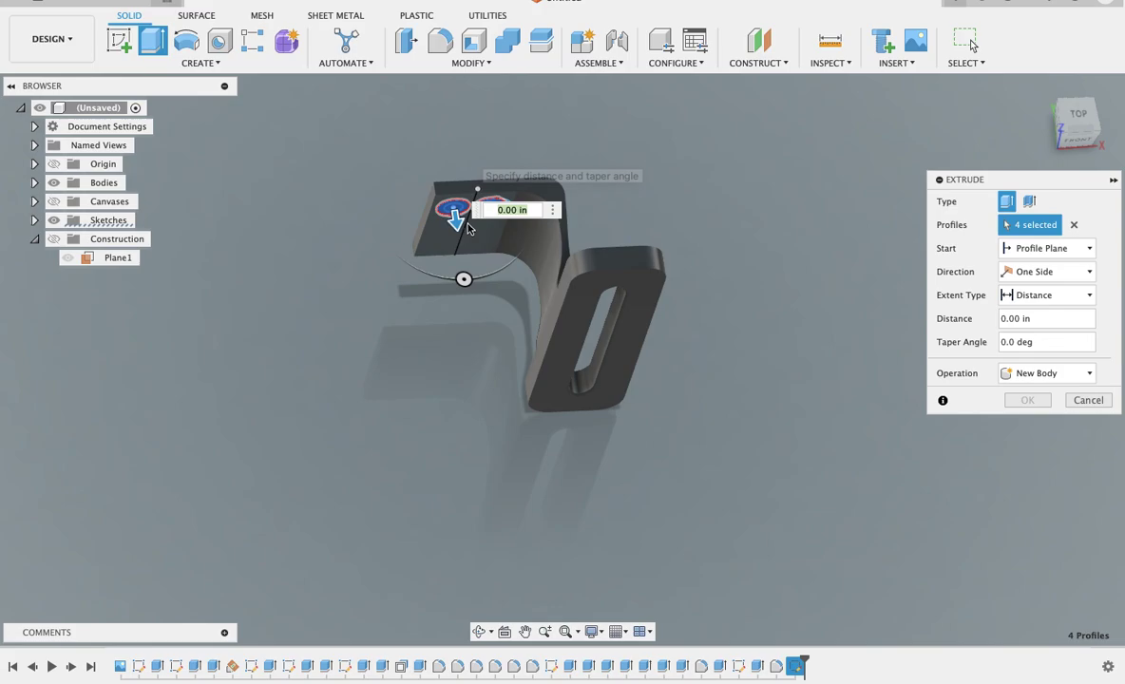
{"action": "left_click_drag", "start_coordinate": [452, 213], "coordinate": [448, 169]}
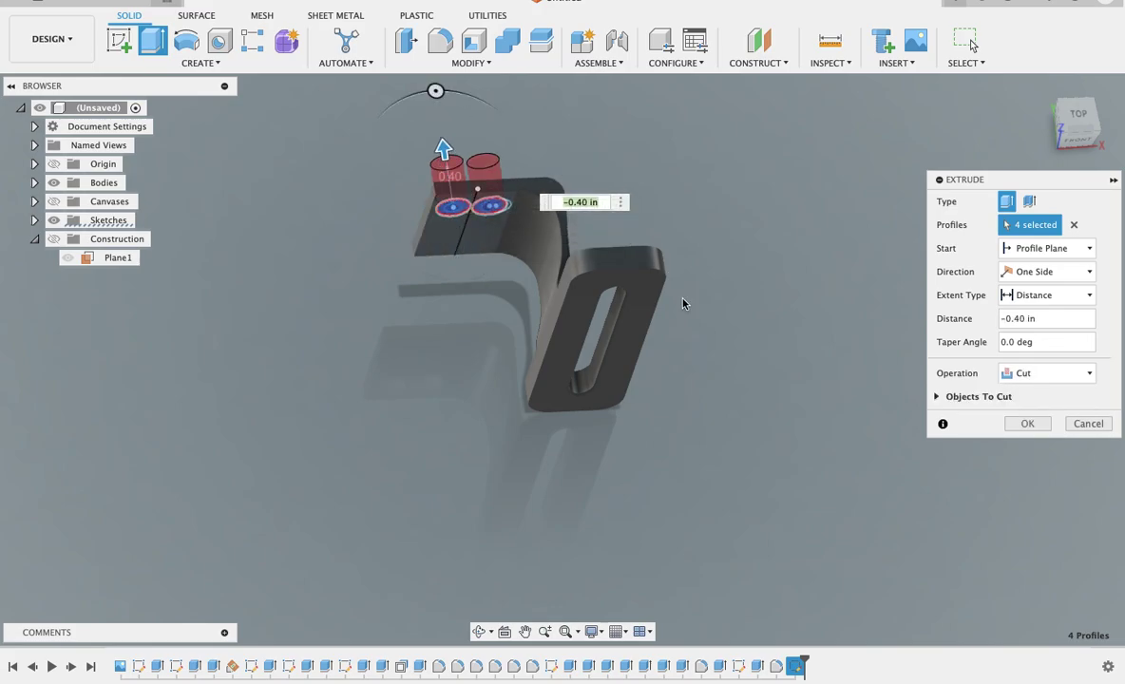
{"action": "left_click", "coordinate": [1012, 425]}
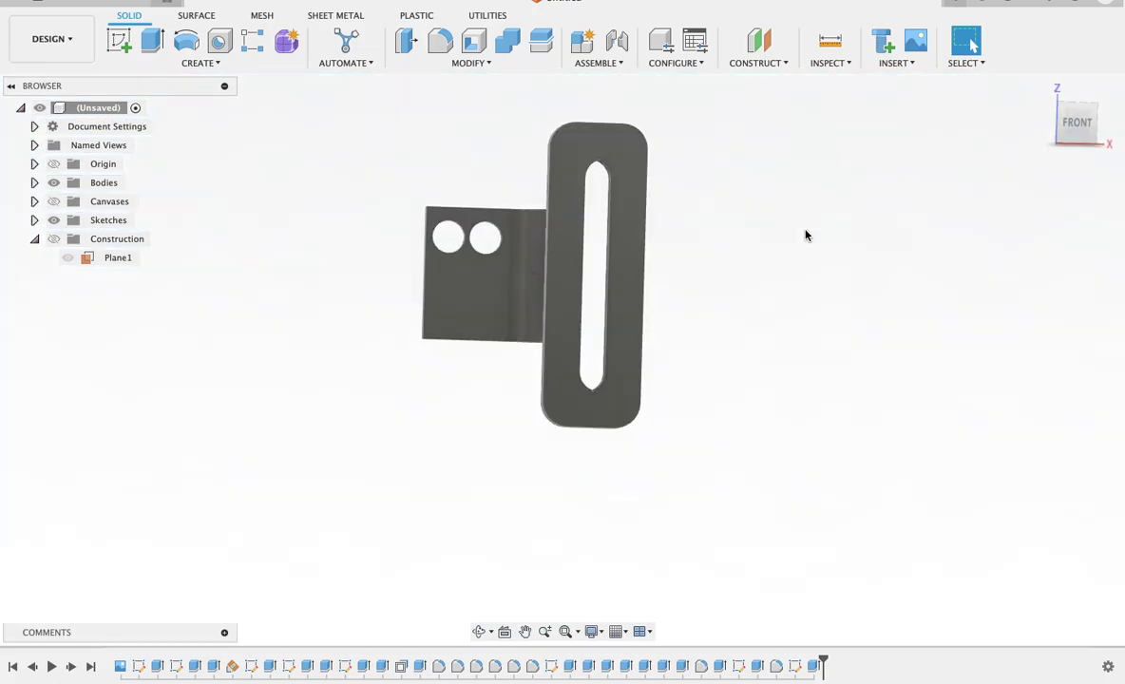
{"action": "key", "text": "ctrl+z"}
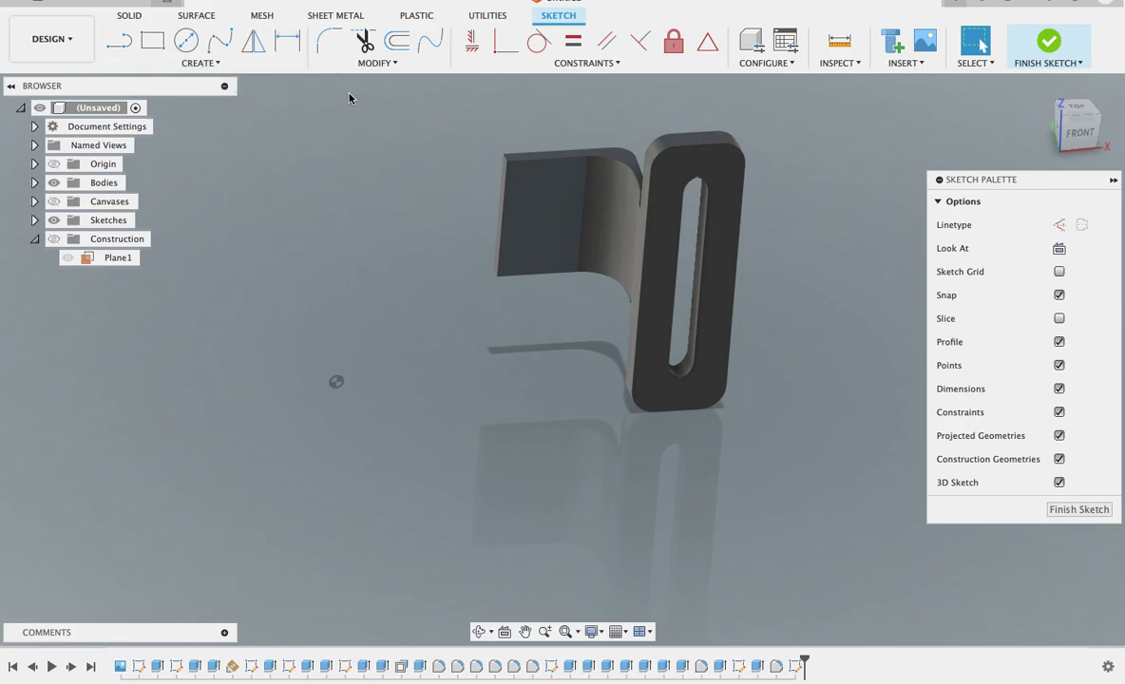
From the front view, draw a small circle near the tab's upper-left corner.
{"action": "left_click", "coordinate": [1081, 133]}
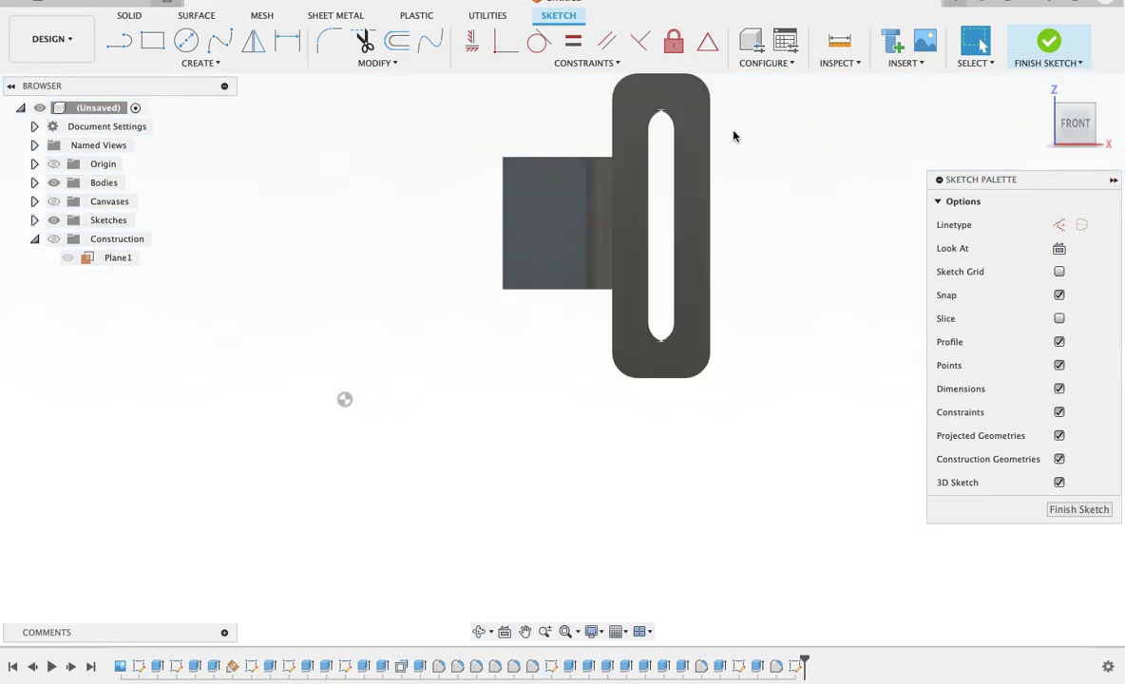
{"action": "scroll", "coordinate": [585, 176], "scroll_direction": "up", "scroll_amount": 3}
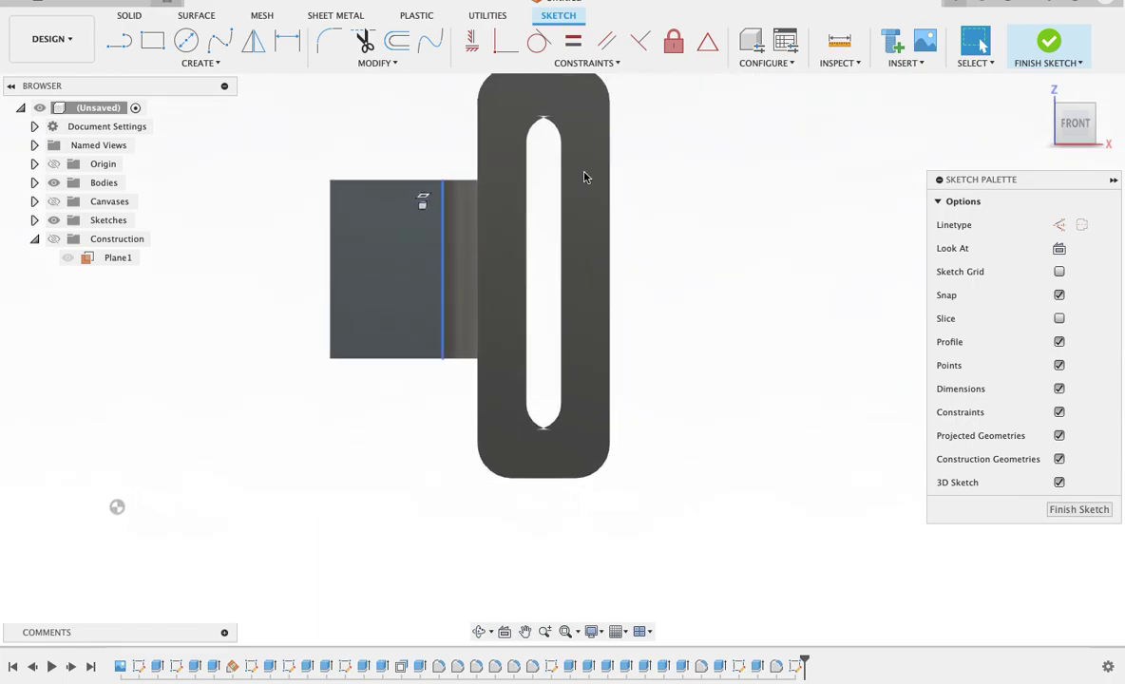
{"action": "left_click", "coordinate": [186, 40]}
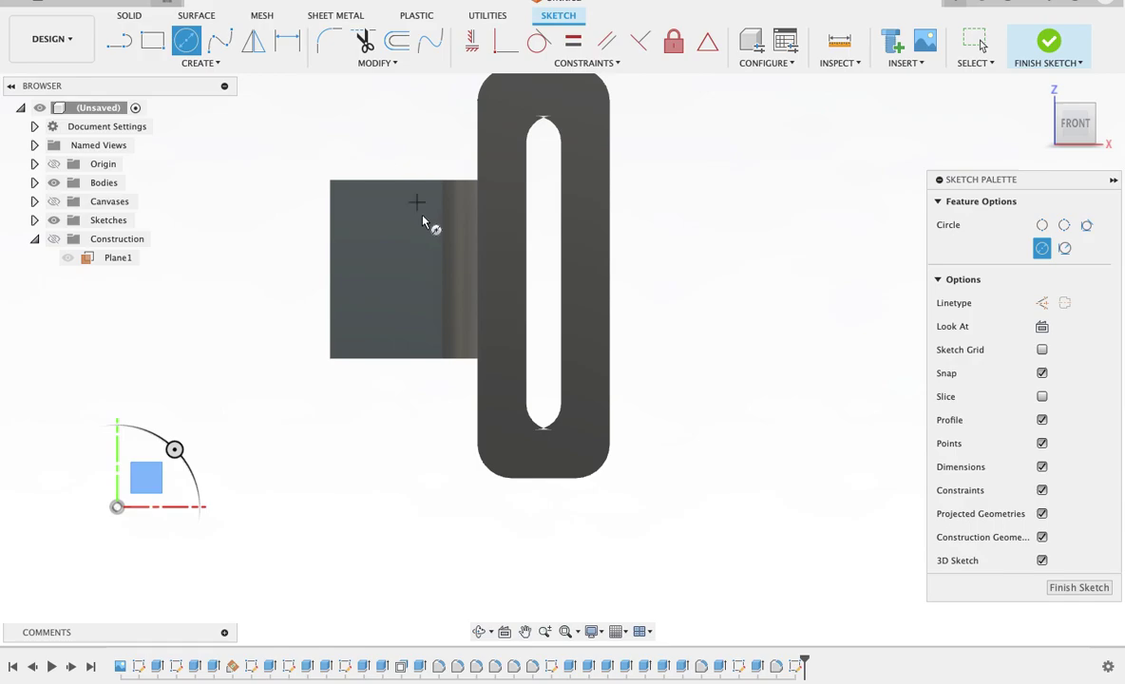
{"action": "left_click", "coordinate": [356, 222]}
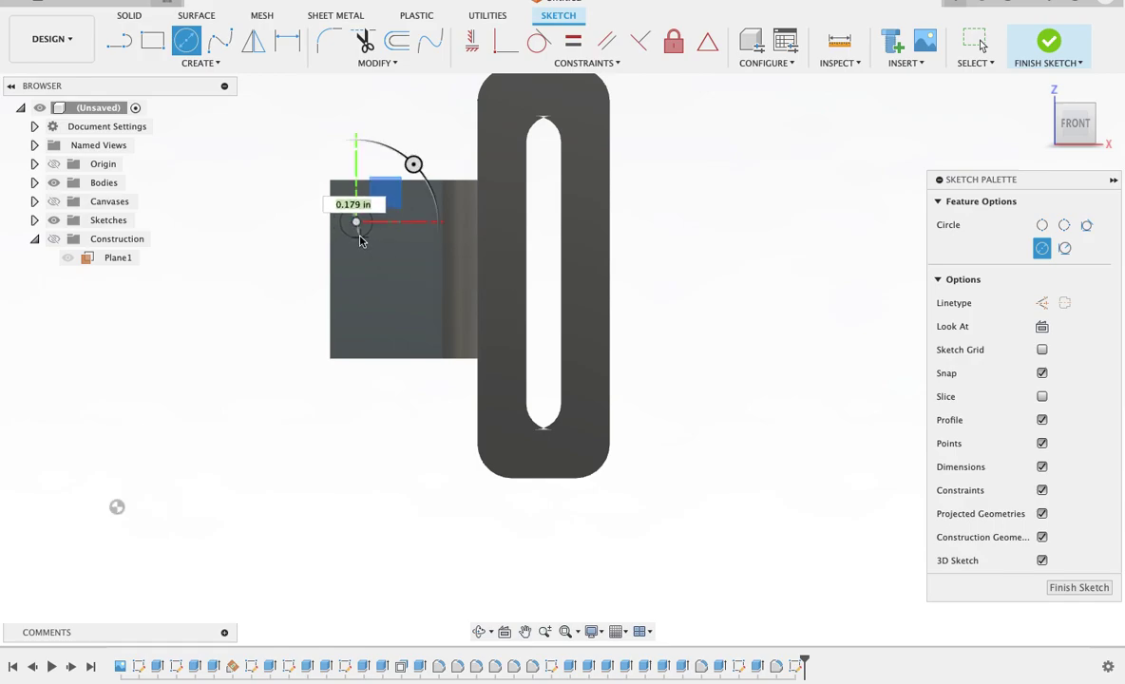
{"action": "left_click", "coordinate": [361, 241]}
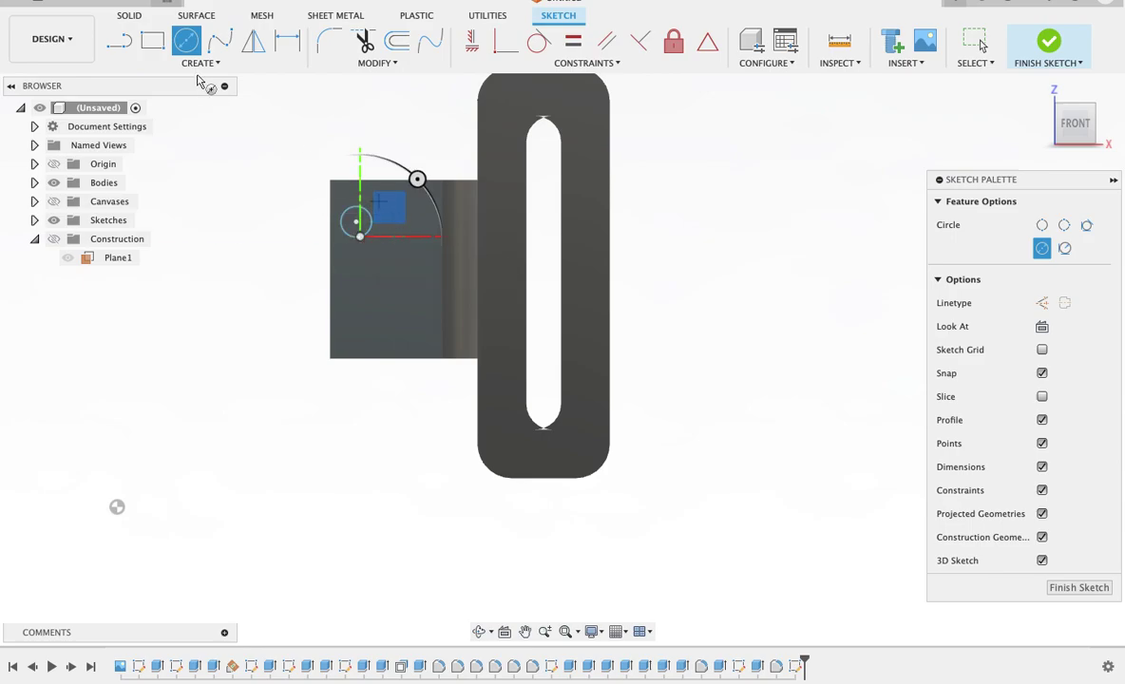
Draw a vertical line down the middle of the tab to its bottom edge.
{"action": "left_click", "coordinate": [120, 35]}
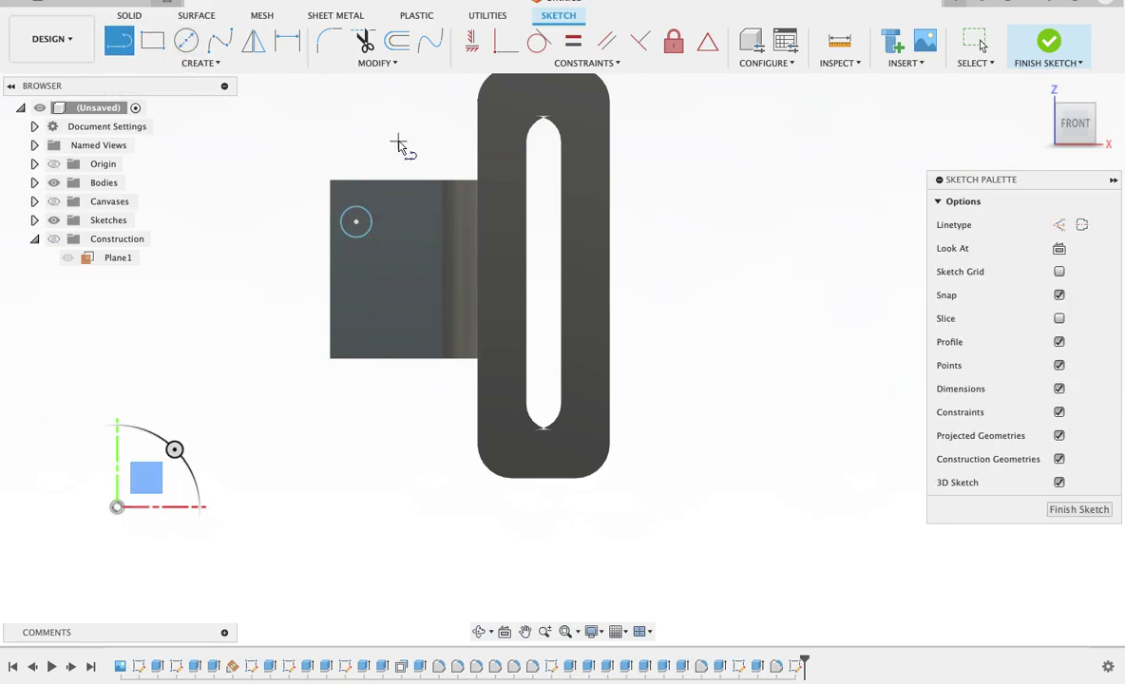
{"action": "left_click", "coordinate": [397, 141]}
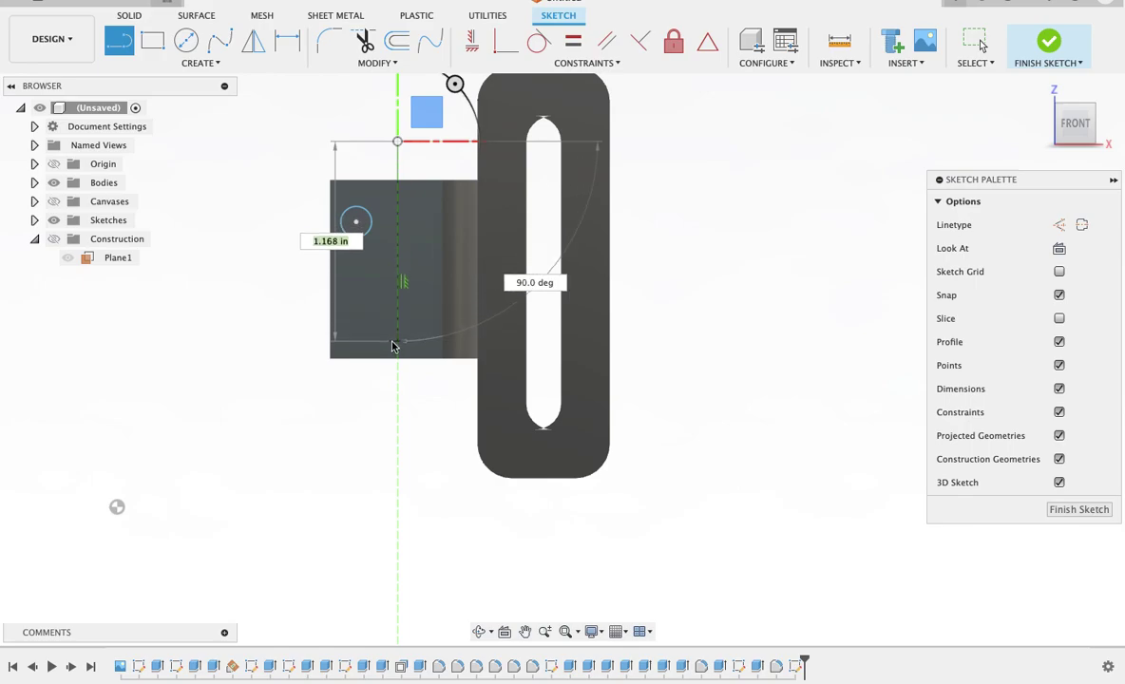
{"action": "double_click", "coordinate": [397, 360]}
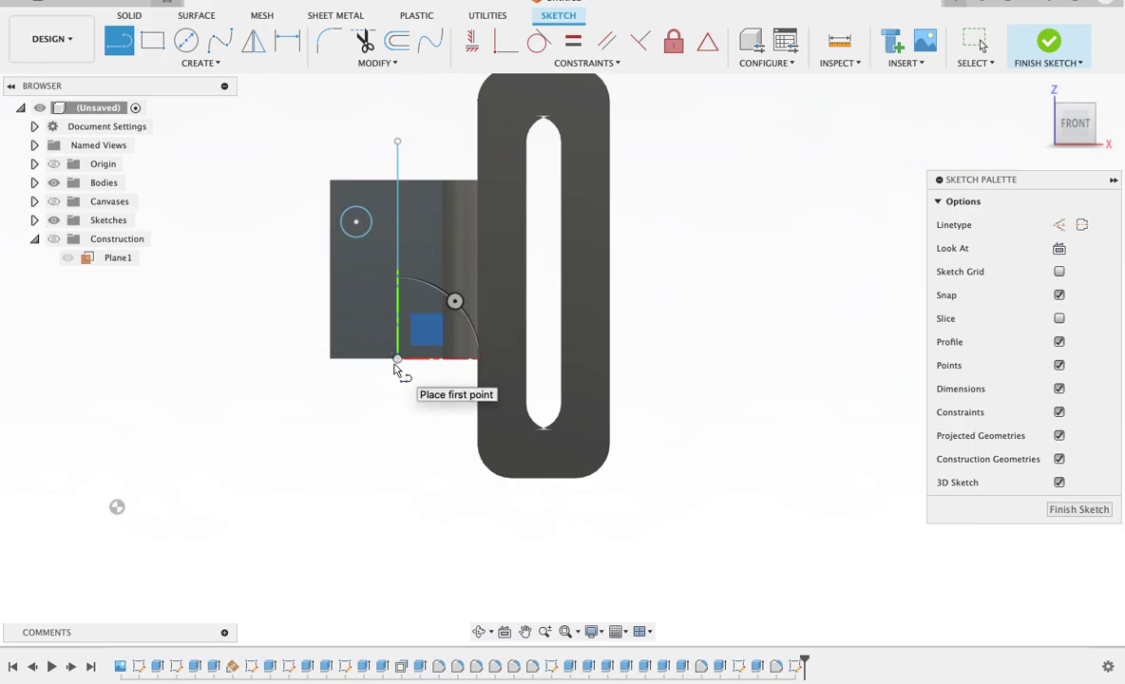
{"action": "key", "text": "Escape"}
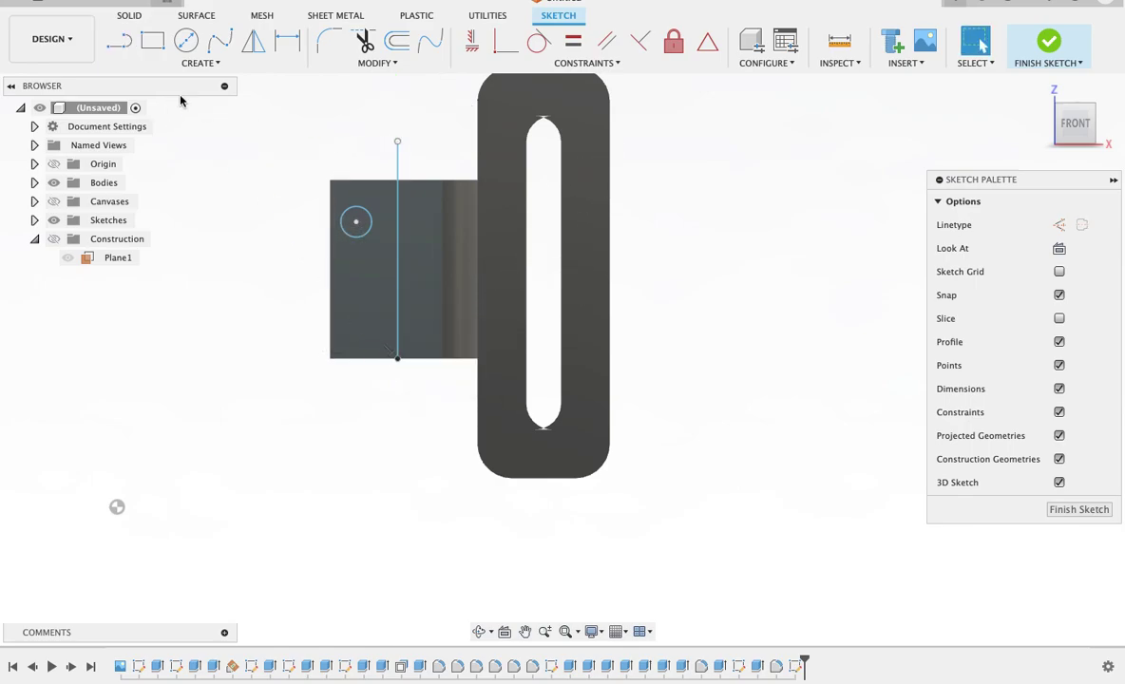
{"action": "left_click", "coordinate": [172, 63]}
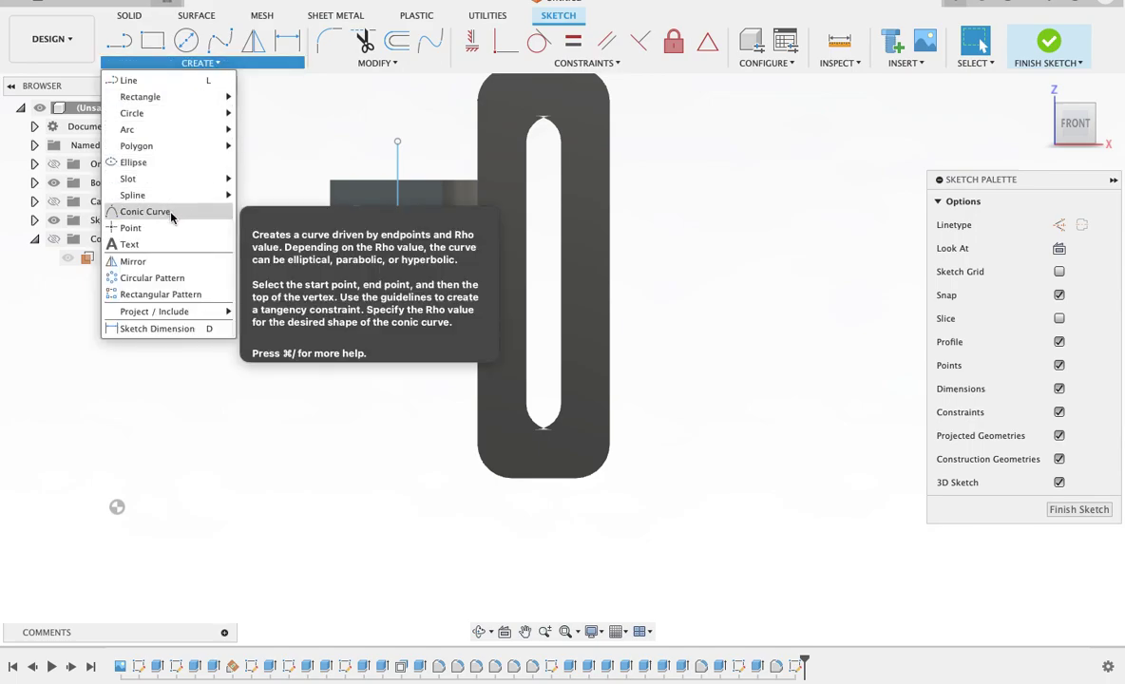
Mirror the upper-left circle across the vertical line to the tab's upper-right corner.
{"action": "left_click", "coordinate": [174, 266]}
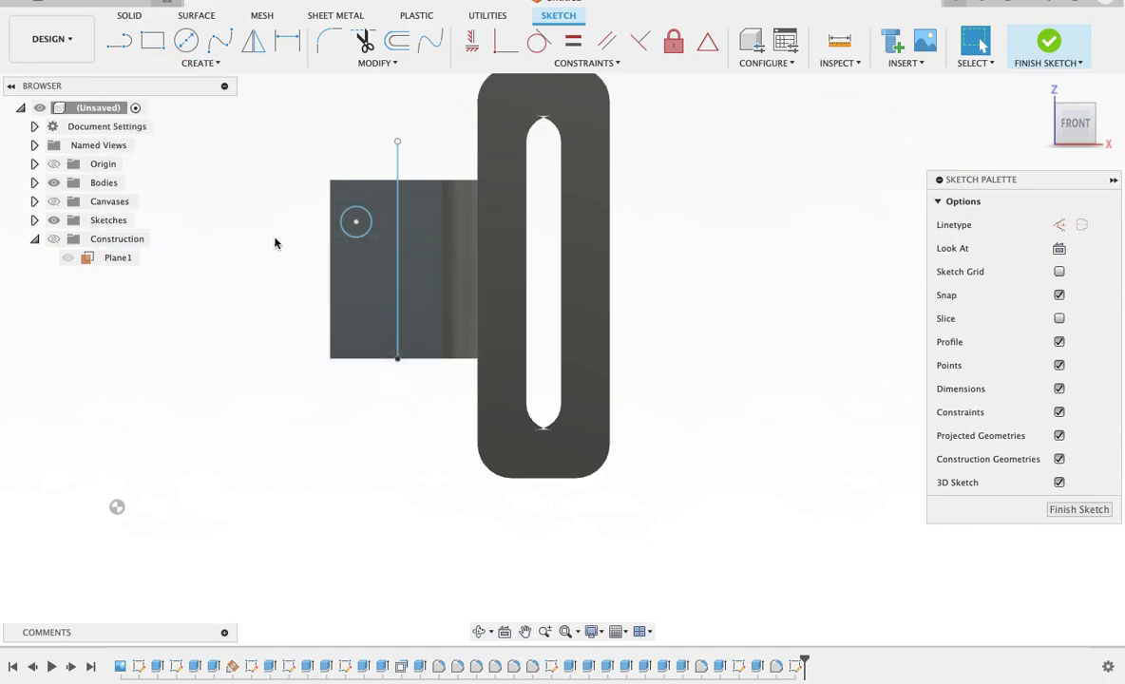
{"action": "left_click", "coordinate": [349, 238]}
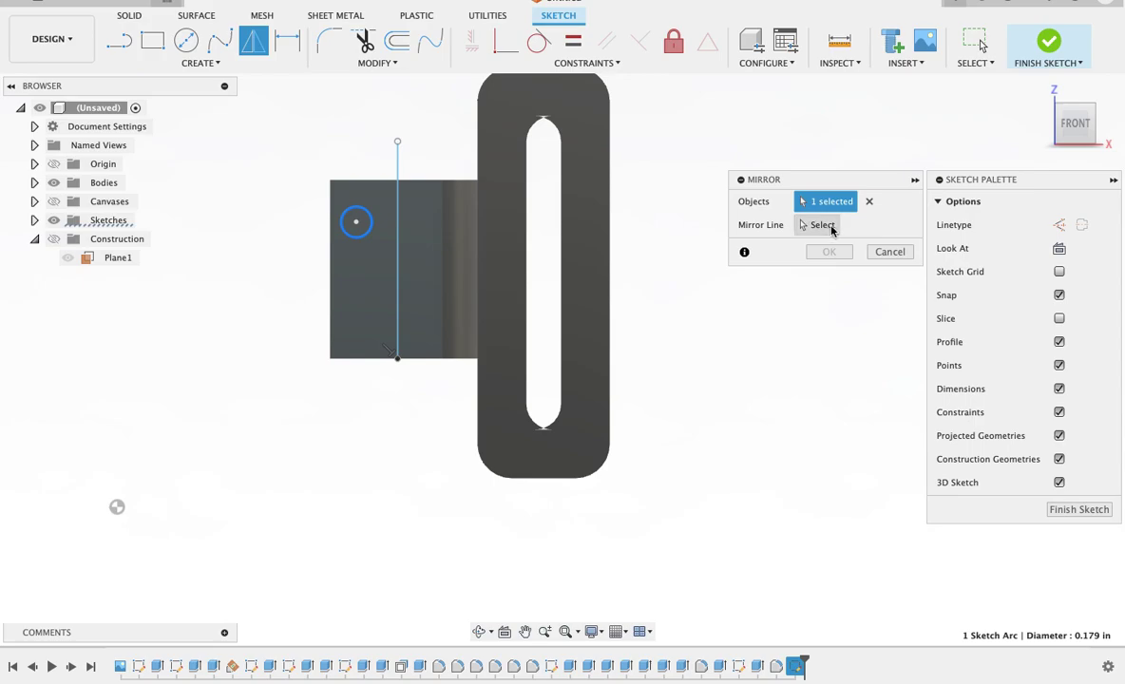
{"action": "left_click", "coordinate": [824, 225]}
{"action": "left_click", "coordinate": [397, 260]}
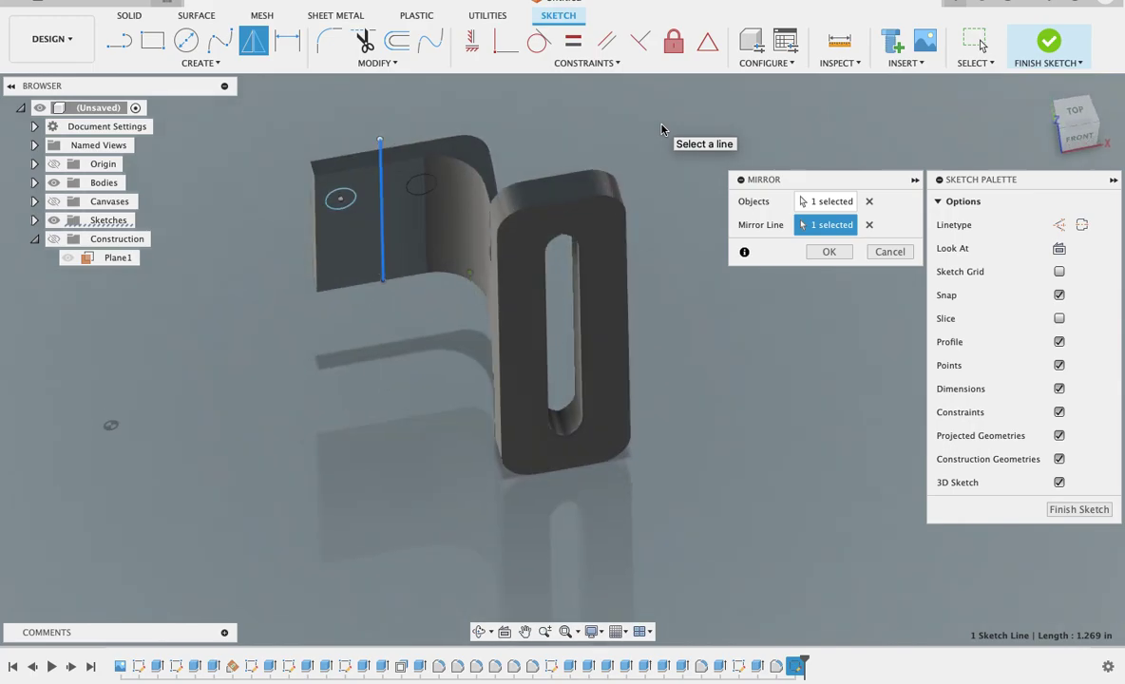
{"action": "left_click", "coordinate": [822, 251]}
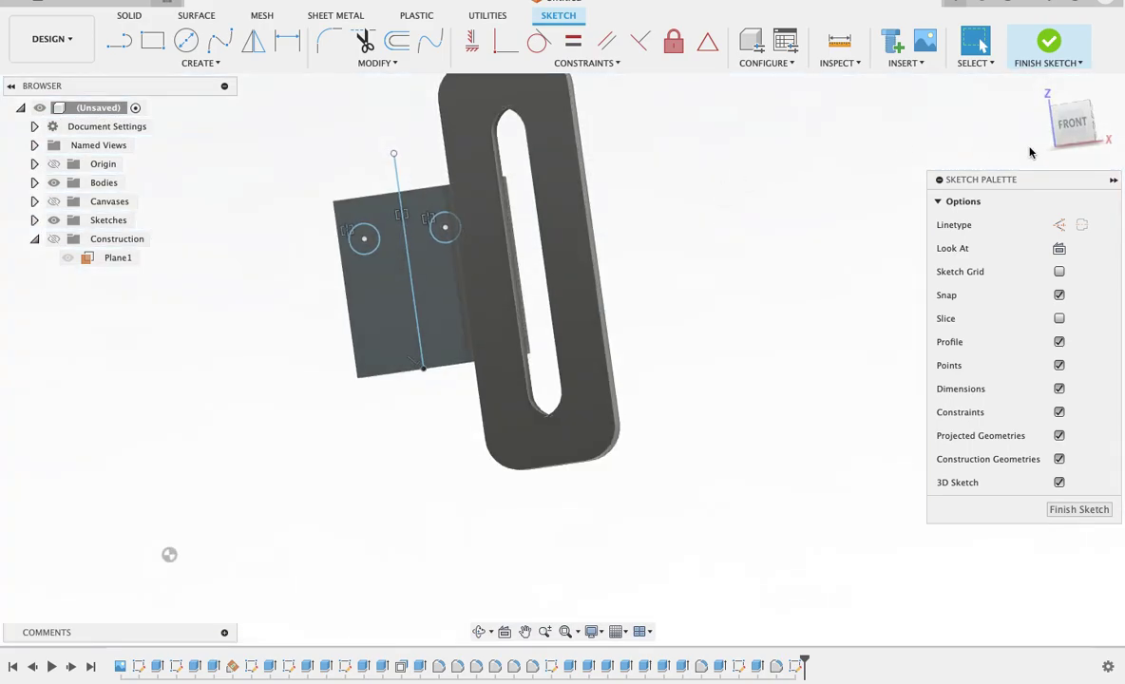
{"action": "left_click", "coordinate": [1071, 125]}
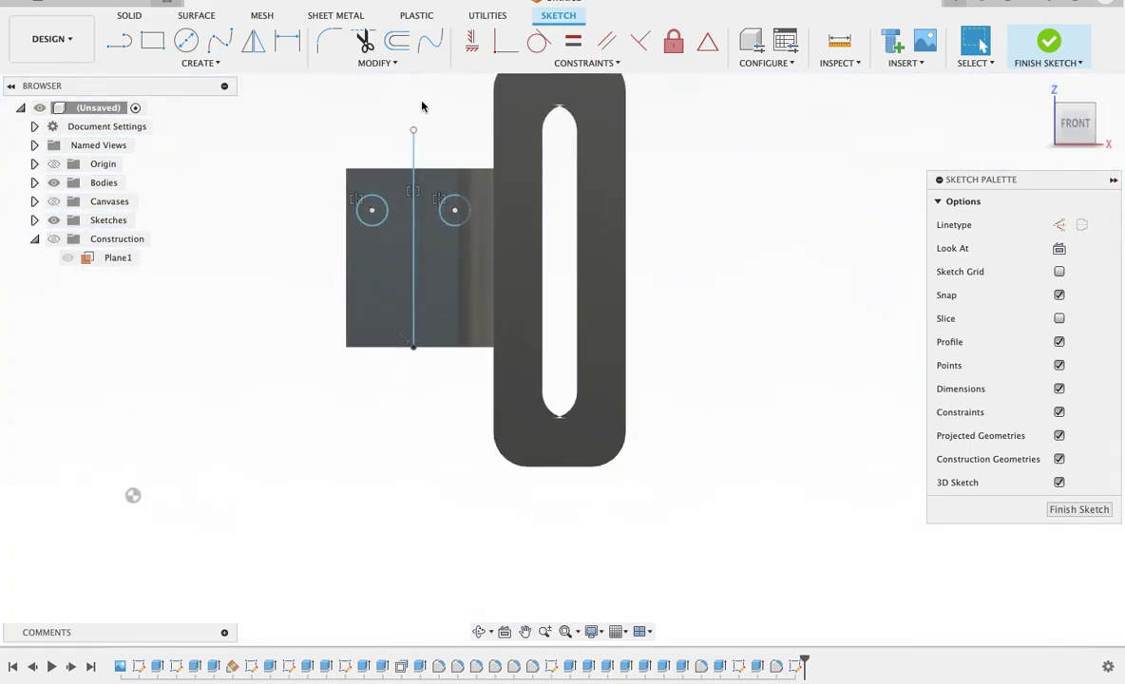
Draw a third circle, about 0.155 in across, below the first near the lower-left corner.
{"action": "left_click", "coordinate": [200, 63]}
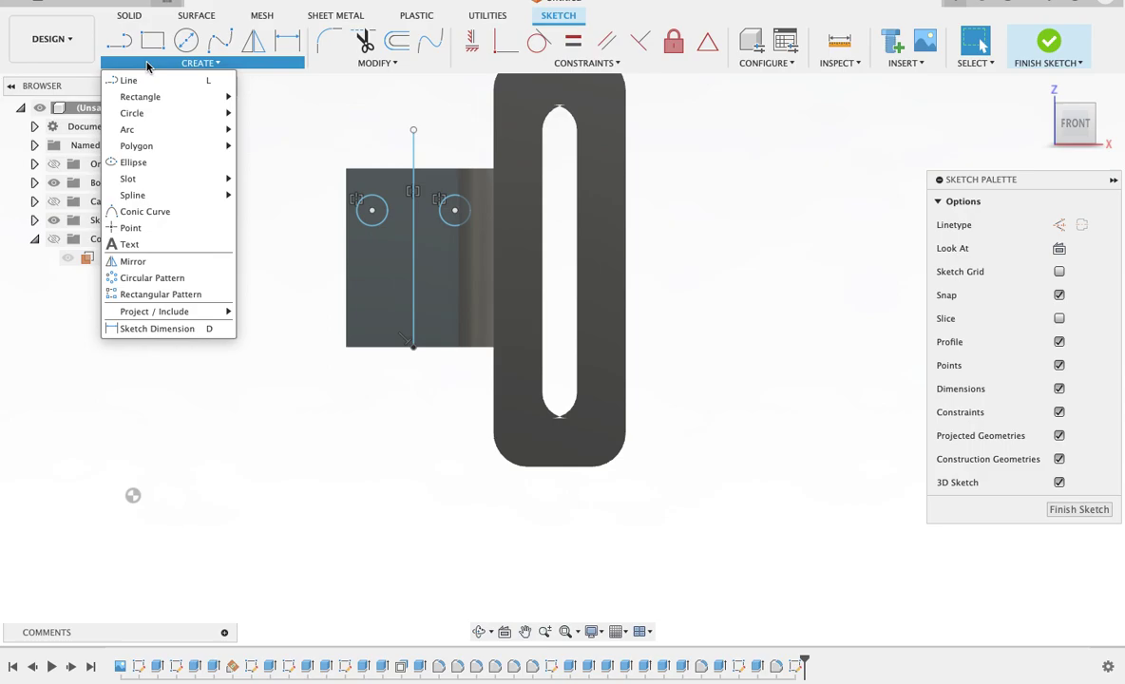
{"action": "left_click", "coordinate": [168, 277]}
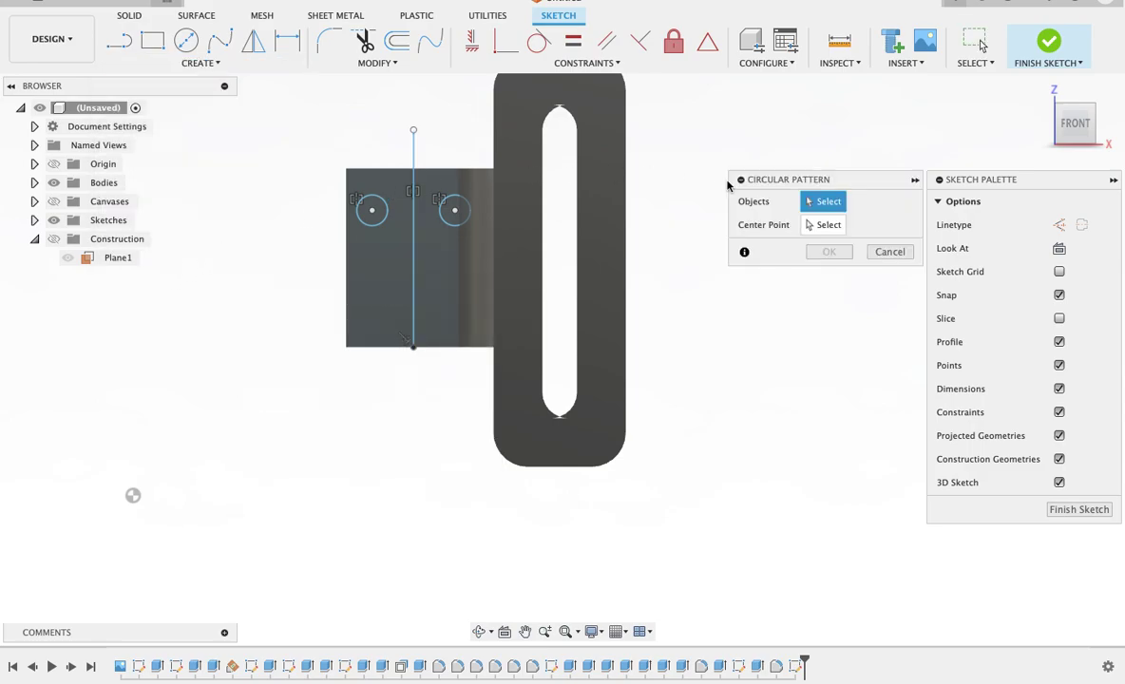
{"action": "left_click", "coordinate": [891, 252]}
{"action": "key", "text": "c"}
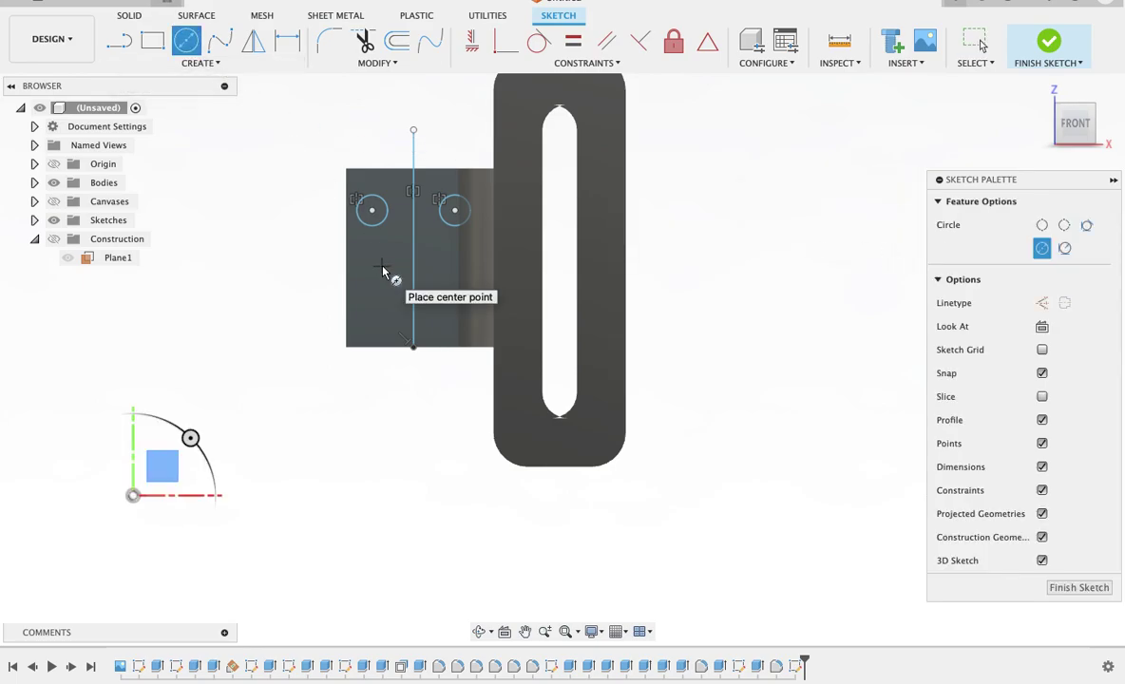
{"action": "left_click", "coordinate": [372, 319]}
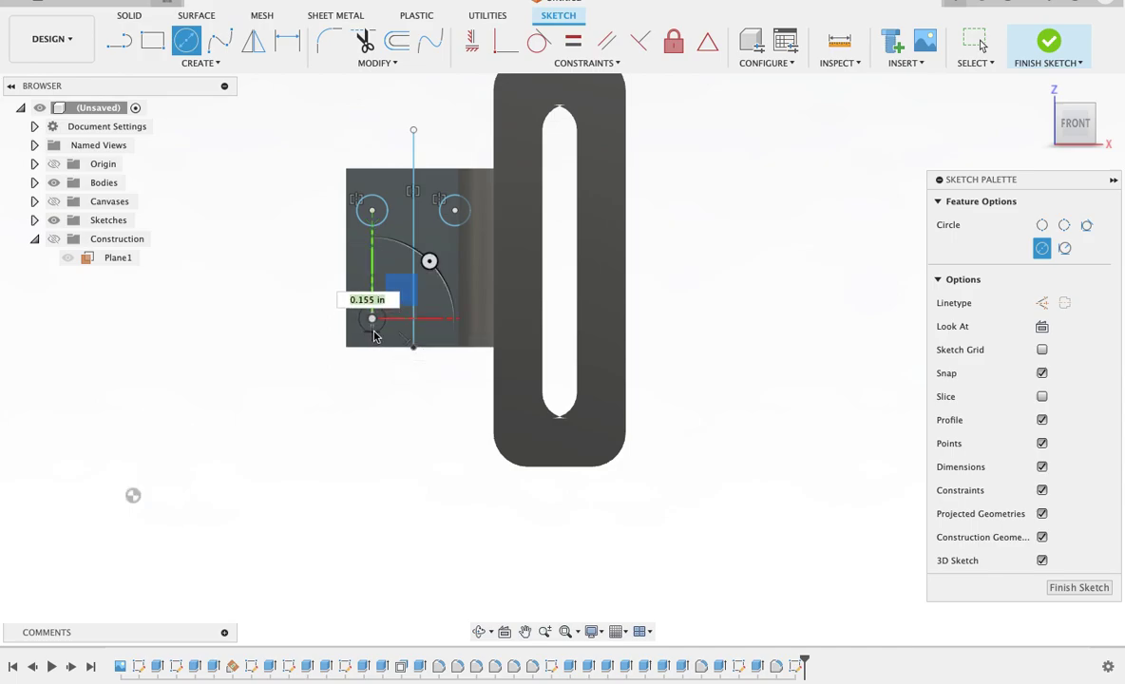
{"action": "left_click", "coordinate": [376, 338]}
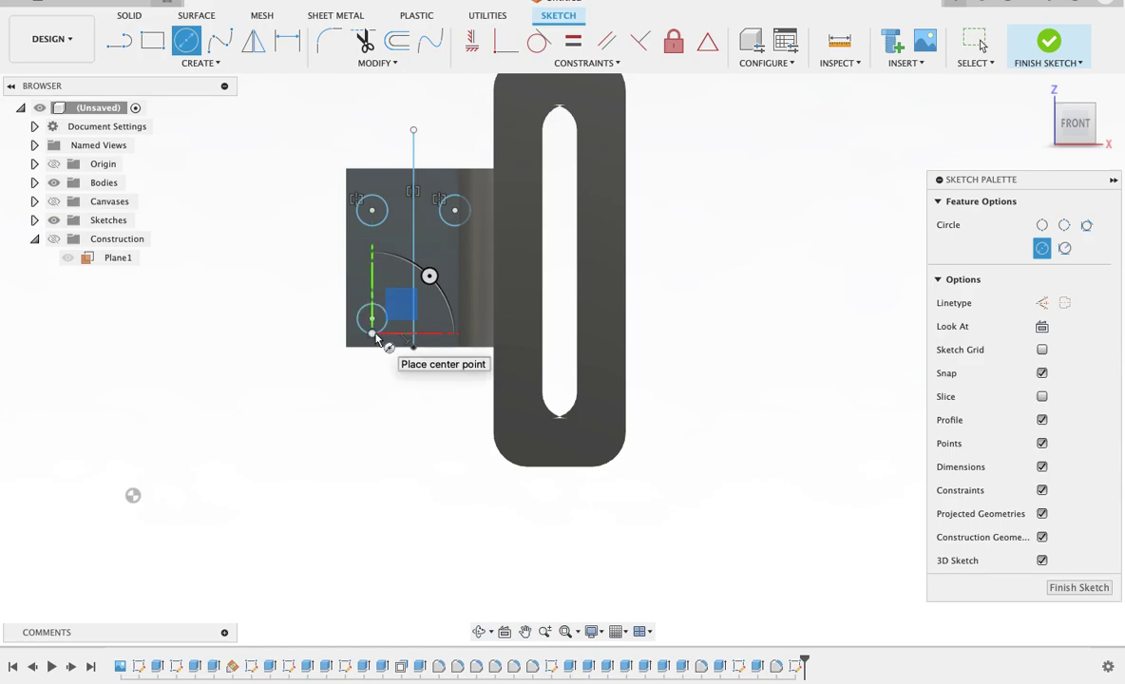
{"action": "left_click", "coordinate": [144, 62]}
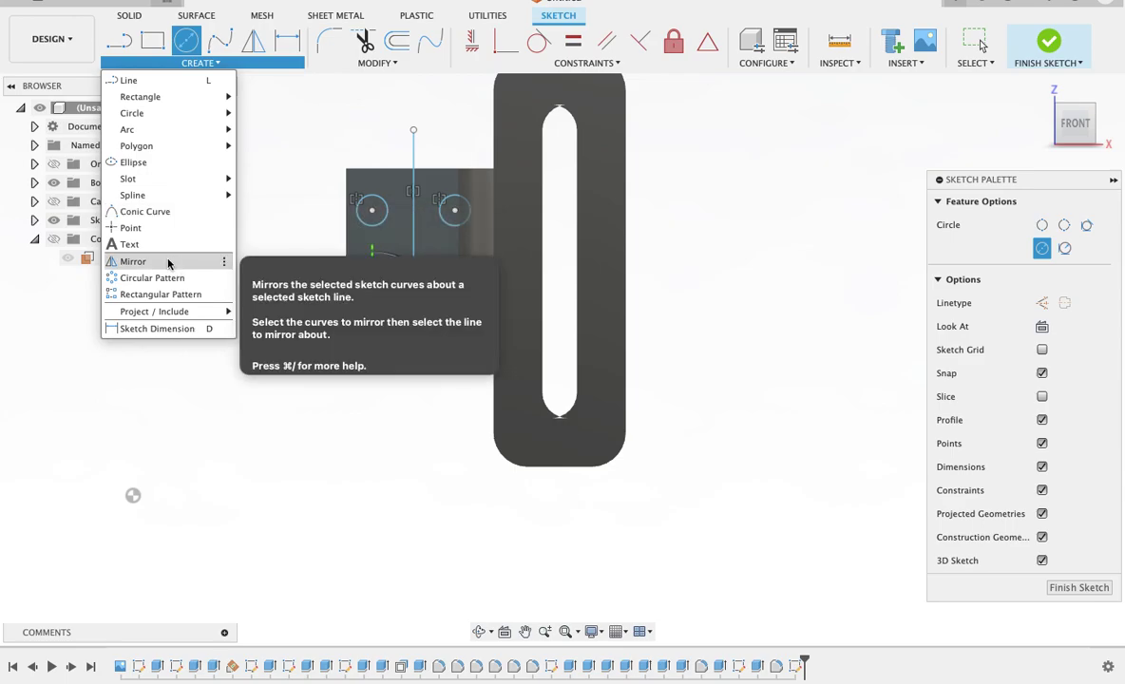
Mirror the lower-left circle across the vertical line to the tab's lower-right corner.
{"action": "left_click", "coordinate": [133, 261]}
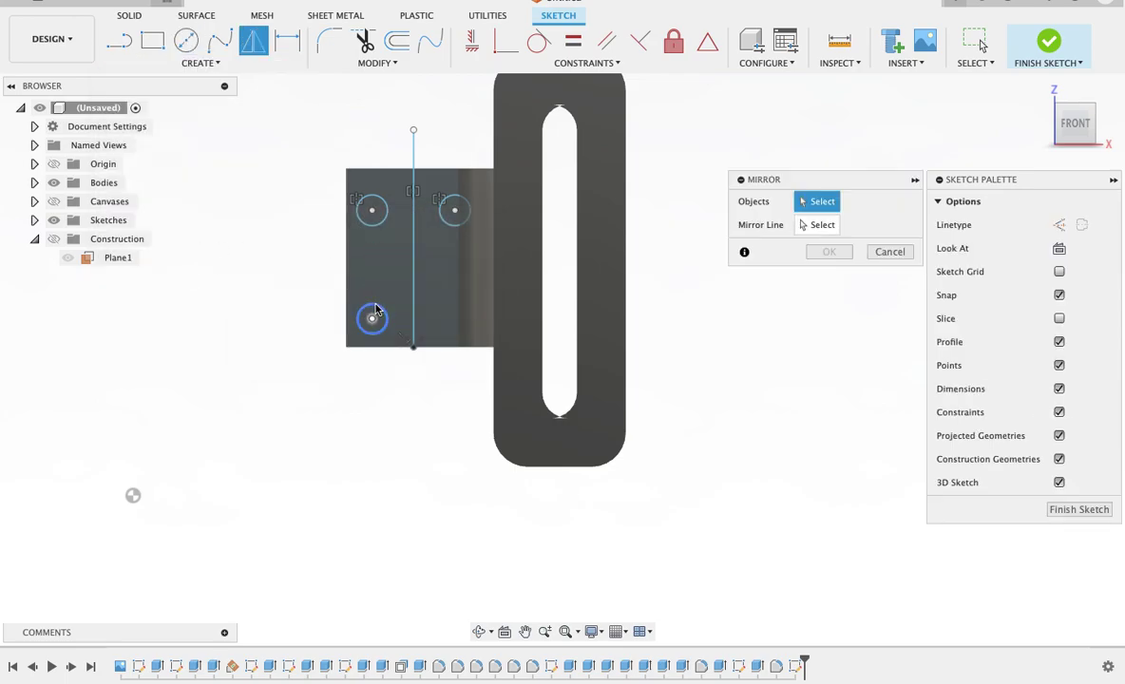
{"action": "left_click", "coordinate": [377, 311]}
{"action": "left_click", "coordinate": [415, 314]}
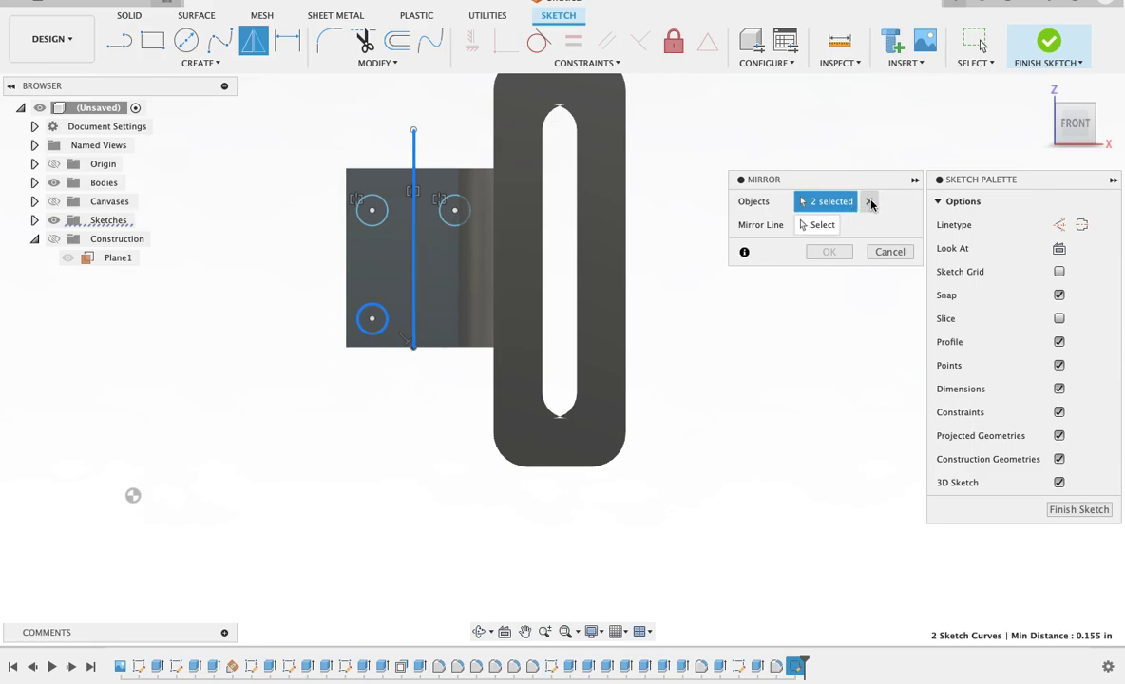
{"action": "left_click", "coordinate": [868, 200]}
{"action": "left_click", "coordinate": [385, 324]}
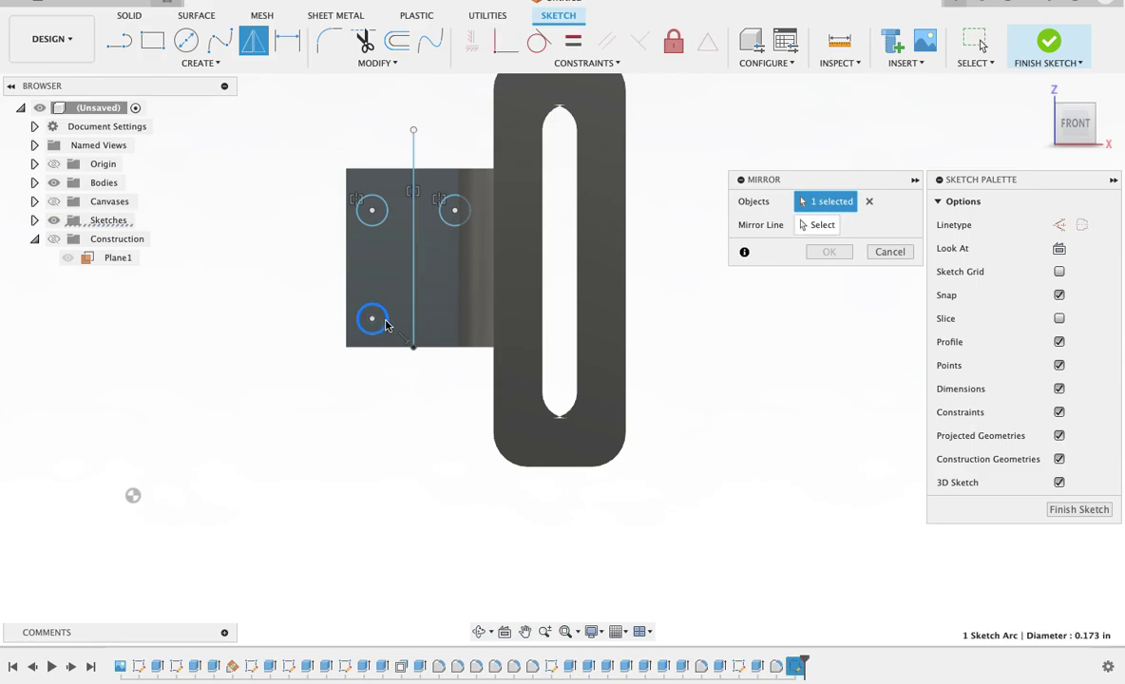
{"action": "left_click", "coordinate": [836, 225]}
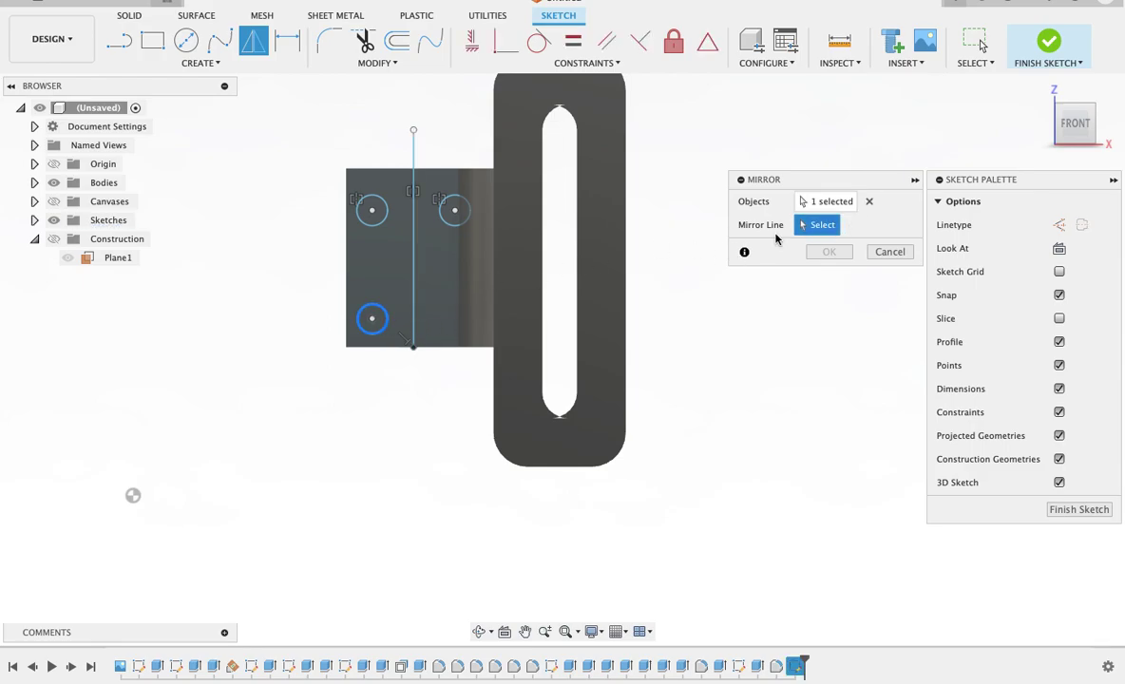
{"action": "left_click", "coordinate": [415, 278]}
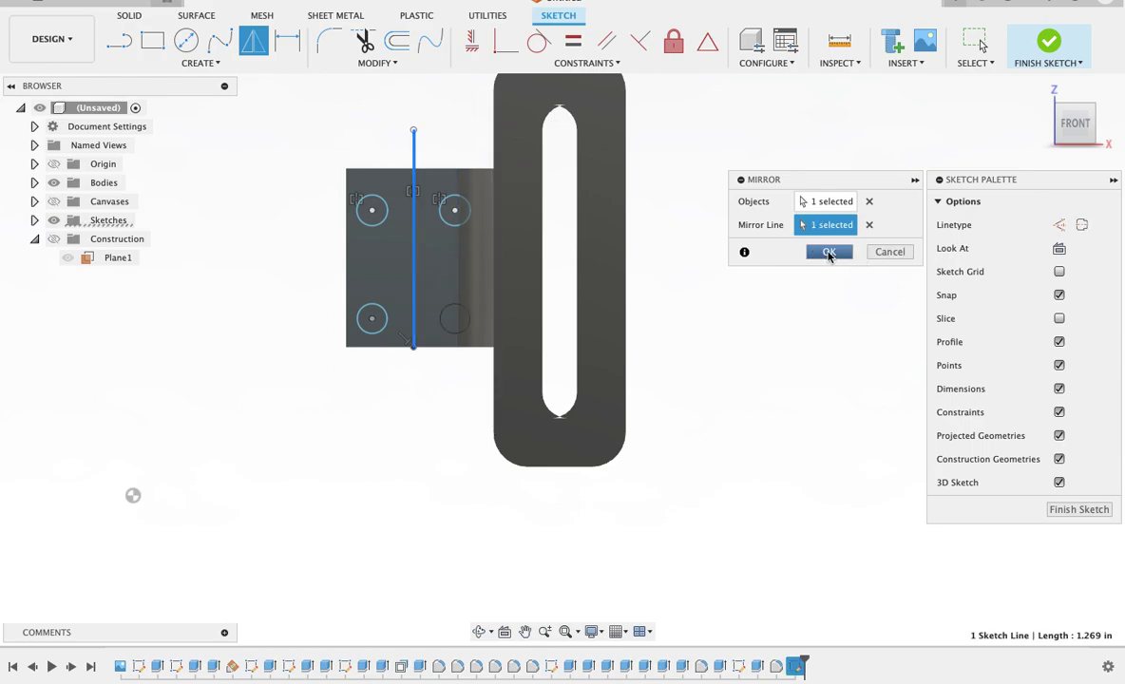
{"action": "left_click", "coordinate": [828, 252]}
{"action": "key", "text": "F6"}
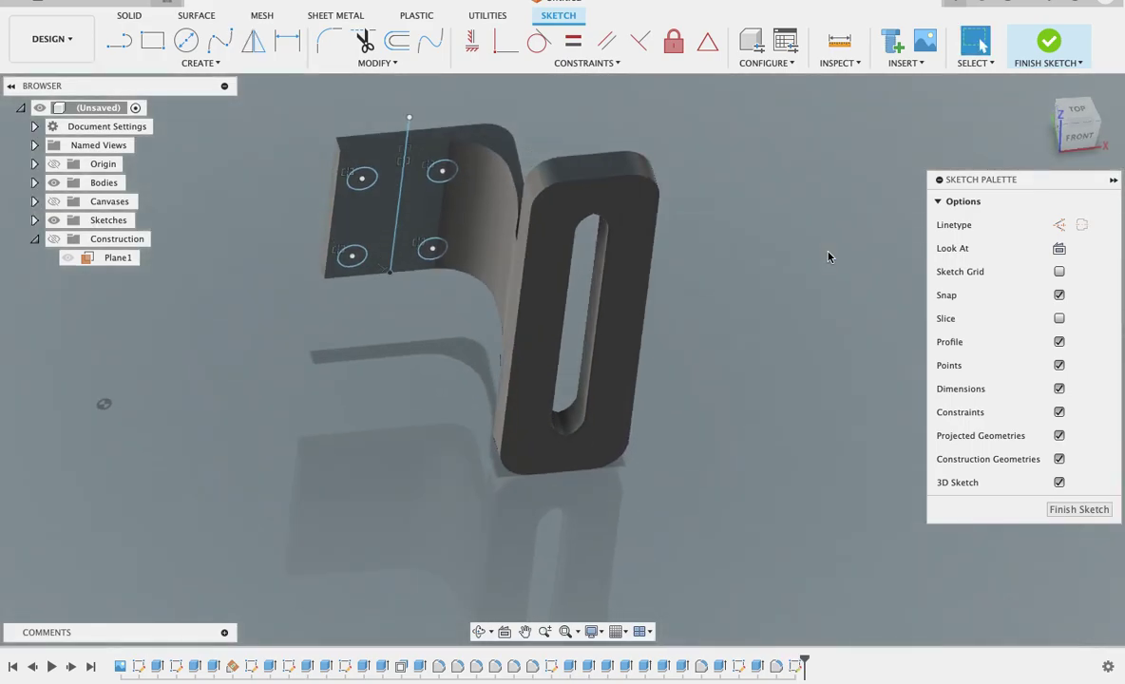
{"action": "left_click", "coordinate": [1083, 138]}
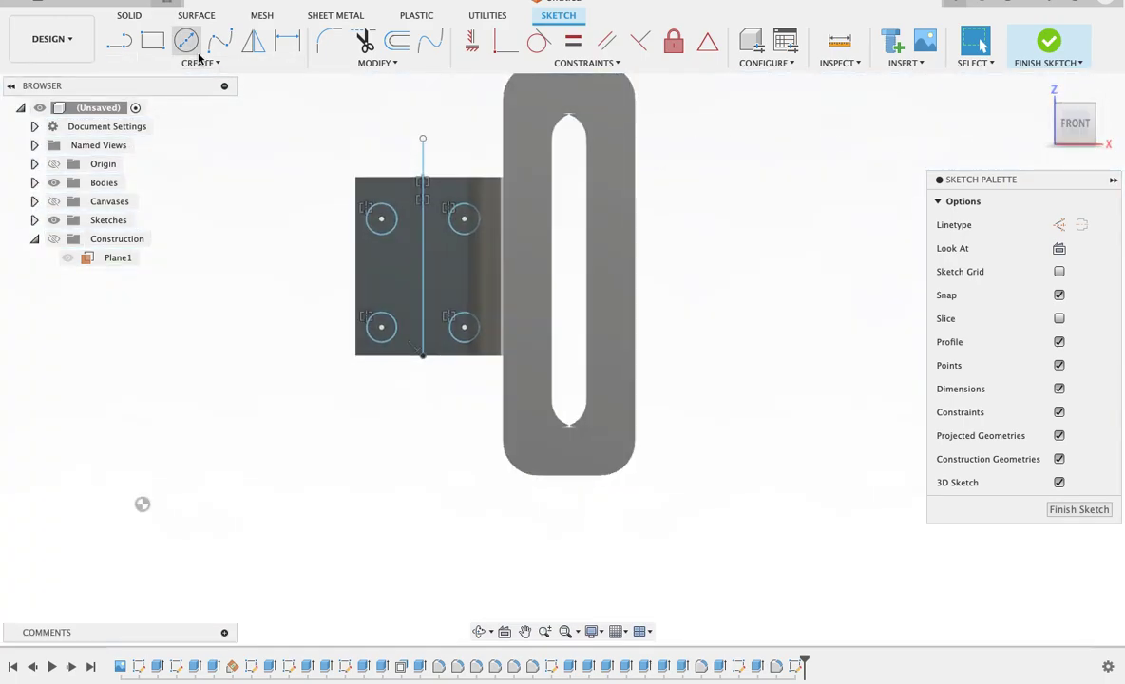
Draw a larger concentric ring around each of the four hole circles and finish the sketch.
{"action": "left_click", "coordinate": [186, 39]}
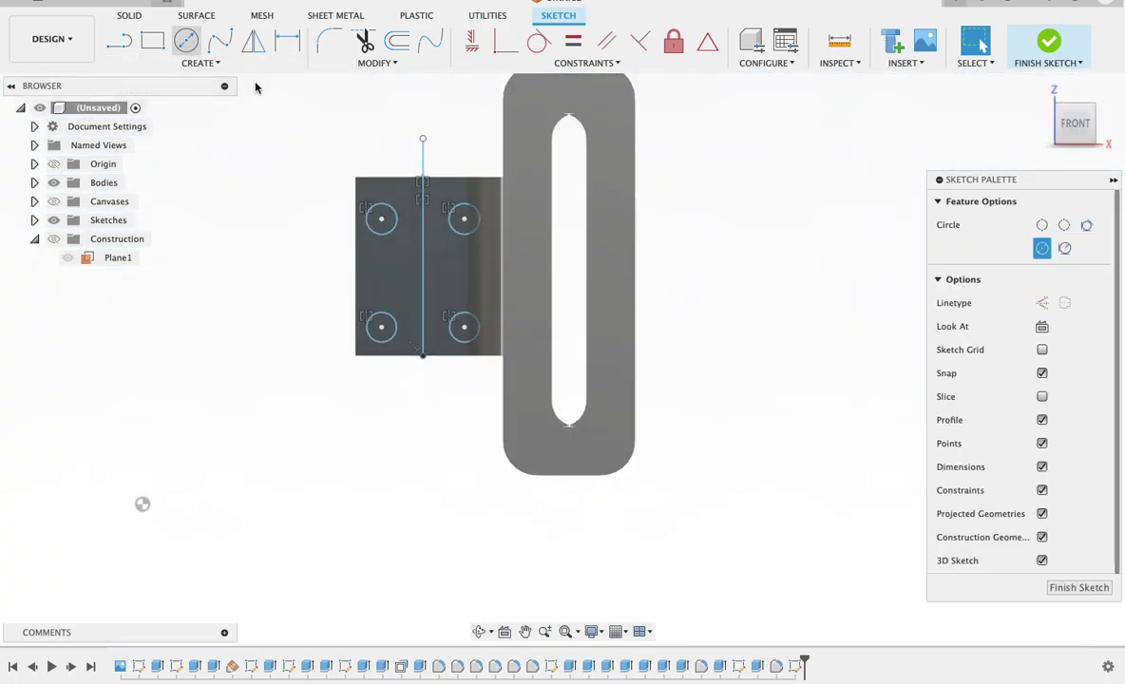
{"action": "left_click", "coordinate": [381, 220]}
{"action": "left_click", "coordinate": [385, 232]}
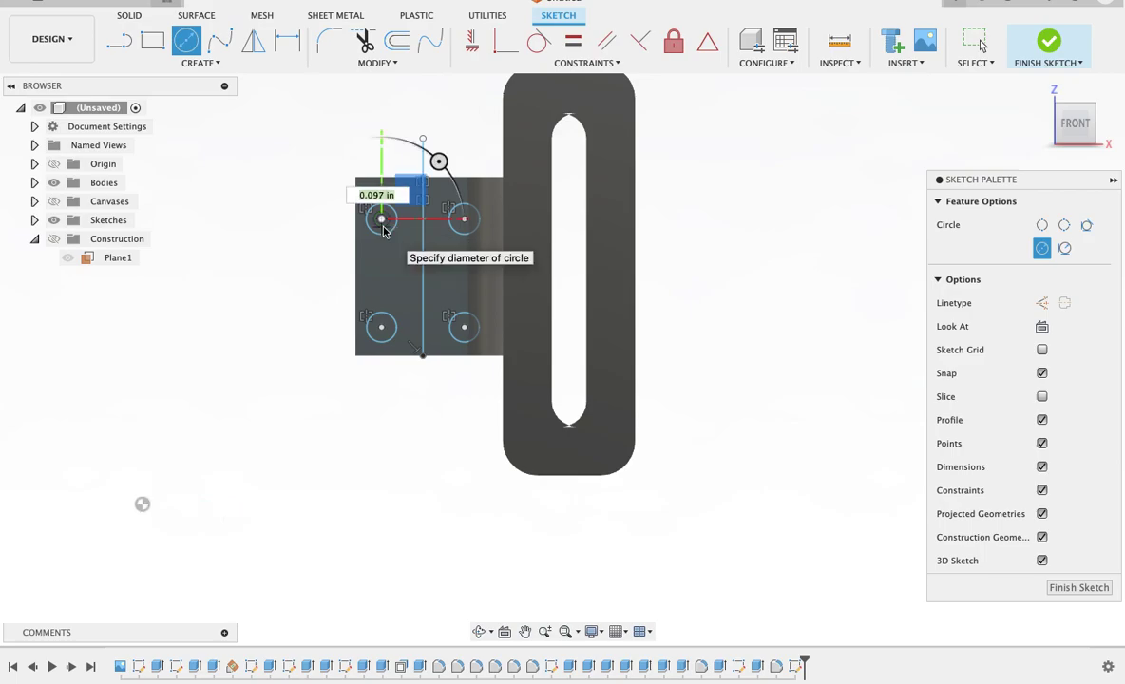
{"action": "left_click", "coordinate": [384, 229]}
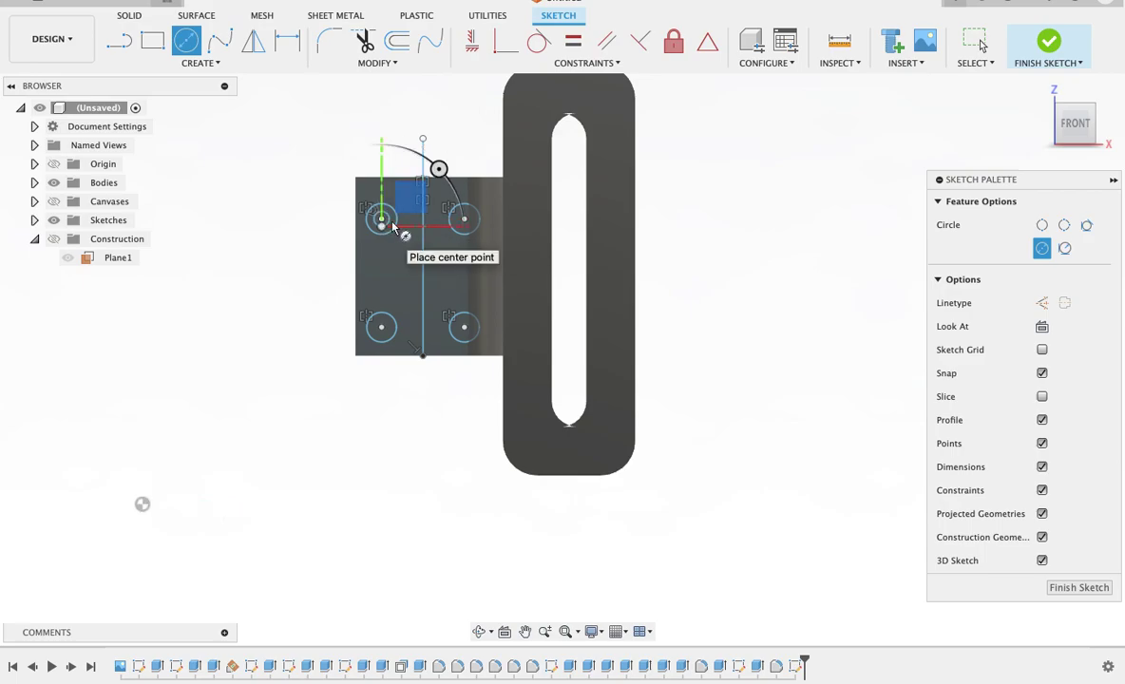
{"action": "left_click", "coordinate": [465, 225]}
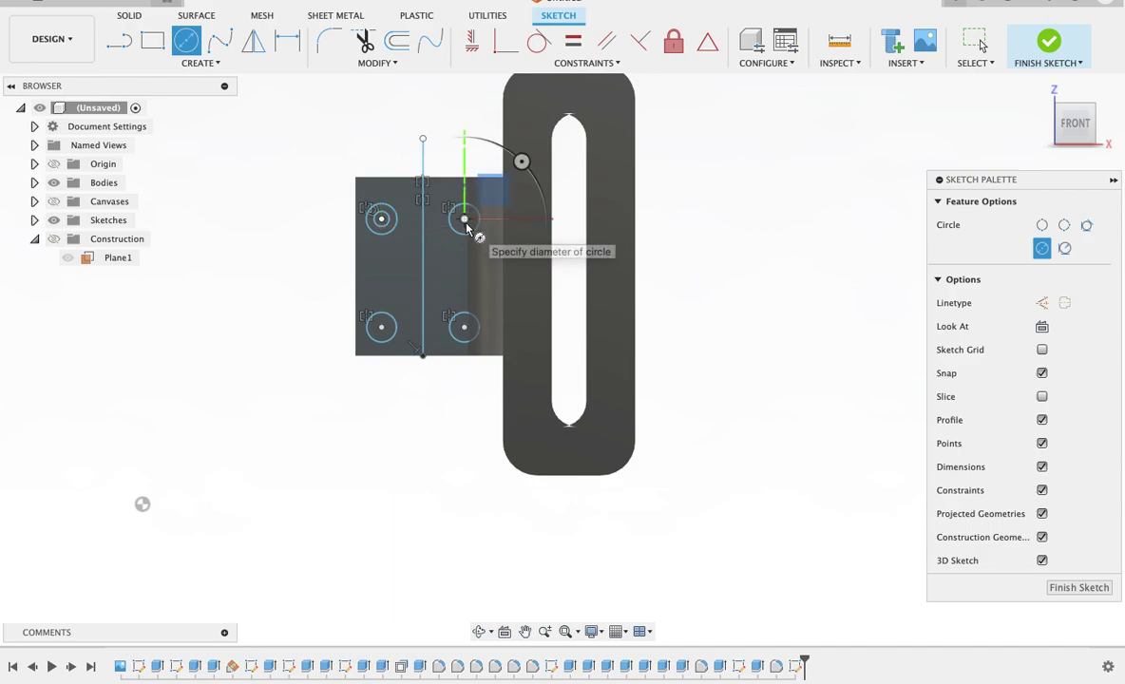
{"action": "left_click", "coordinate": [468, 231]}
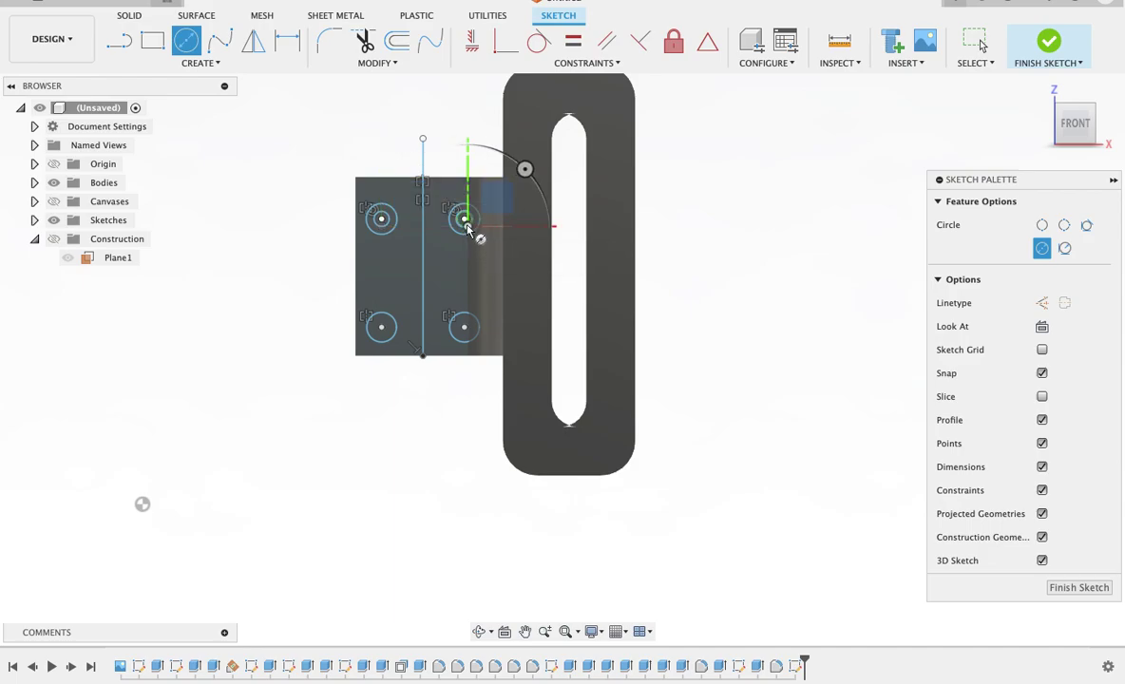
{"action": "left_click", "coordinate": [466, 330]}
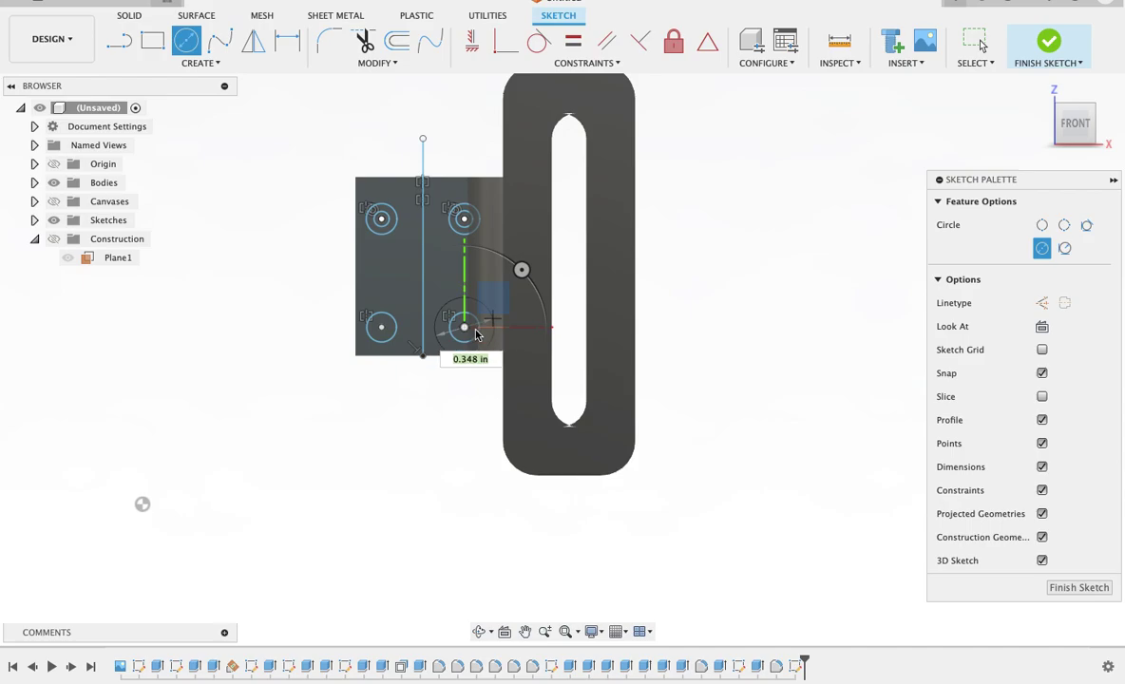
{"action": "left_click", "coordinate": [464, 330]}
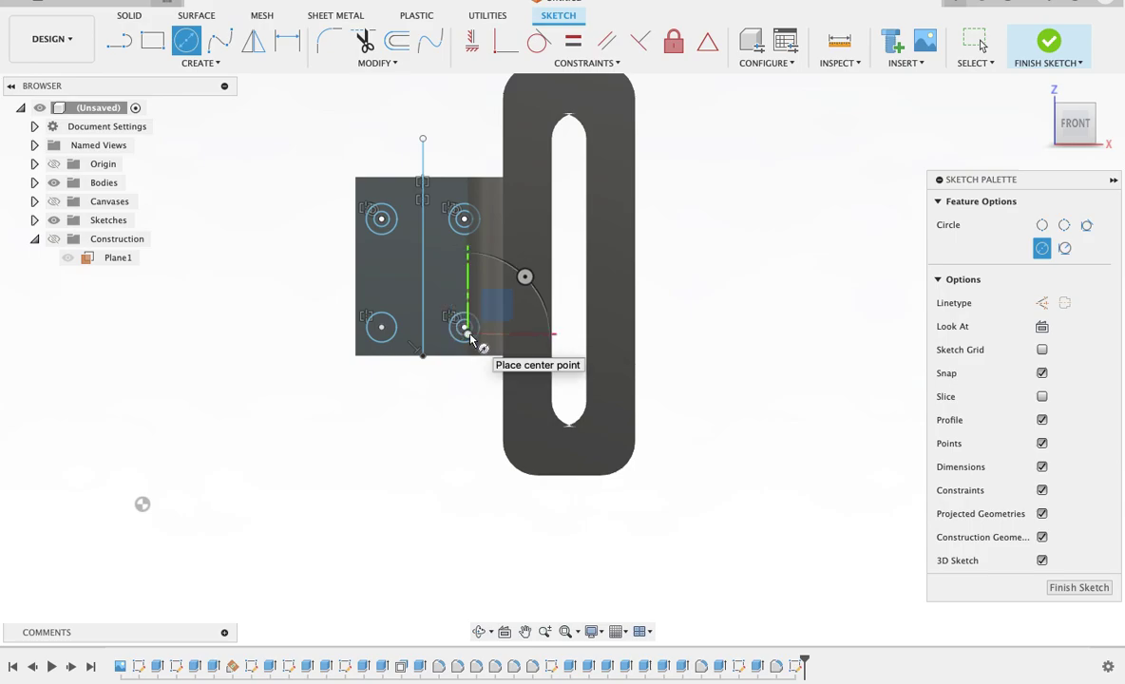
{"action": "left_click", "coordinate": [381, 329]}
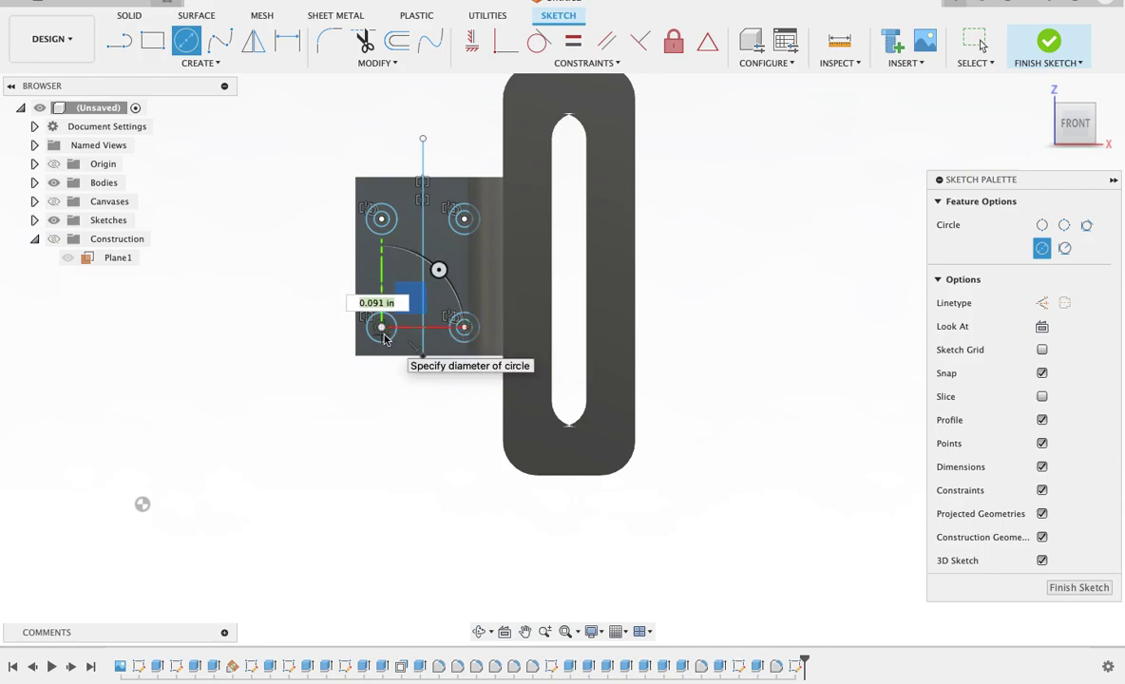
{"action": "left_click", "coordinate": [385, 339]}
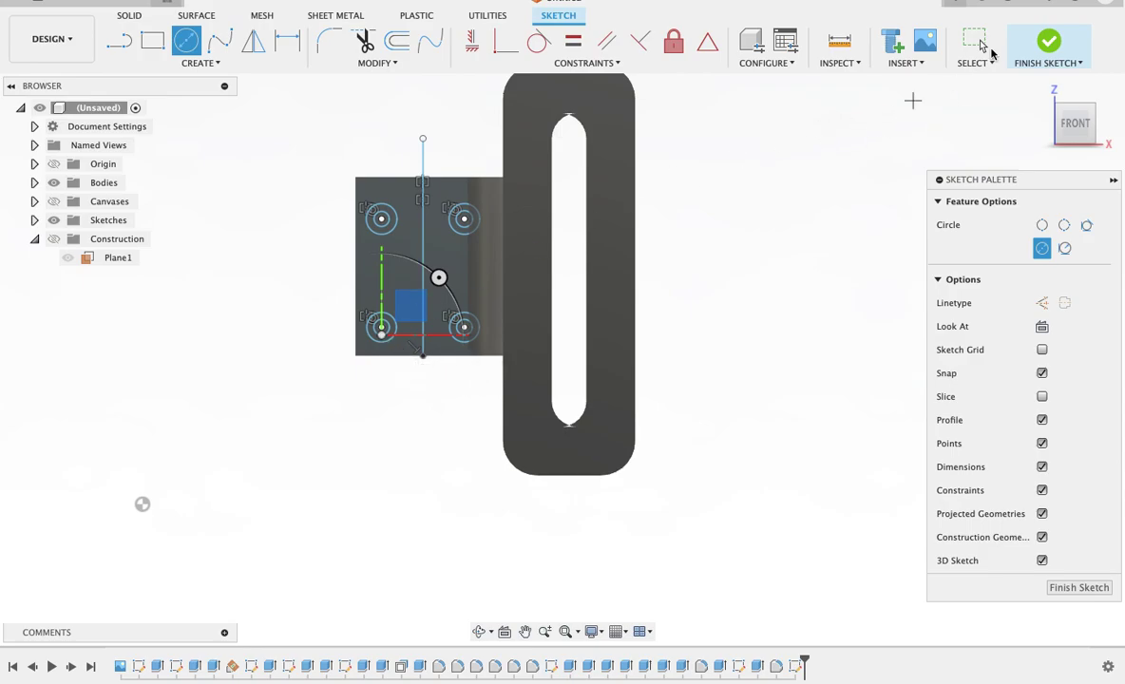
{"action": "left_click", "coordinate": [1048, 44]}
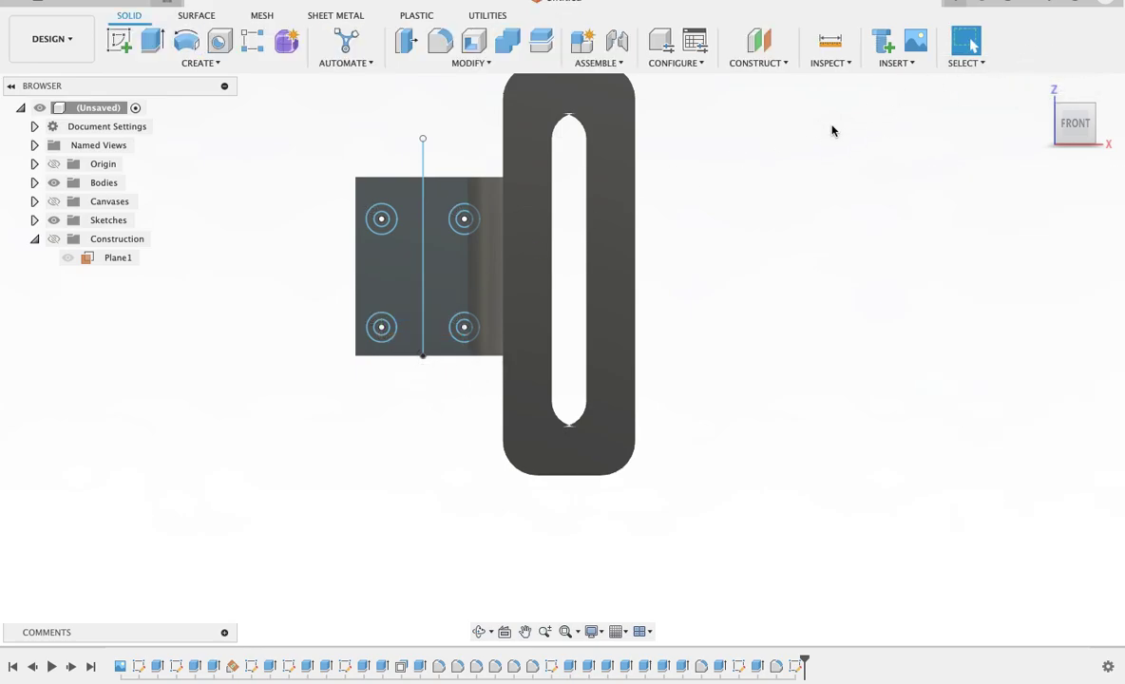
Select the six hole profiles of the four mounting holes for extrusion.
{"action": "left_click", "coordinate": [153, 41]}
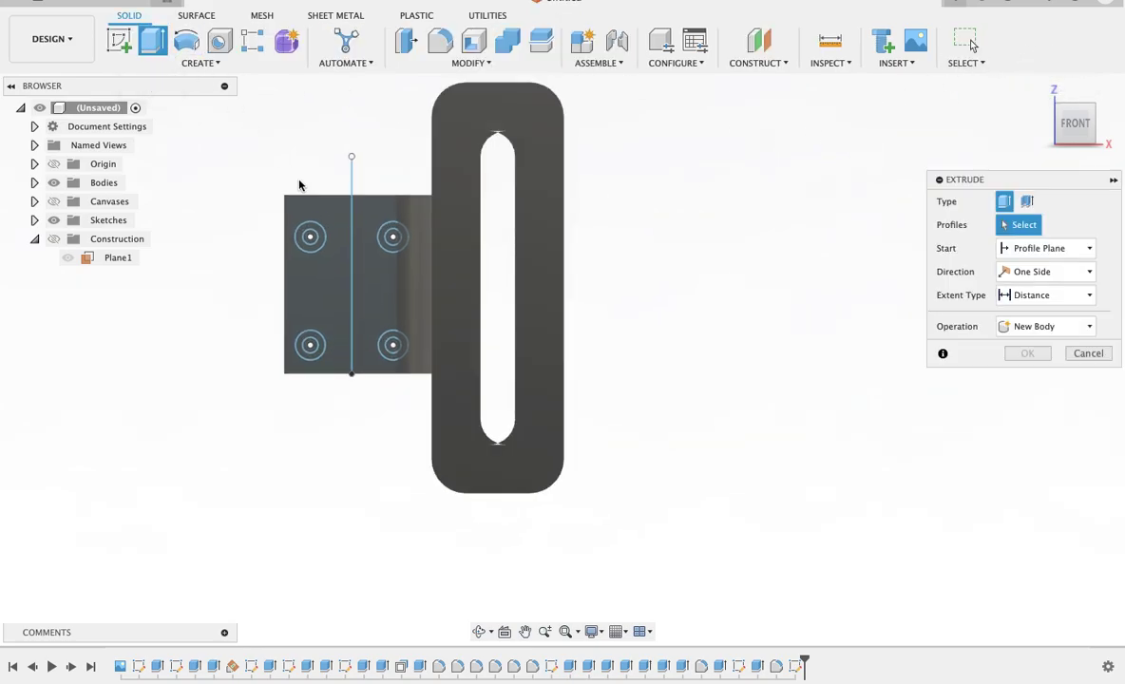
{"action": "left_click", "coordinate": [384, 251]}
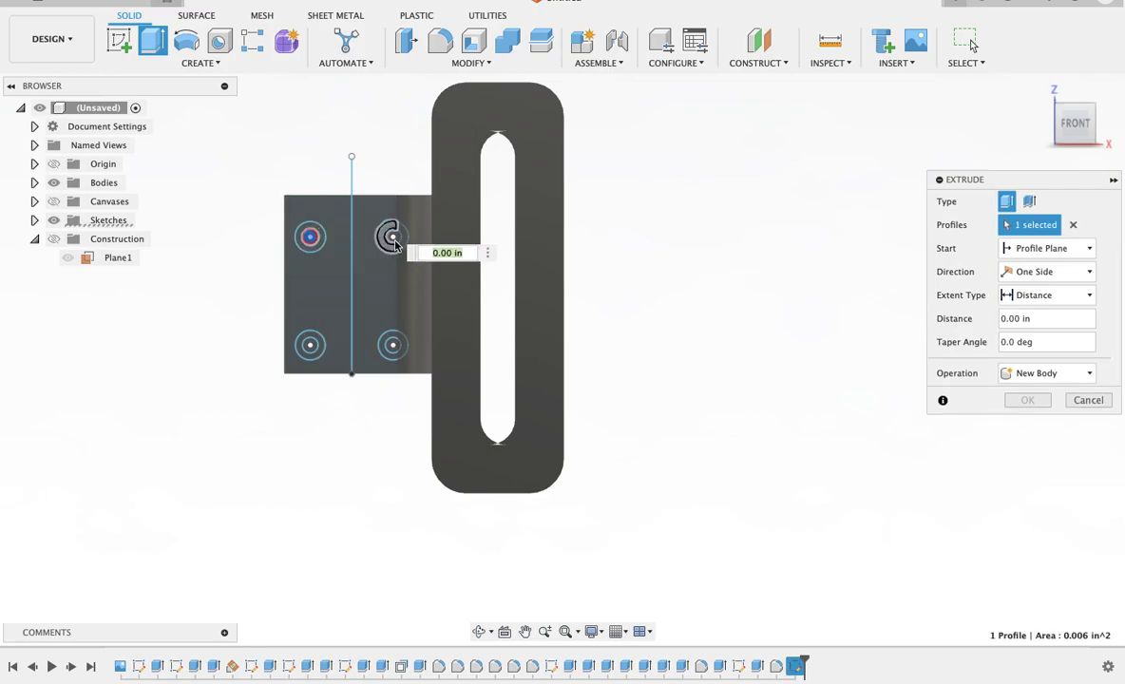
{"action": "left_click", "coordinate": [394, 242]}
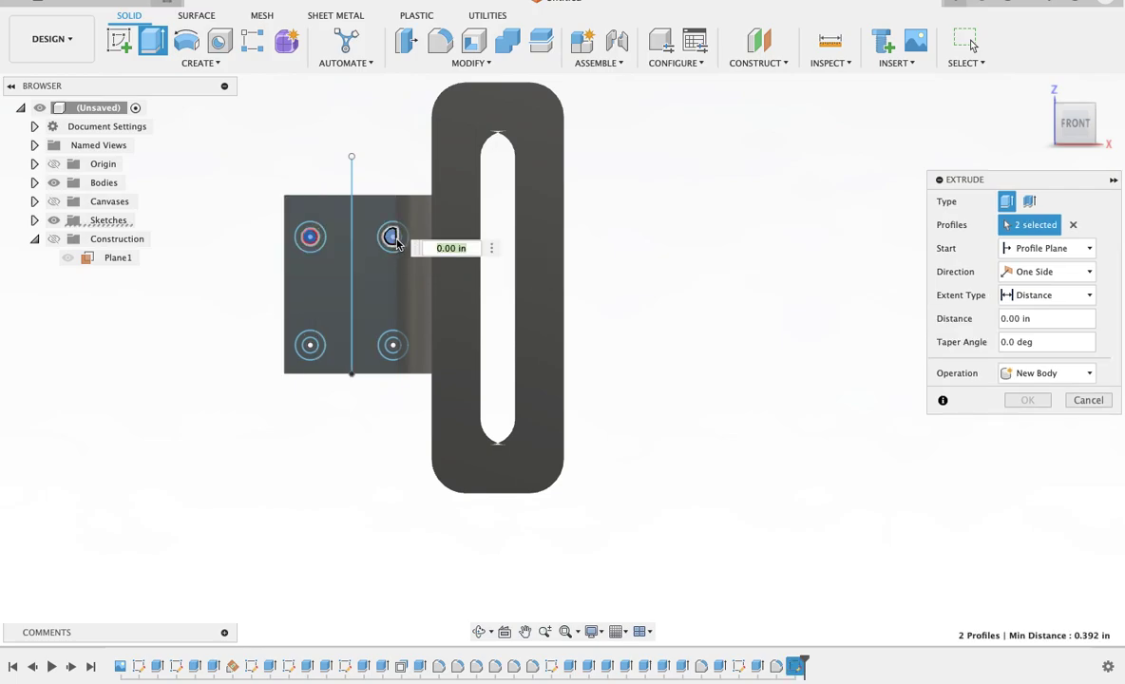
{"action": "left_click", "coordinate": [394, 240]}
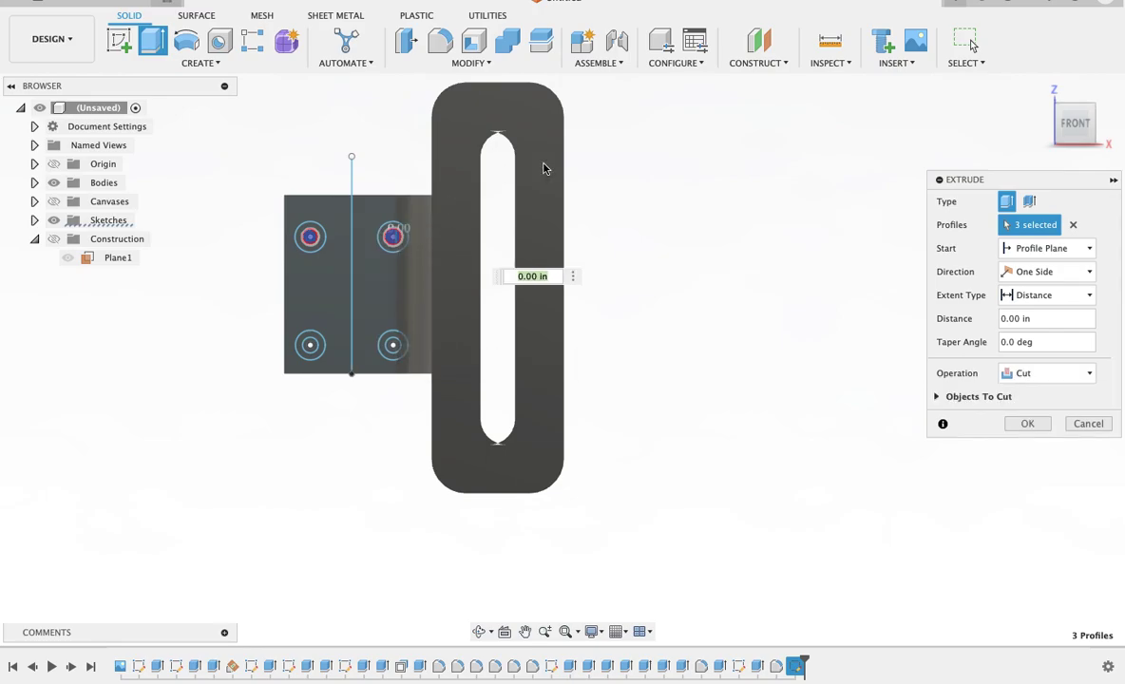
{"action": "scroll", "coordinate": [378, 130], "scroll_direction": "up", "scroll_amount": 3}
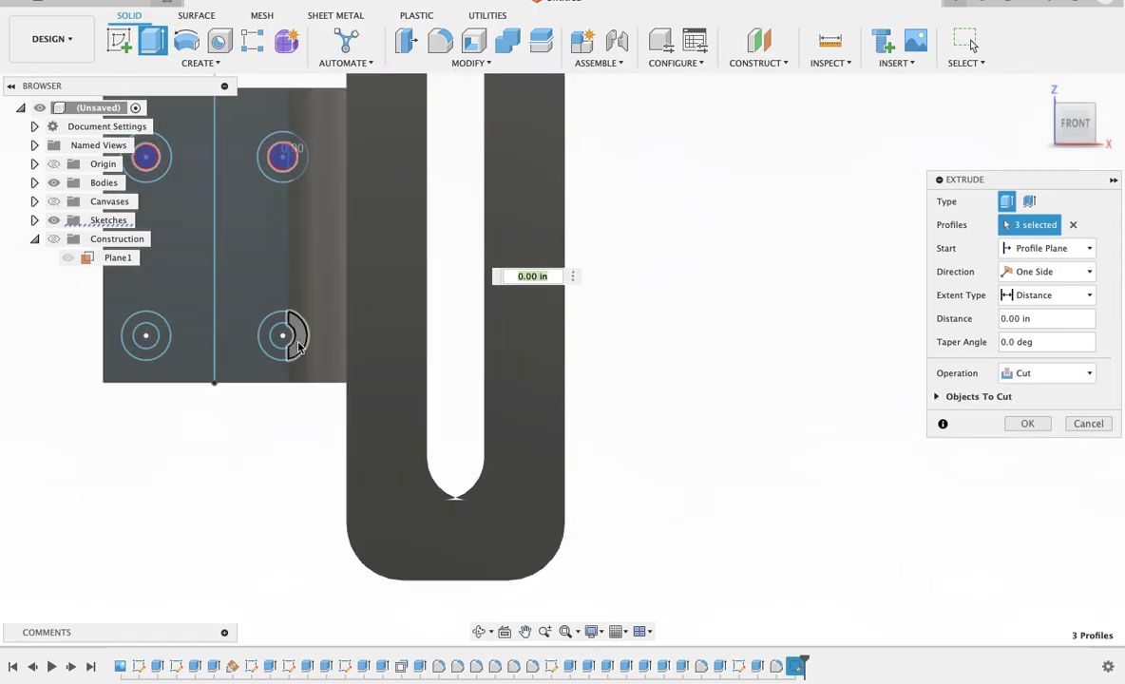
{"action": "left_click", "coordinate": [290, 337]}
{"action": "left_click", "coordinate": [283, 325]}
{"action": "left_click", "coordinate": [148, 339]}
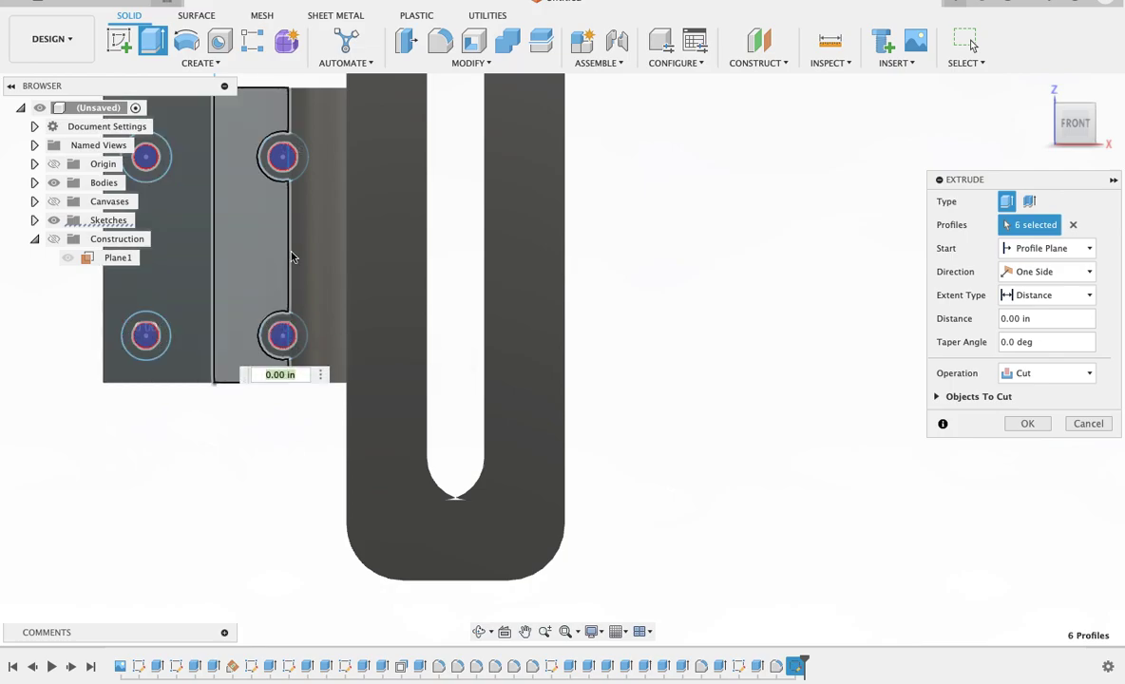
Cut the selected hole profiles 0.25 in through the flat plate.
{"action": "scroll", "coordinate": [291, 257], "scroll_direction": "up", "scroll_amount": 3}
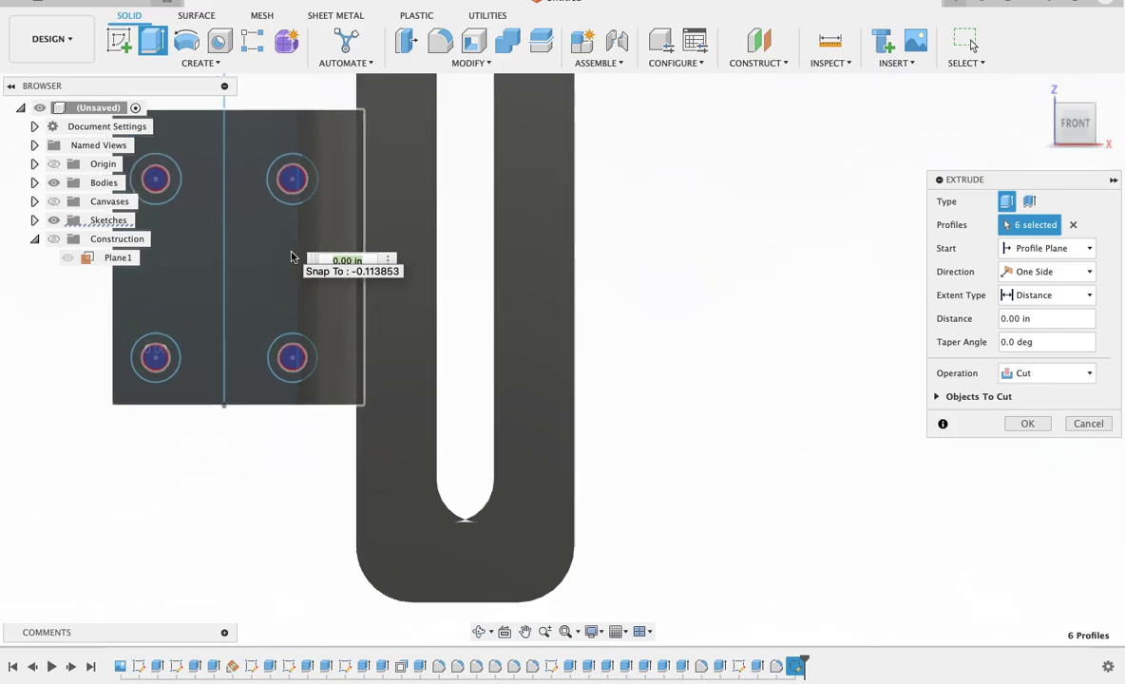
{"action": "middle_click_drag", "start_coordinate": [292, 257], "coordinate": [205, 269], "text": "shift"}
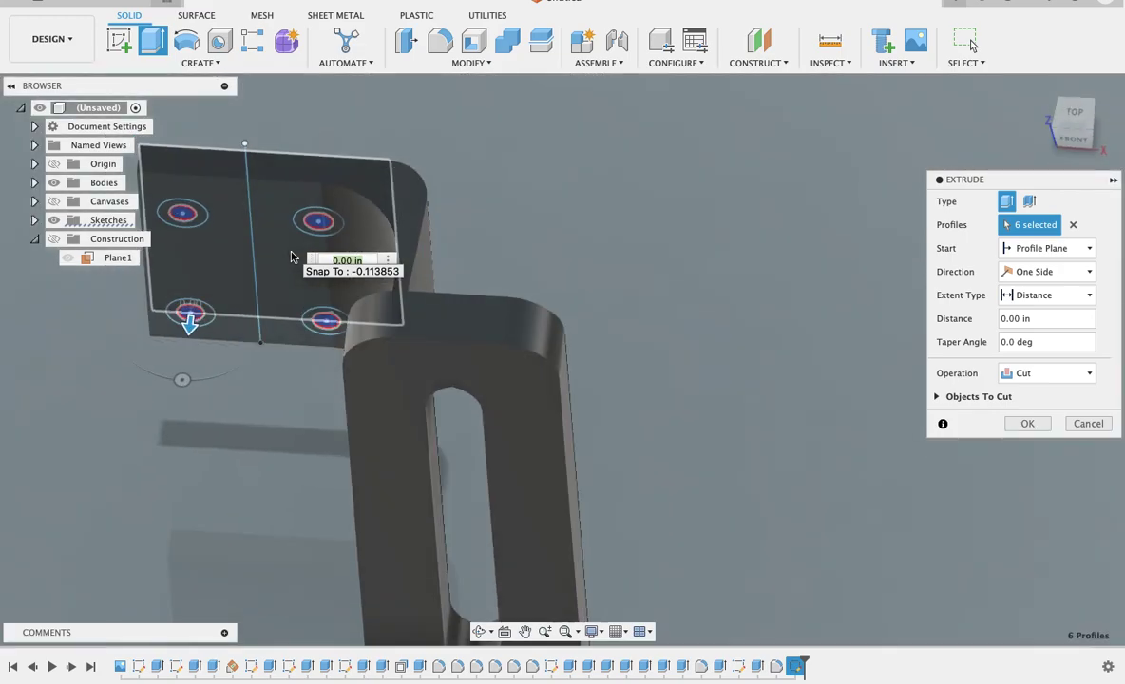
{"action": "left_click_drag", "start_coordinate": [205, 264], "coordinate": [217, 163]}
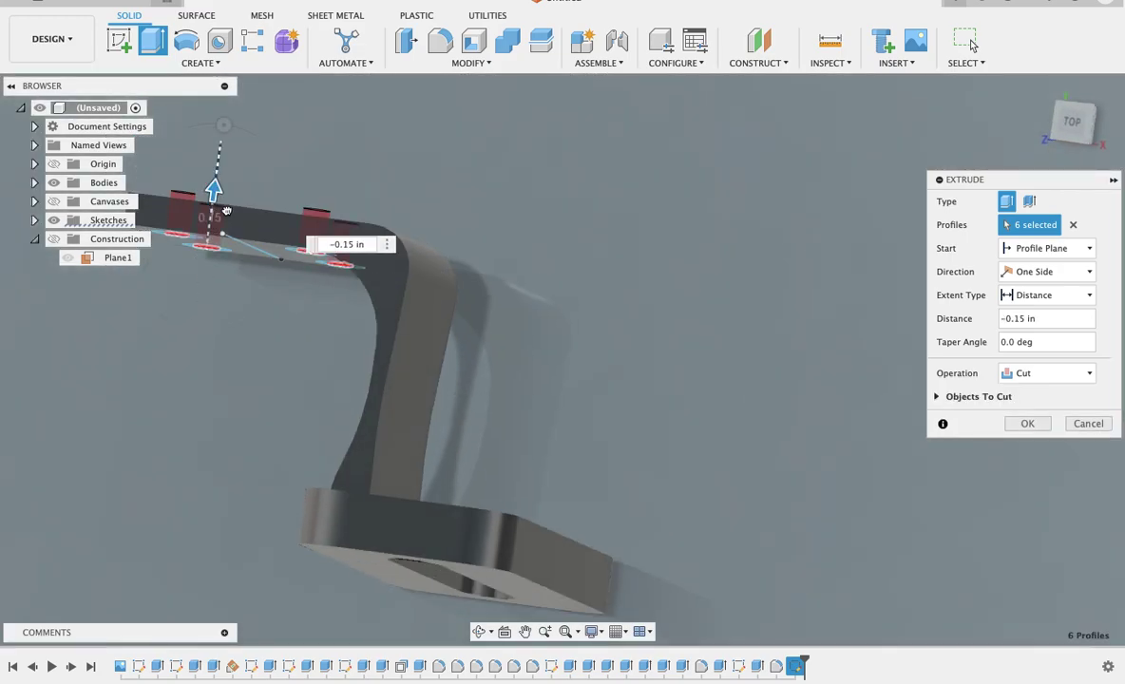
{"action": "left_click", "coordinate": [1026, 425]}
{"action": "scroll", "coordinate": [640, 278], "scroll_direction": "down", "scroll_amount": 5, "text": "shift"}
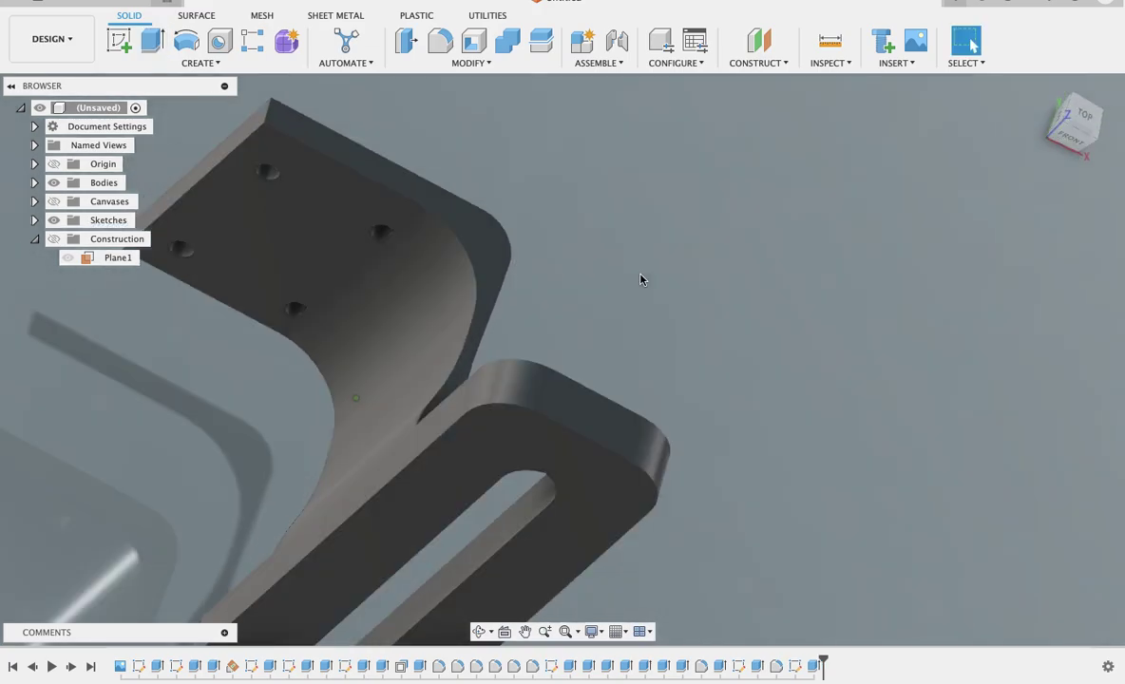
Zoom out, preview a 0.10 in cut on the plate face, then cancel it.
{"action": "scroll", "coordinate": [640, 278], "scroll_direction": "down", "scroll_amount": 5, "text": "shift"}
{"action": "scroll", "coordinate": [640, 278], "scroll_direction": "down", "scroll_amount": 5, "text": "shift"}
{"action": "scroll", "coordinate": [640, 279], "scroll_direction": "down", "scroll_amount": 3, "text": "shift"}
{"action": "scroll", "coordinate": [542, 165], "scroll_direction": "down", "scroll_amount": 5, "text": "shift"}
{"action": "scroll", "coordinate": [542, 165], "scroll_direction": "down", "scroll_amount": 3, "text": "shift"}
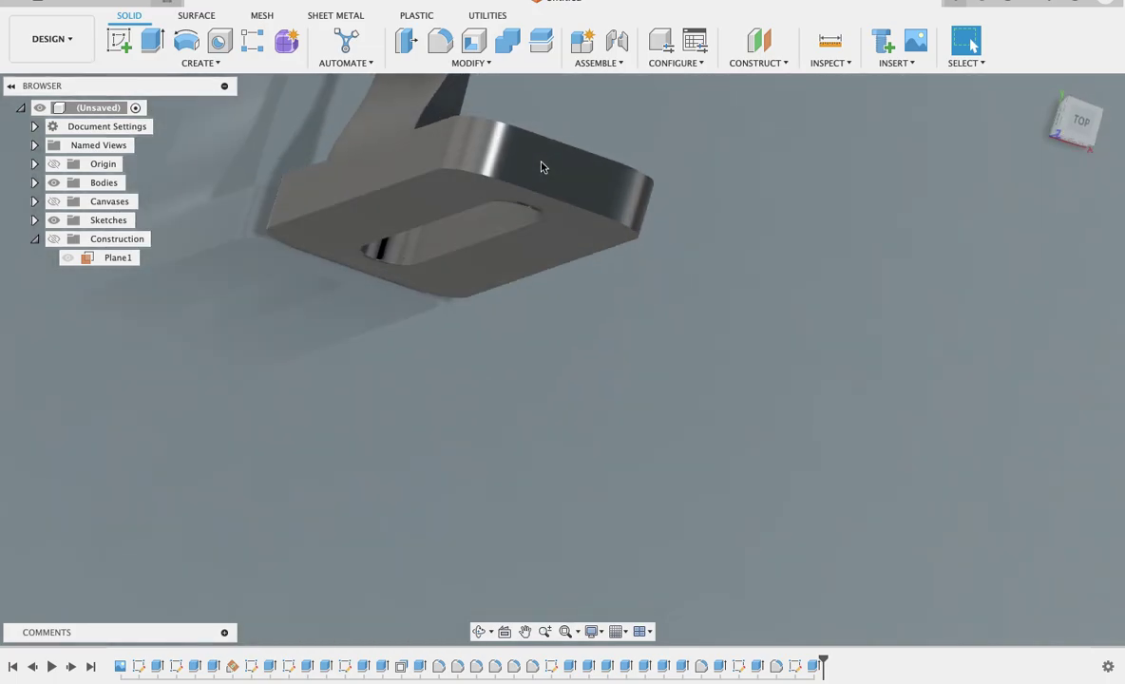
{"action": "scroll", "coordinate": [542, 167], "scroll_direction": "down", "scroll_amount": 5, "text": "shift"}
{"action": "scroll", "coordinate": [541, 166], "scroll_direction": "down", "scroll_amount": 5, "text": "shift"}
{"action": "scroll", "coordinate": [542, 167], "scroll_direction": "down", "scroll_amount": 3, "text": "shift"}
{"action": "scroll", "coordinate": [542, 167], "scroll_direction": "down", "scroll_amount": 5, "text": "shift"}
{"action": "scroll", "coordinate": [542, 167], "scroll_direction": "down", "scroll_amount": 5, "text": "shift"}
{"action": "scroll", "coordinate": [537, 166], "scroll_direction": "down", "scroll_amount": 3, "text": "shift"}
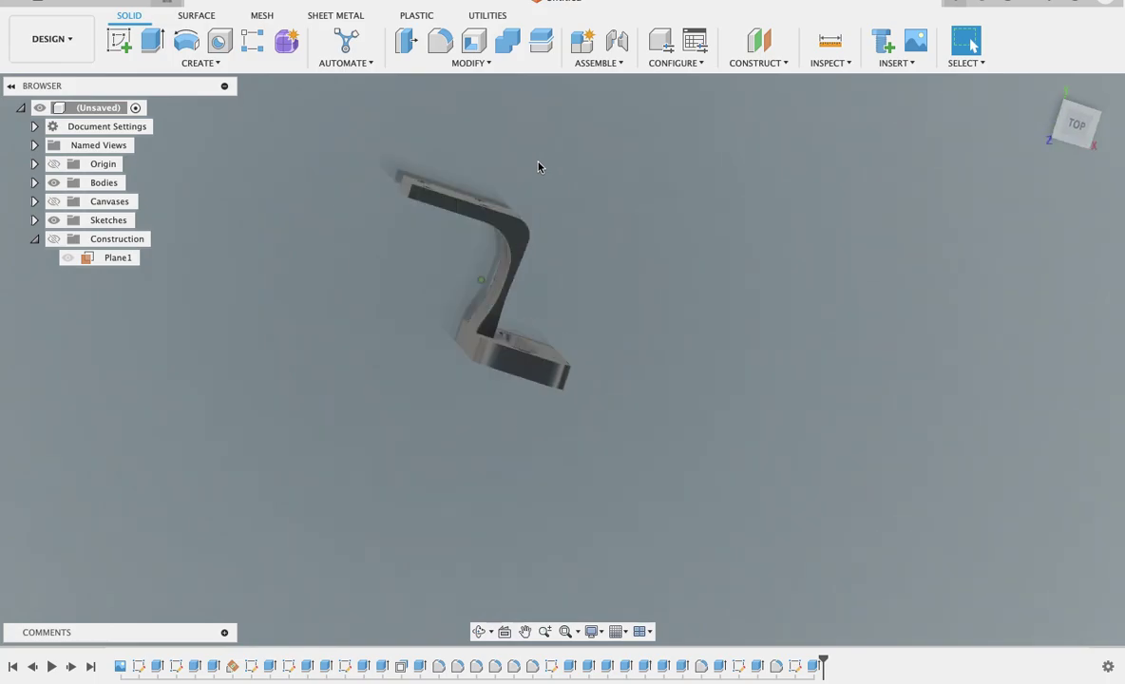
{"action": "scroll", "coordinate": [538, 166], "scroll_direction": "down", "scroll_amount": 5, "text": "shift"}
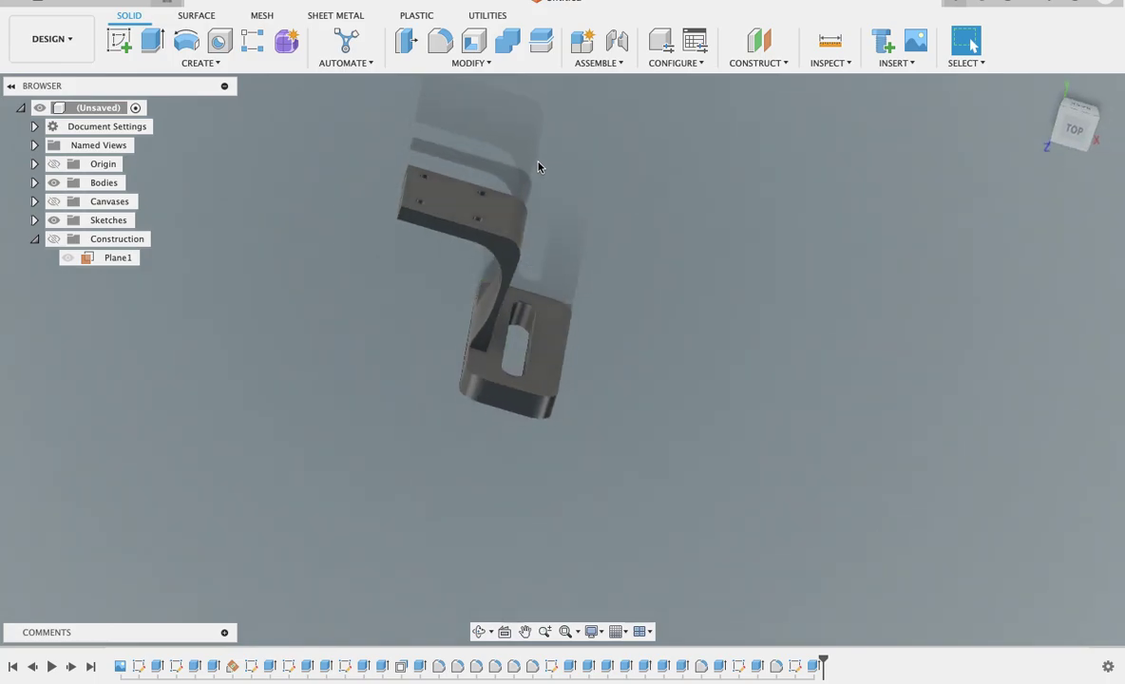
{"action": "left_click", "coordinate": [154, 38]}
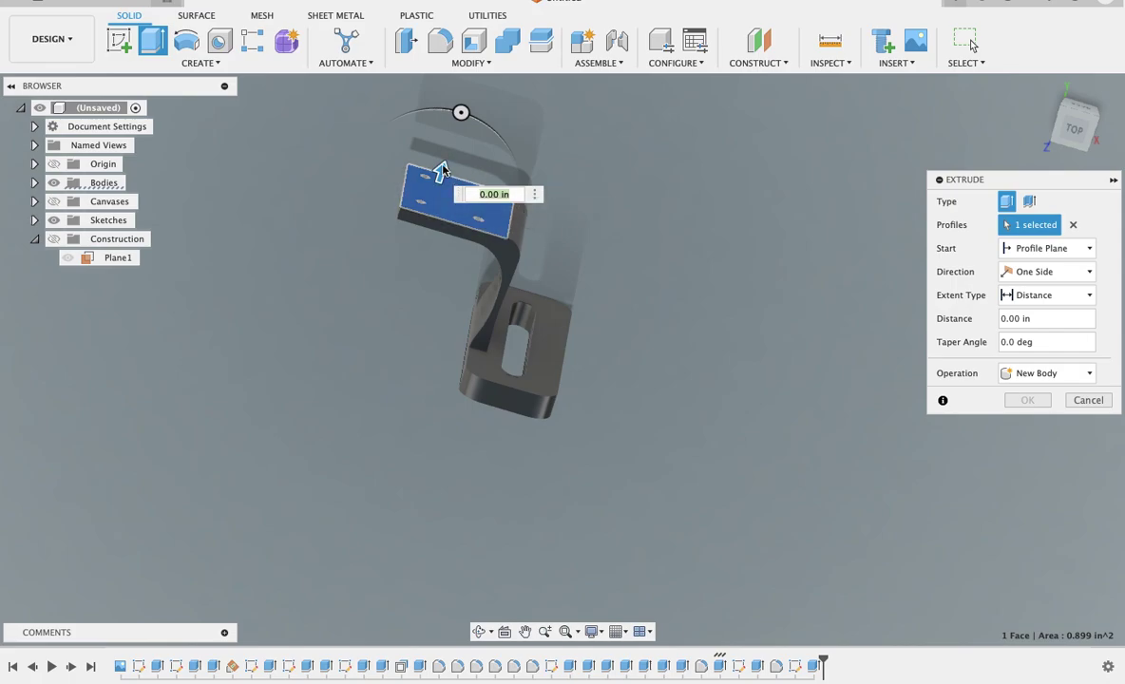
{"action": "left_click_drag", "start_coordinate": [443, 172], "coordinate": [441, 171]}
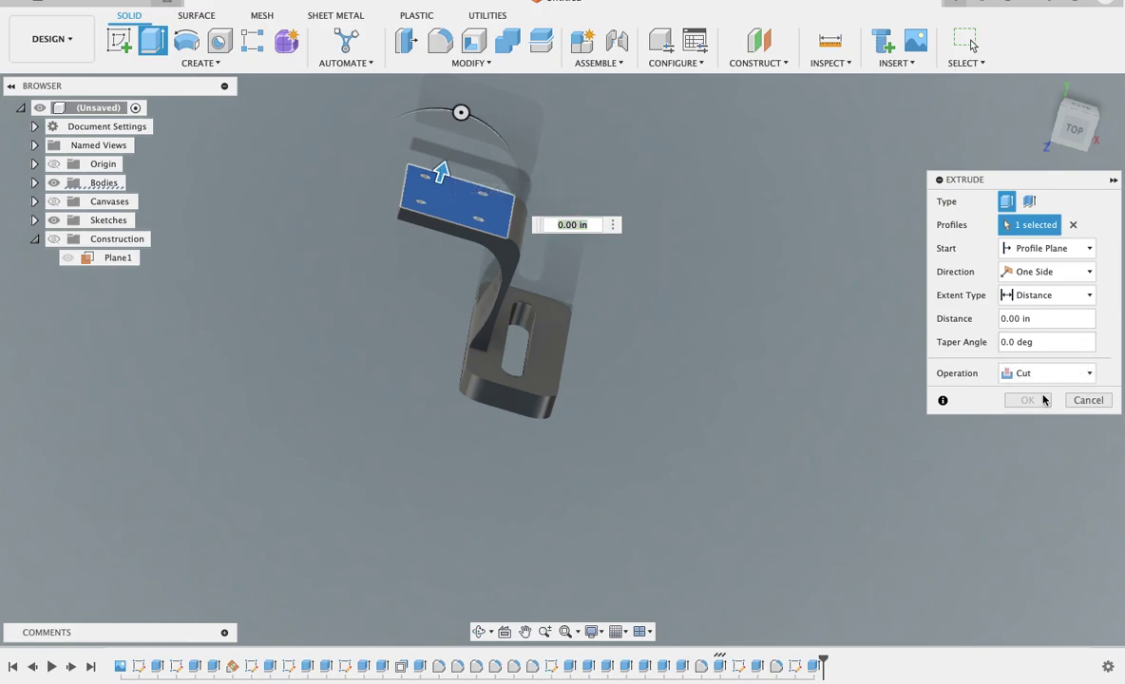
{"action": "left_click", "coordinate": [1084, 400]}
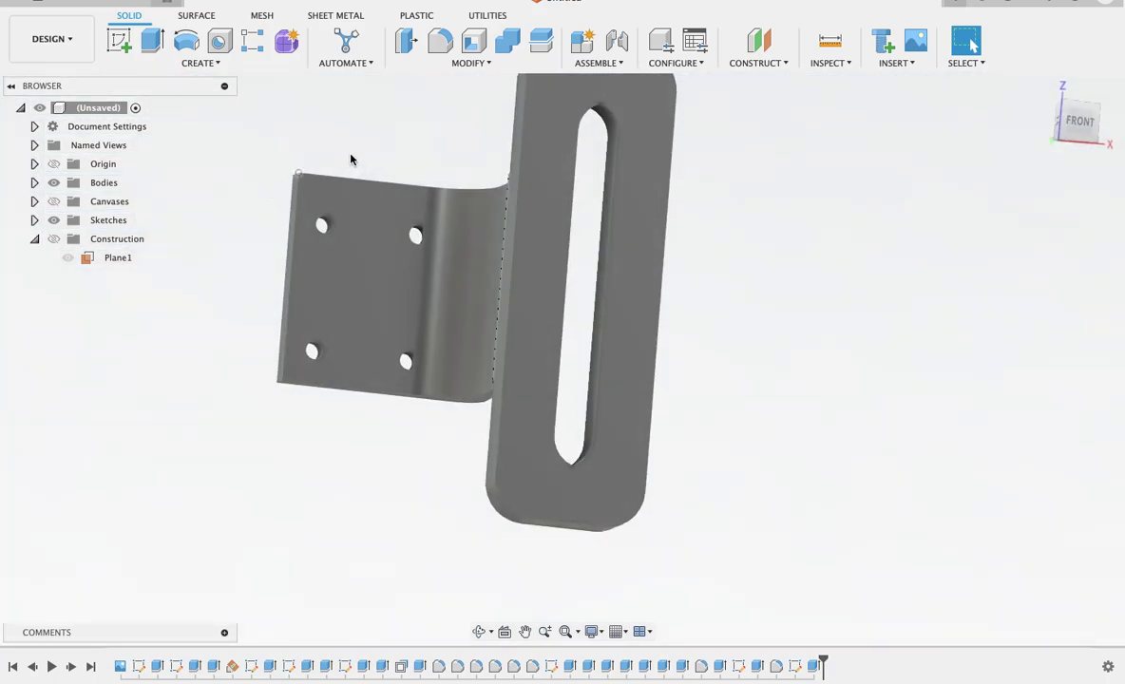
Orbit the model to face the back of the hole plate and start Extrude.
{"action": "scroll", "coordinate": [350, 159], "scroll_direction": "up", "scroll_amount": 2}
{"action": "scroll", "coordinate": [351, 159], "scroll_direction": "up", "scroll_amount": 3}
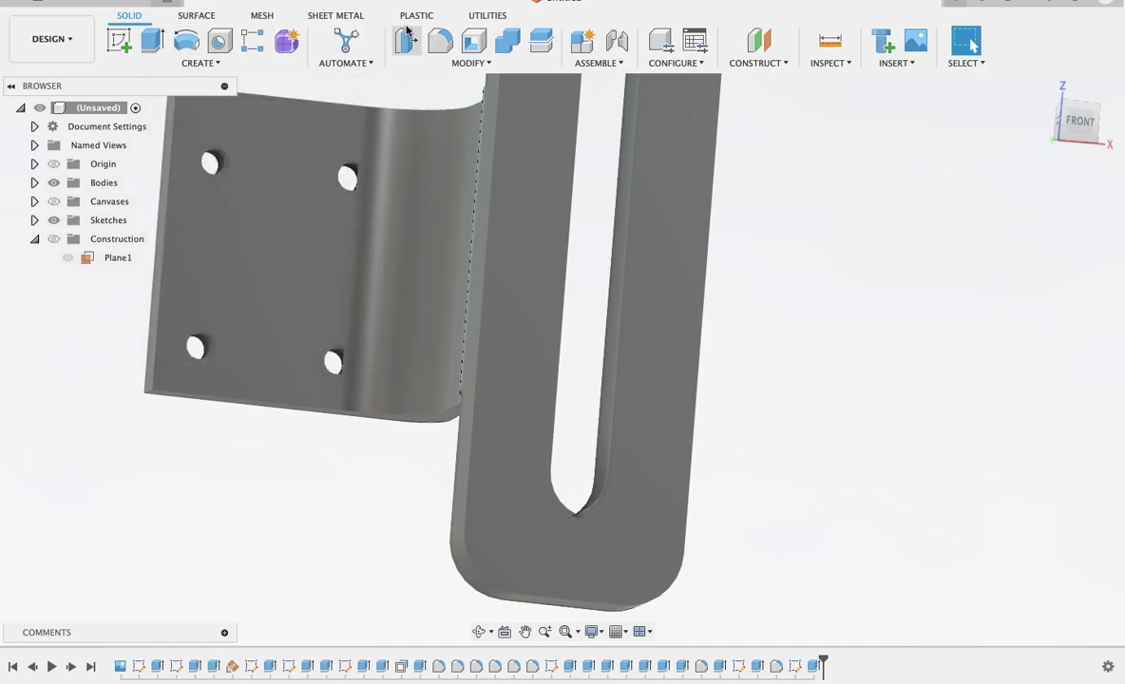
{"action": "middle_click_drag", "start_coordinate": [364, 133], "coordinate": [273, 353], "text": "shift"}
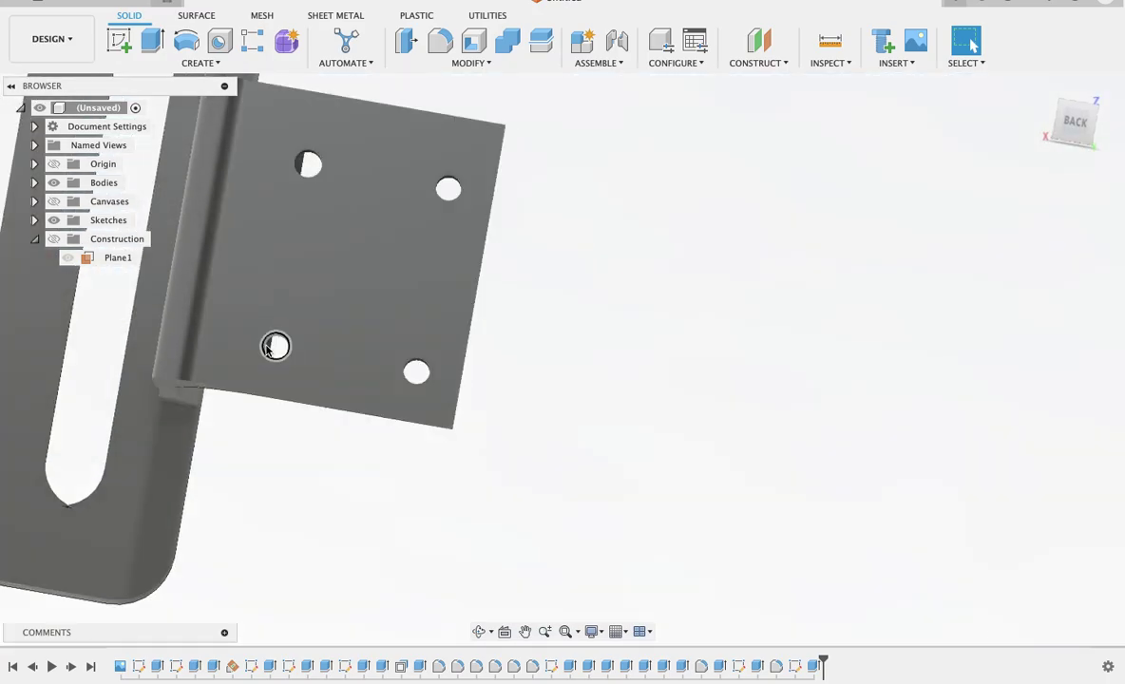
{"action": "key", "text": "e"}
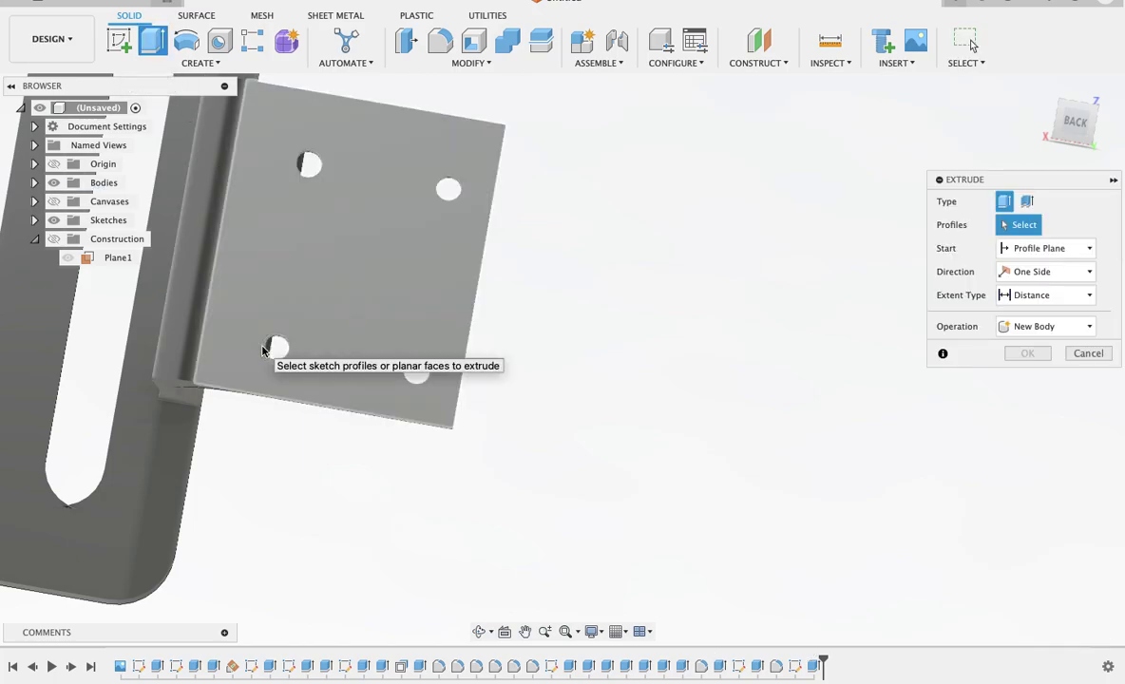
Try a two-sided cut (-0.30 in, side 2 0.10 in) on two hole profiles, then cancel.
{"action": "left_click", "coordinate": [268, 350]}
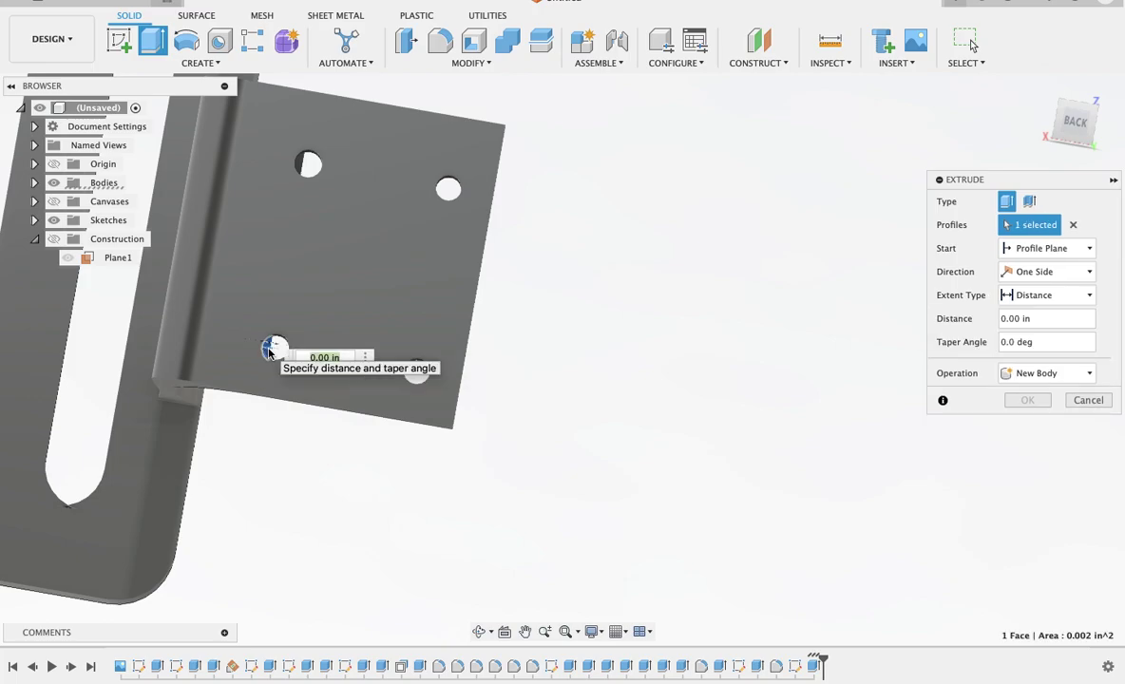
{"action": "left_click", "coordinate": [303, 165]}
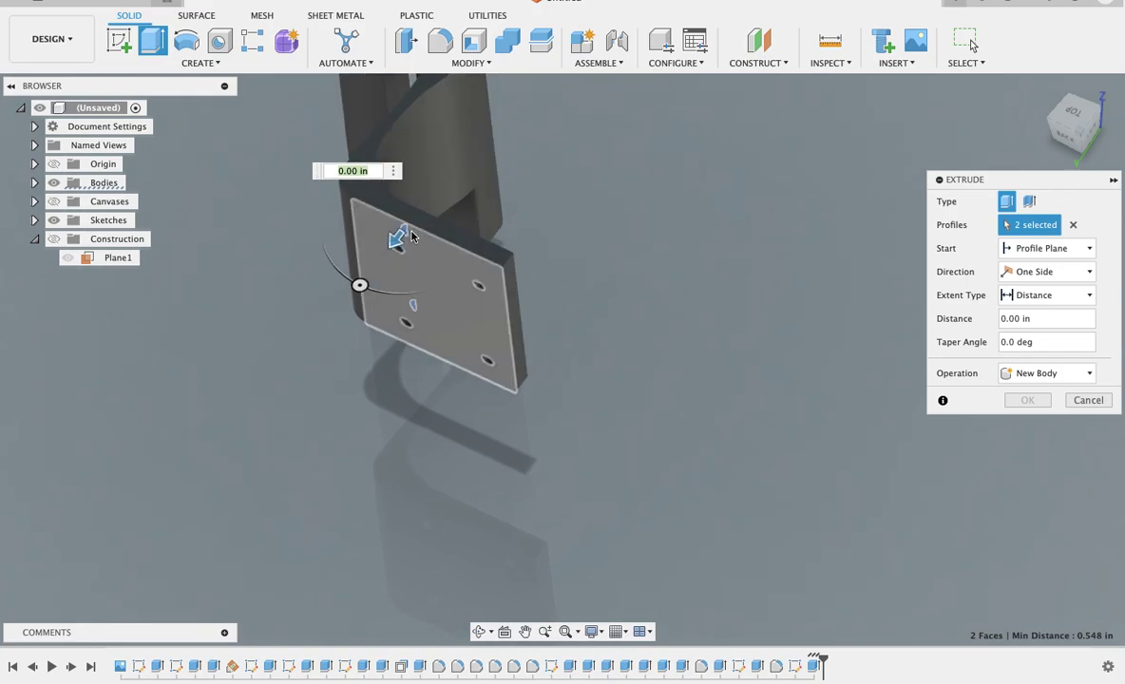
{"action": "left_click_drag", "start_coordinate": [396, 241], "coordinate": [441, 177]}
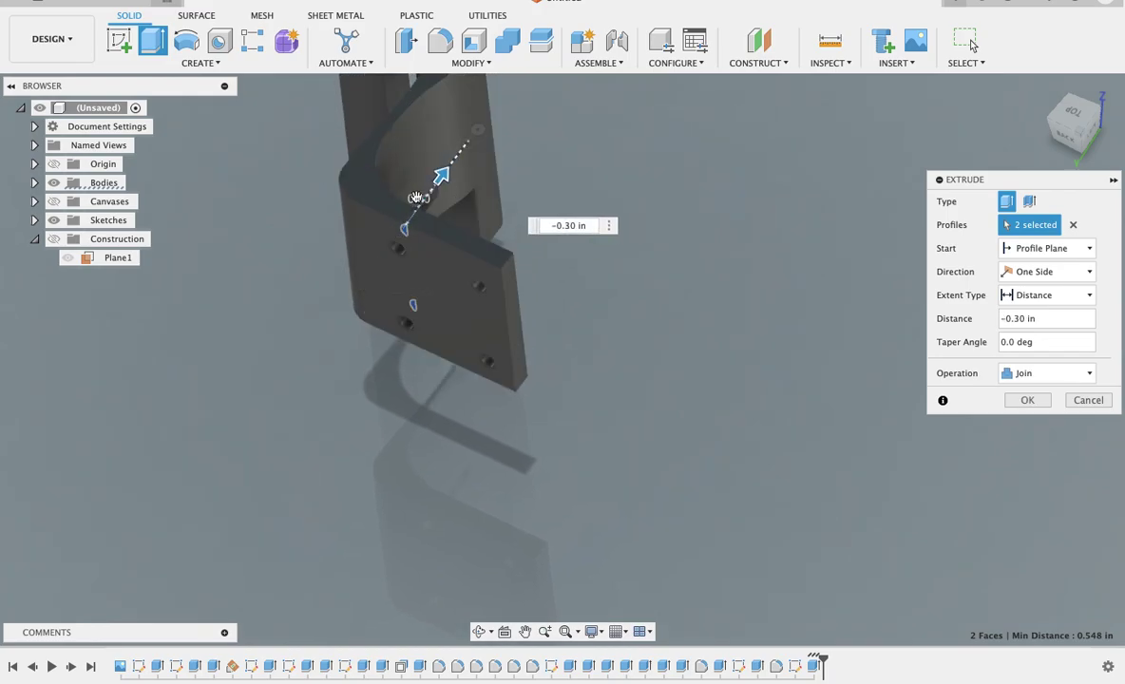
{"action": "left_click", "coordinate": [1021, 373]}
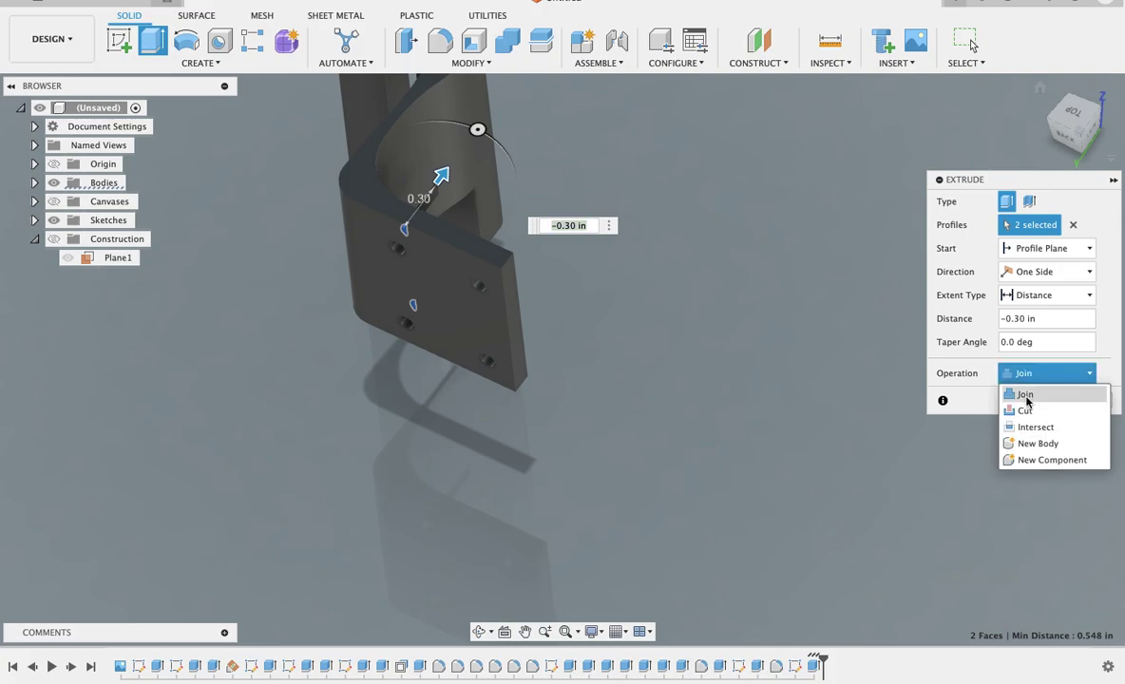
{"action": "left_click", "coordinate": [1012, 406]}
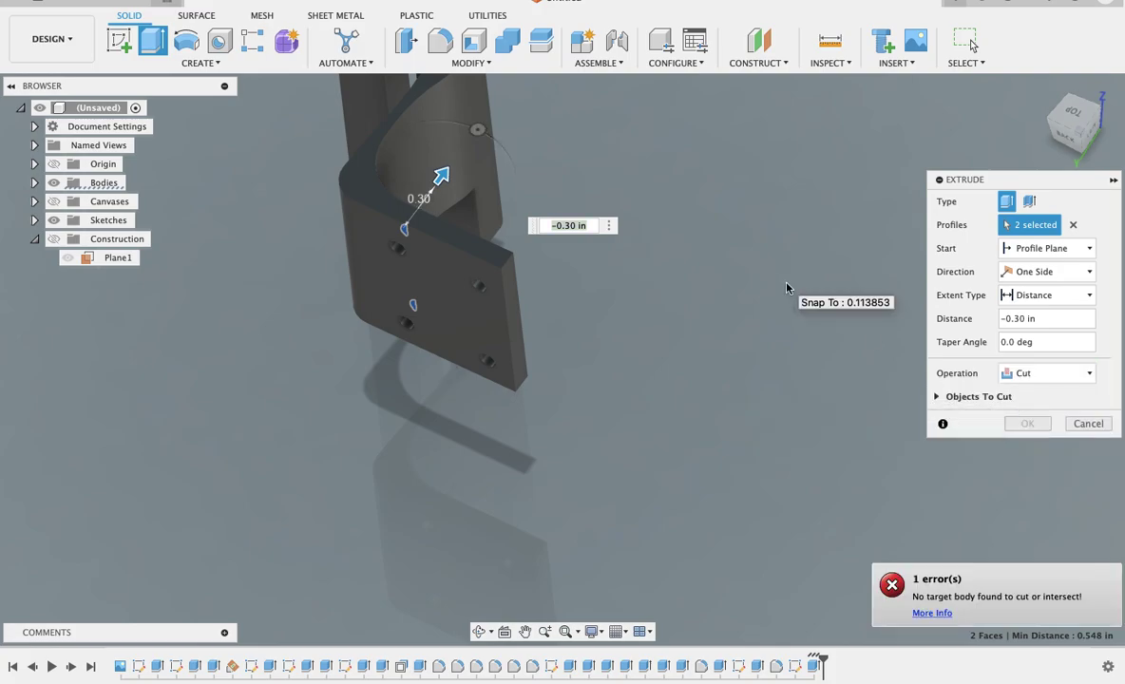
{"action": "middle_click_drag", "start_coordinate": [786, 287], "coordinate": [786, 287], "text": "shift"}
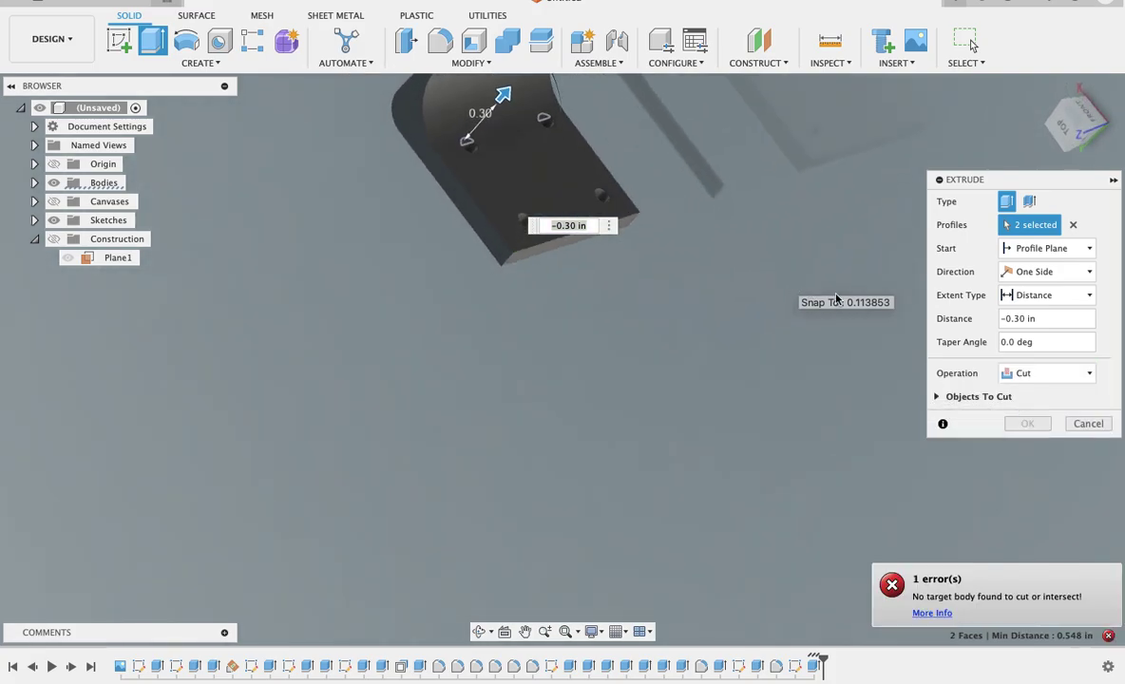
{"action": "left_click", "coordinate": [1035, 273]}
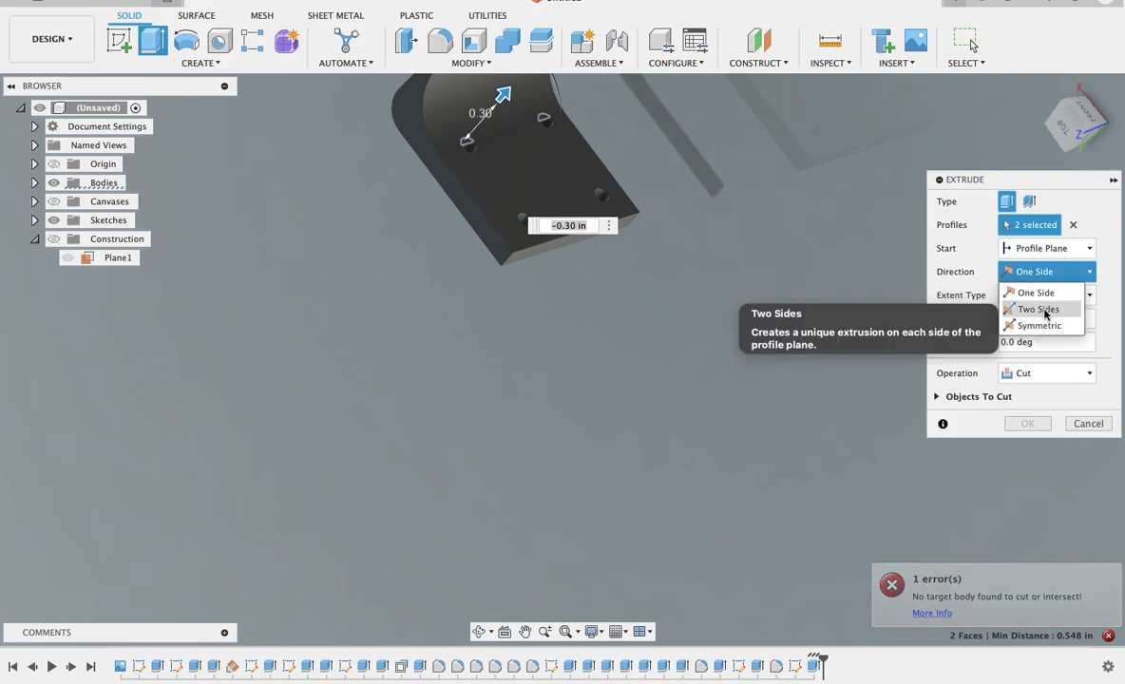
{"action": "left_click", "coordinate": [1040, 308]}
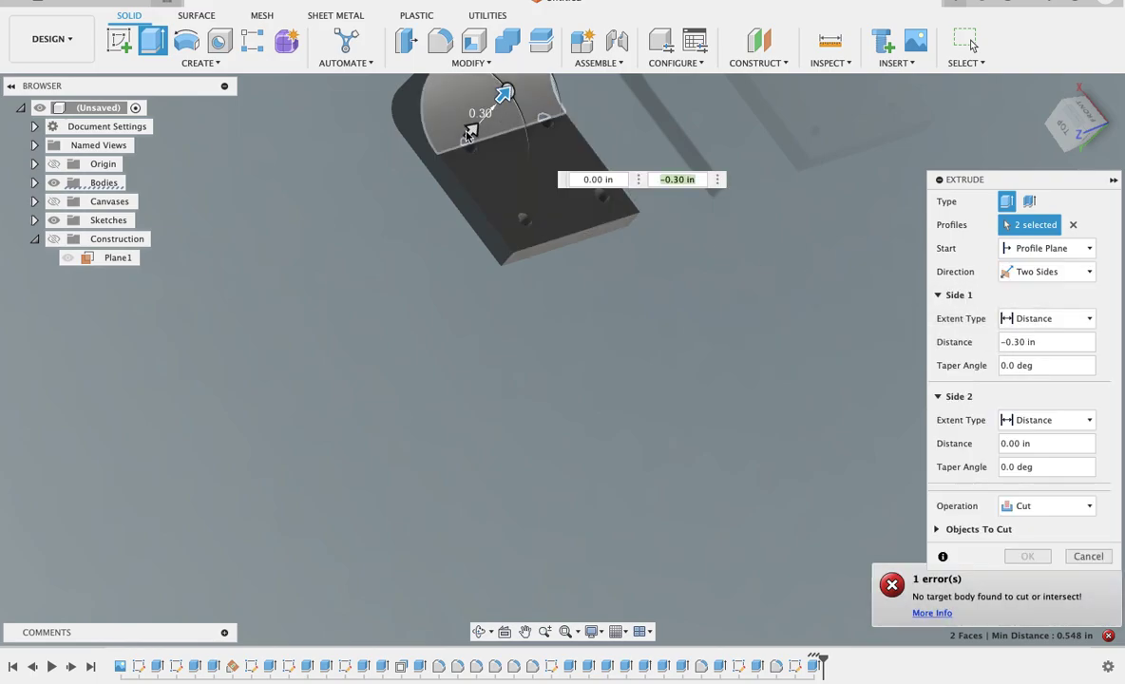
{"action": "left_click_drag", "start_coordinate": [469, 130], "coordinate": [478, 118]}
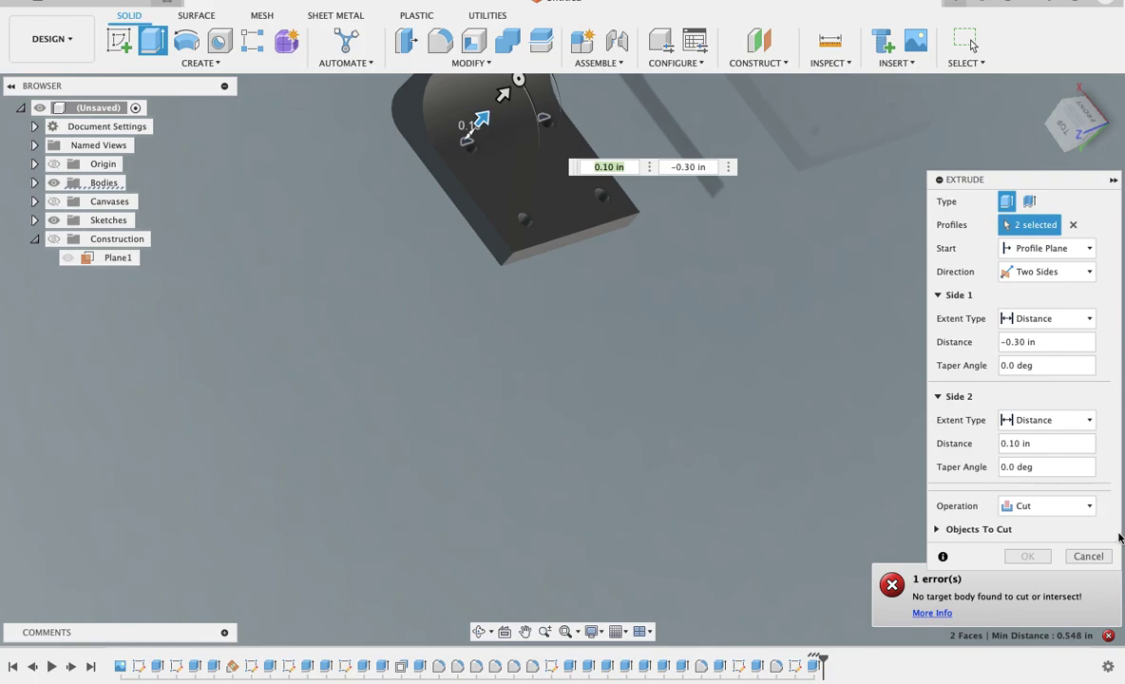
{"action": "left_click", "coordinate": [1088, 556]}
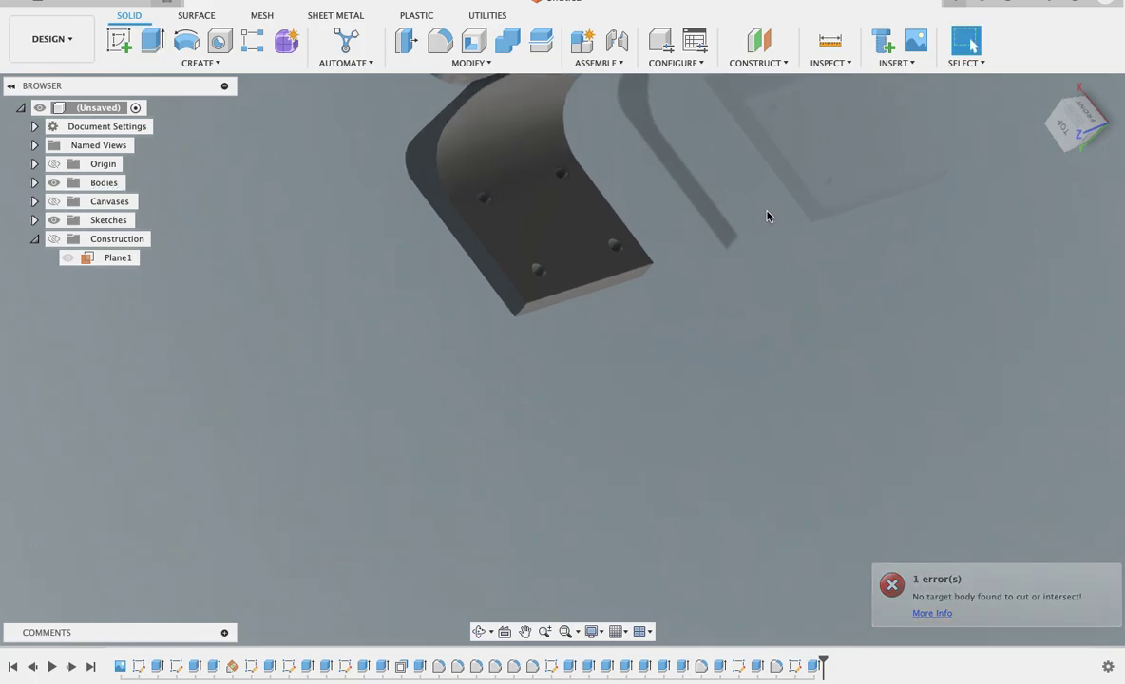
{"action": "scroll", "coordinate": [768, 216], "scroll_direction": "down", "scroll_amount": 5, "text": "shift"}
{"action": "scroll", "coordinate": [768, 215], "scroll_direction": "down", "scroll_amount": 3, "text": "shift"}
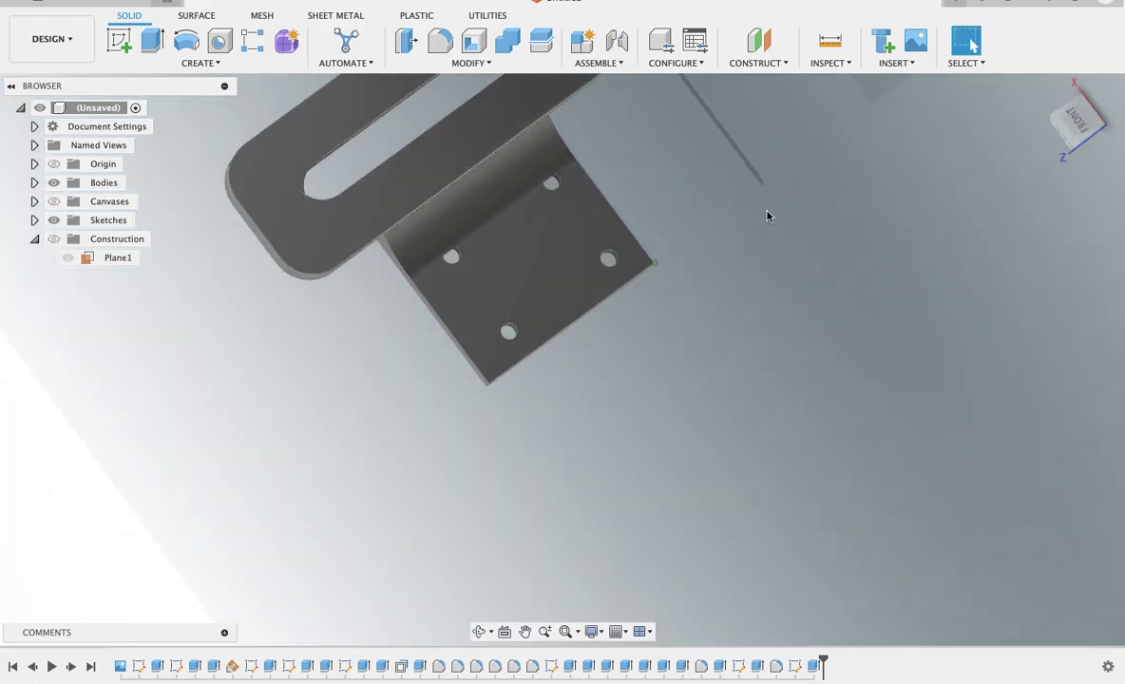
{"action": "scroll", "coordinate": [767, 216], "scroll_direction": "down", "scroll_amount": 3, "text": "shift"}
{"action": "scroll", "coordinate": [768, 216], "scroll_direction": "down", "scroll_amount": 3, "text": "shift"}
{"action": "scroll", "coordinate": [768, 215], "scroll_direction": "down", "scroll_amount": 2, "text": "shift"}
{"action": "scroll", "coordinate": [768, 217], "scroll_direction": "down", "scroll_amount": 3, "text": "shift"}
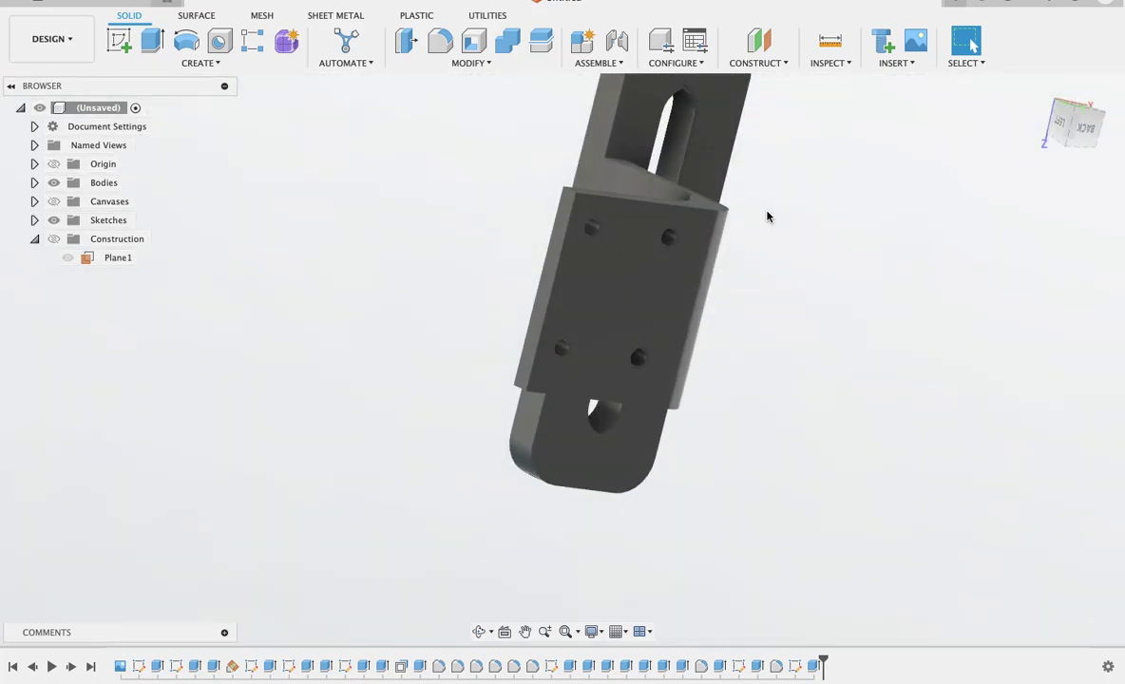
{"action": "scroll", "coordinate": [768, 217], "scroll_direction": "down", "scroll_amount": 3, "text": "shift"}
{"action": "scroll", "coordinate": [767, 215], "scroll_direction": "down", "scroll_amount": 3, "text": "shift"}
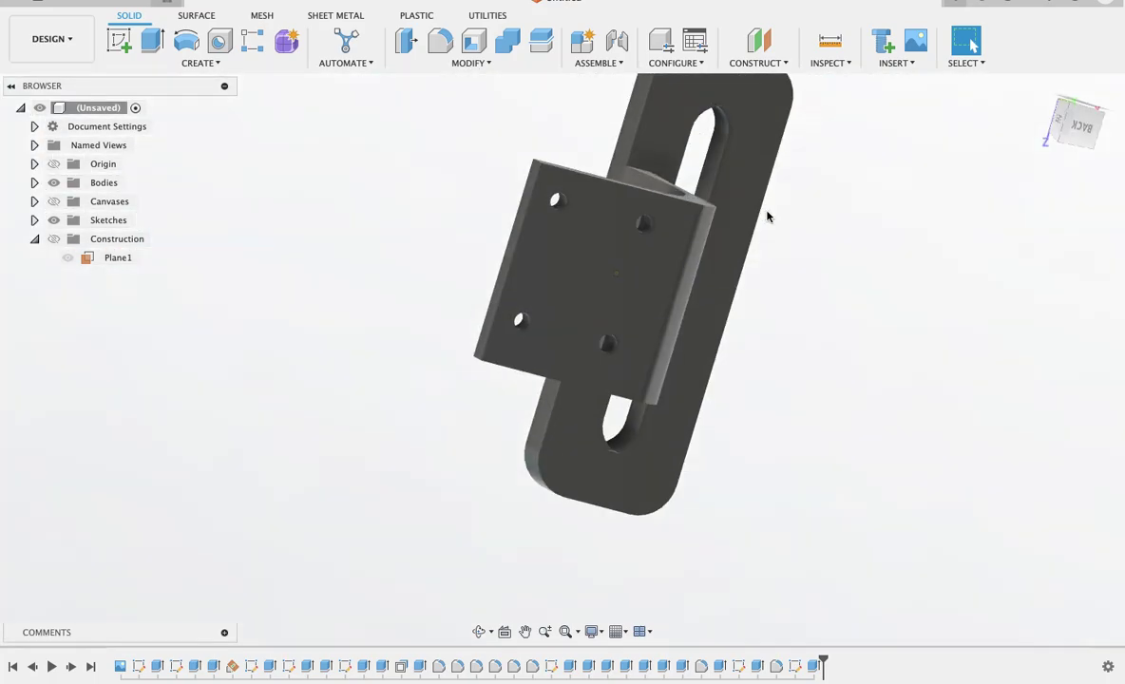
{"action": "scroll", "coordinate": [768, 215], "scroll_direction": "down", "scroll_amount": 1, "text": "shift"}
{"action": "scroll", "coordinate": [767, 217], "scroll_direction": "down", "scroll_amount": 2, "text": "shift"}
{"action": "scroll", "coordinate": [768, 219], "scroll_direction": "down", "scroll_amount": 1, "text": "shift"}
{"action": "scroll", "coordinate": [767, 220], "scroll_direction": "down", "scroll_amount": 2, "text": "shift"}
{"action": "scroll", "coordinate": [768, 220], "scroll_direction": "down", "scroll_amount": 2, "text": "shift"}
{"action": "scroll", "coordinate": [768, 221], "scroll_direction": "down", "scroll_amount": 2, "text": "shift"}
{"action": "scroll", "coordinate": [767, 221], "scroll_direction": "down", "scroll_amount": 2, "text": "shift"}
{"action": "scroll", "coordinate": [768, 220], "scroll_direction": "down", "scroll_amount": 2, "text": "shift"}
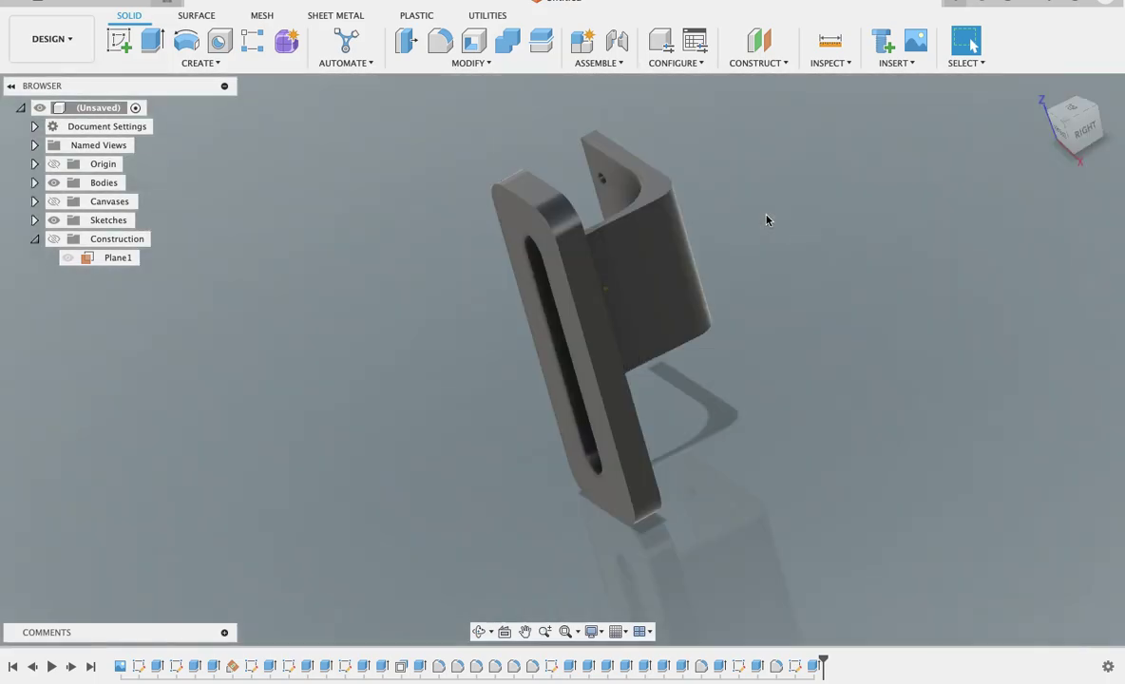
{"action": "scroll", "coordinate": [767, 220], "scroll_direction": "down", "scroll_amount": 2, "text": "shift"}
{"action": "scroll", "coordinate": [767, 221], "scroll_direction": "down", "scroll_amount": 2, "text": "shift"}
{"action": "scroll", "coordinate": [768, 221], "scroll_direction": "down", "scroll_amount": 2, "text": "shift"}
{"action": "scroll", "coordinate": [767, 220], "scroll_direction": "down", "scroll_amount": 2, "text": "shift"}
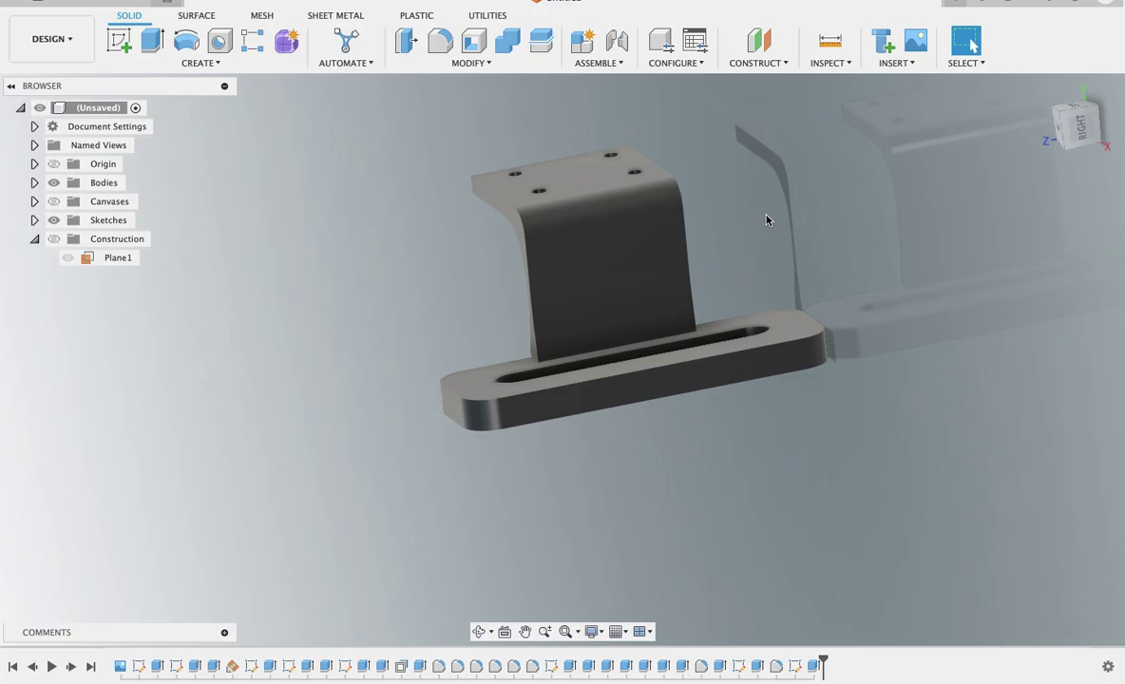
{"action": "middle_click_drag", "start_coordinate": [767, 221], "coordinate": [768, 221], "text": "shift"}
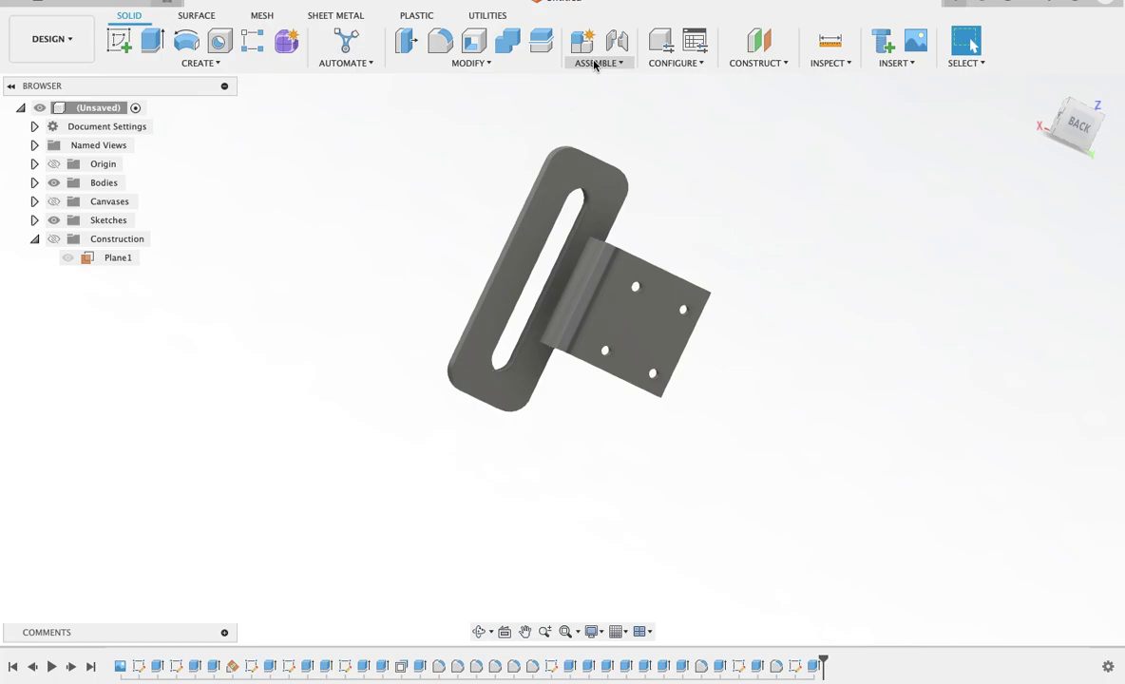
Open the Appearance library and expand the Paint > Glossy category.
{"action": "left_click", "coordinate": [480, 62]}
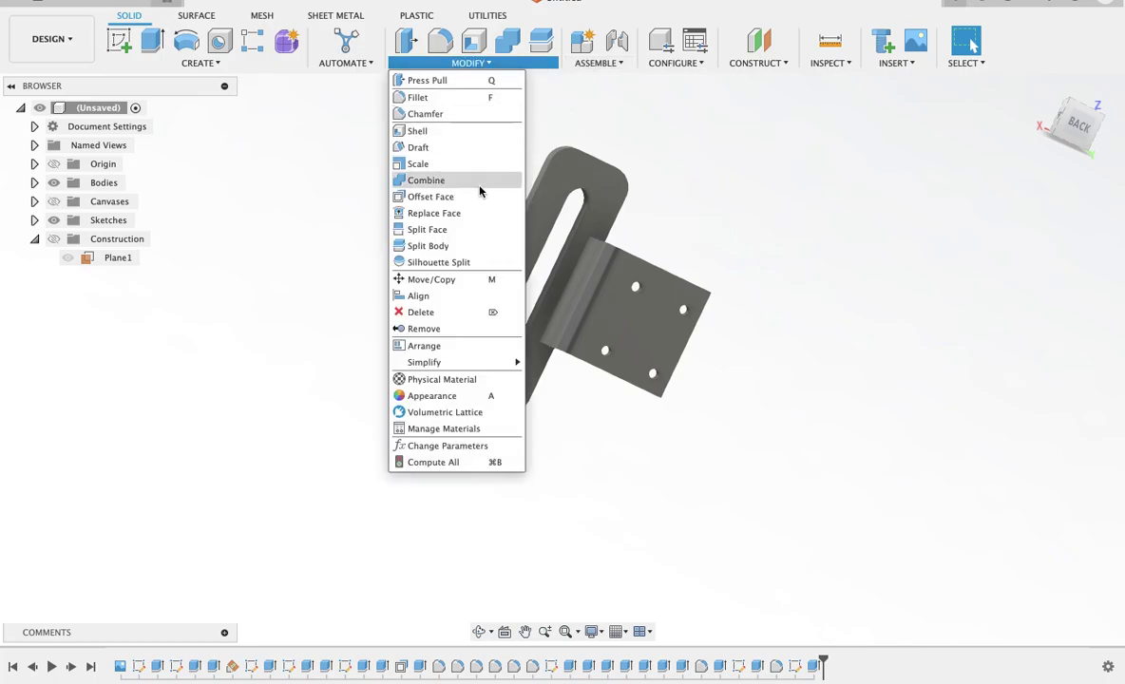
{"action": "left_click", "coordinate": [446, 398]}
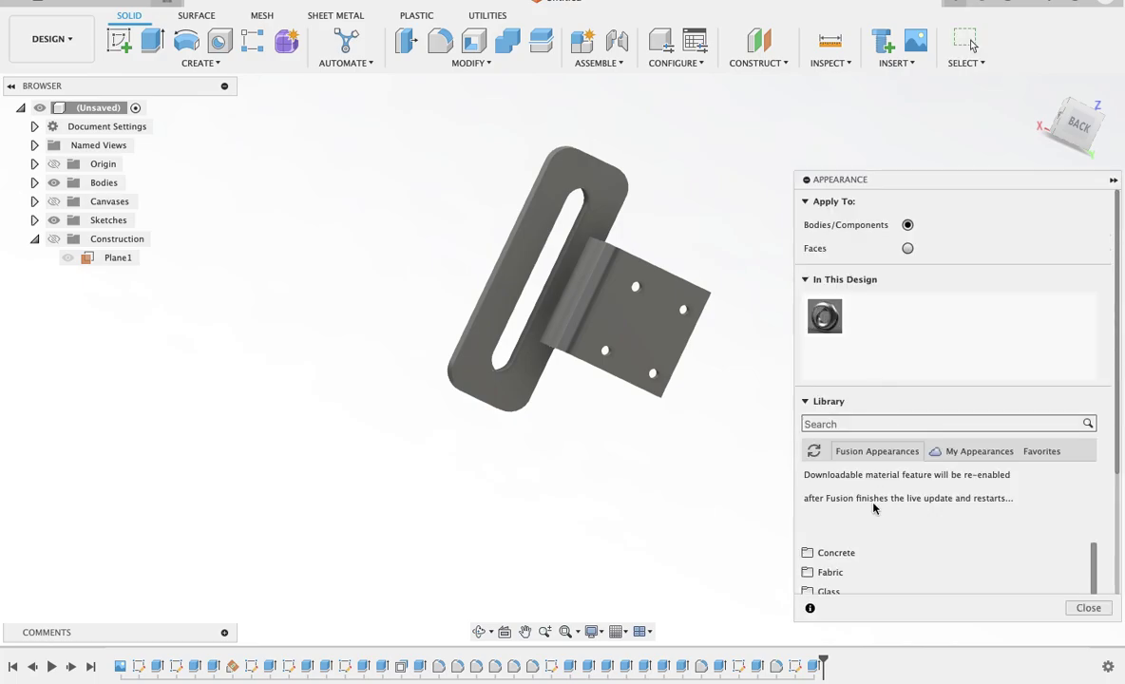
{"action": "left_click_drag", "start_coordinate": [825, 325], "coordinate": [567, 279]}
{"action": "scroll", "coordinate": [836, 575], "scroll_direction": "down", "scroll_amount": 3}
{"action": "scroll", "coordinate": [836, 579], "scroll_direction": "down", "scroll_amount": 3}
{"action": "scroll", "coordinate": [836, 582], "scroll_direction": "down", "scroll_amount": 2}
{"action": "scroll", "coordinate": [836, 580], "scroll_direction": "down", "scroll_amount": 2}
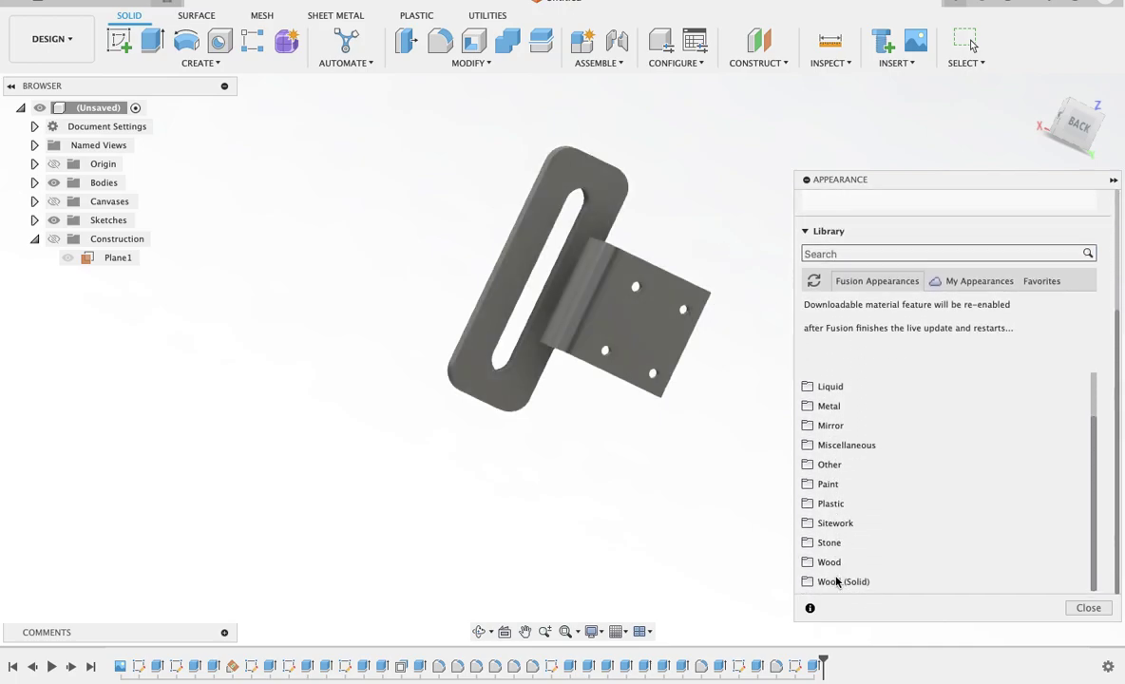
{"action": "left_click", "coordinate": [839, 486]}
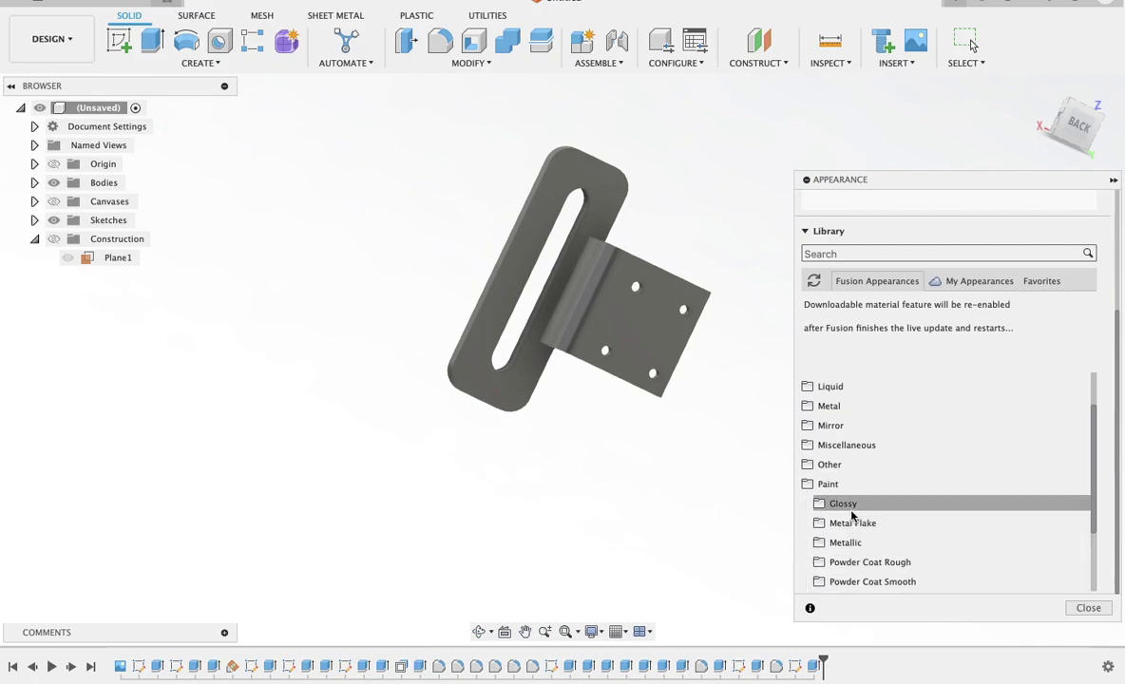
{"action": "left_click", "coordinate": [843, 503]}
Try glossy black, blue and green paints, settling on Paint - Enamel Glossy (Red).
{"action": "left_click_drag", "start_coordinate": [794, 498], "coordinate": [608, 337]}
{"action": "left_click_drag", "start_coordinate": [844, 575], "coordinate": [631, 338]}
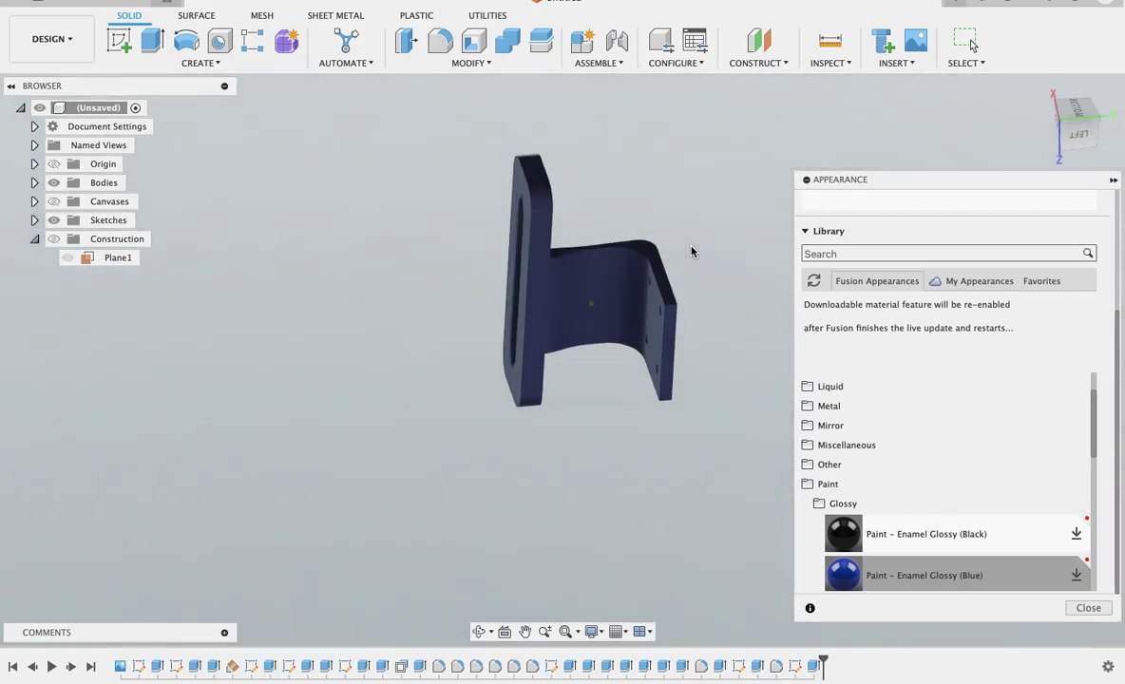
{"action": "scroll", "coordinate": [870, 570], "scroll_direction": "down", "scroll_amount": 2}
{"action": "scroll", "coordinate": [870, 551], "scroll_direction": "down", "scroll_amount": 2}
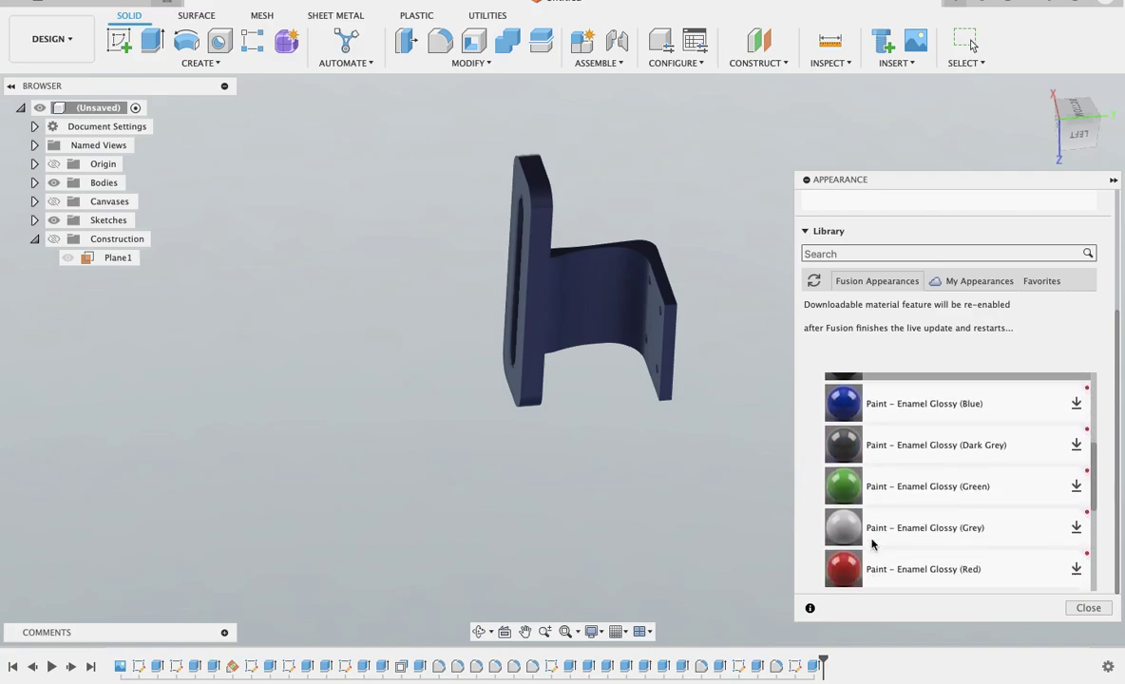
{"action": "left_click_drag", "start_coordinate": [870, 528], "coordinate": [580, 300]}
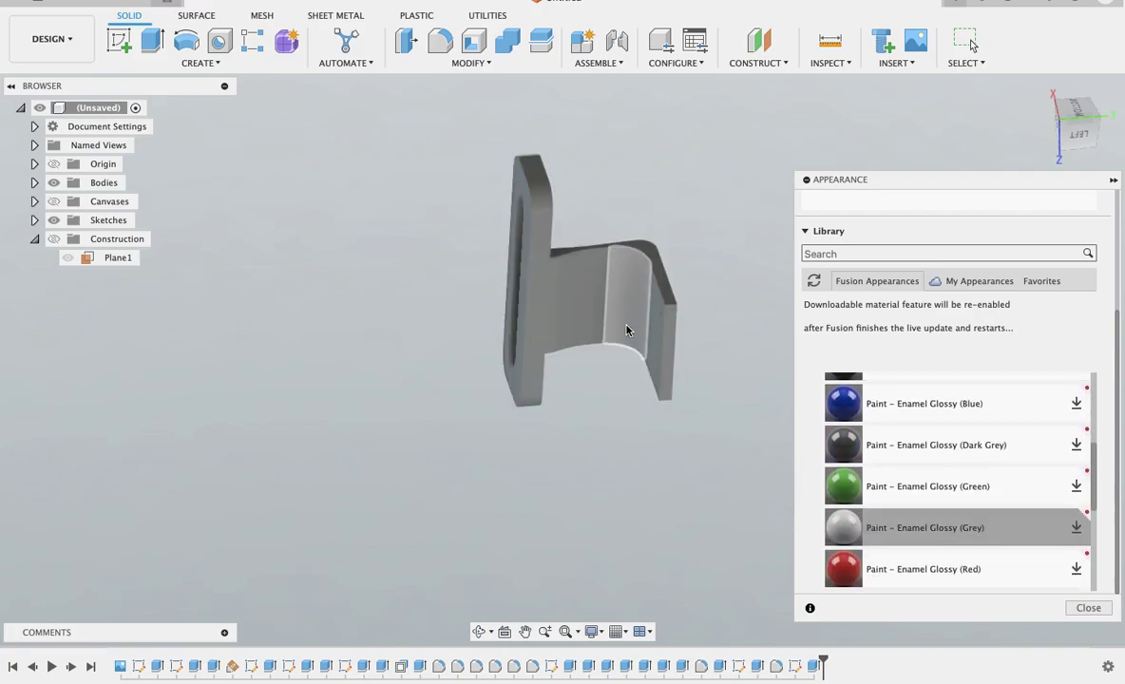
{"action": "left_click_drag", "start_coordinate": [862, 473], "coordinate": [587, 290]}
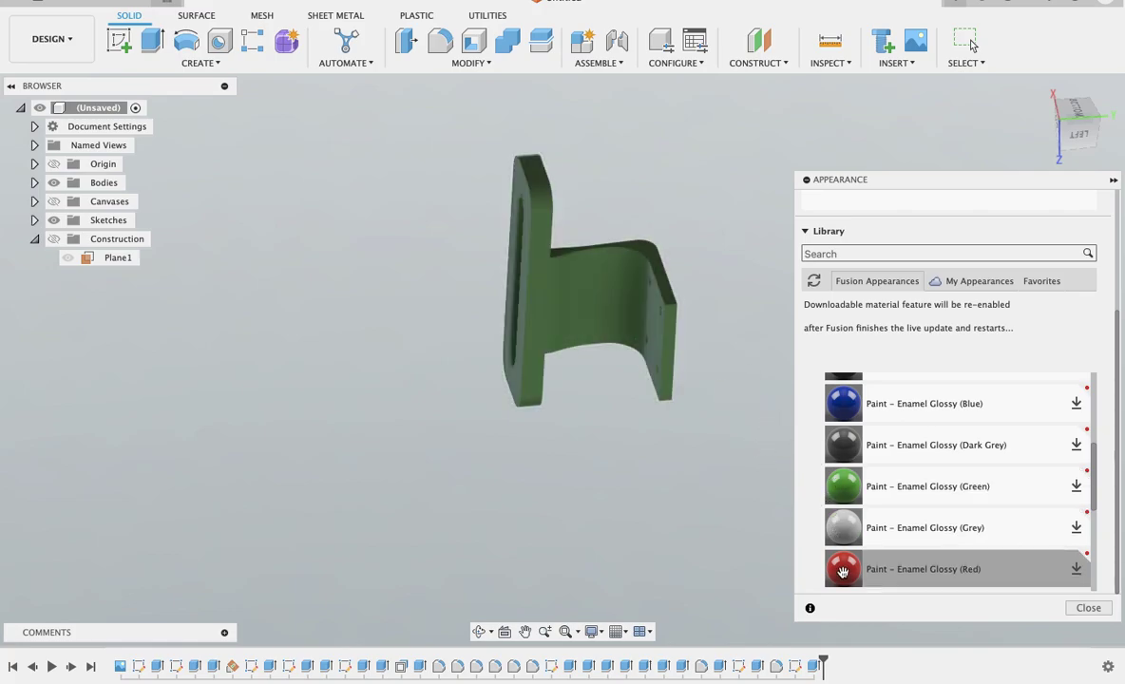
{"action": "left_click_drag", "start_coordinate": [850, 568], "coordinate": [589, 321]}
{"action": "middle_click_drag", "start_coordinate": [689, 269], "coordinate": [719, 199], "text": "shift"}
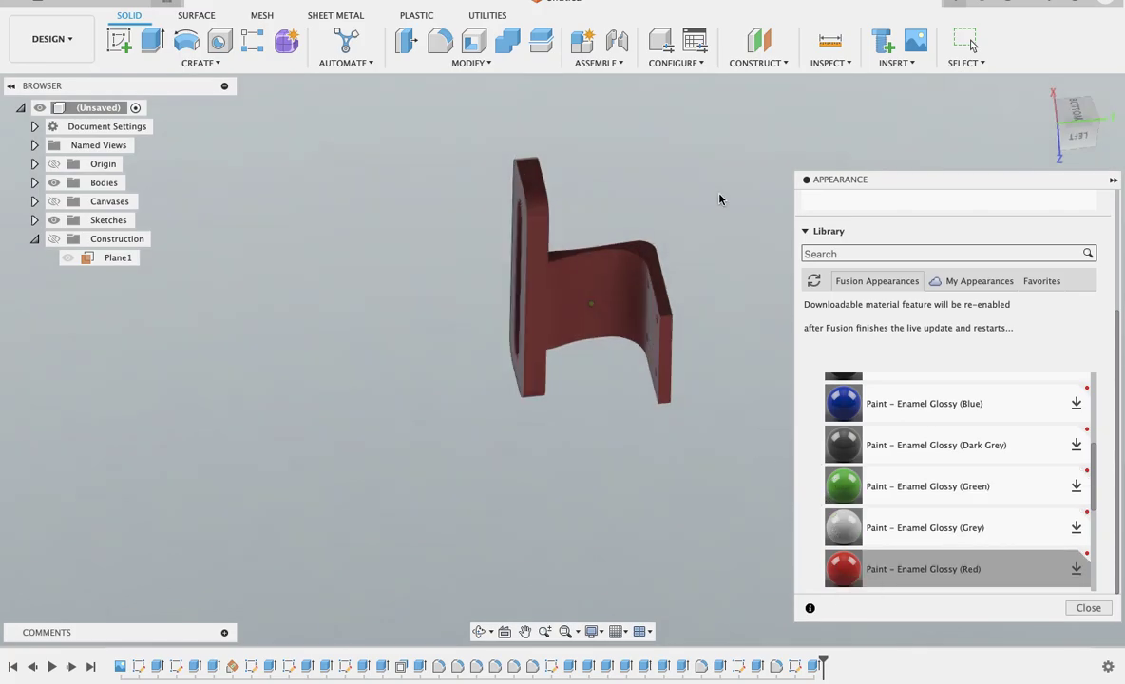